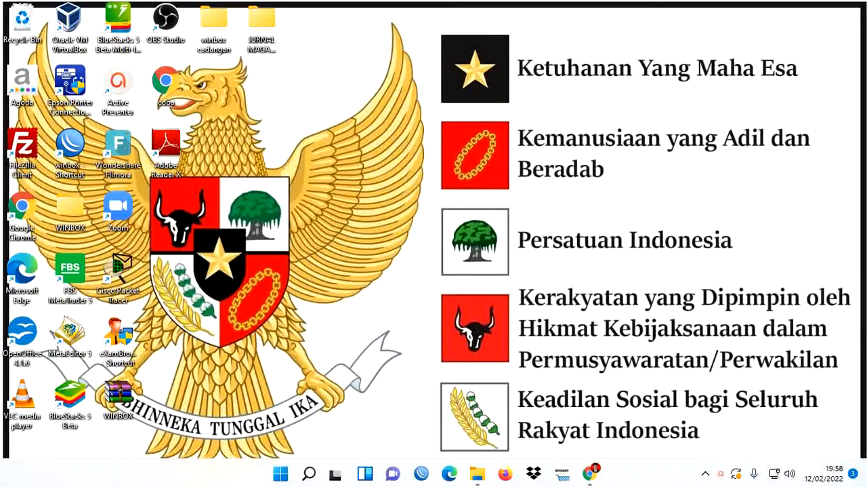
- Switch to Chrome, open canva.com in a new tab and create a blank Presentasi (16:9) design
click(592, 474)
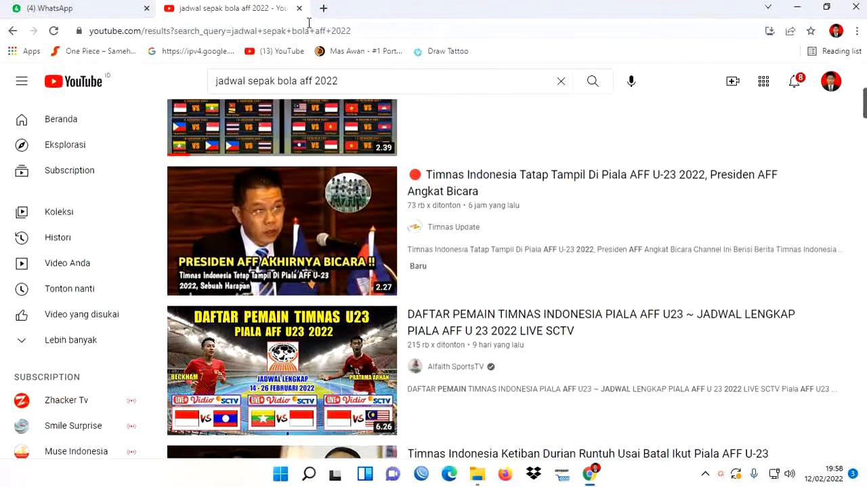
click(324, 9)
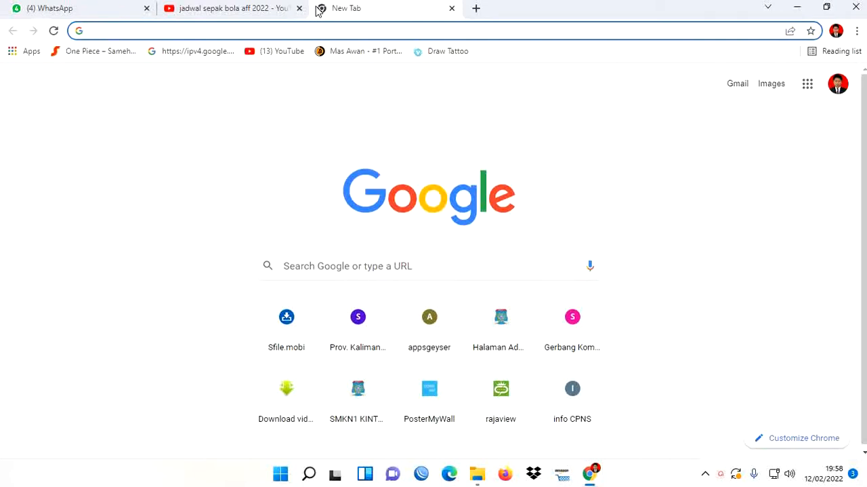
text(canva.com)
key(Return)
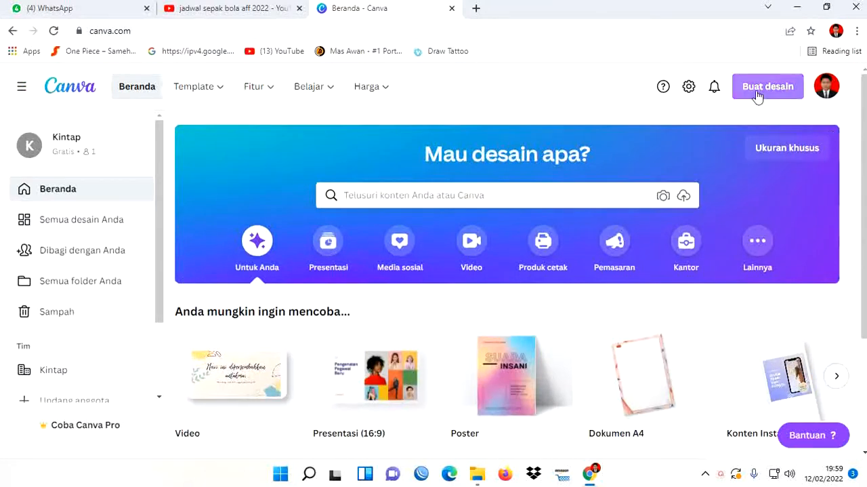
click(782, 88)
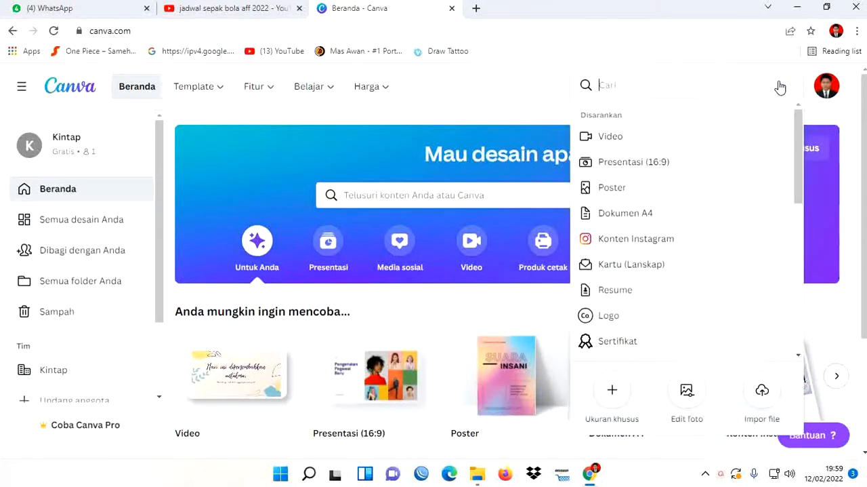
click(635, 163)
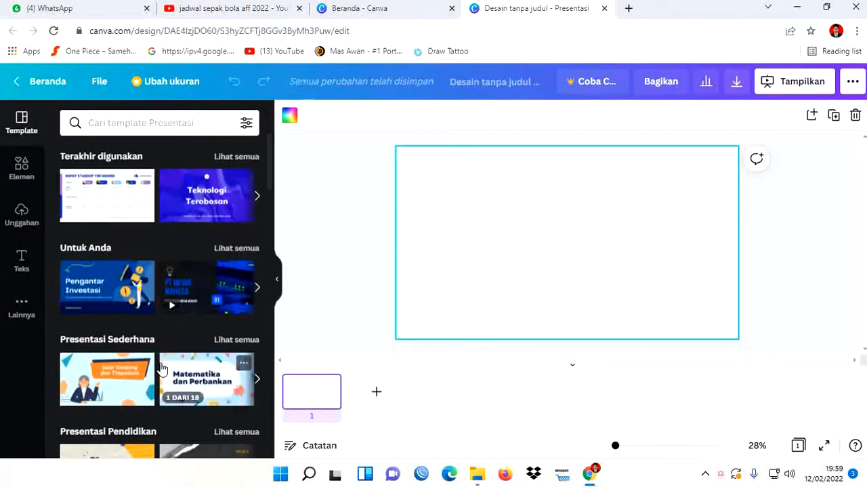
- Browse the presentation template categories and search the templates for "teknologi"
scroll(163, 369, down, 4)
scroll(170, 316, down, 10)
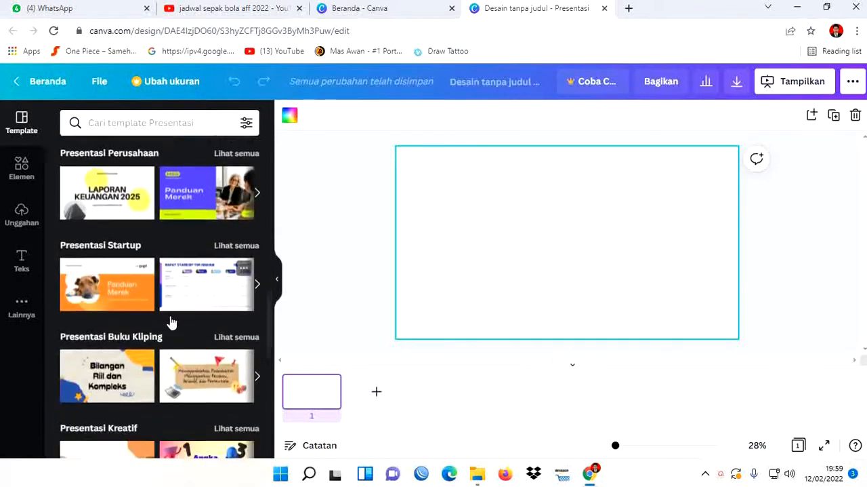
scroll(171, 322, down, 3)
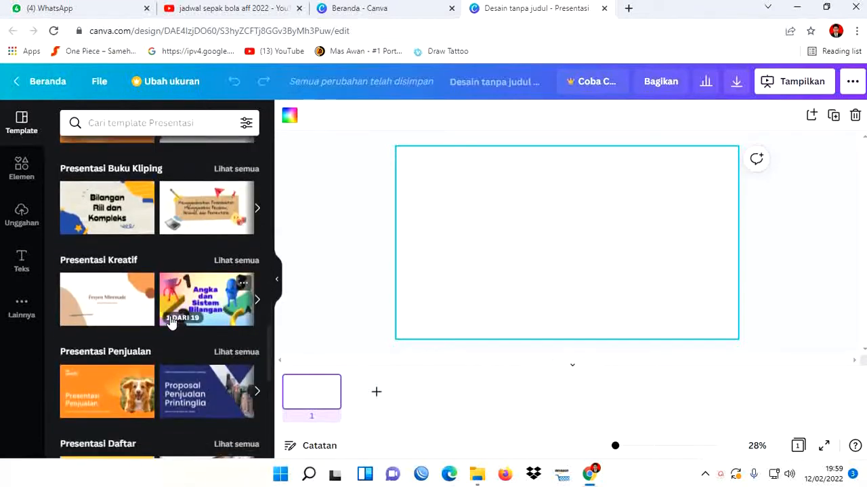
scroll(171, 321, down, 10)
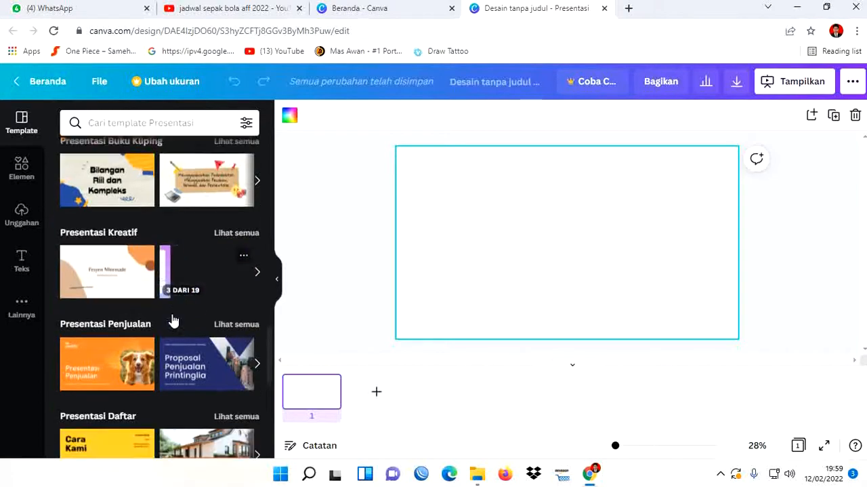
scroll(173, 314, up, 2)
scroll(171, 319, up, 3)
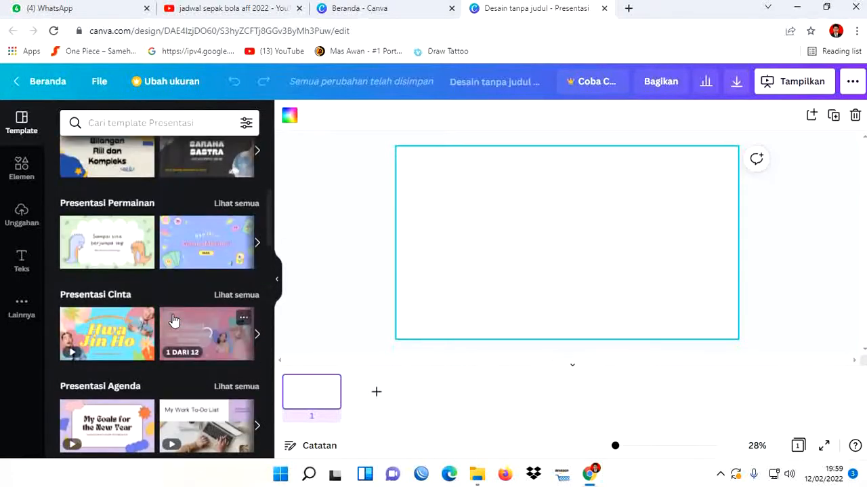
scroll(174, 320, up, 10)
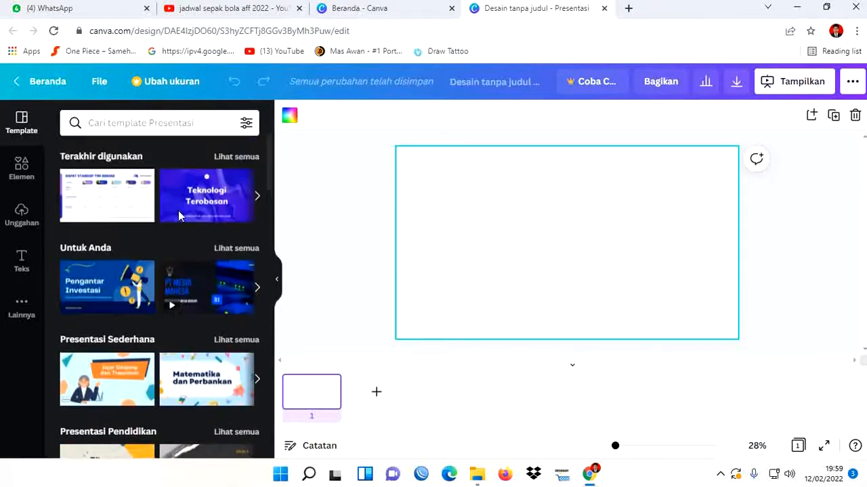
click(160, 124)
click(126, 177)
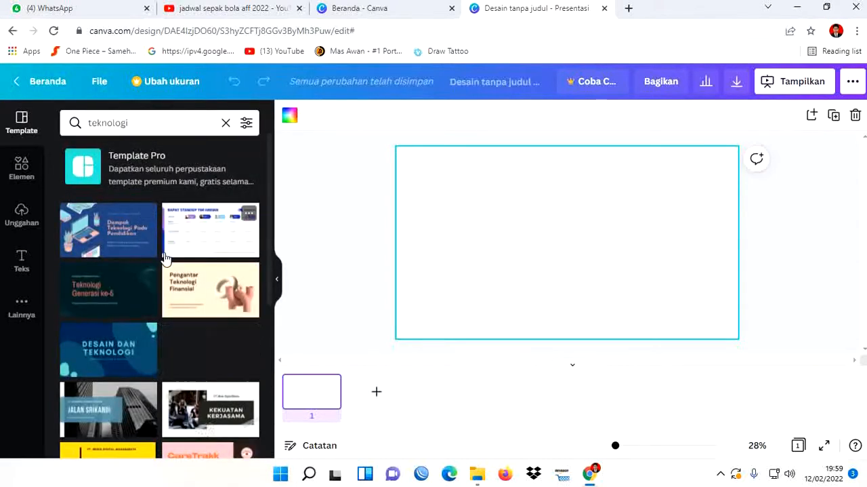
- Apply all 16 pages of the green and white "Pengantar Teknologi Finansial" template to the design
scroll(192, 345, down, 5)
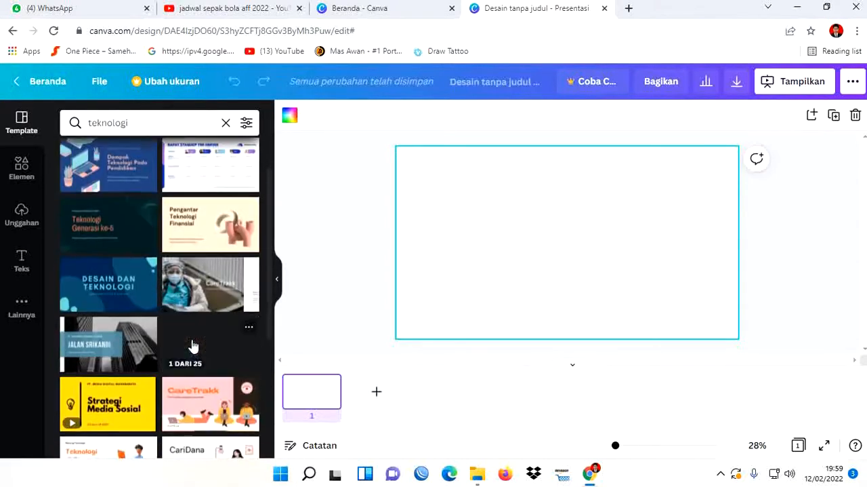
scroll(123, 357, down, 3)
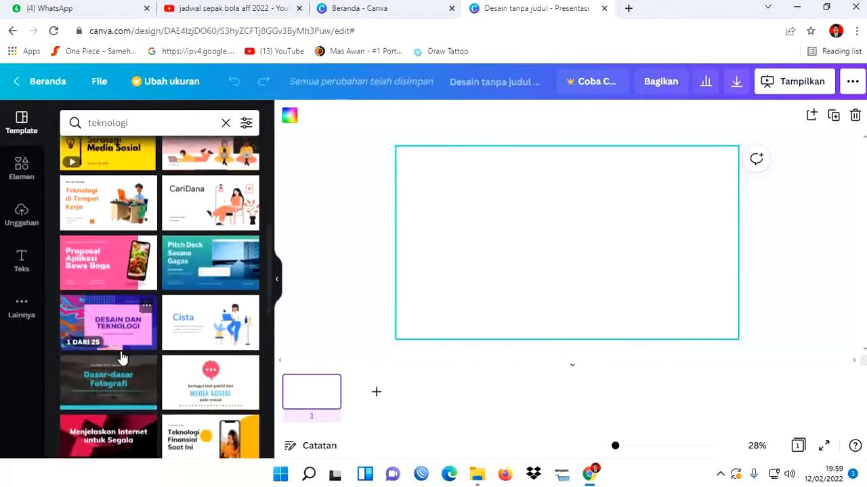
scroll(123, 357, down, 5)
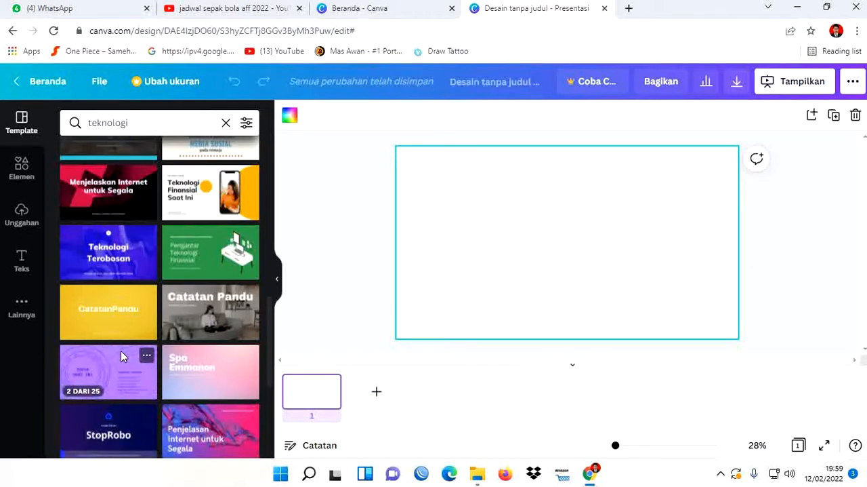
click(206, 251)
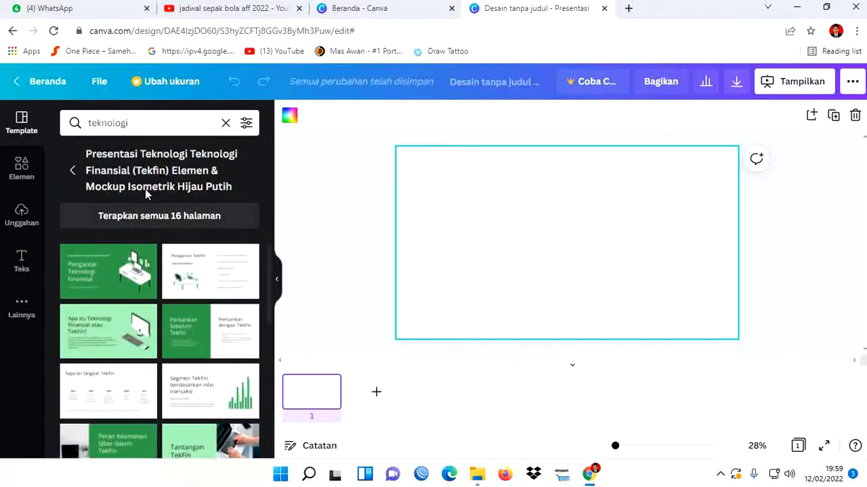
click(153, 221)
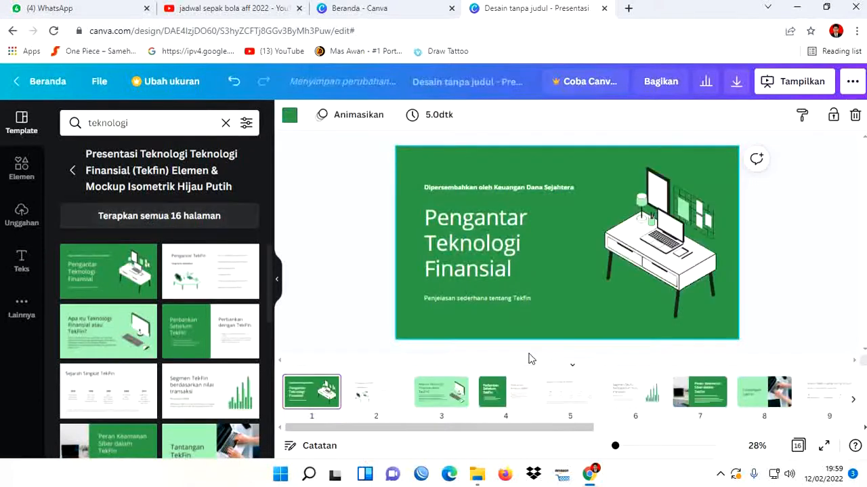
- Preview the presentation full screen in Standar mode, go through the slides up to page 13, and return to the editor
click(800, 84)
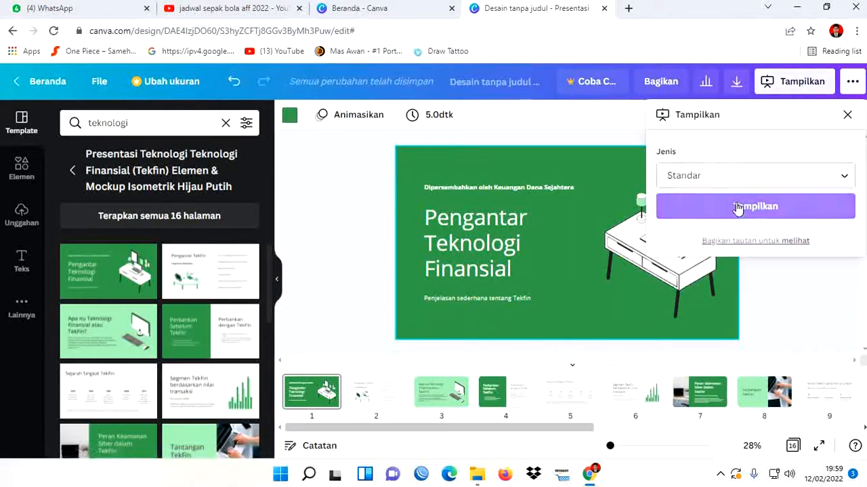
click(770, 212)
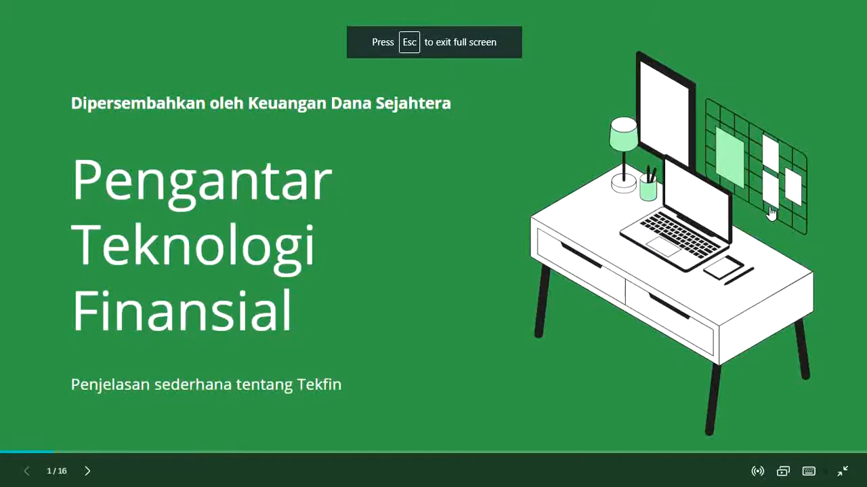
click(770, 213)
click(770, 213)
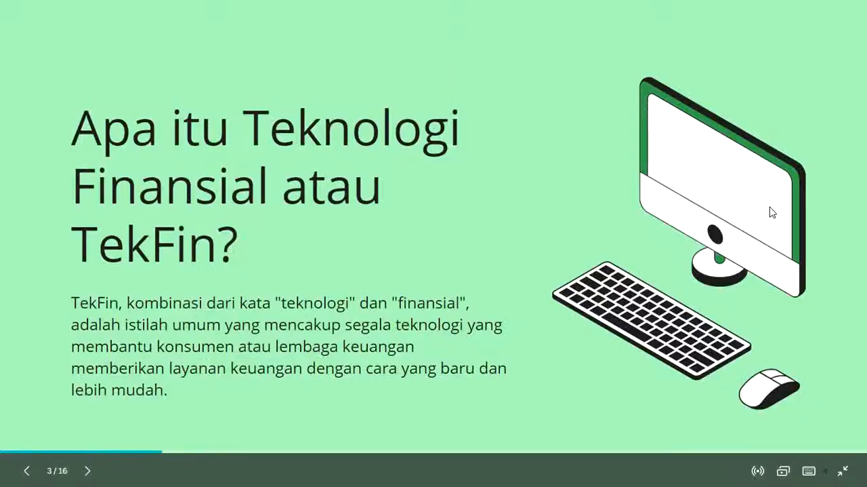
click(770, 213)
click(770, 211)
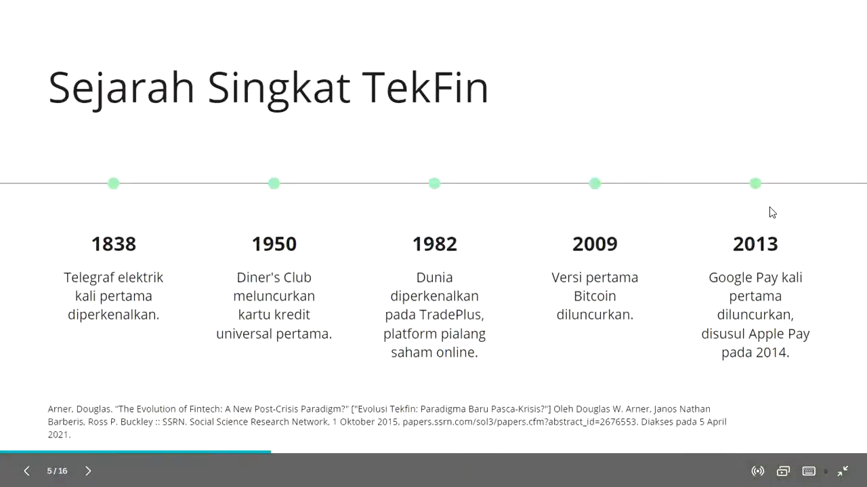
click(769, 212)
click(770, 212)
key(Left)
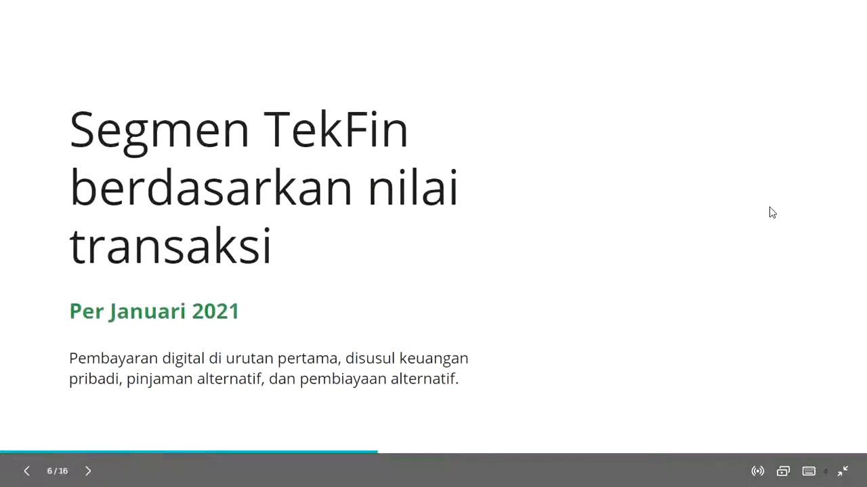
click(770, 207)
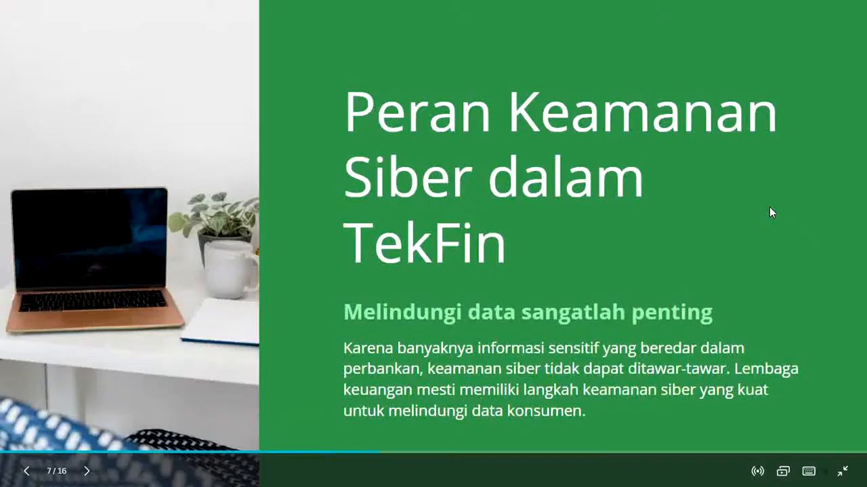
click(770, 207)
click(769, 212)
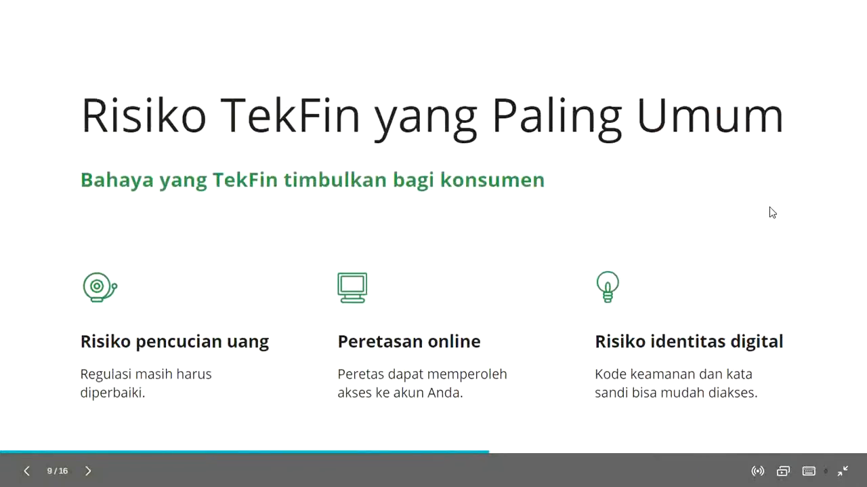
click(770, 211)
click(769, 212)
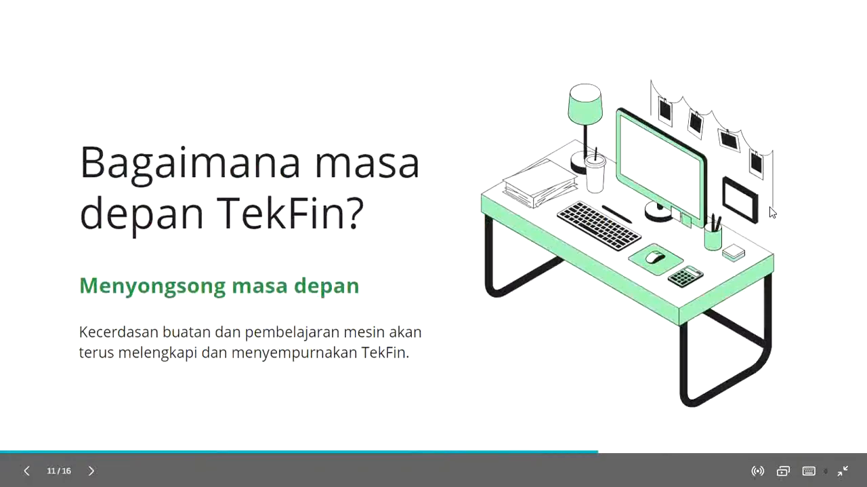
click(773, 212)
click(770, 212)
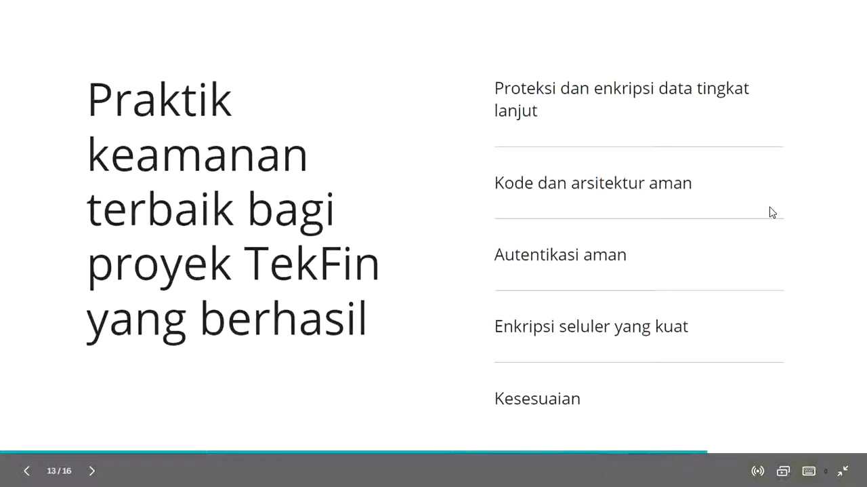
key(Escape)
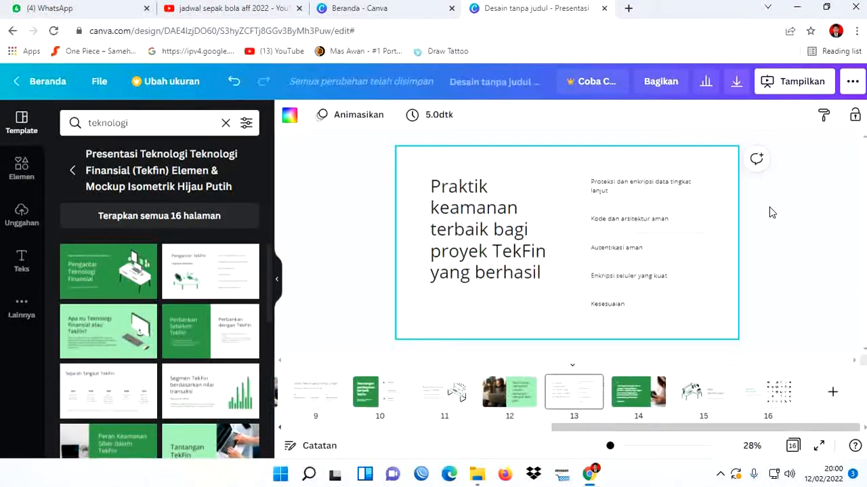
- Replace the small line above the title on page 1 with "Pengenalan Program Keahlian / Jurusan"
drag(697, 429, 393, 427)
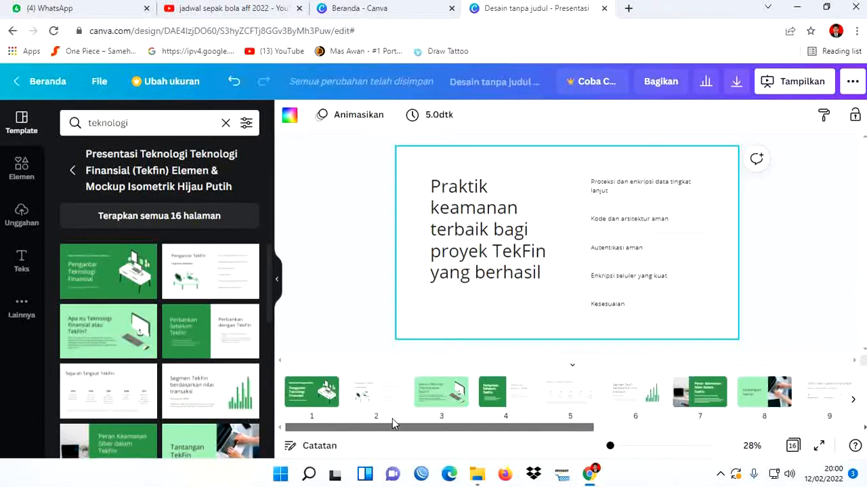
click(300, 398)
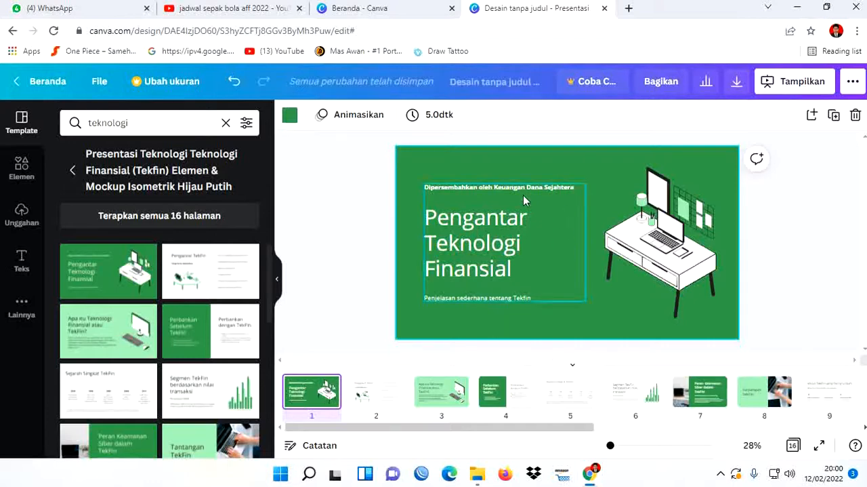
click(473, 188)
click(504, 186)
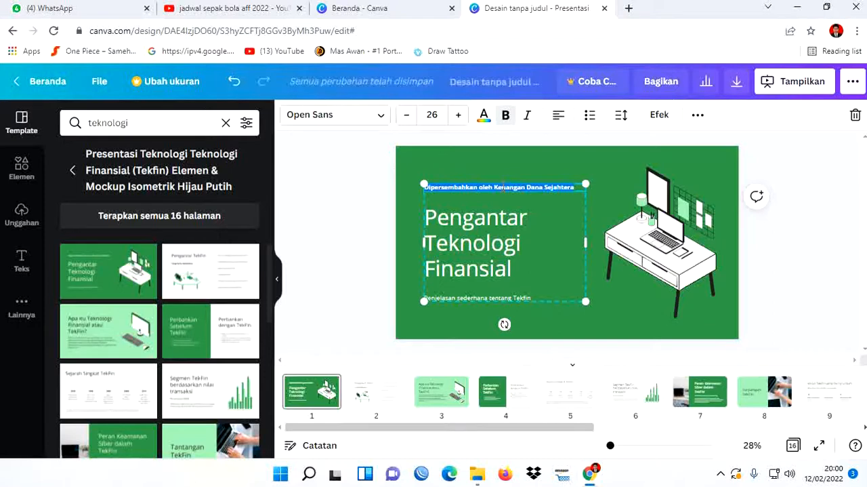
key(BackSpace)
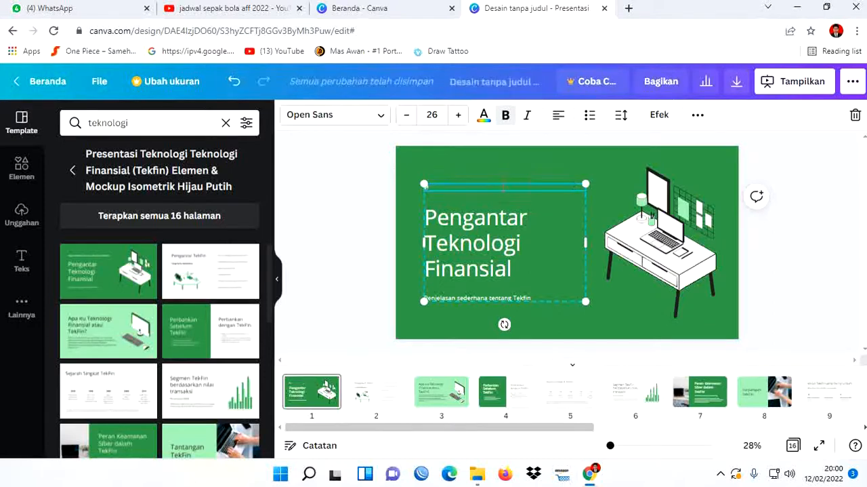
text(Pengen)
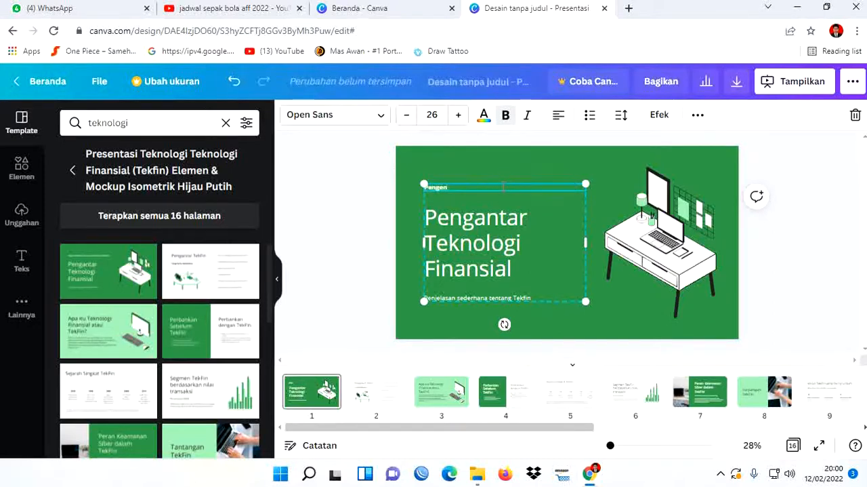
text(alan)
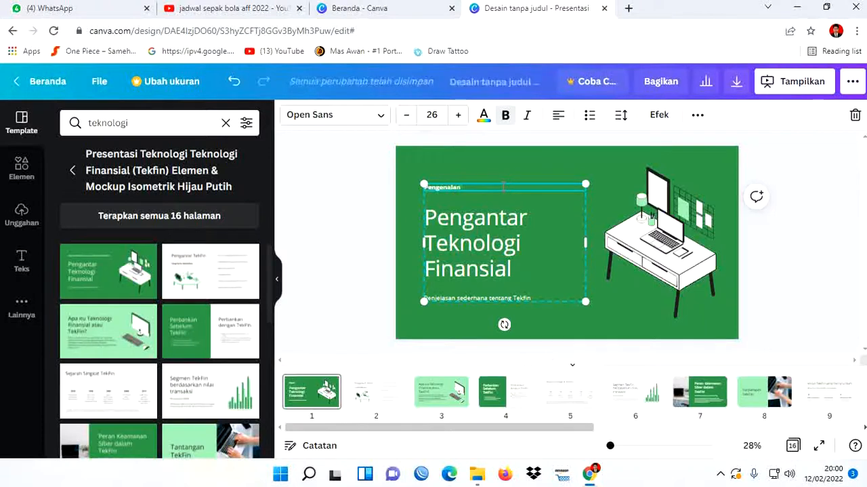
text( Program K)
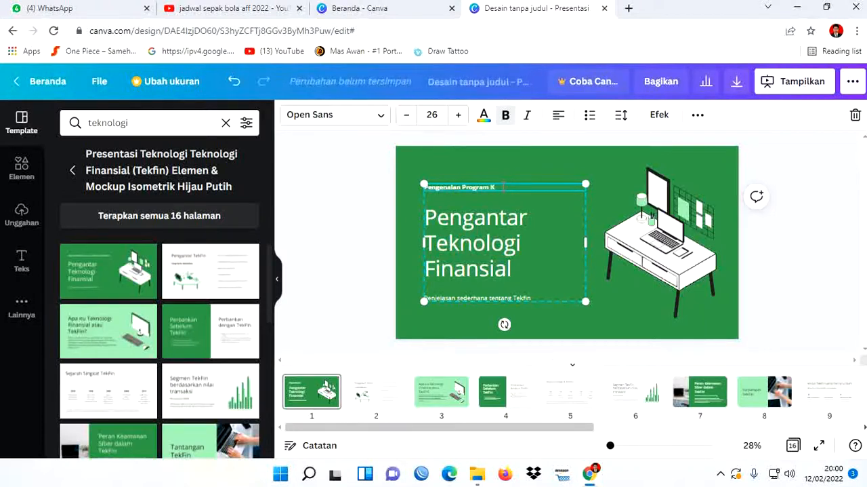
text(asi)
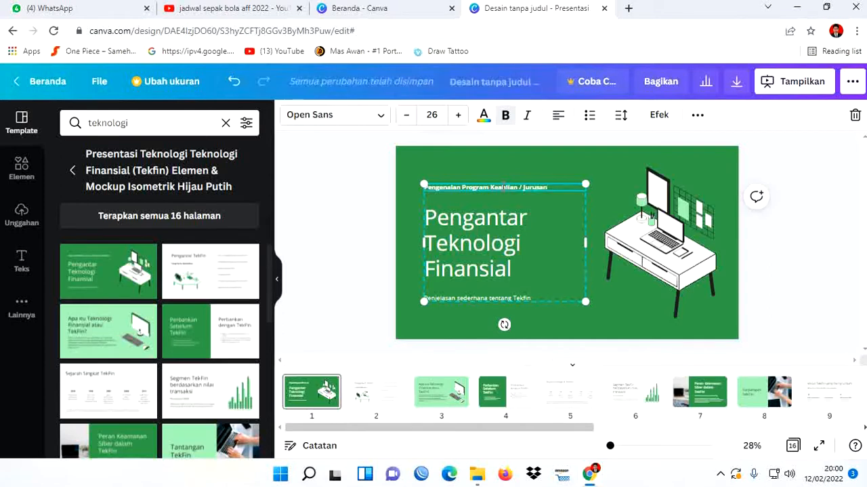
- Replace the large title on page 1 with "Teknik Komputer dan Jaringan"
click(493, 234)
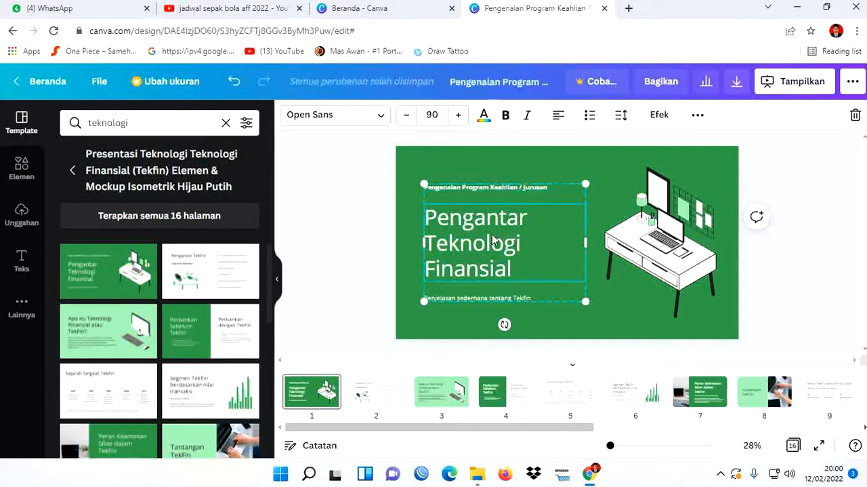
double_click(492, 234)
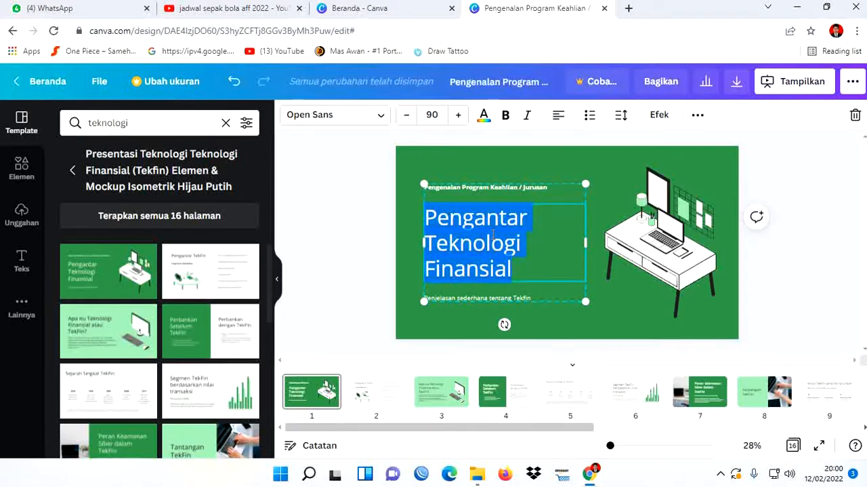
text(Tekni)
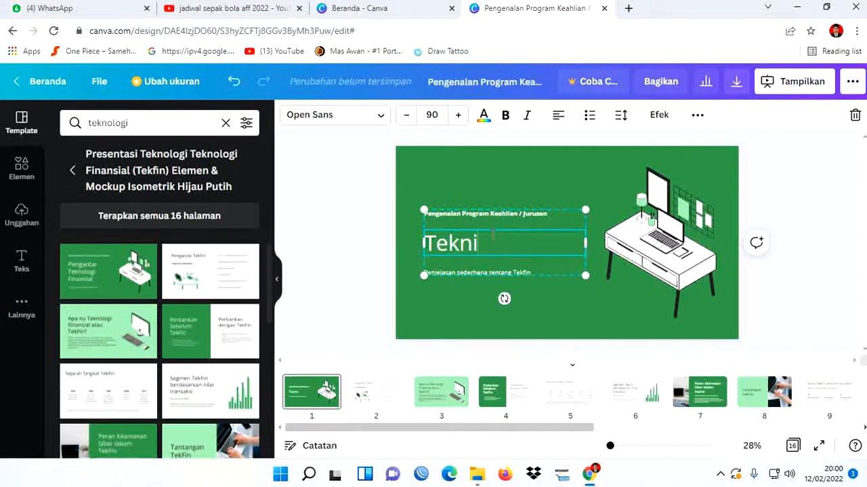
text(k Komputer)
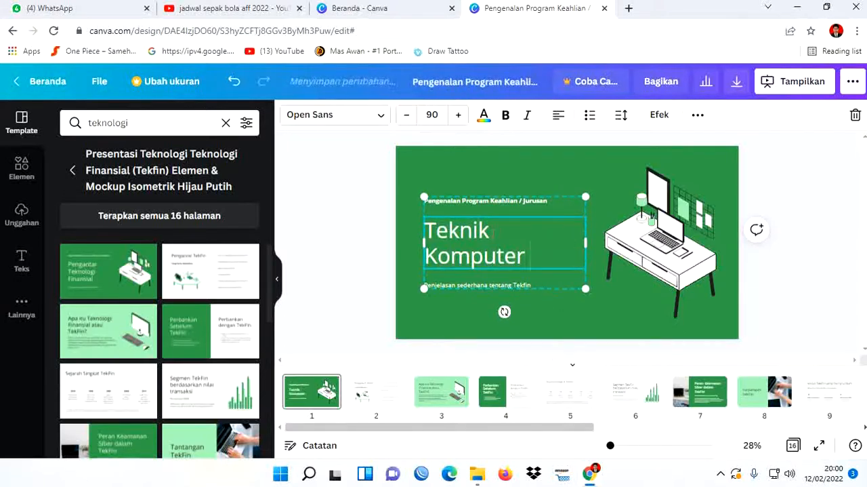
text( dan Ja)
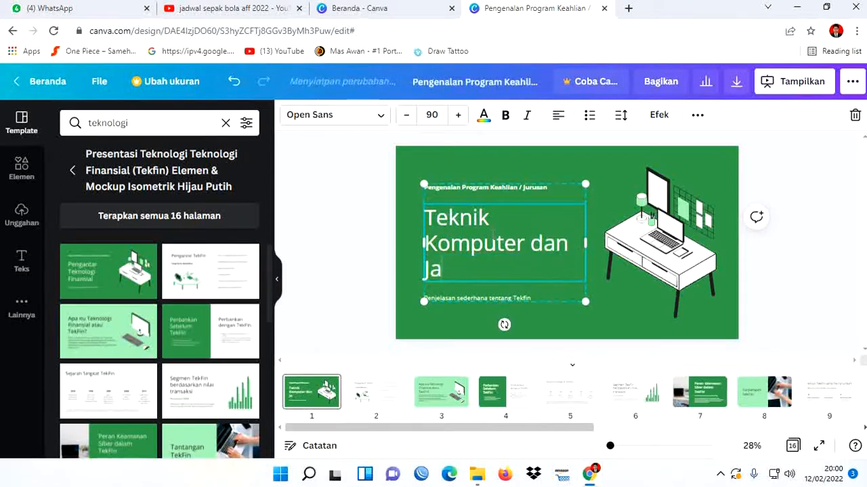
text(ringan)
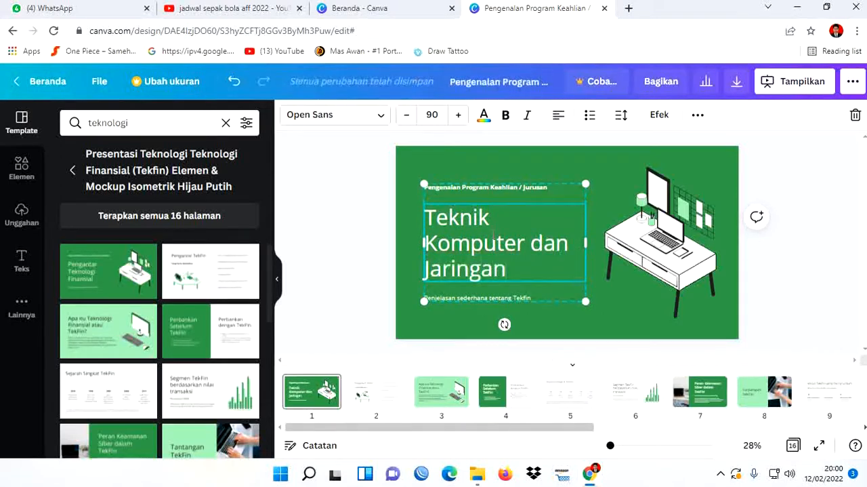
click(326, 256)
- Move the text group on page 1 up toward the slide's left edge and widen it so the title fits on two lines
click(474, 248)
drag(586, 241, 594, 242)
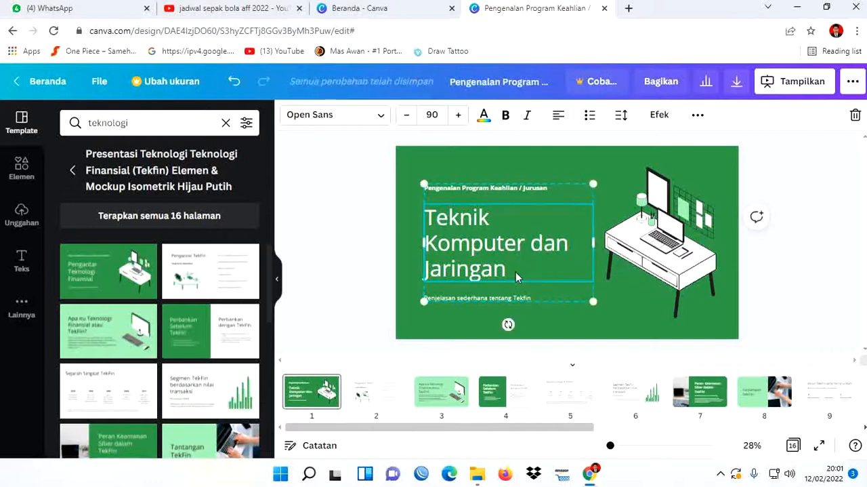
drag(516, 271, 495, 257)
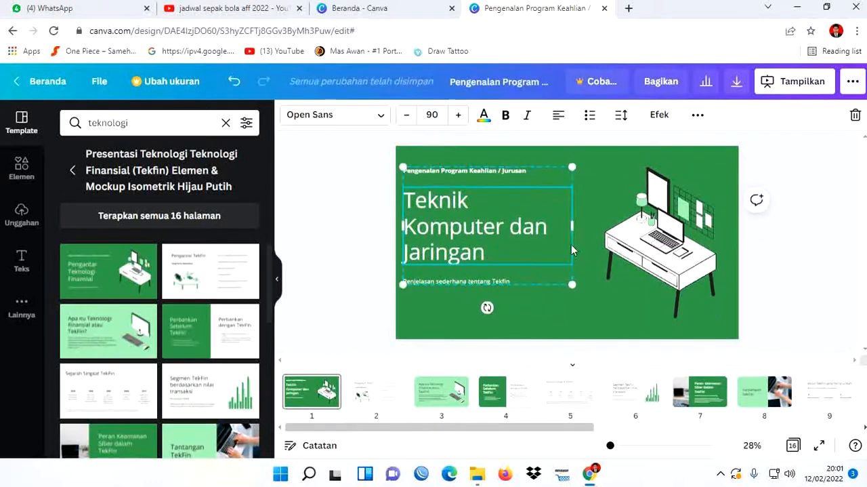
drag(574, 228, 605, 227)
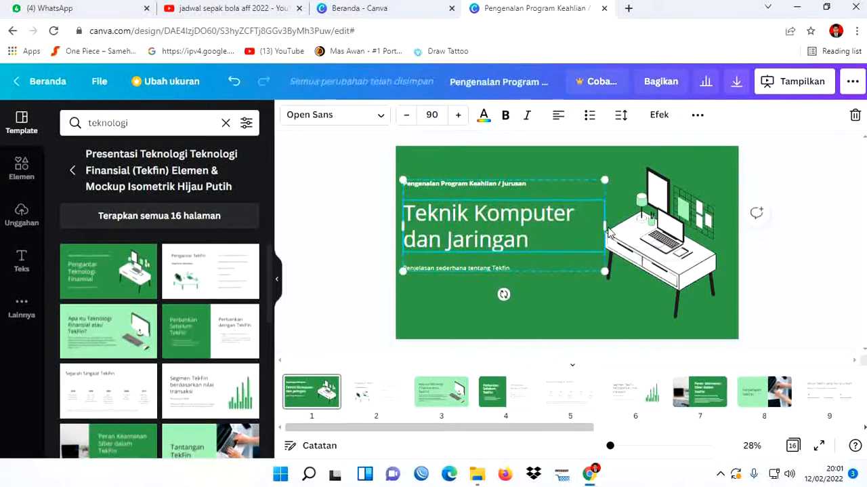
- Center-align the page 1 title and the small line above it
click(530, 237)
drag(530, 239, 403, 212)
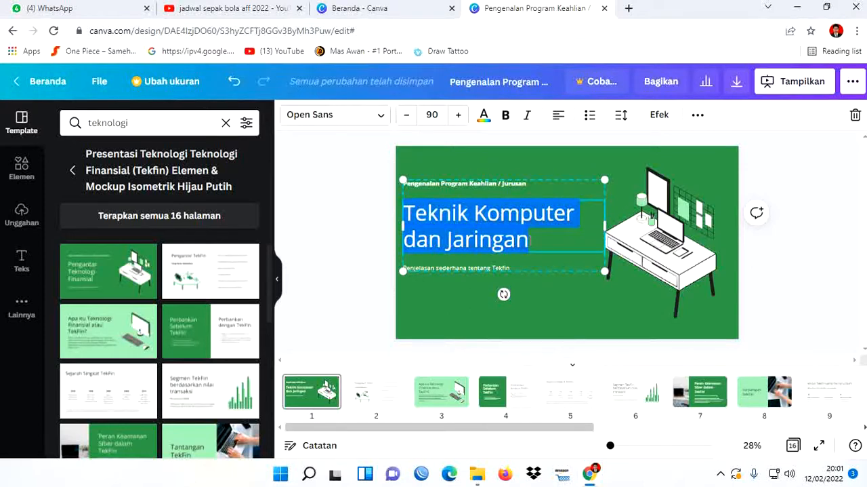
click(568, 123)
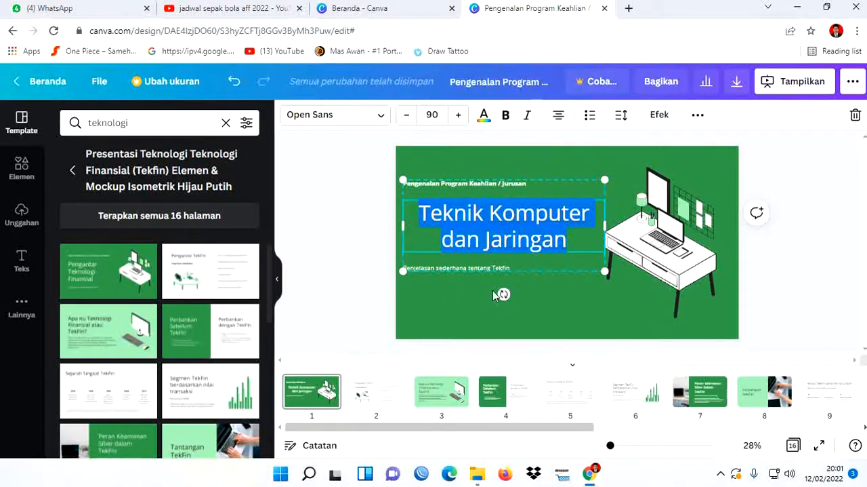
click(344, 255)
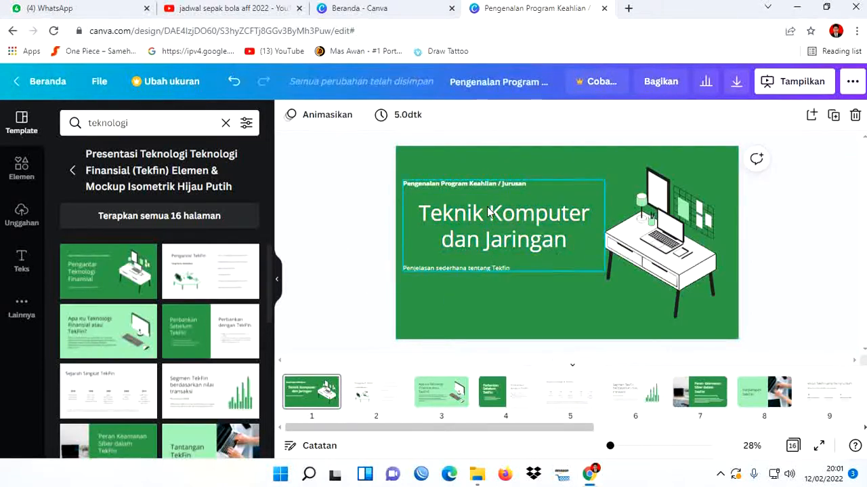
click(485, 183)
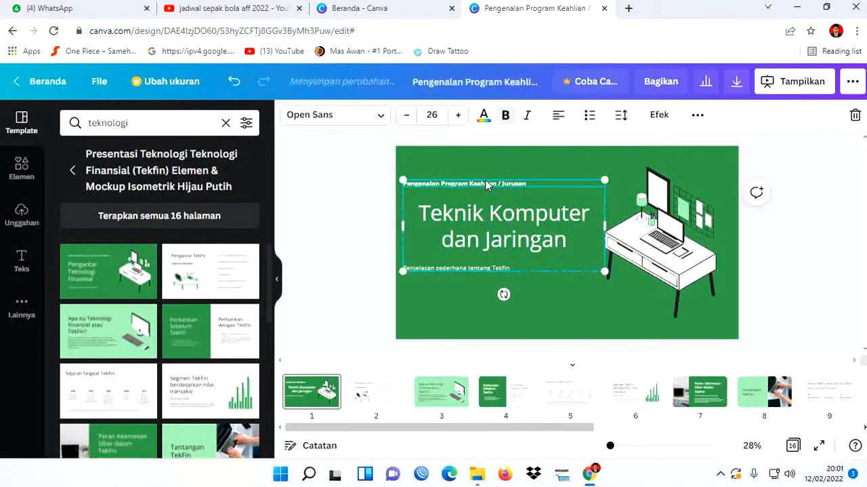
click(562, 118)
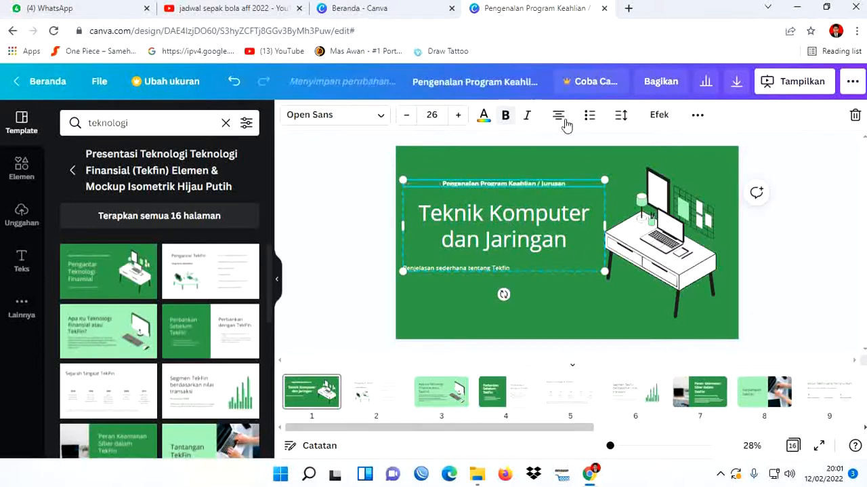
- Center-align the small line below the title and replace its text with "SMK NEGERI 1 KINTAP"
click(500, 266)
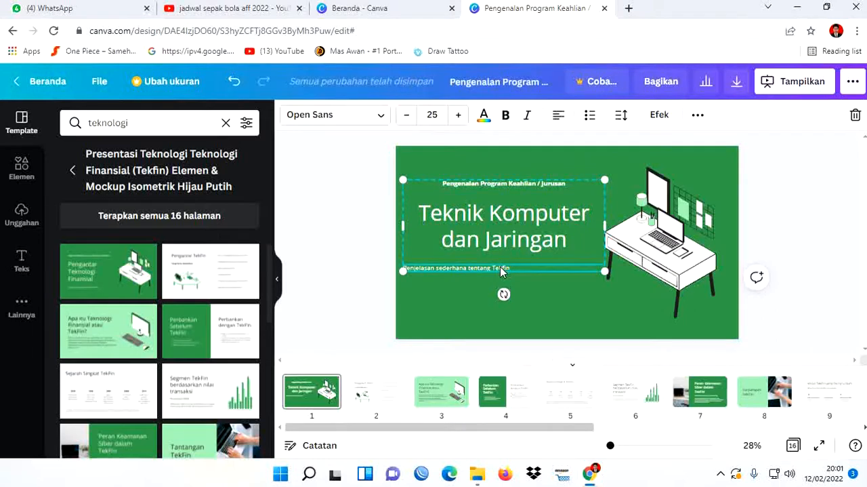
double_click(504, 267)
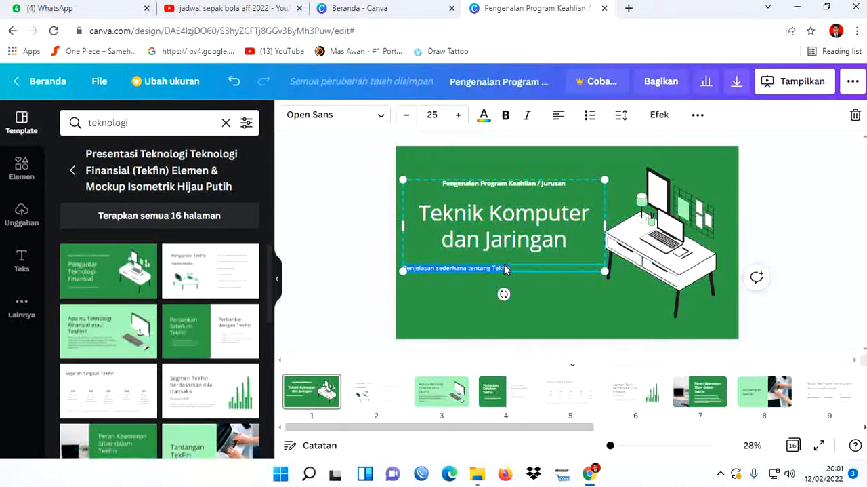
click(560, 116)
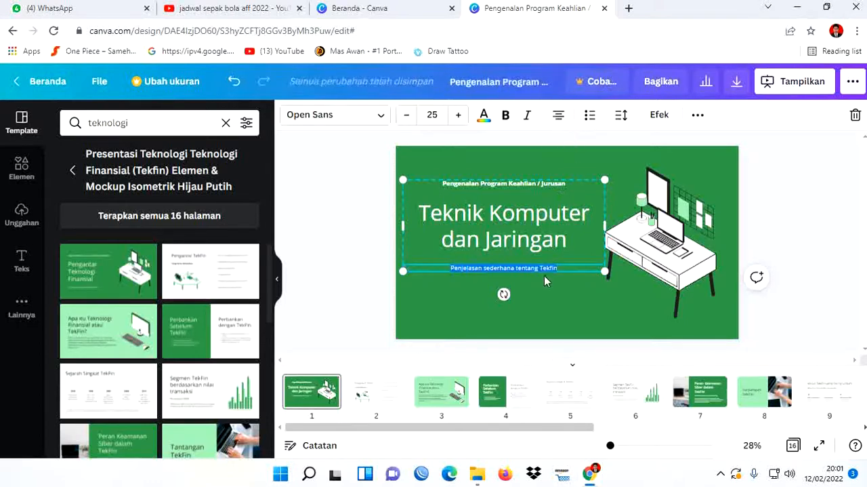
text(s)
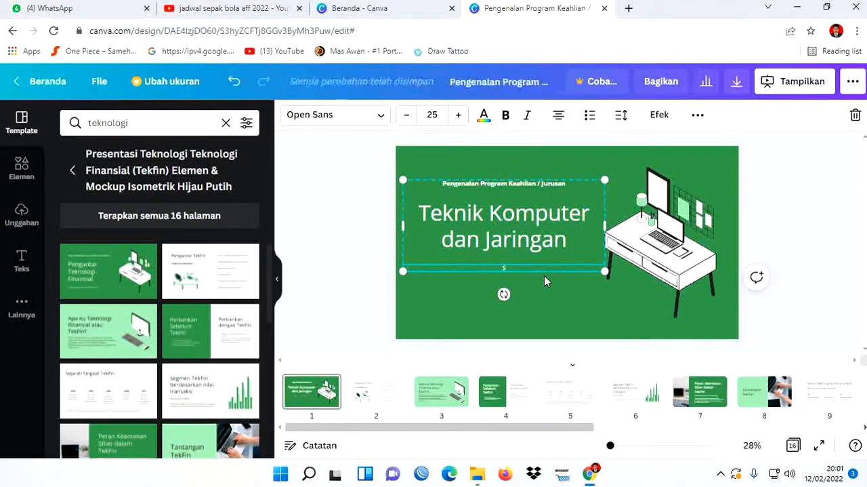
text(MK NE)
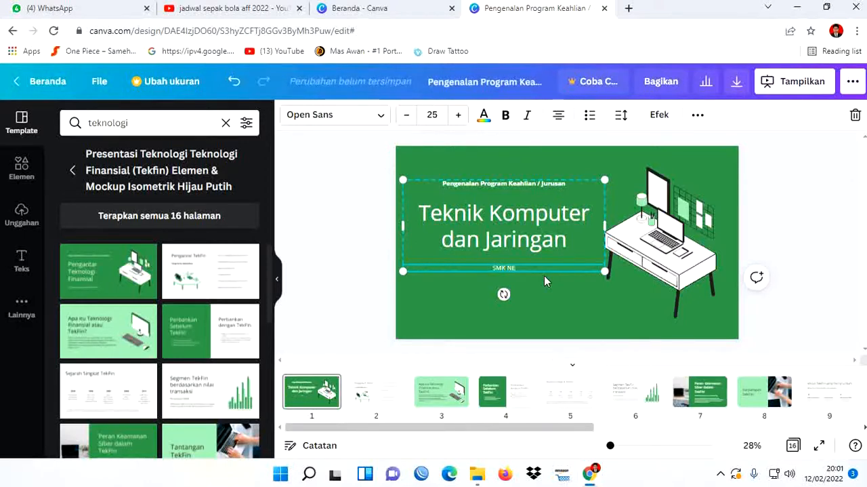
text(GERI 1 KINTAP)
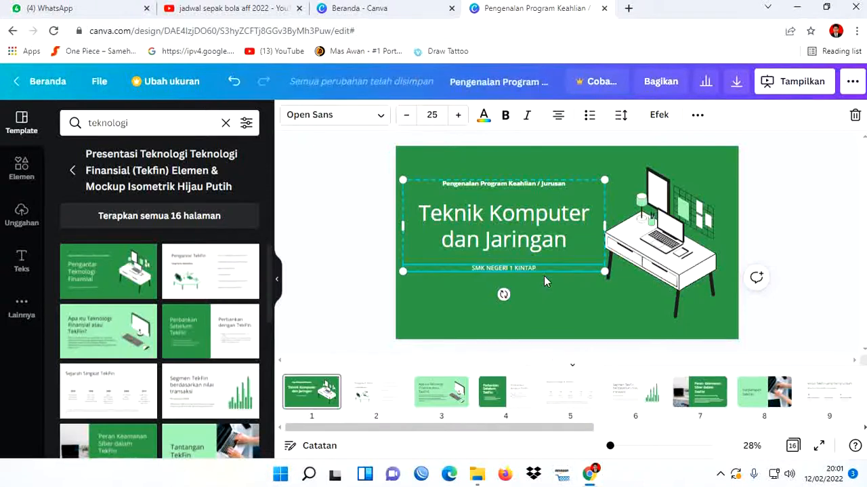
click(825, 196)
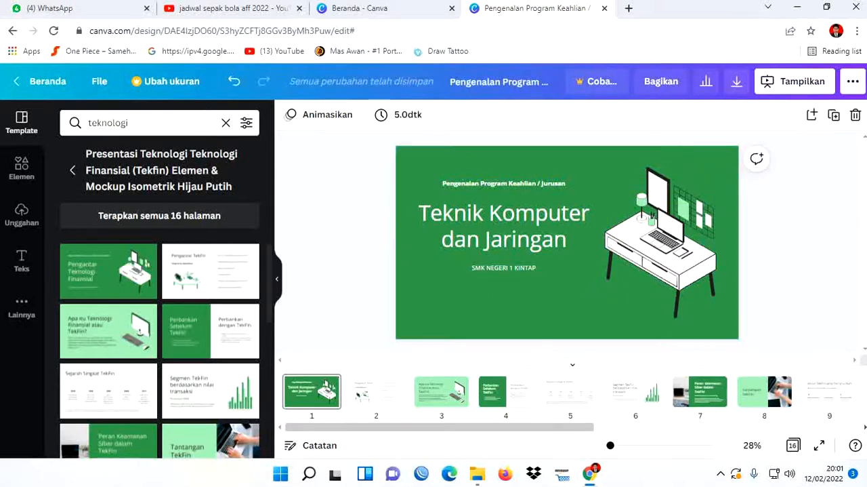
- Copy the "Logo smk kintap" image from the logo SMK KINTAP folder into page 1, shrunk into the slide's upper-left corner
click(477, 475)
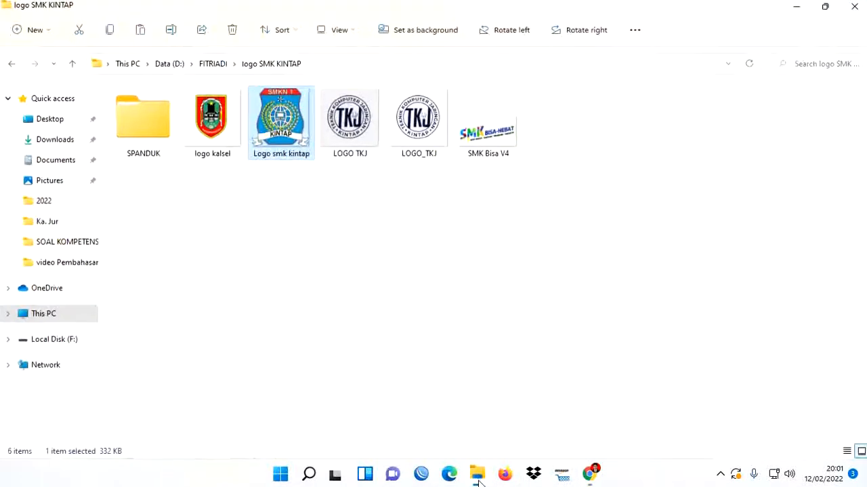
click(442, 255)
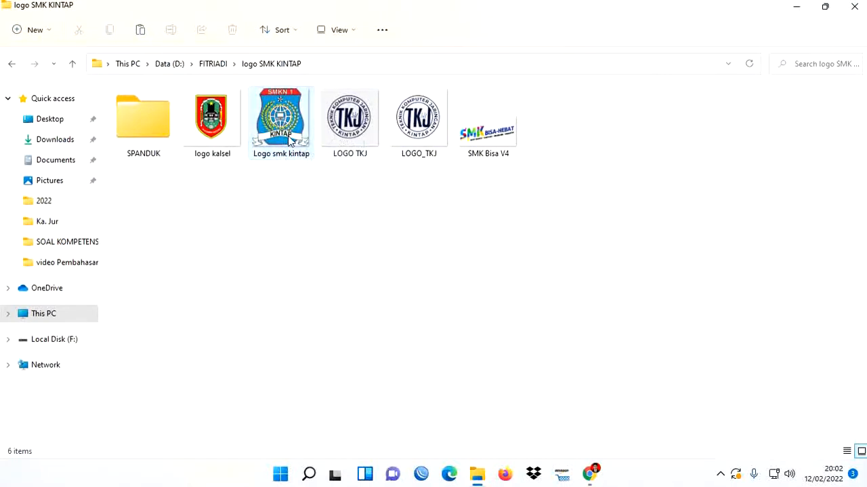
click(290, 138)
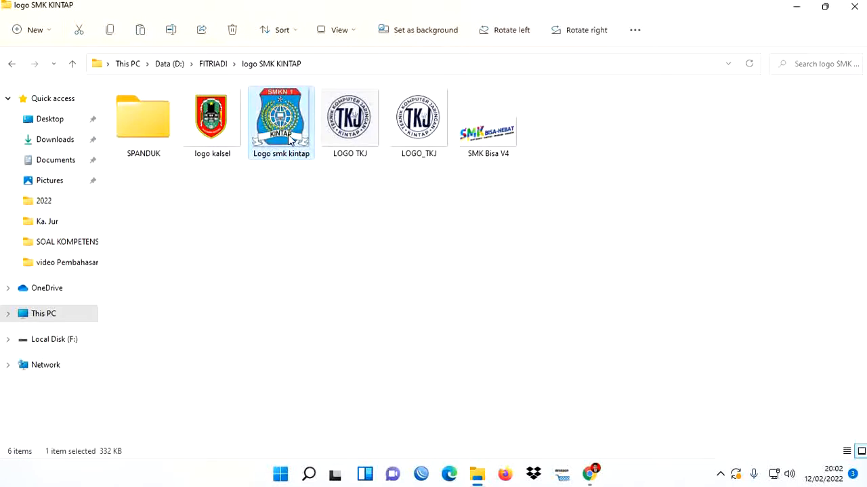
click(589, 478)
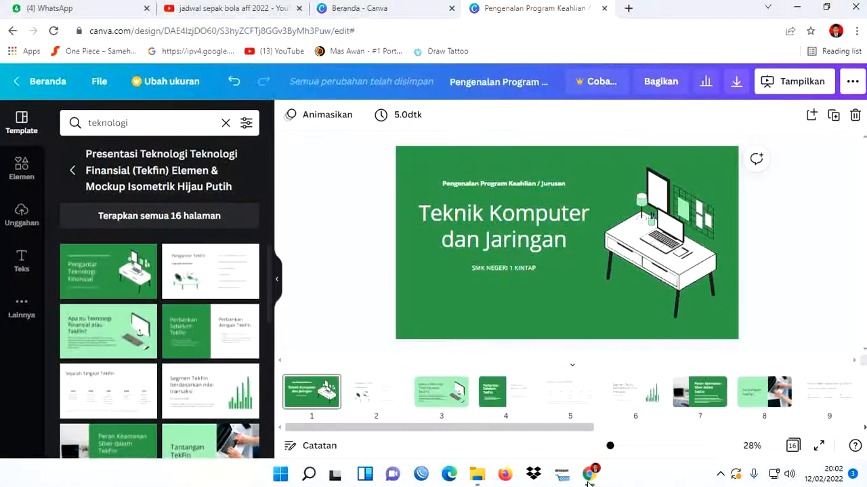
click(467, 301)
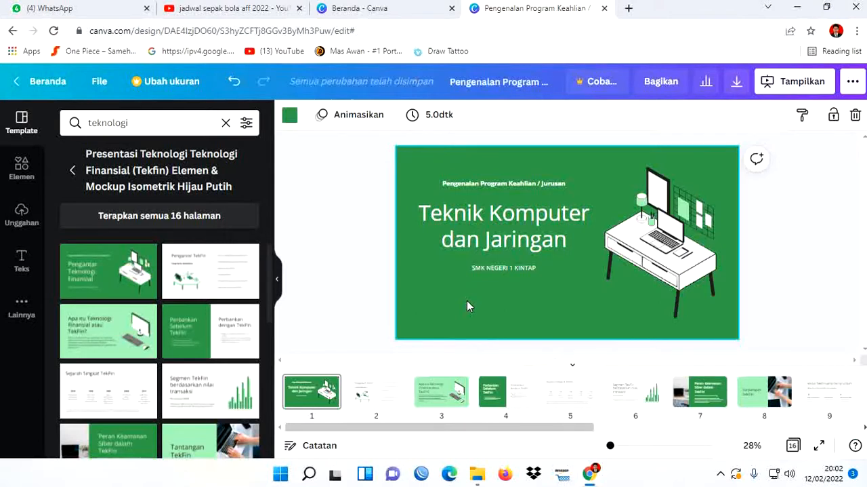
key(ctrl+v)
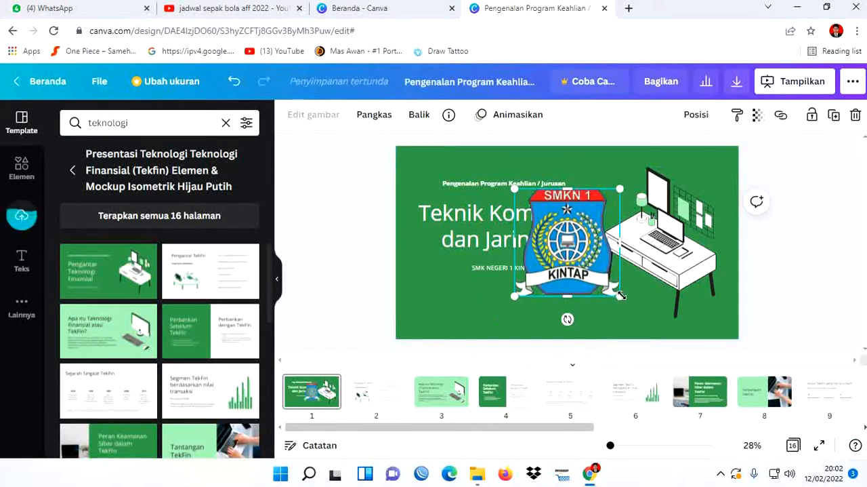
drag(621, 296, 433, 185)
click(326, 192)
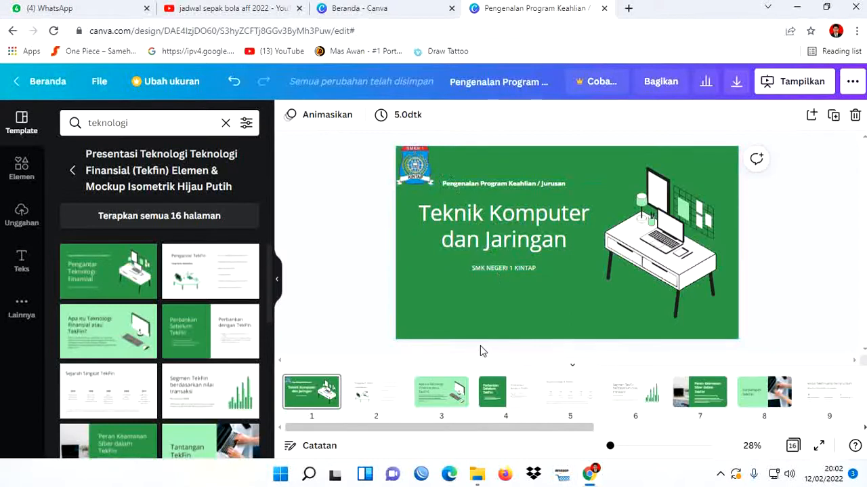
- Copy the "LOGO_TKJ" image from the logo folder into page 1, shrunk into the slide's upper-right corner
click(478, 473)
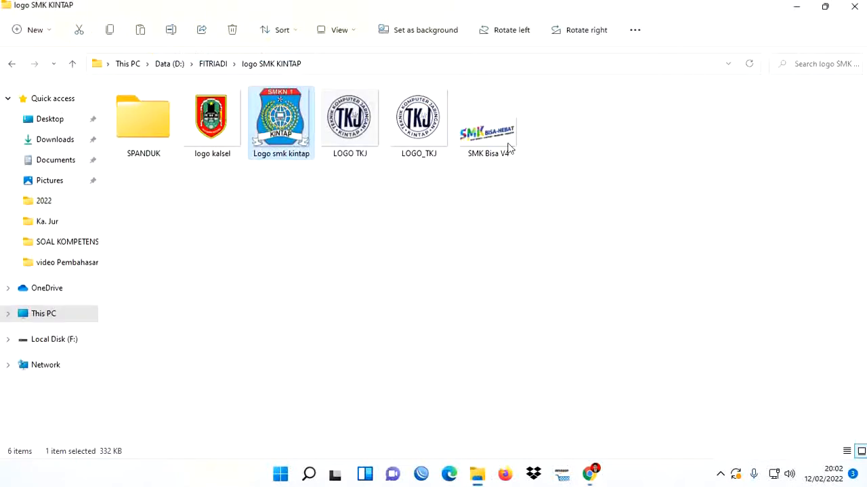
click(429, 129)
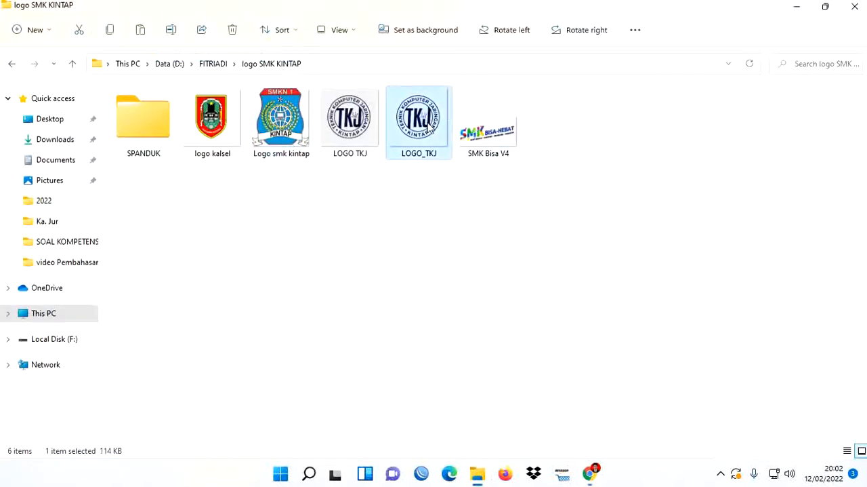
click(589, 473)
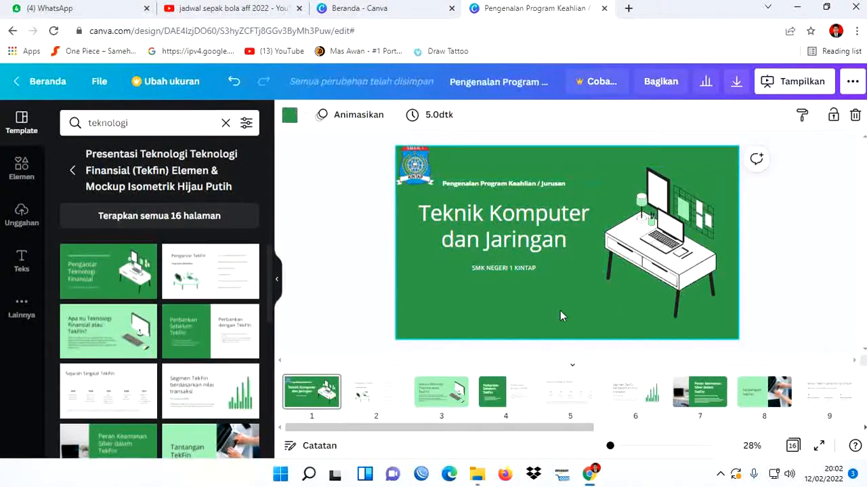
key(ctrl+v)
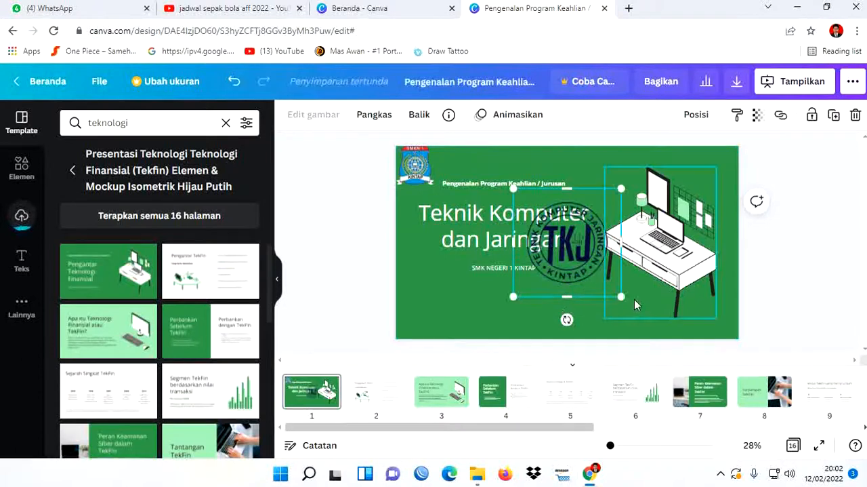
drag(622, 299, 724, 156)
click(573, 322)
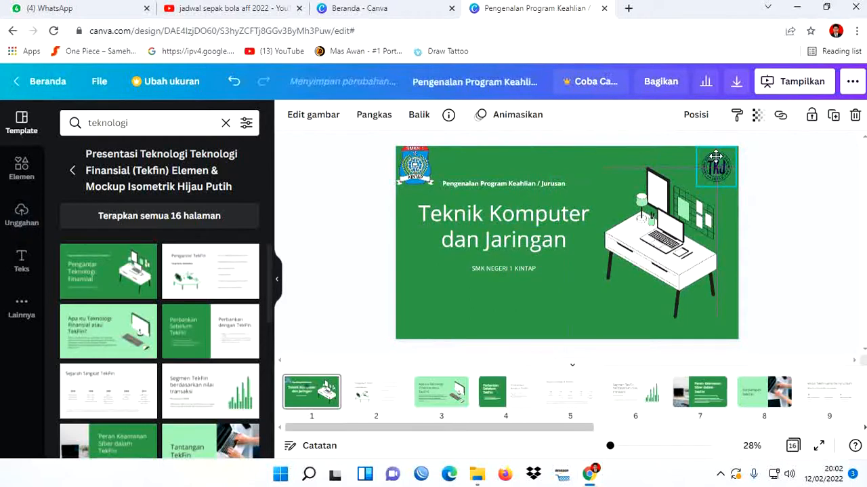
click(814, 233)
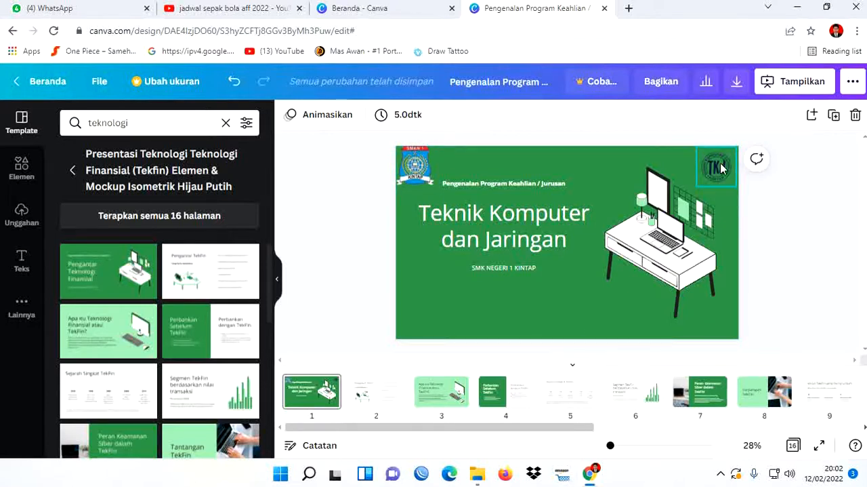
- Copy the "SMK Bisa V4" image from the logo SMK KINTAP folder into page 1, shrunk and placed below the "SMK NEGERI 1 KINTAP" line
click(478, 474)
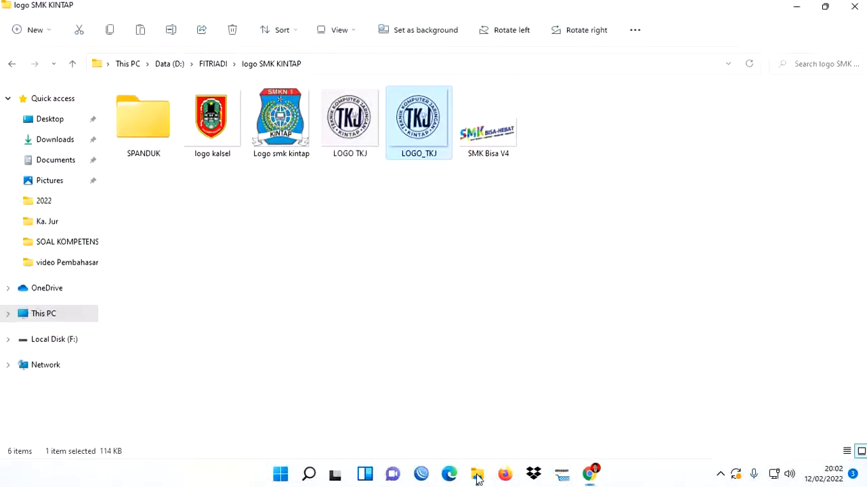
click(503, 152)
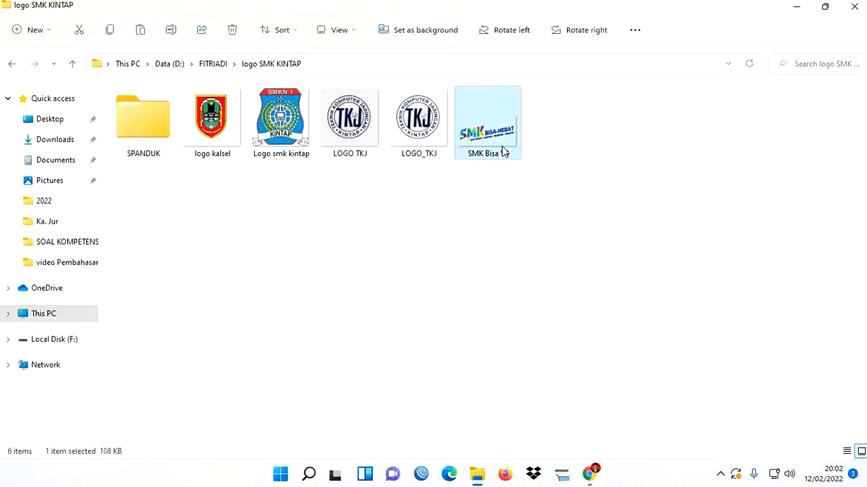
click(591, 473)
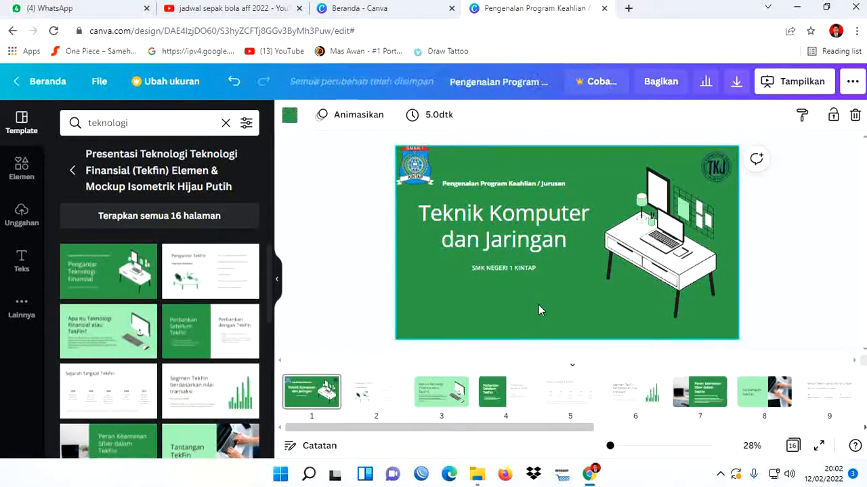
key(ctrl+v)
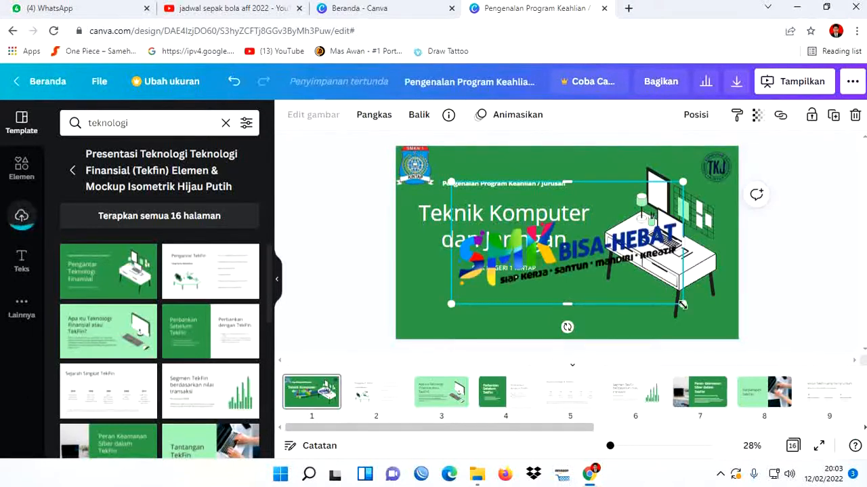
drag(675, 296, 614, 271)
drag(543, 209, 563, 291)
click(811, 306)
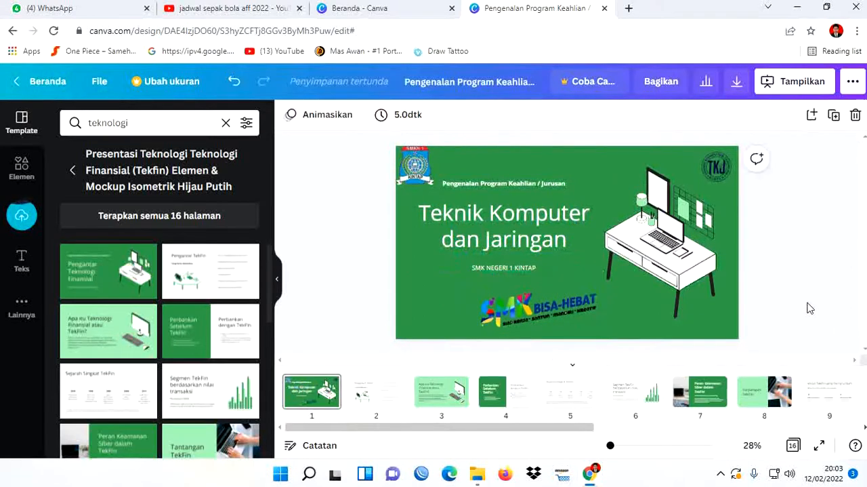
- Enlarge the SMK Bisa-Hebat logo on page 1 and shift it left so it sits beneath the title text
click(589, 324)
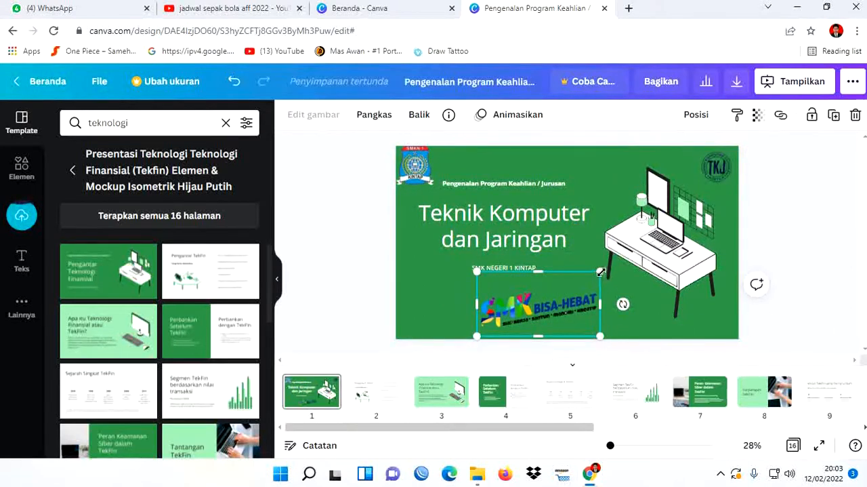
drag(601, 272, 631, 257)
drag(575, 316, 505, 316)
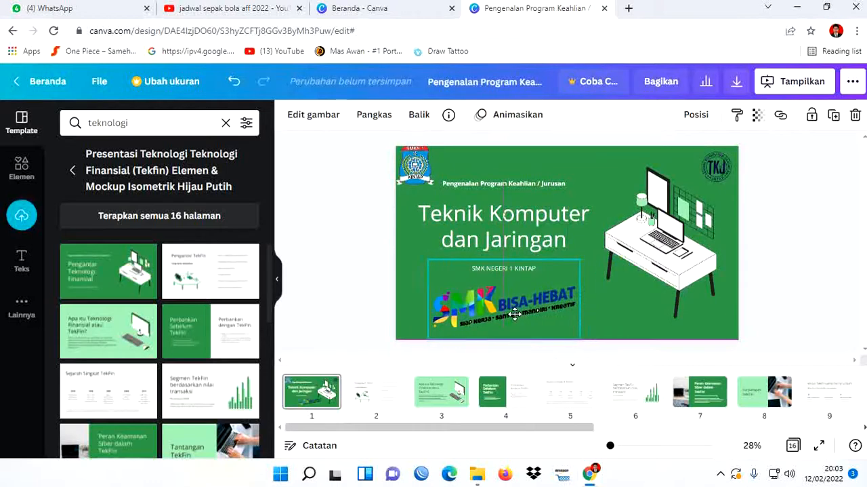
click(777, 292)
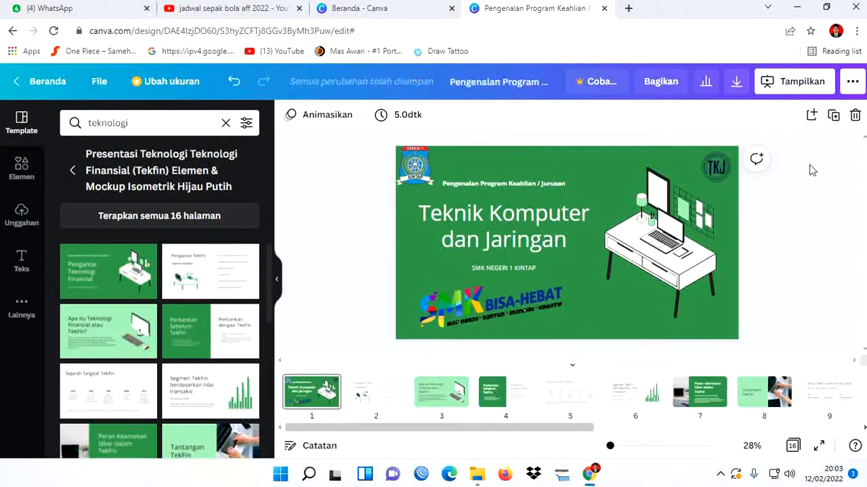
- Present the design full screen in the "Standar" mode to review page 1
click(797, 93)
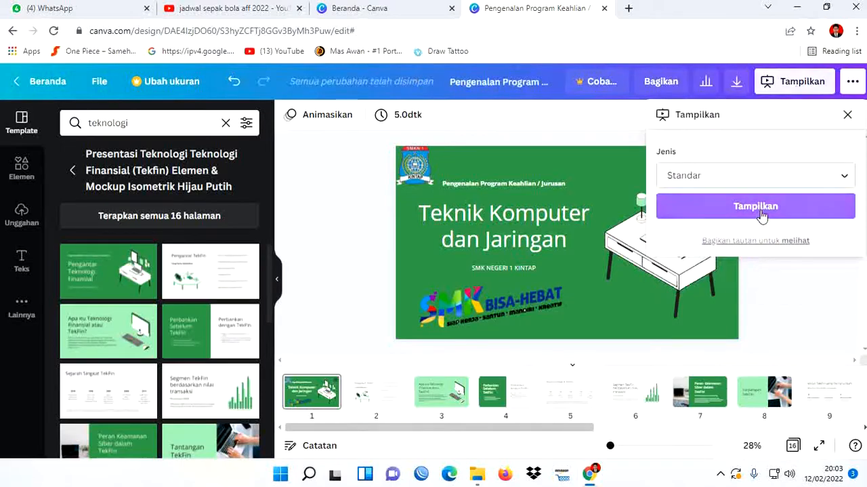
click(765, 211)
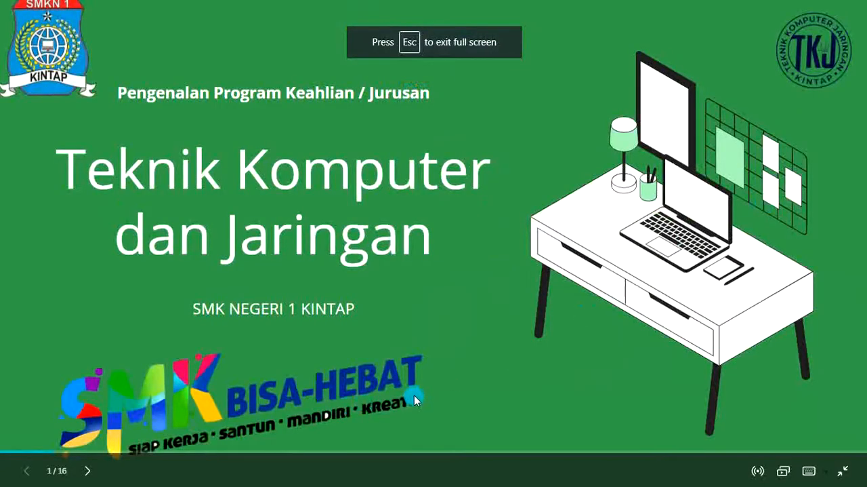
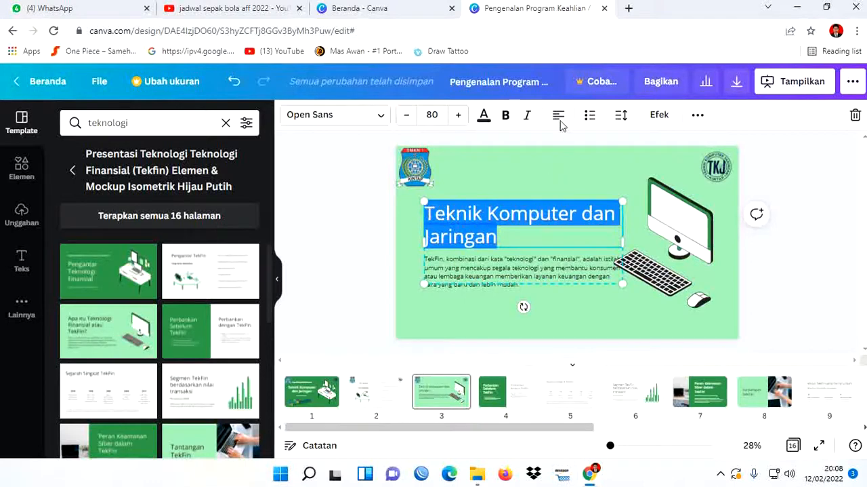
- Center the "Teknik Komputer dan Jaringan" heading on page 3 and nudge the heading and description group up and left toward the school logo
click(776, 278)
click(546, 229)
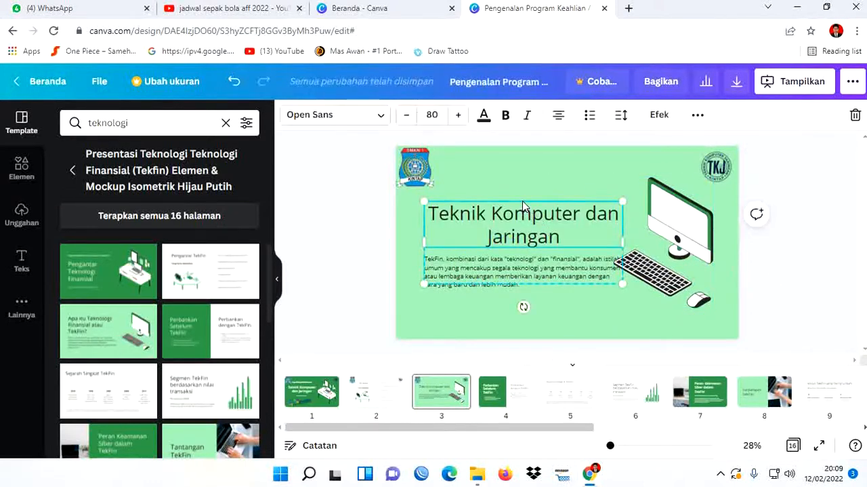
key(Up)
key(Up)
key(Up)
key(Up)
key(Up)
key(Up)
key(Up)
key(Up)
key(Up)
key(Up)
key(Up)
key(Up)
key(Up)
key(Up)
key(Up)
key(Up)
key(Up)
key(Up)
key(Up)
key(Up)
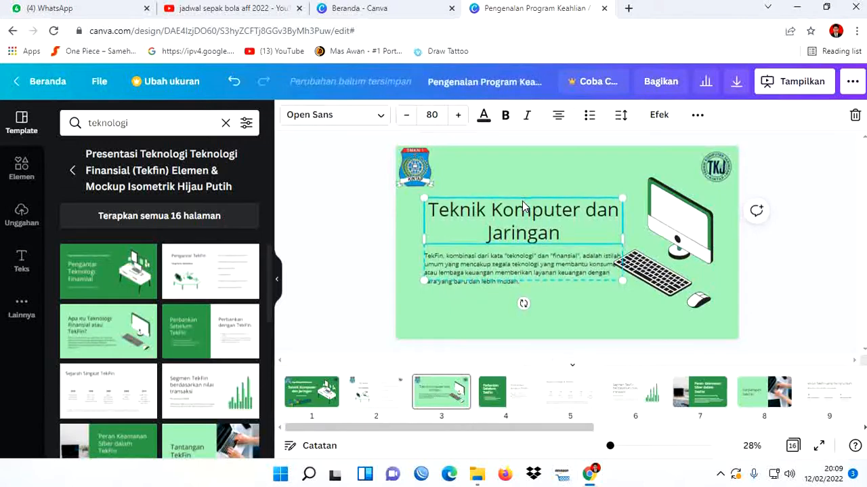
key(Up)
key(Up)
key(Up)
key(Up)
key(Up)
key(Up)
key(Up)
key(Up)
key(Up)
key(Up)
key(Up)
key(Up)
key(Up)
key(Up)
key(Up)
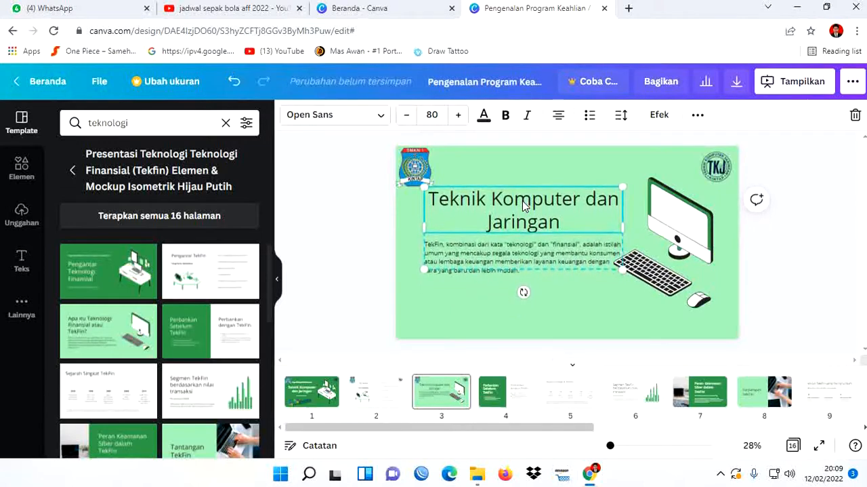
key(Left)
key(Left)
key(Left)
key(Left)
key(Left)
key(Left)
key(Left)
key(Left)
key(Left)
key(Left)
key(Left)
key(Left)
key(Left)
key(Left)
key(Left)
key(Left)
key(Left)
key(Left)
key(Left)
key(Left)
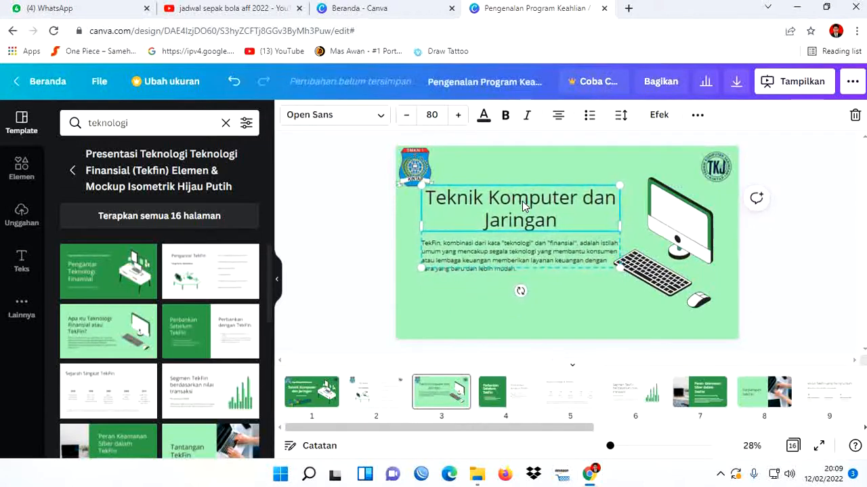
key(Left)
key(Left)
key(Left)
key(Left)
key(Left)
key(Left)
key(Left)
key(Left)
key(Left)
key(Left)
key(Left)
key(Left)
key(Left)
key(Left)
key(Left)
key(Left)
key(Left)
key(Left)
key(Left)
key(Left)
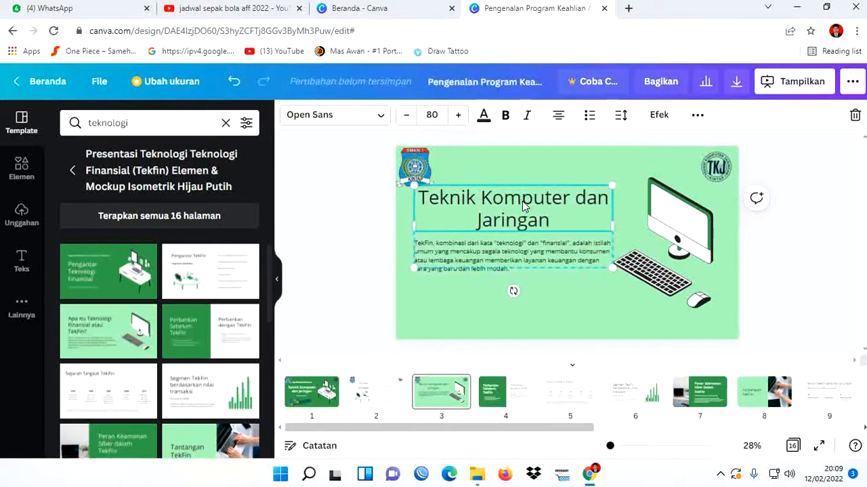
key(Left)
key(Left)
key(Left)
key(Left)
key(Left)
key(Left)
key(Left)
key(Left)
key(Left)
key(Left)
key(Left)
key(Left)
key(Left)
key(Left)
key(Left)
key(Left)
key(Left)
key(Left)
key(Left)
key(Left)
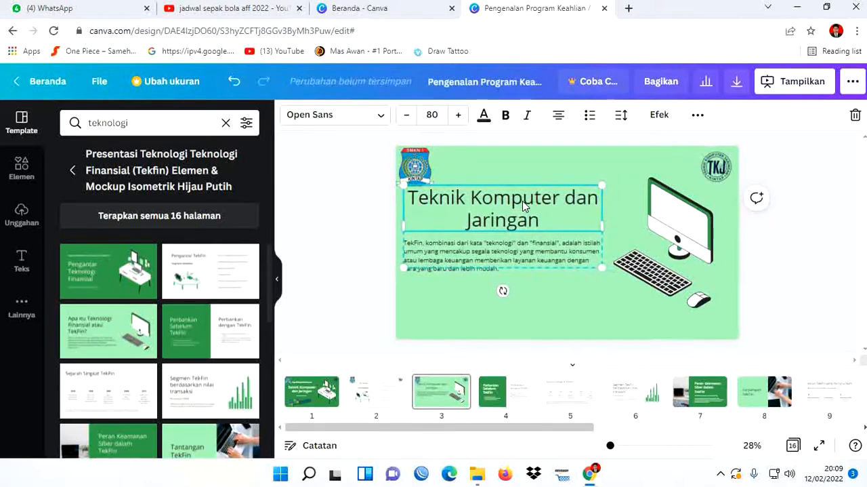
- Format the TekFin description paragraph on page 3 as a bulleted list
click(526, 246)
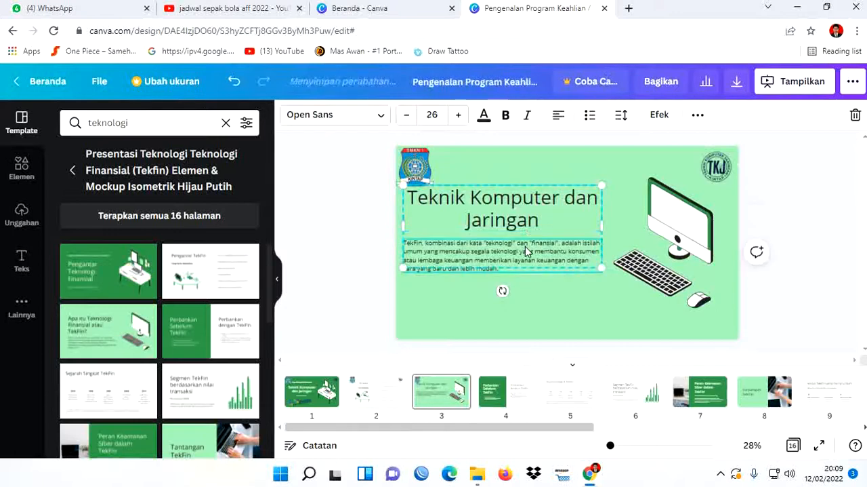
double_click(525, 246)
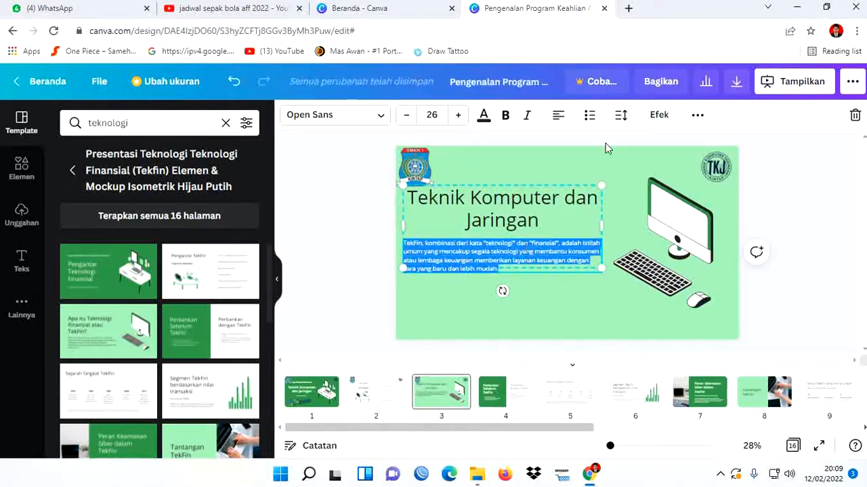
click(589, 117)
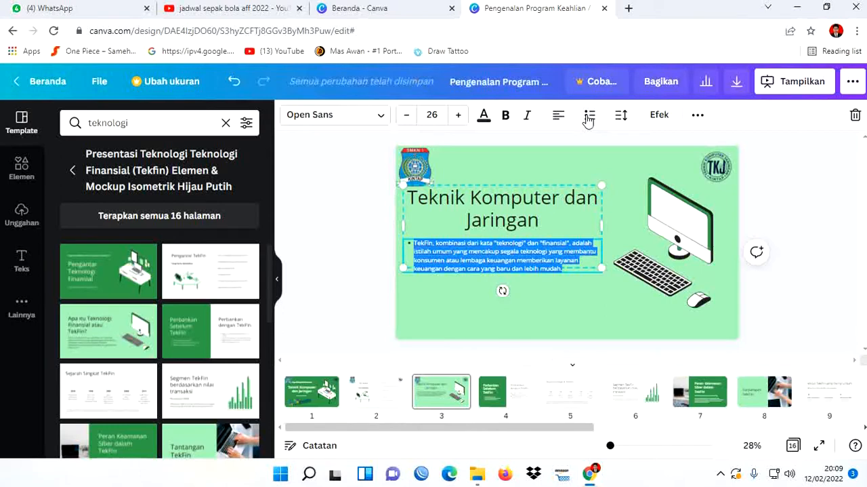
- Replace the TekFin description with a first bullet reading "Mempelajari seluk-beluk dunia komputer dan Jaringan Komputer"
text(M)
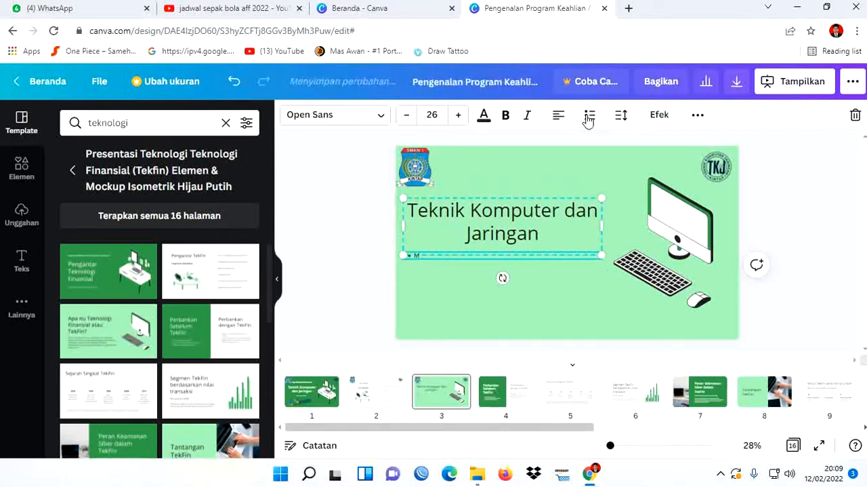
text(empe)
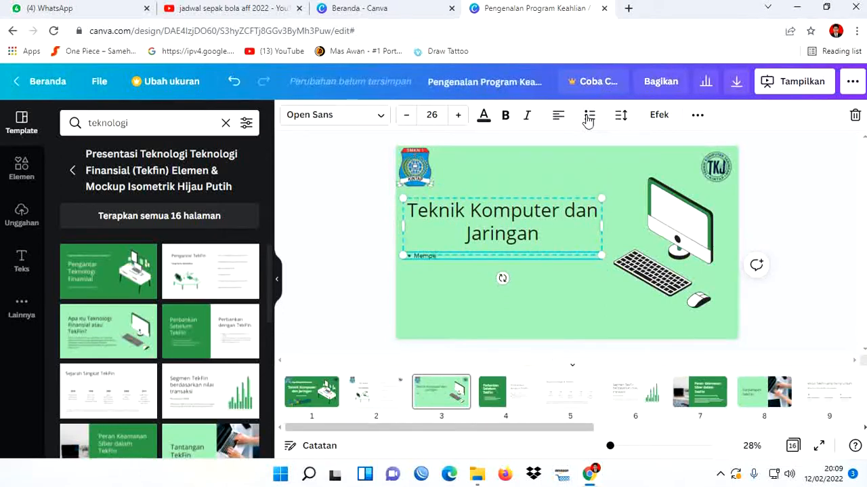
text(lajari)
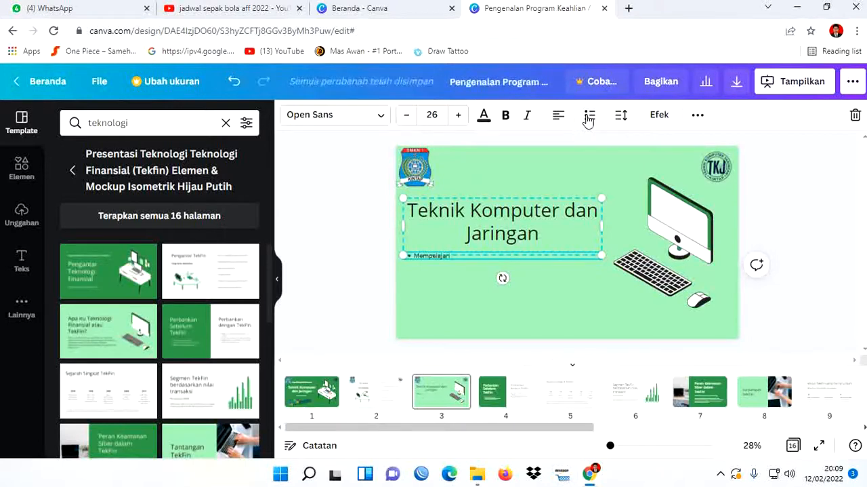
text( selu)
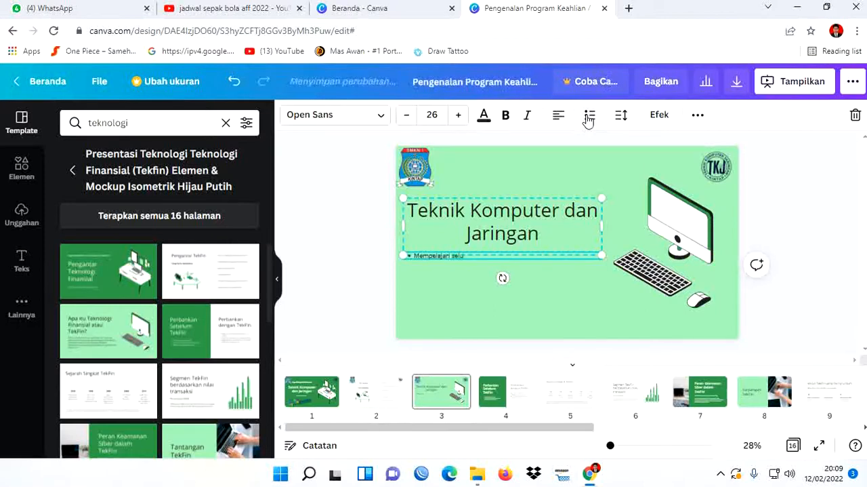
text(r-b)
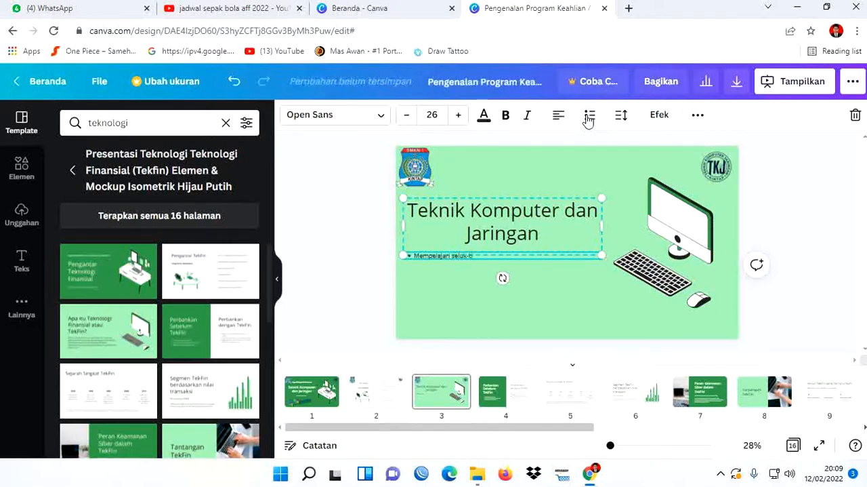
text(eluk)
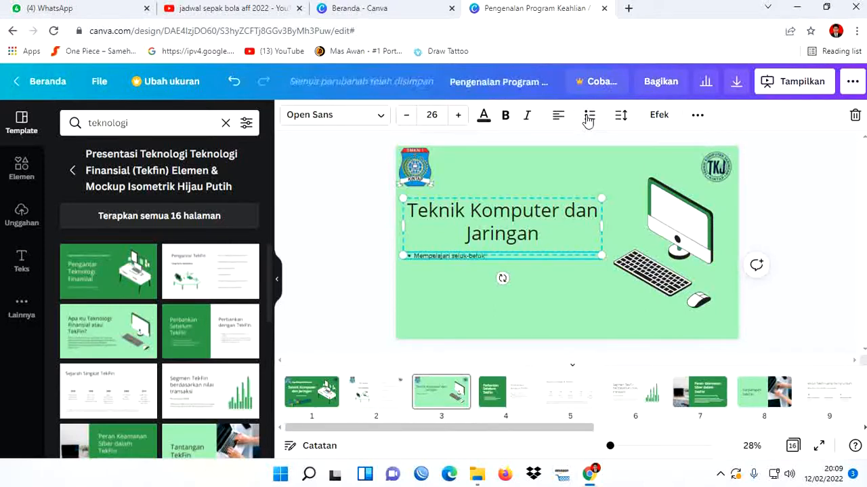
text( dunia komputer)
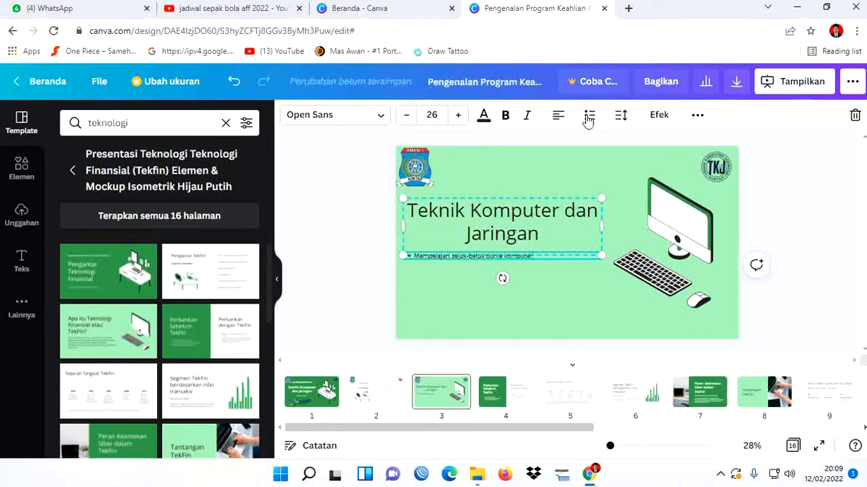
text( dan jaringan)
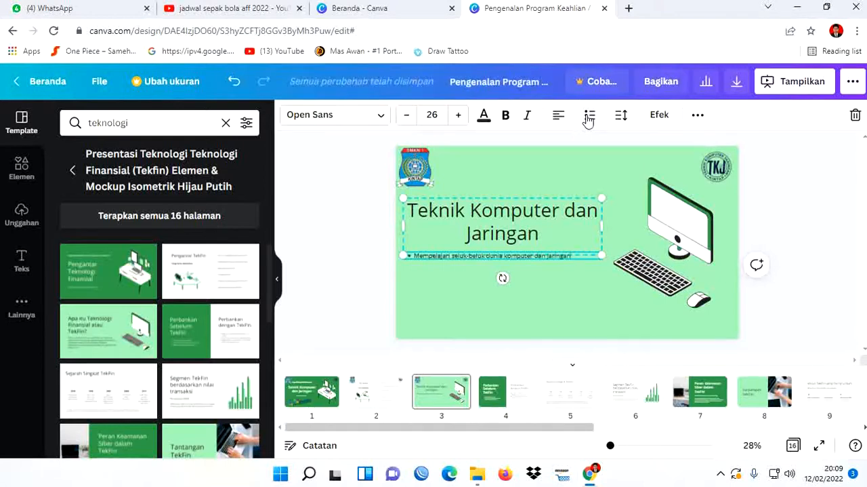
text( komputer)
key(Return)
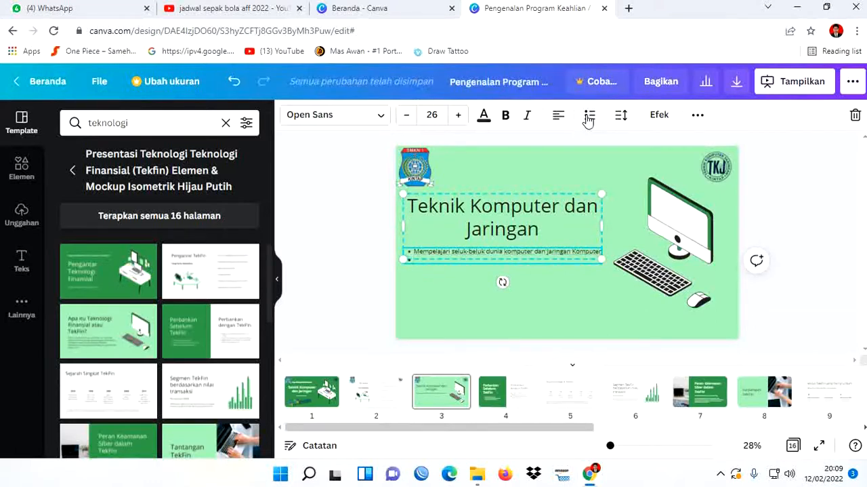
- Add a second bullet reading "Mulai dari acara instalasi SO ( Sistem Operasi )" to the page 3 list
text(M)
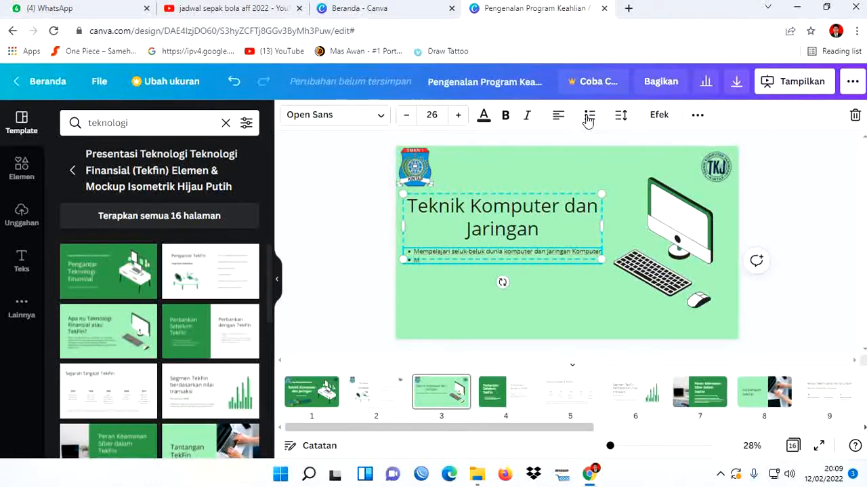
text(ula)
text( dari acara)
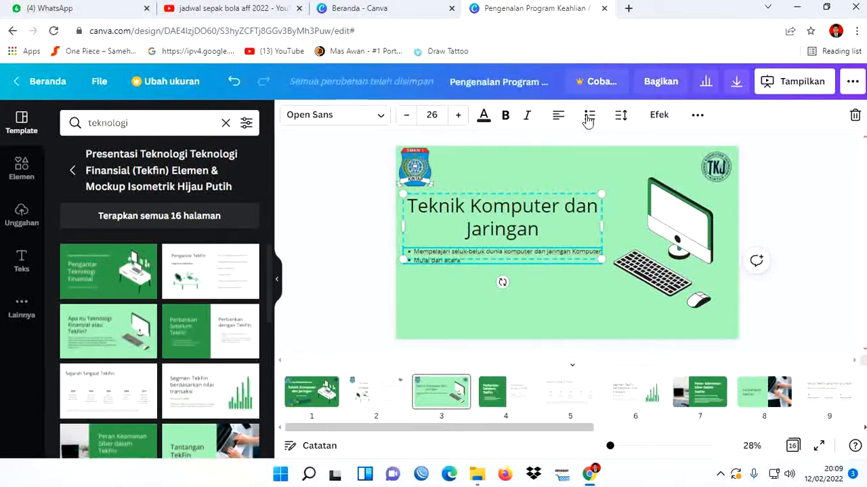
text( ini)
text(alasi)
text( SO)
text( ( Sis)
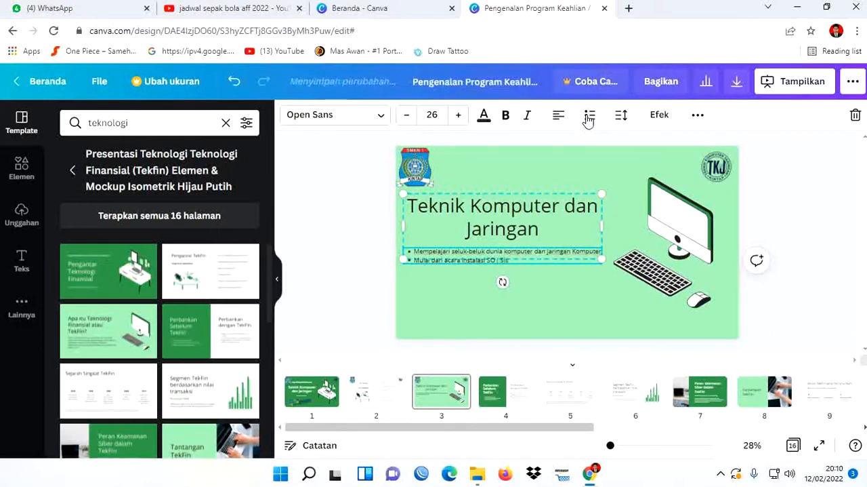
text(tem Operasi)
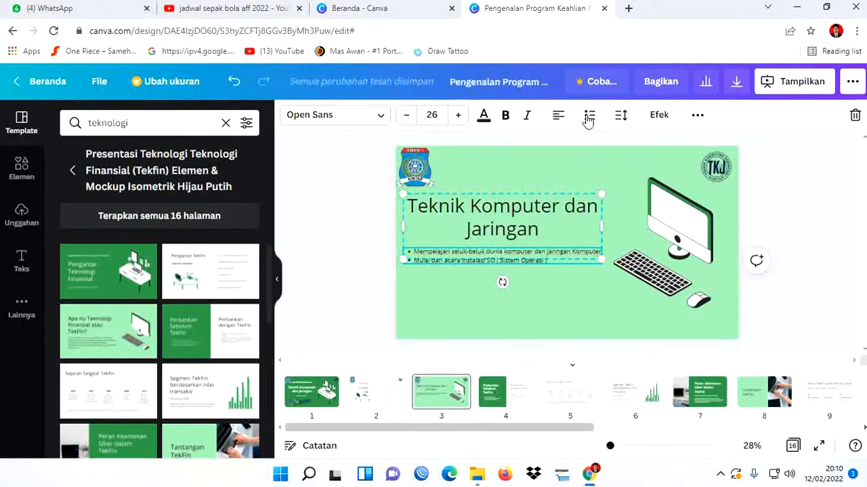
text( ))
key(Return)
- Add the bullets "Menangani masalah pada PC" and "Memperbaiki PC" to the page 3 list
text(Menangani masalah)
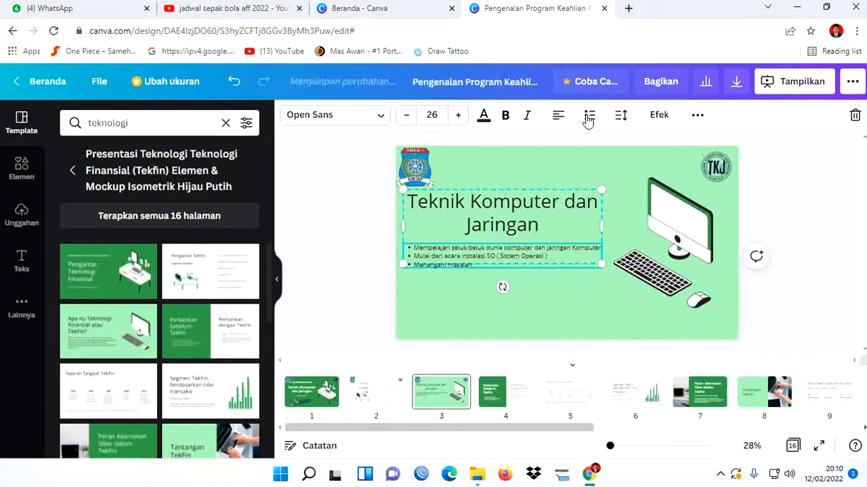
text( pada PC)
key(Return)
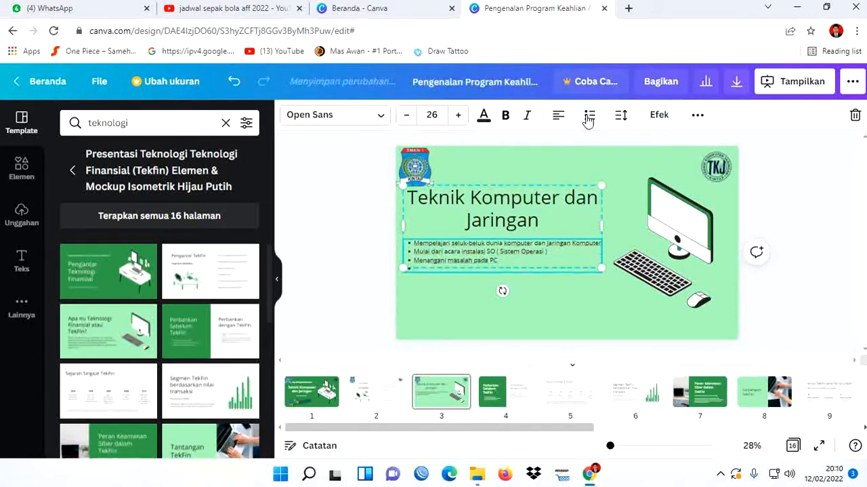
text(Memperbaiki PC)
key(Return)
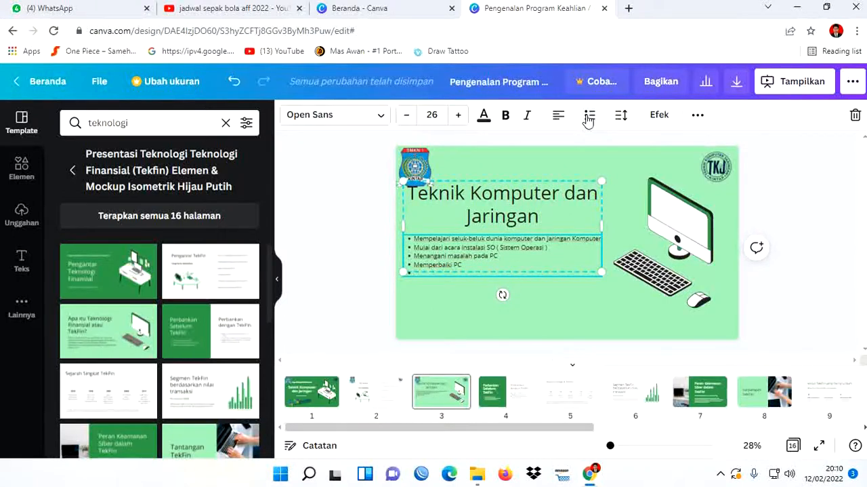
- Add a bullet reading "Membuat Jaringan LAN dan WAN" to the page 3 list
text(Memel)
text(at)
text( jaringa)
text(n LAN)
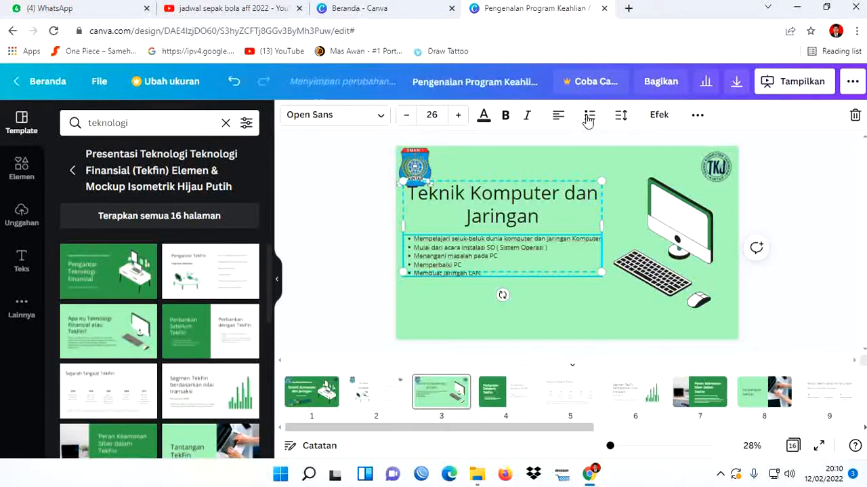
text( dan WAN)
key(Return)
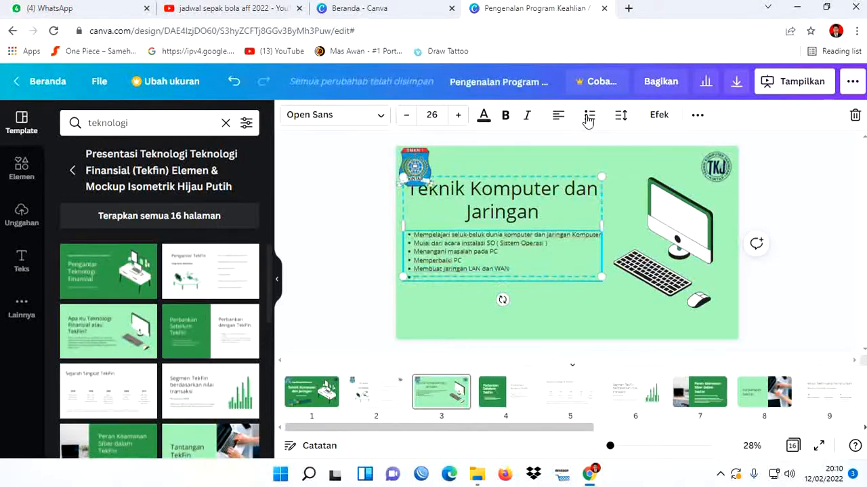
- Add a bullet reading "Membuat dan Mengelola WEB" to the page 3 list
text(Membuat dan)
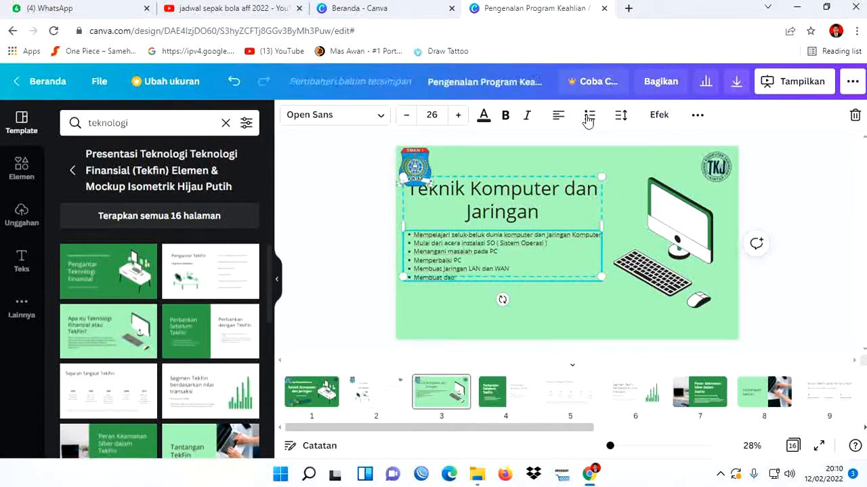
key(BackSpace)
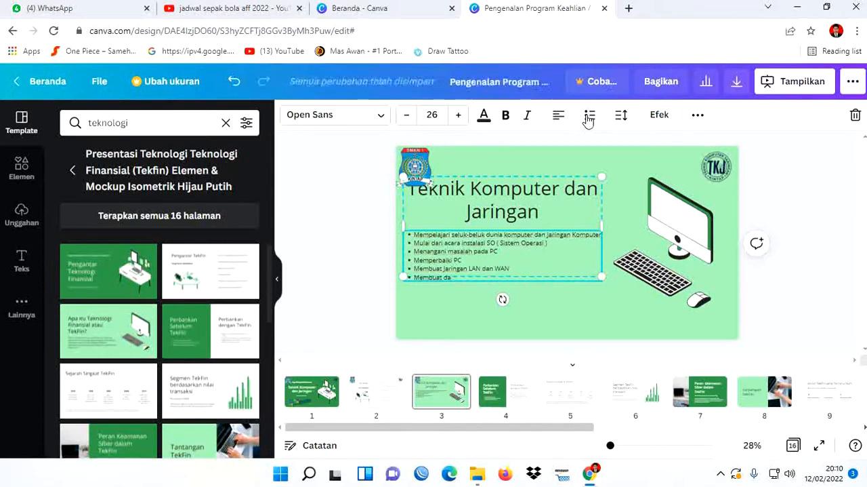
text(Mengelola WEB)
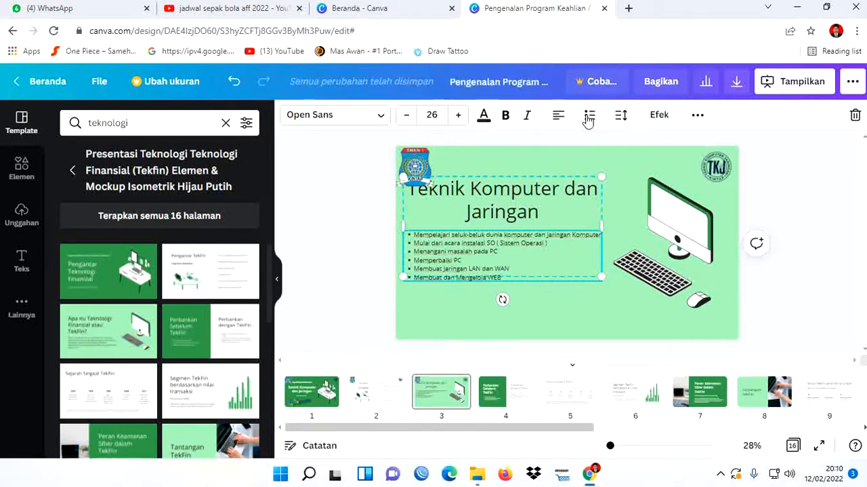
key(Return)
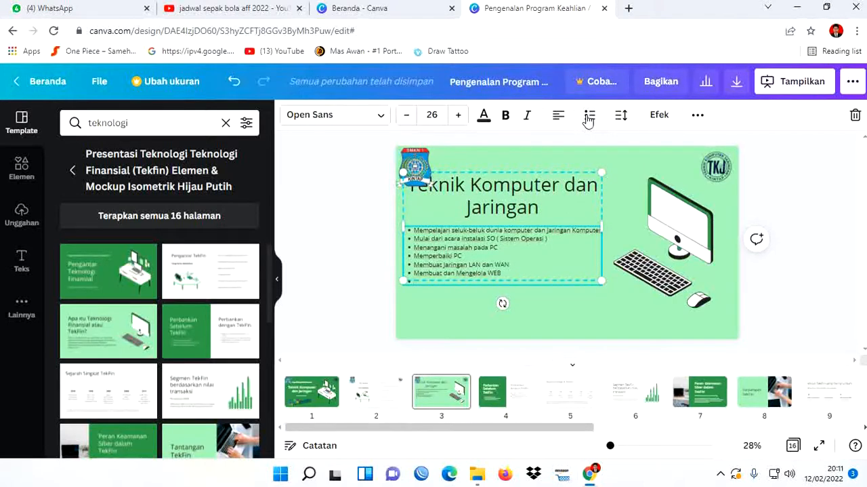
- Finish the page 3 list with a last bullet reading "Dan Masih Banyak lagi"
text(Den)
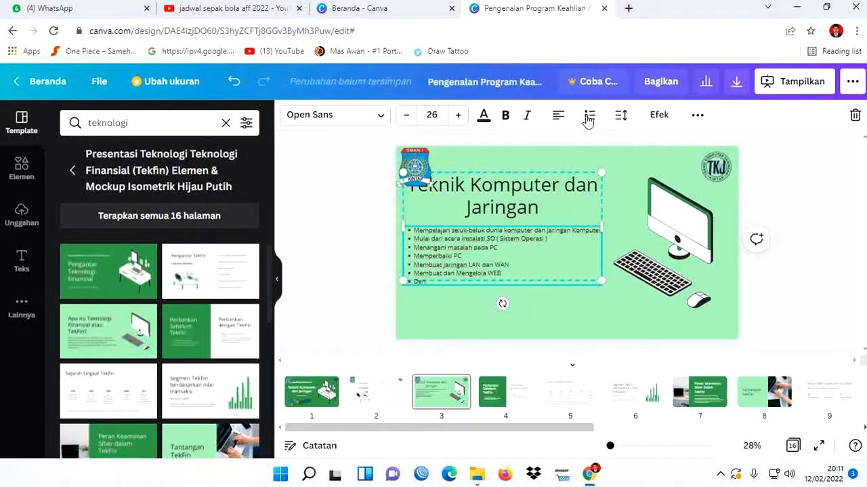
text( Masih Banya)
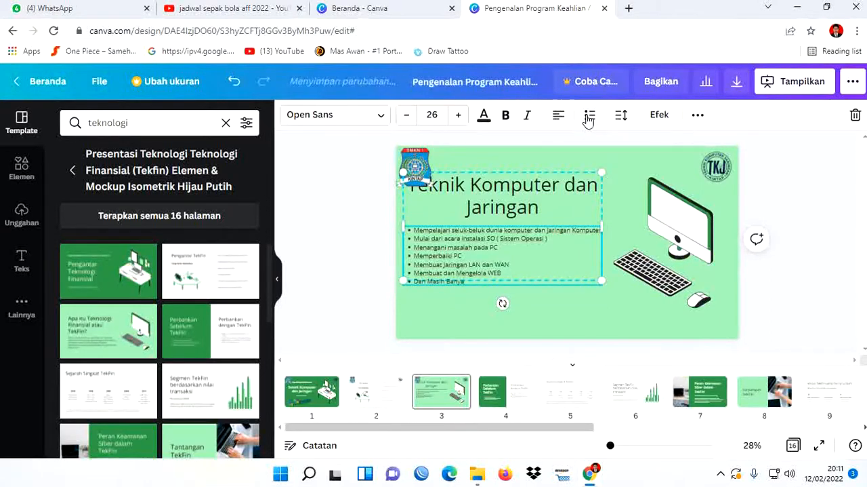
text(k lagi)
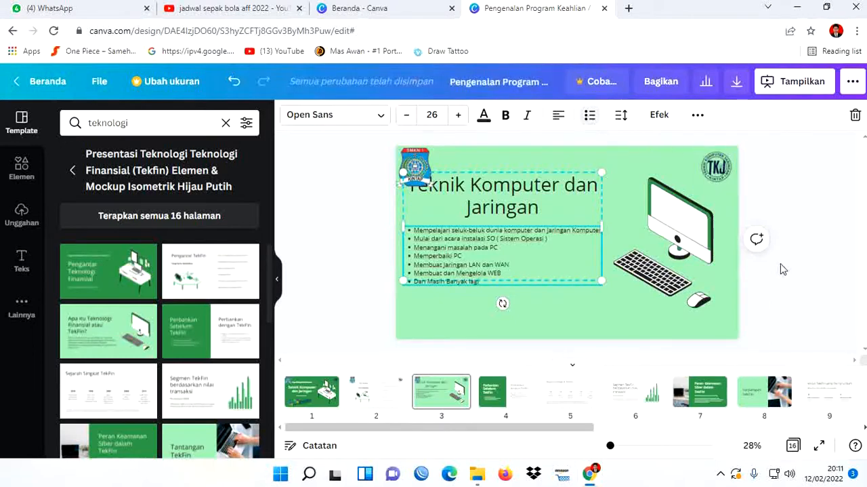
click(795, 287)
- Move the heading and bullet list group on page 3 down until the heading clears the school logo
click(541, 246)
key(Down)
key(Down)
key(Down)
key(Down)
key(Down)
key(Down)
key(Down)
key(Down)
key(Down)
key(Down)
key(Down)
key(Down)
key(Down)
key(Down)
key(Down)
key(Down)
key(Down)
key(Down)
key(Down)
key(Down)
key(Down)
key(Down)
key(Down)
key(Down)
key(Down)
key(Down)
key(Down)
key(Down)
key(Down)
key(Down)
key(Down)
key(Down)
key(Down)
key(Down)
key(Down)
key(Down)
key(Down)
key(Down)
key(Down)
key(Down)
key(Down)
key(Down)
key(Down)
key(Down)
key(Down)
key(Down)
key(Down)
key(Down)
key(Down)
key(Down)
key(Down)
key(Down)
key(Down)
key(Down)
key(Down)
key(Down)
key(Down)
key(Down)
key(Down)
key(Down)
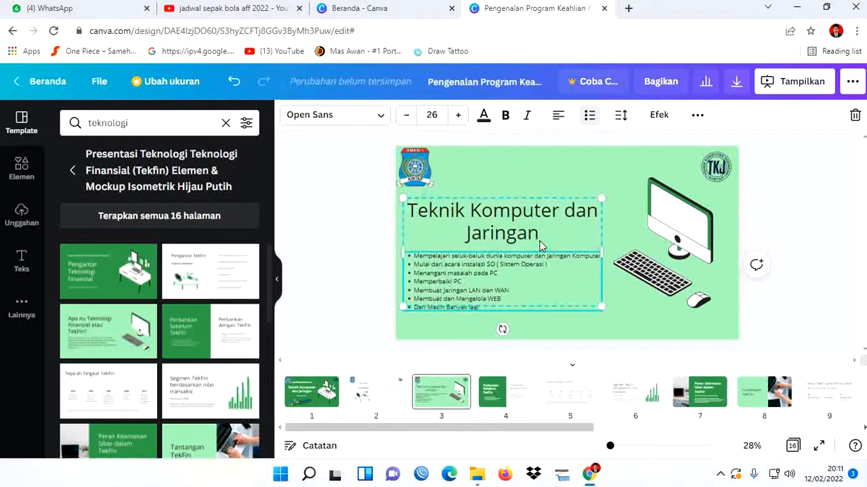
- Move the "Tantangan TekFin" page with the laptop photo up to become page 4, ahead of the "Perbankan Sebelum TekFin" page
click(807, 252)
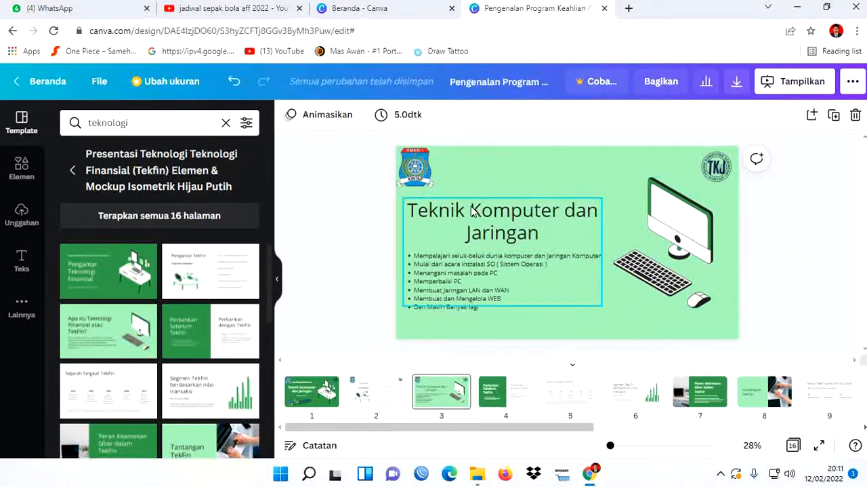
click(493, 403)
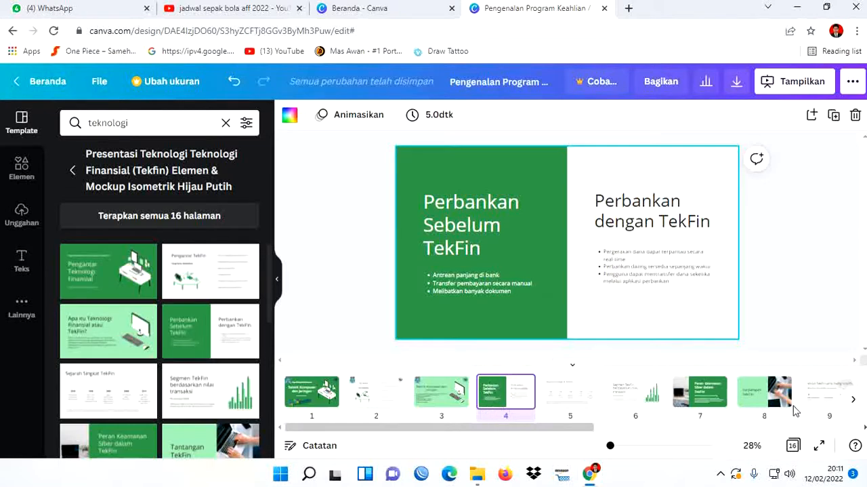
drag(761, 396, 489, 392)
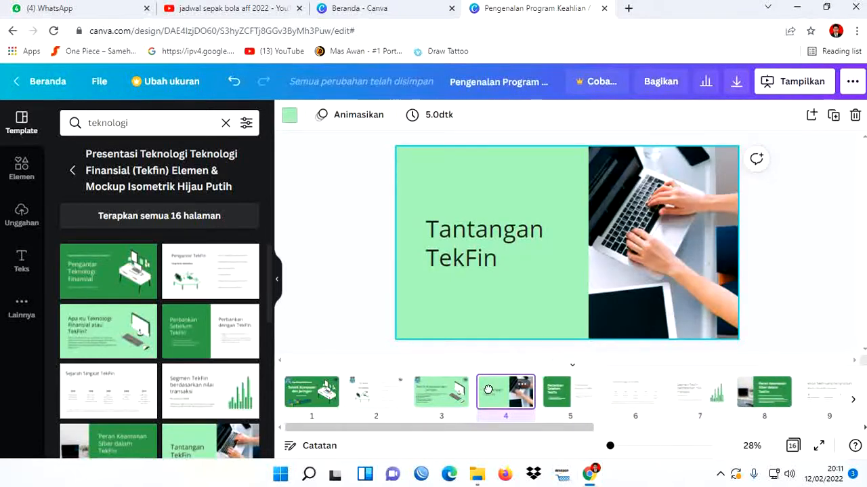
click(573, 397)
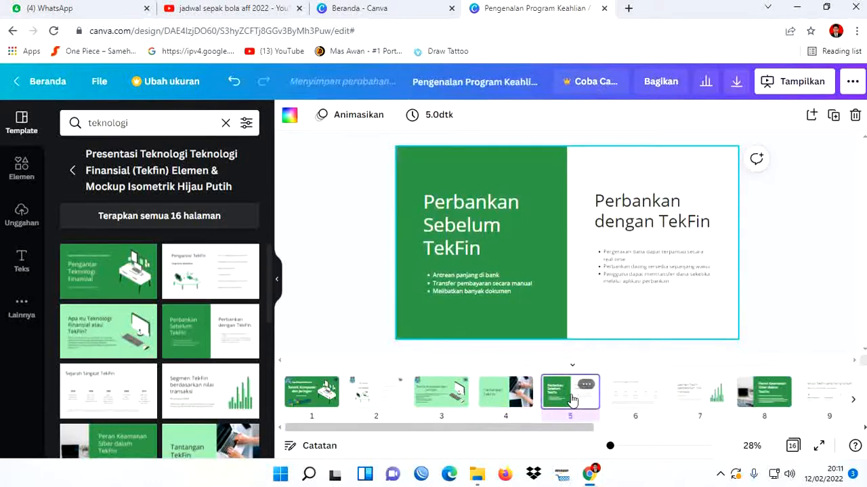
- Replace the page 4 heading with "Fokus Teknik Komputer dan Jaringan"
click(514, 398)
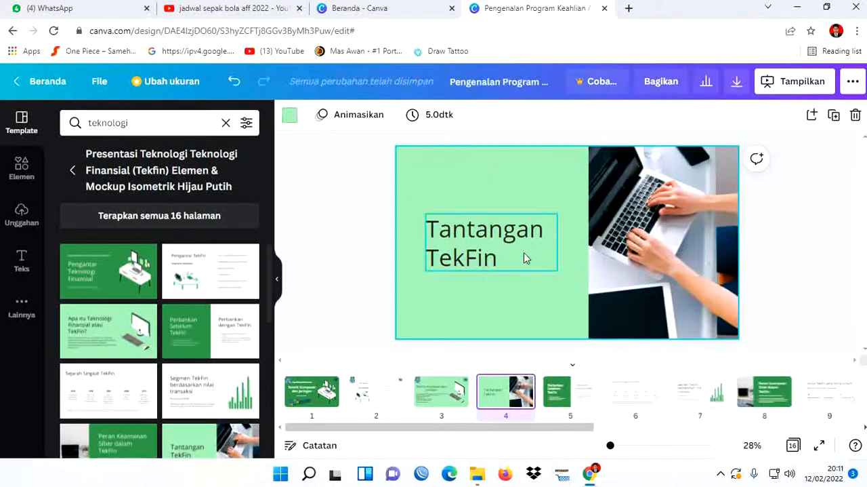
click(506, 250)
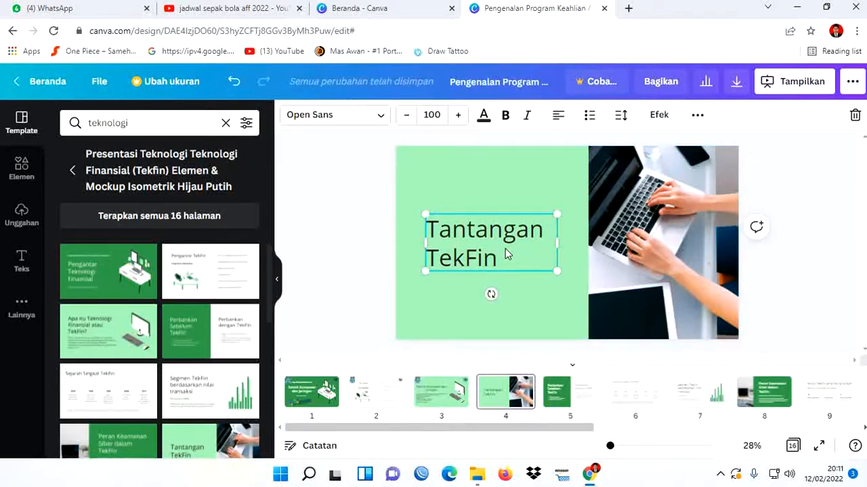
double_click(506, 248)
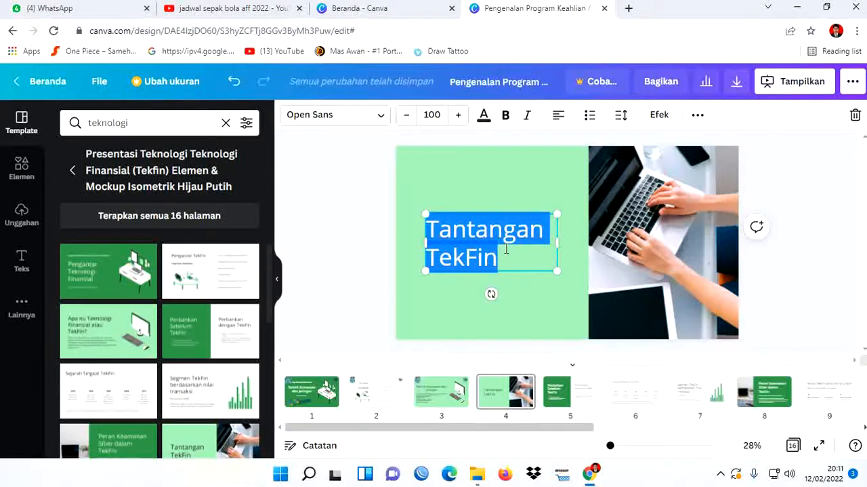
text(Foku)
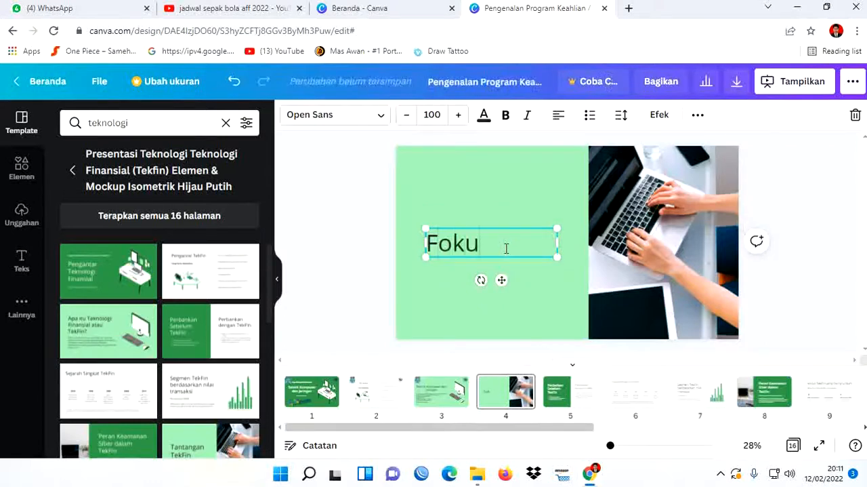
text(s Teknik Kom)
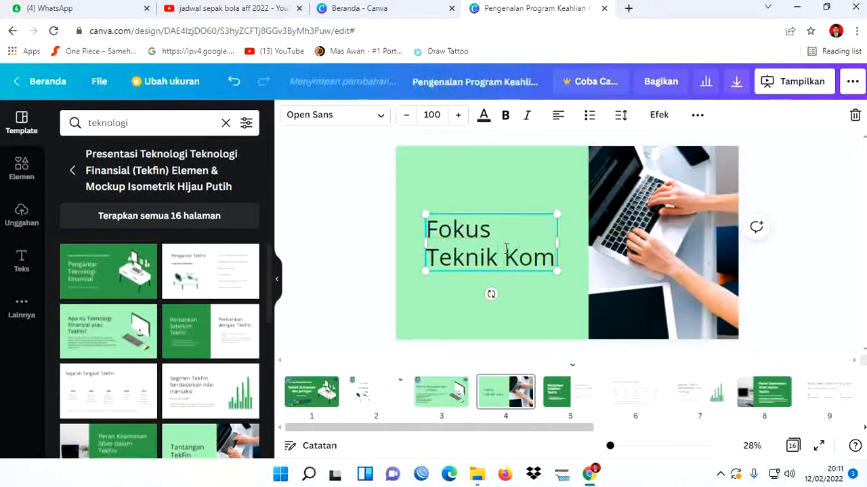
text(puter)
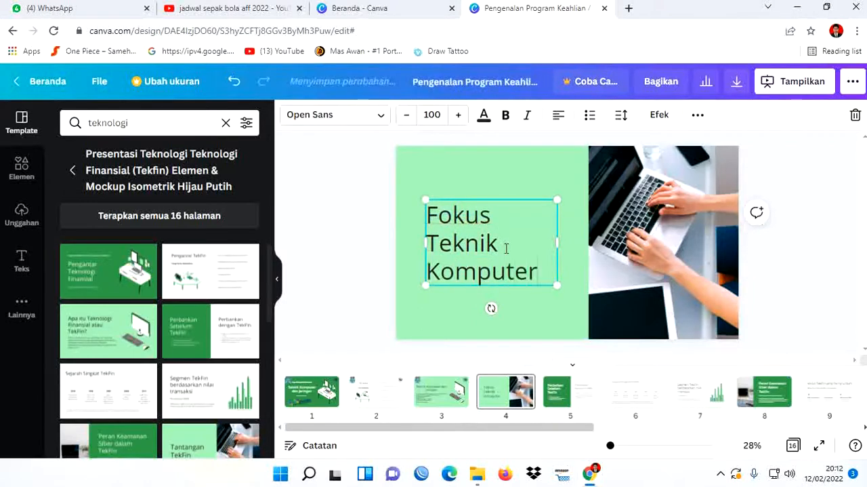
text( dan Jaringan)
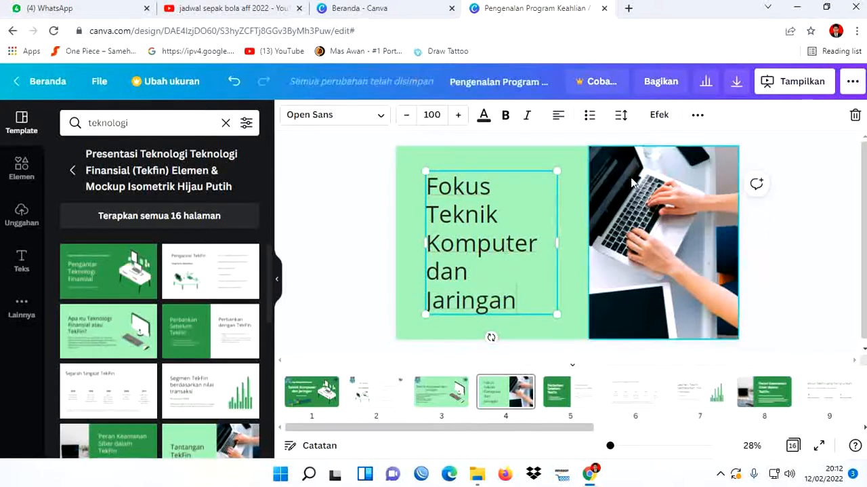
- Center-align the whole heading text on page 4
drag(513, 302, 425, 190)
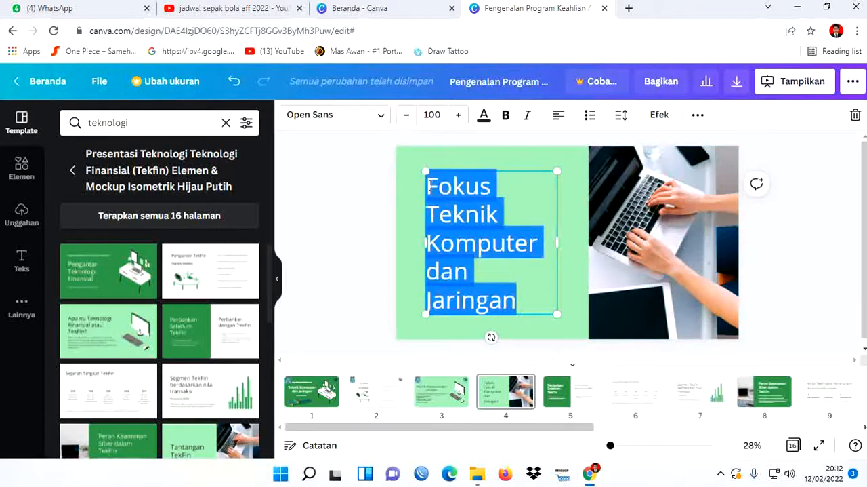
click(558, 117)
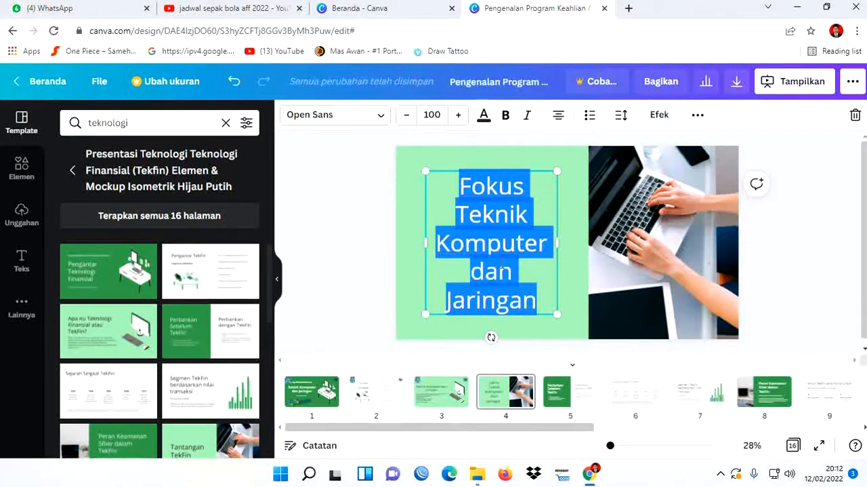
click(771, 284)
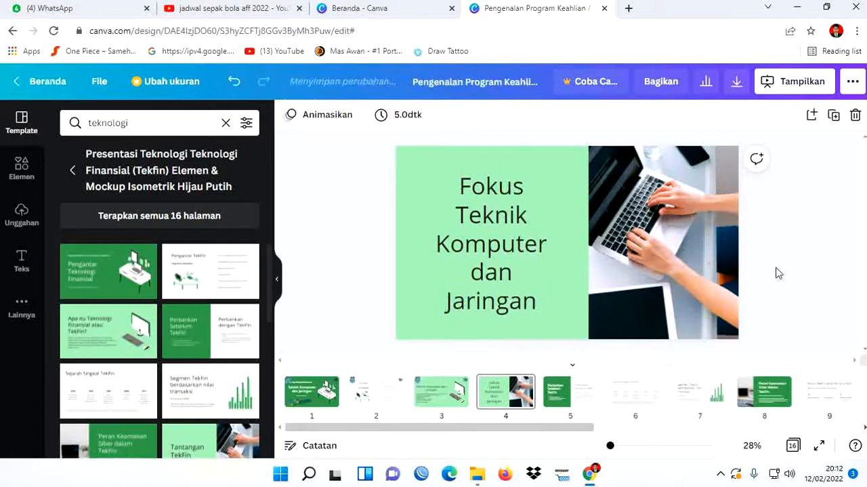
click(511, 251)
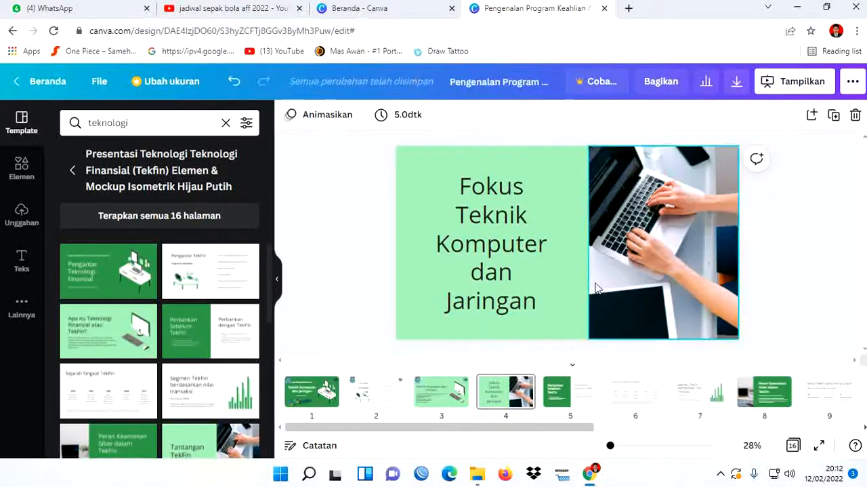
- Widen the "Perbankan Sebelum TekFin" text group on page 5 on both sides to nearly fill the green panel
click(566, 405)
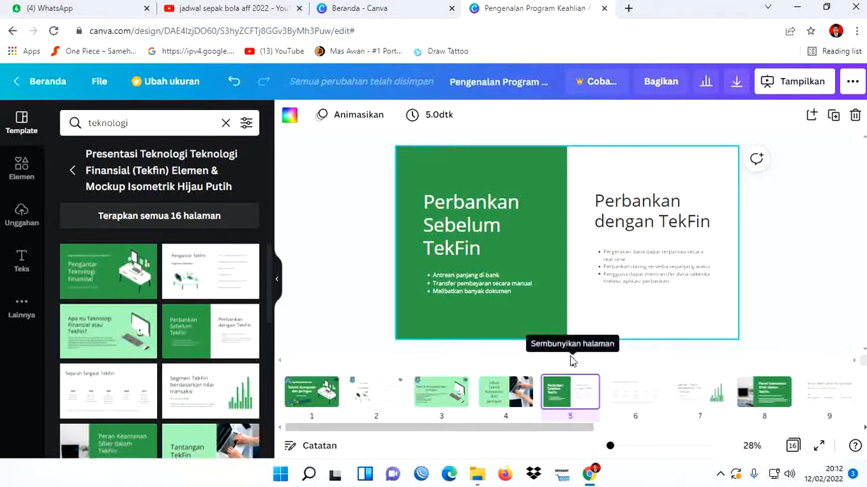
click(478, 216)
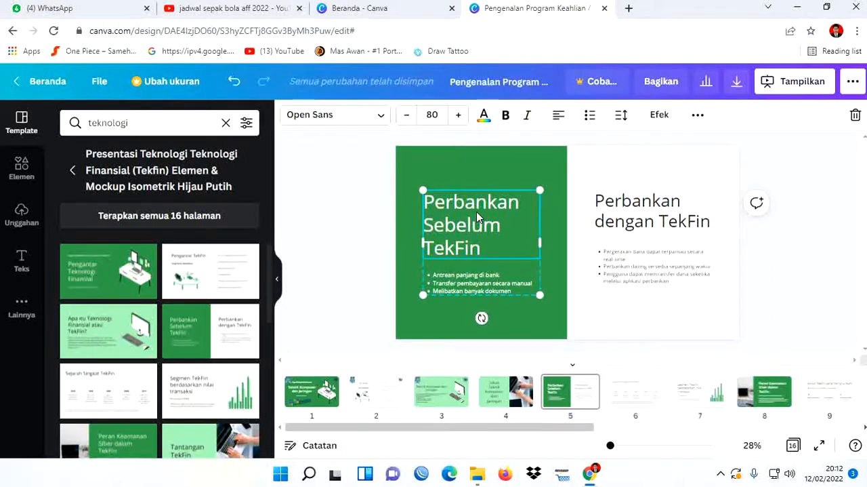
double_click(478, 216)
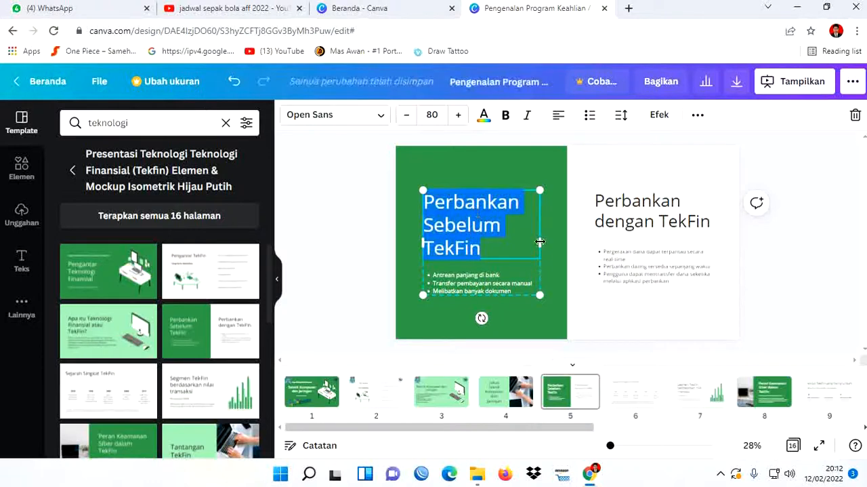
drag(559, 243, 568, 244)
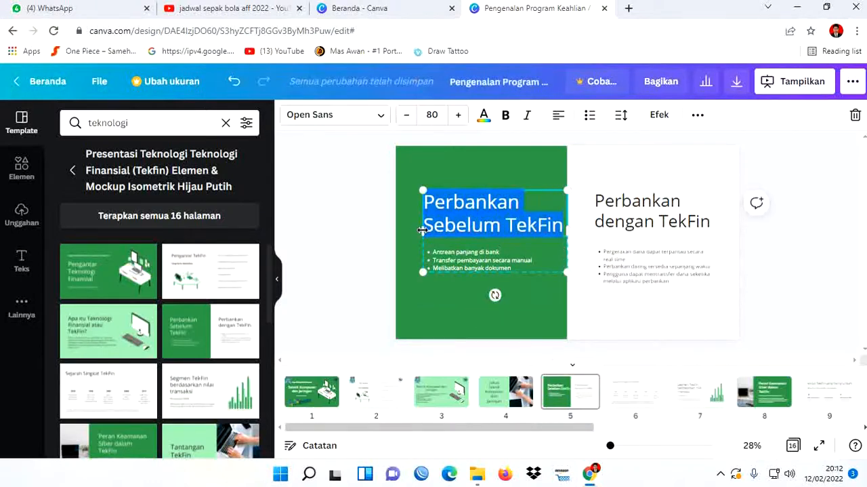
drag(421, 229, 404, 229)
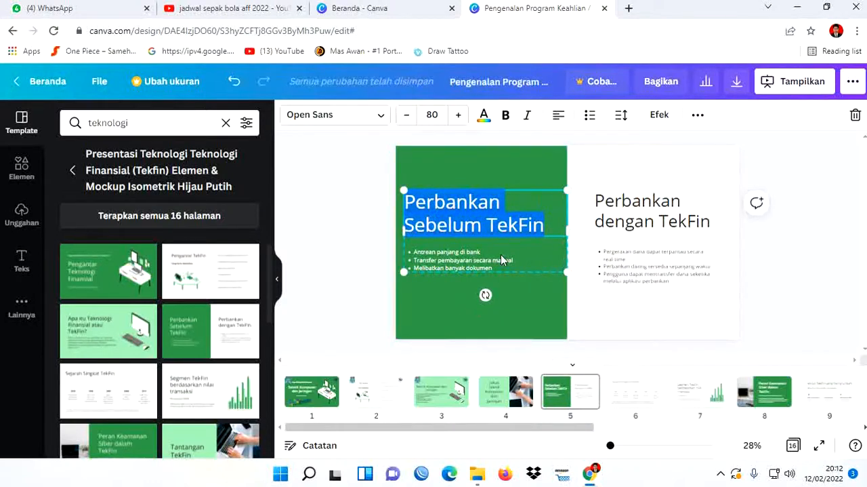
click(374, 199)
- Replace the heading in page 5's green panel with "Titik Tekan pembelajaran di program keahlian TKJ", putting "TKJ" on its own line
click(481, 215)
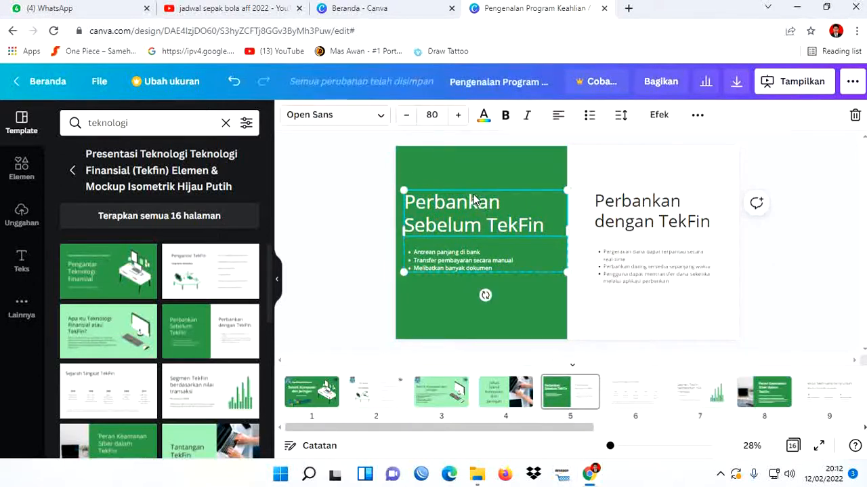
double_click(478, 211)
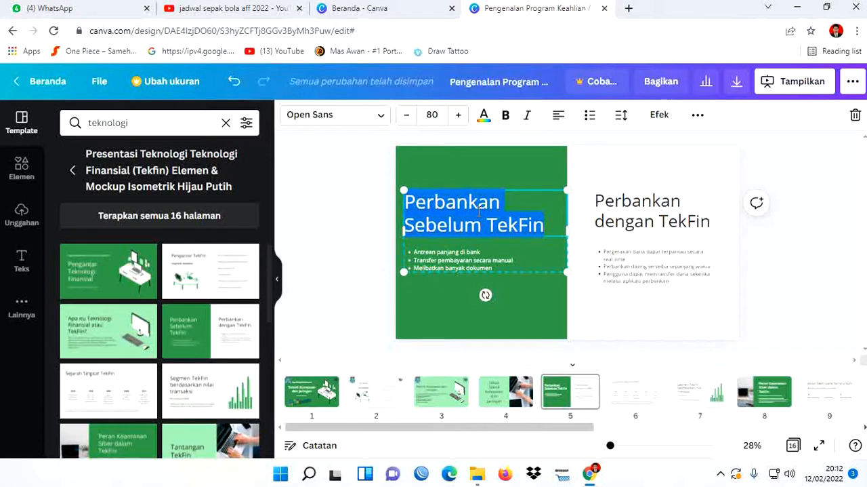
text(T)
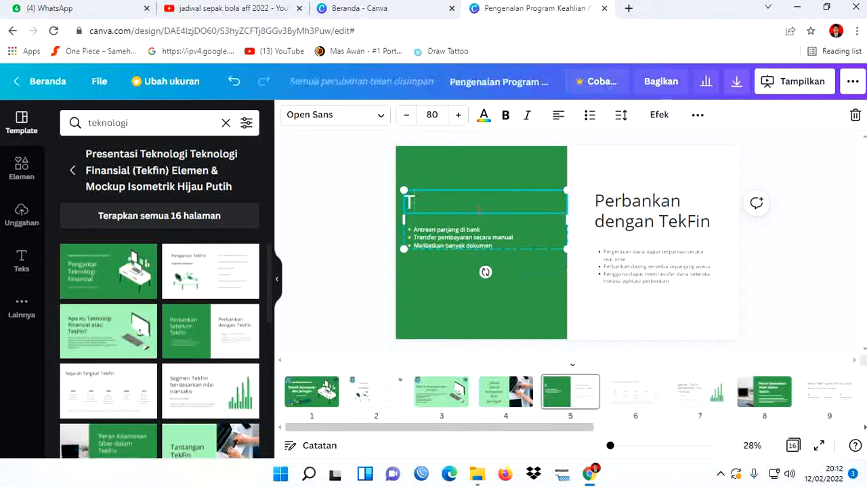
text(itik)
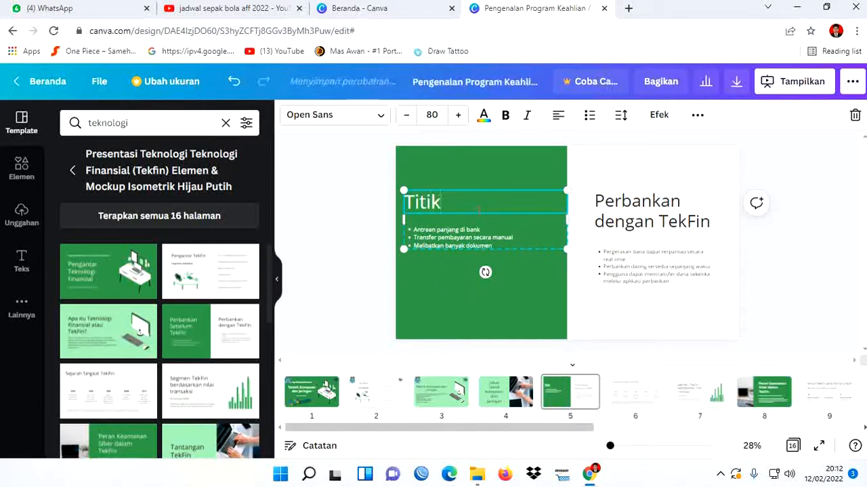
text( Tekan)
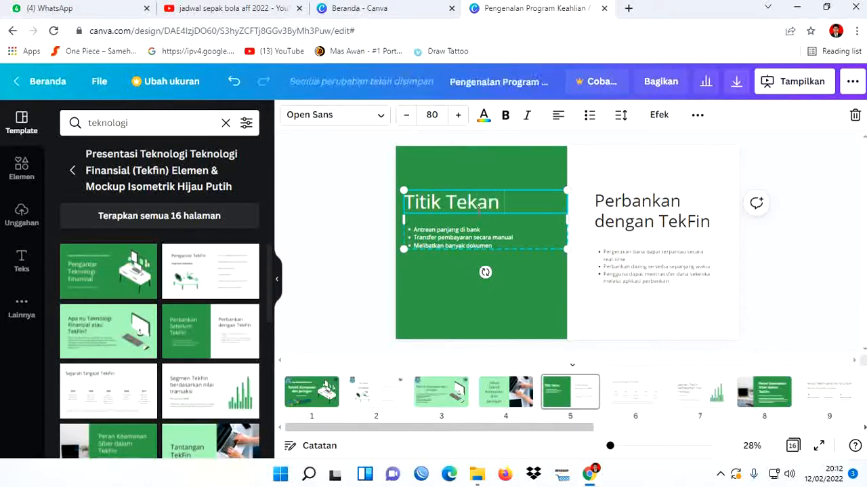
text( pembe)
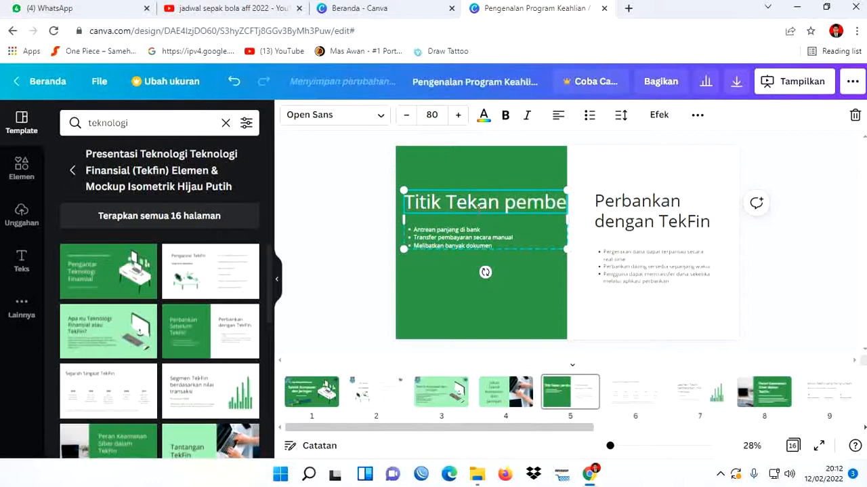
text(lajaran di)
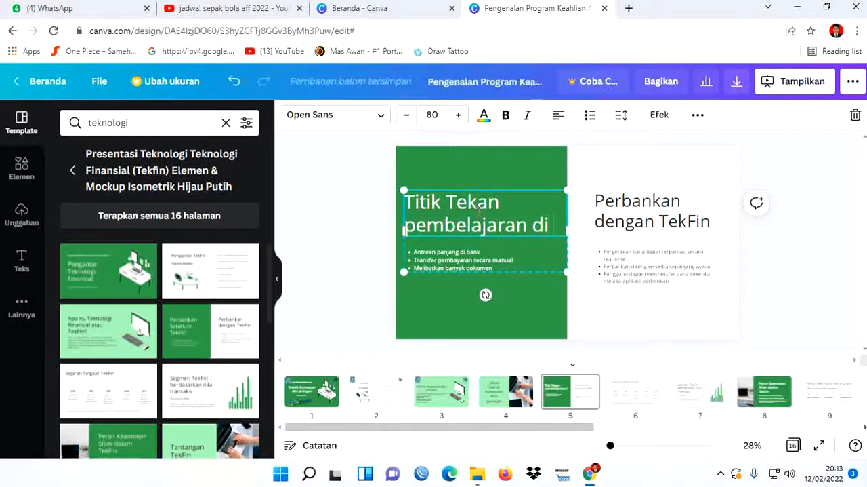
text( program)
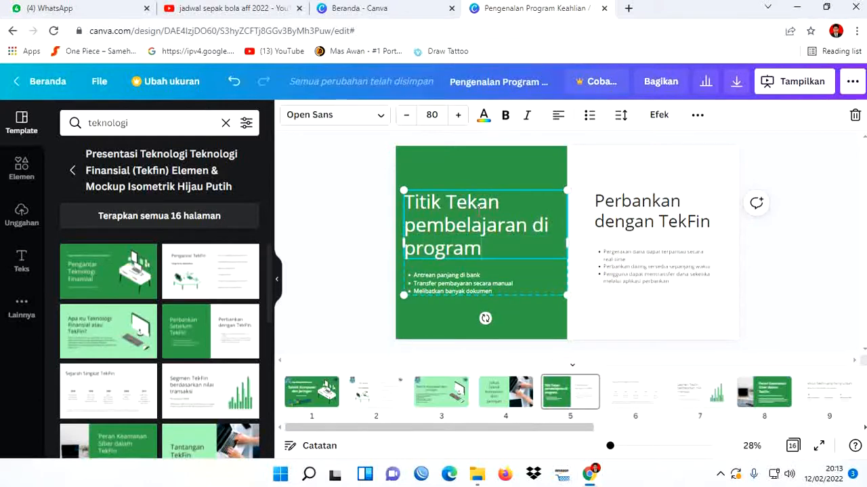
text( ke)
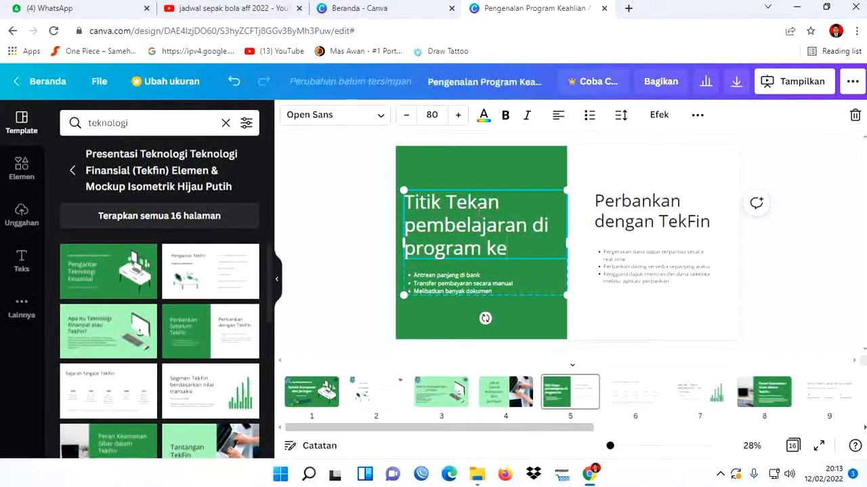
text(ahlian)
key(Return)
text(TKJ)
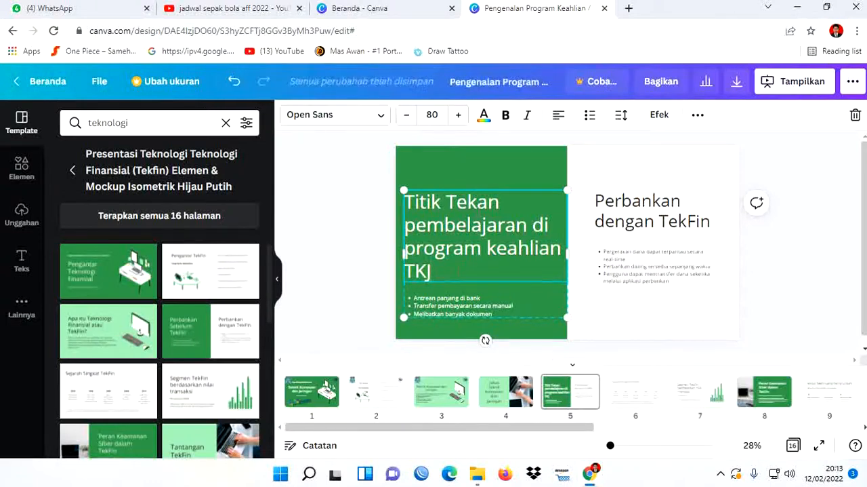
- Center-align the heading in page 5's green panel
drag(461, 272, 406, 202)
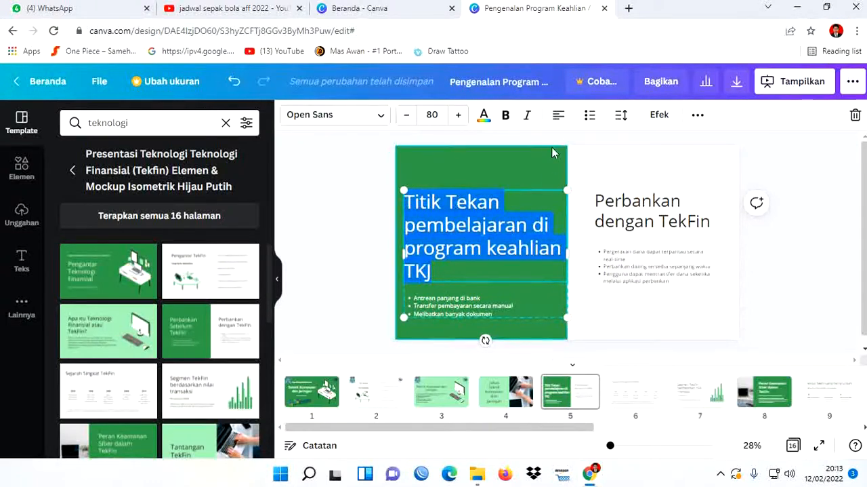
click(555, 127)
click(769, 287)
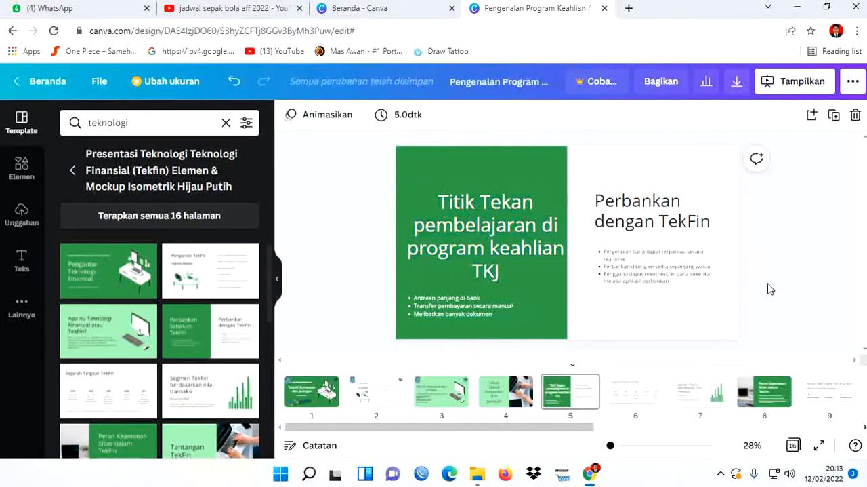
- Nudge the heading and bullet list group in page 5's green panel upward
click(499, 228)
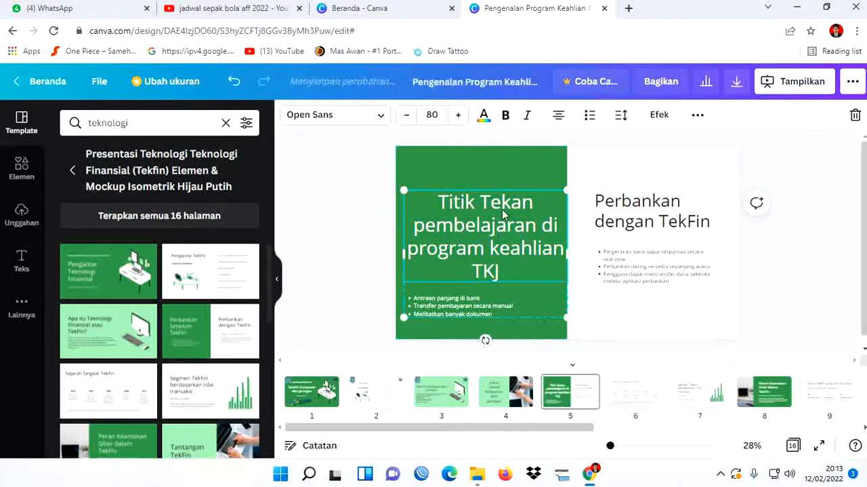
key(Up)
key(Up)
key(Up)
key(Up)
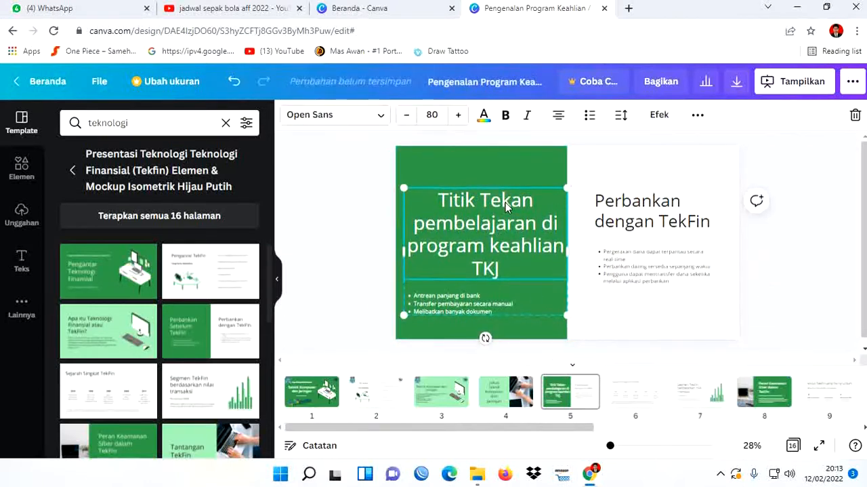
key(Up)
key(Up)
key(Up)
key(Up)
key(Up)
key(Up)
key(Up)
key(Up)
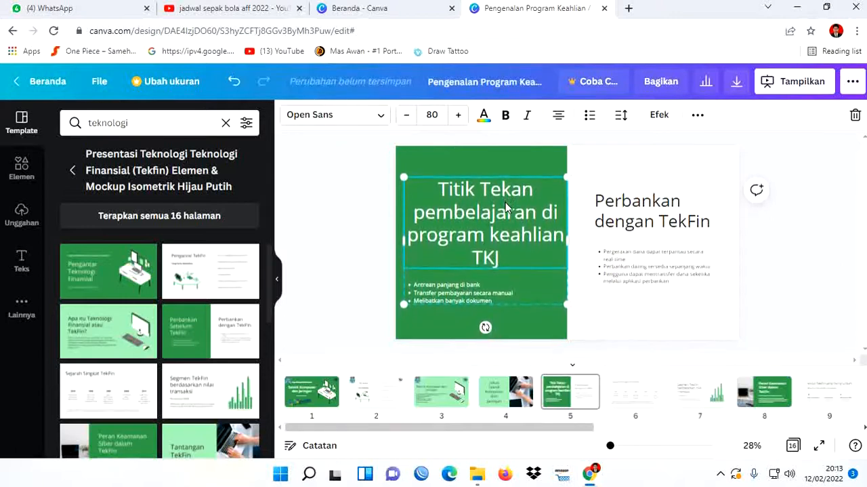
- Shift the green panel's text group on page 5 further up, closer to the panel's upper edge
key(Up)
key(Up)
key(Up)
key(Up)
key(Up)
key(Up)
key(Up)
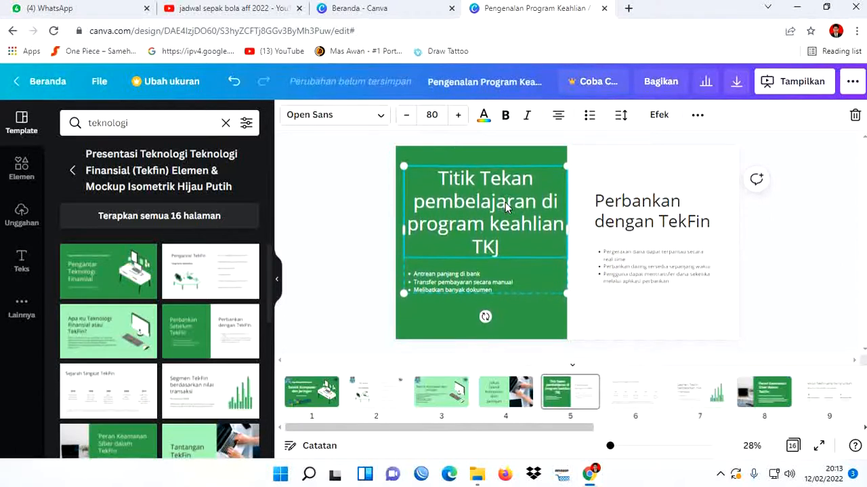
- Replace the bullet list in page 5's green panel with one bullet, "Perangkat keras Komputer ( Hardware ) dan Sistem Operasi"
click(488, 275)
click(487, 276)
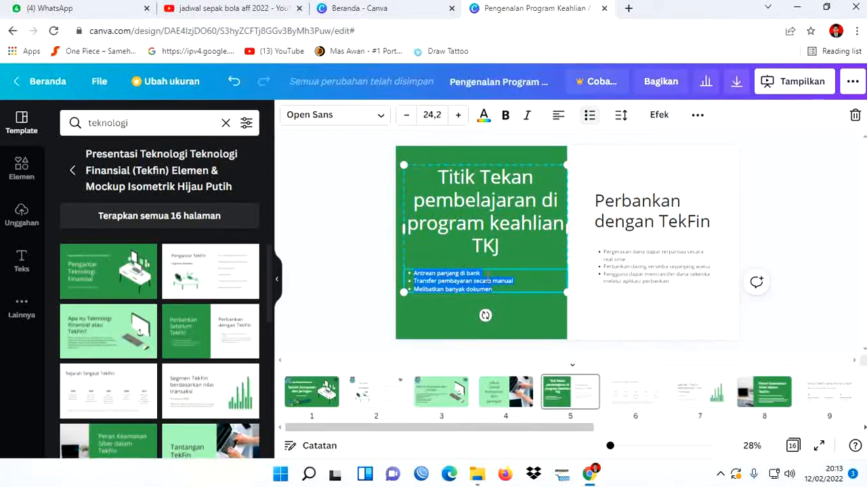
click(593, 121)
click(594, 121)
click(593, 120)
key(BackSpace)
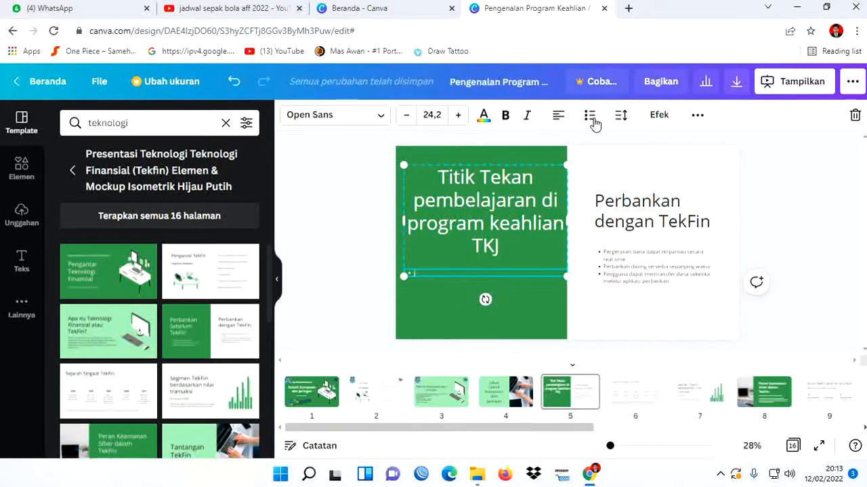
text(Perangkat)
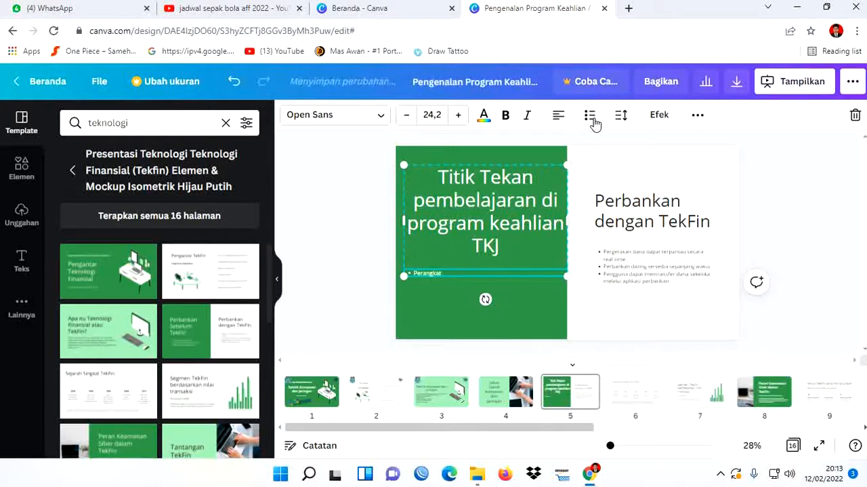
text( ke)
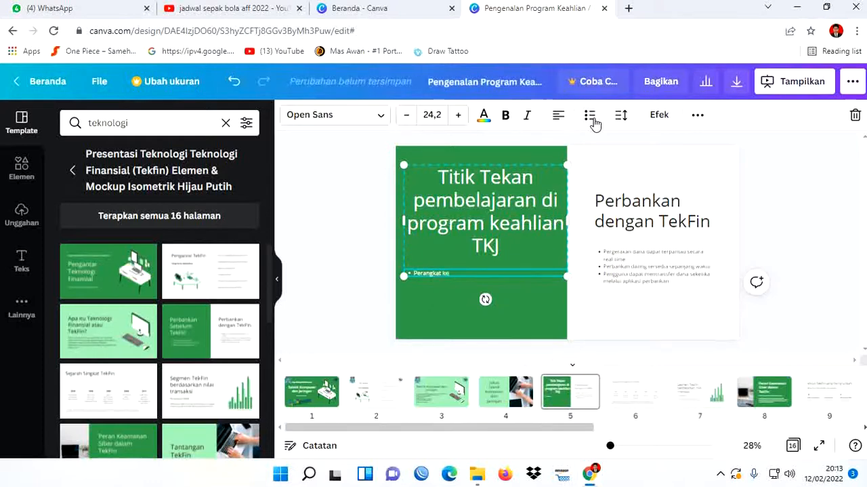
text(ras Komputer)
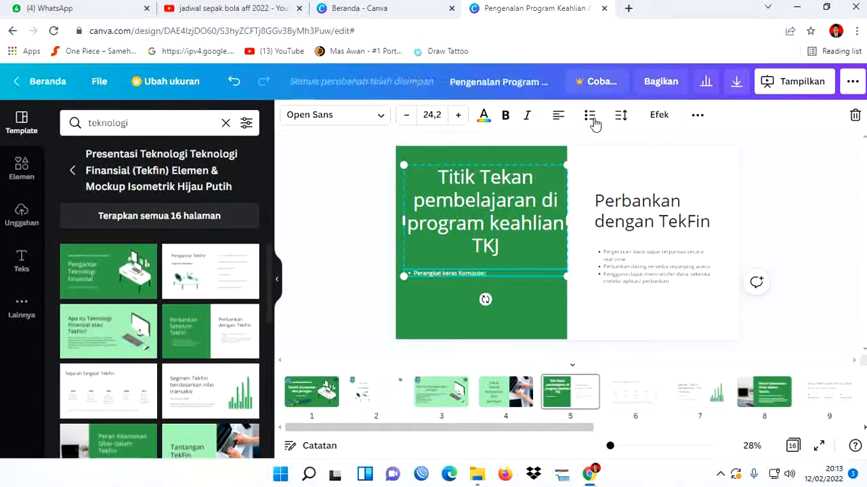
text( ()
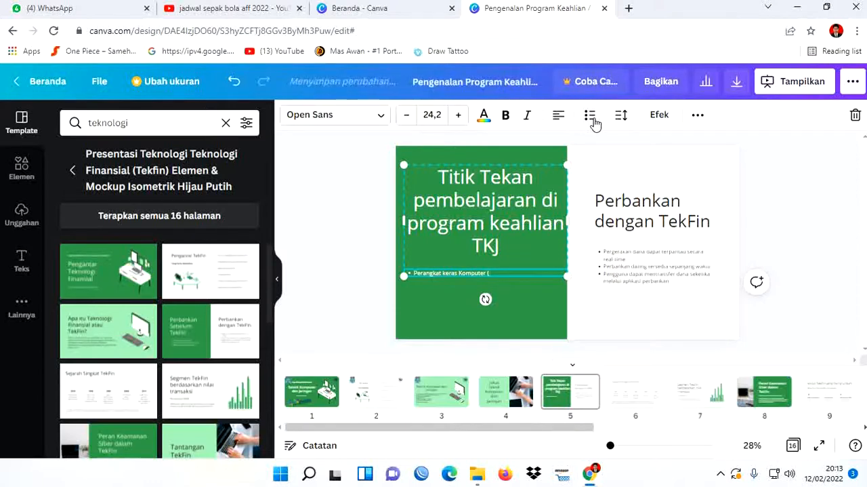
text( Hardware ) d)
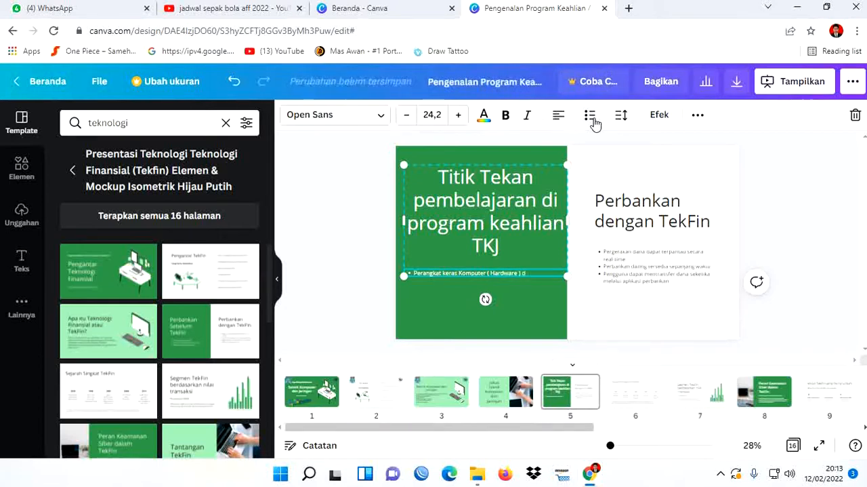
text(an Sistem Operasi)
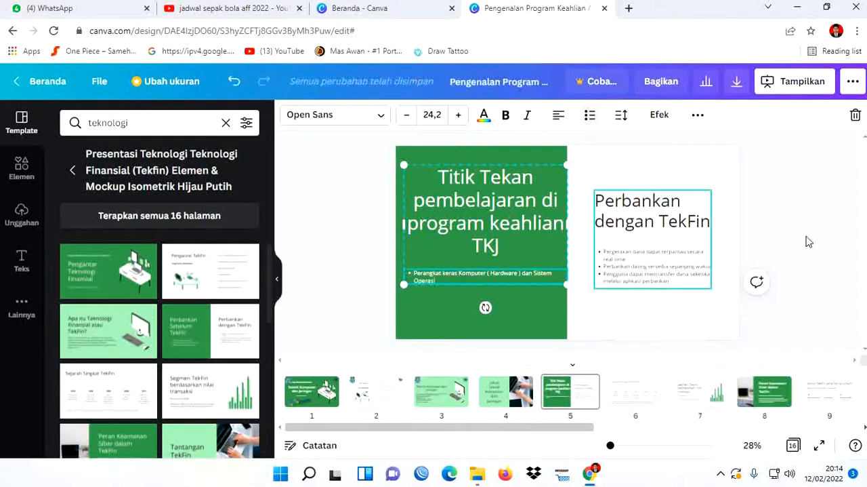
- Replace the "Perbankan dengan TekFin" heading on page 5's white half with "Keahlian Program difokuskan pada"
click(620, 222)
double_click(629, 215)
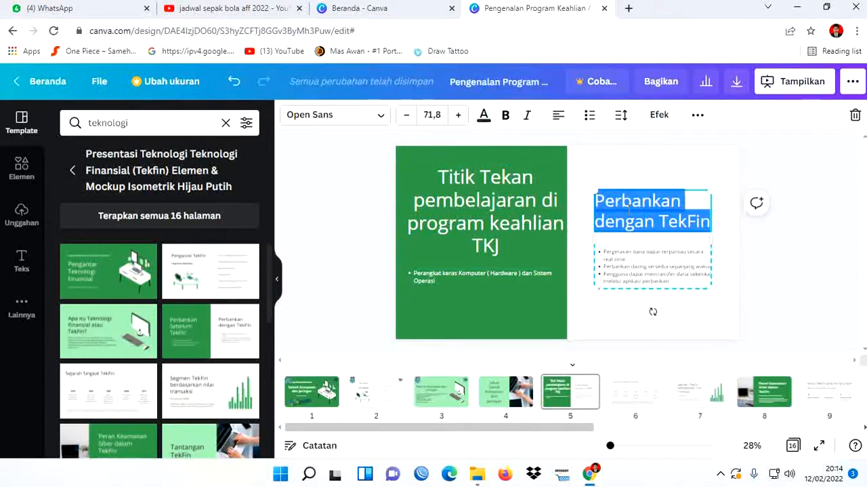
text(Ke)
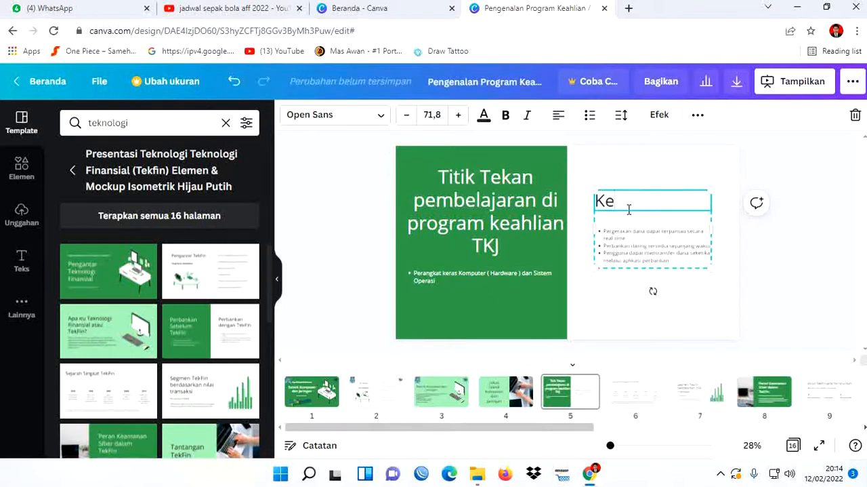
text(ahlia)
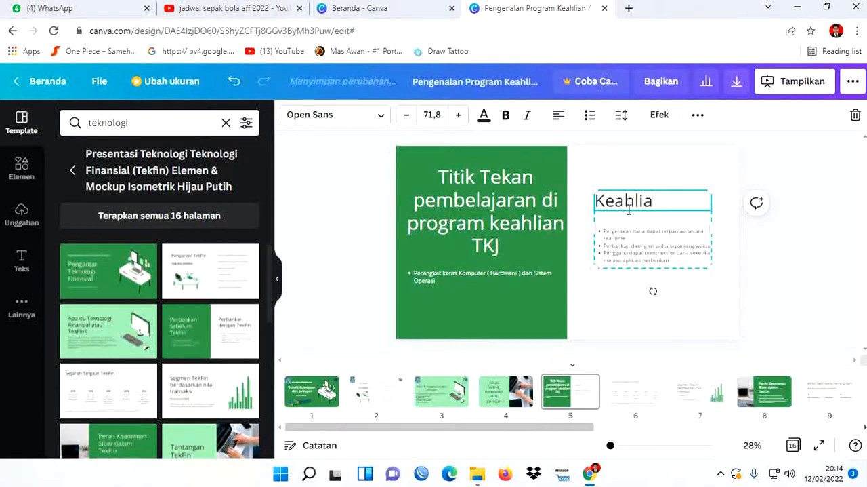
text(n Program d)
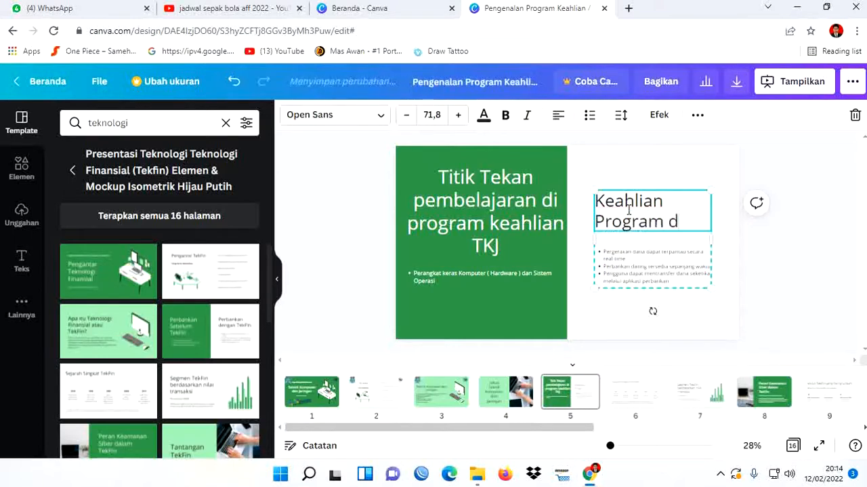
text(ifo)
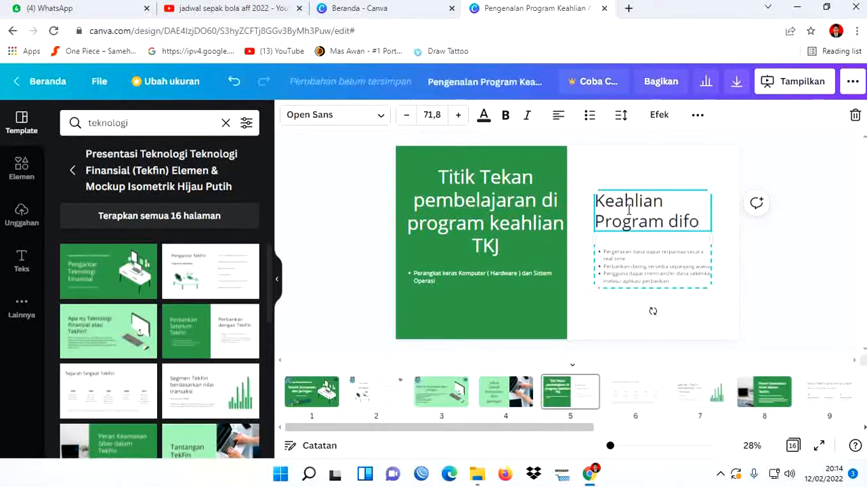
text(kuskan pada)
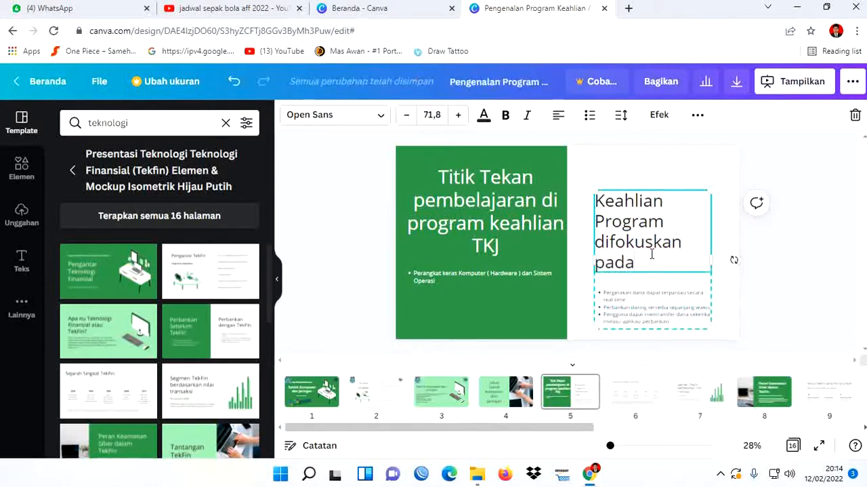
- Center-align the "Keahlian Program difokuskan pada" heading on page 5
drag(652, 260, 593, 203)
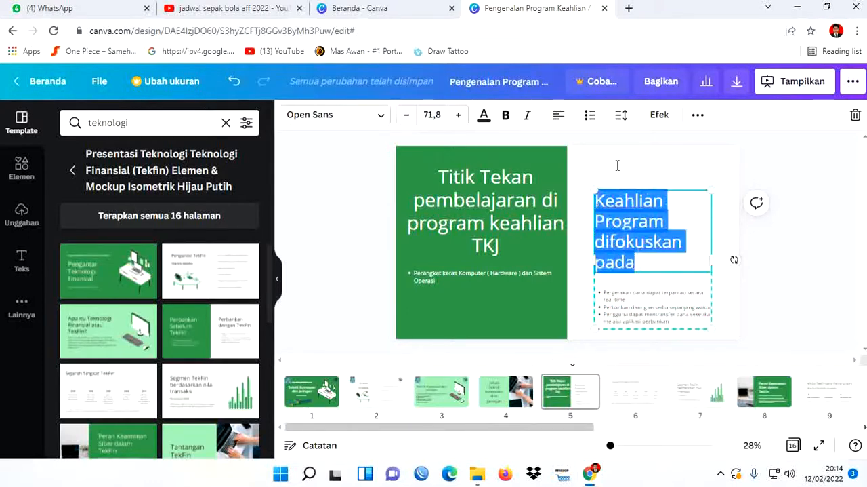
click(558, 115)
click(826, 254)
- Nudge the heading and bullet list group on page 5's white half upward, level with the green panel's heading
click(661, 224)
key(Up)
key(Up)
key(Up)
key(Up)
key(Up)
key(Up)
key(Up)
key(Up)
key(Up)
key(Up)
key(Up)
key(Up)
key(Up)
key(Up)
key(Up)
key(Up)
key(Up)
key(Up)
key(Up)
key(Up)
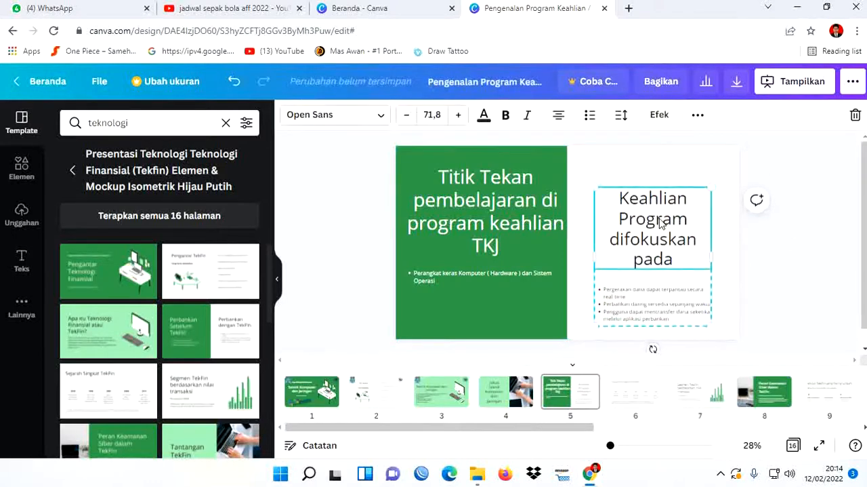
key(Up)
key(Up)
key(Up)
key(Up)
key(Up)
key(Up)
key(Up)
key(Up)
key(Up)
key(Up)
key(Up)
key(Up)
key(Up)
key(Up)
key(Up)
key(Up)
key(Up)
key(Up)
key(Up)
key(Up)
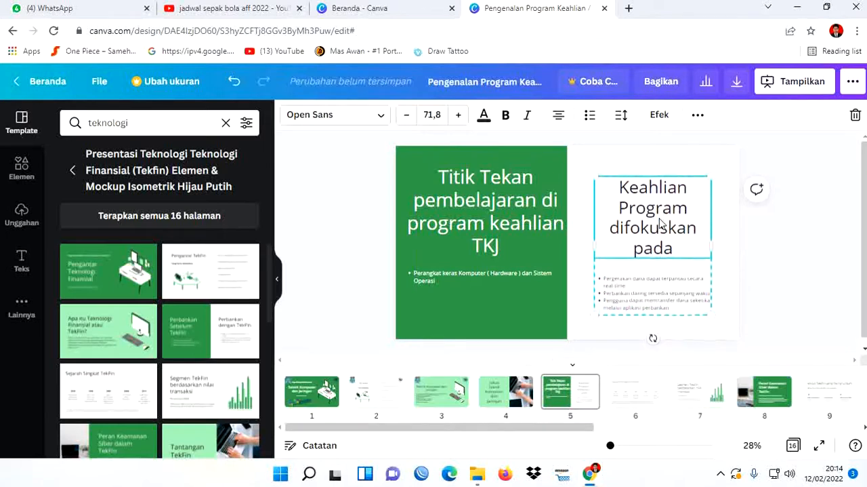
key(Up)
key(Up)
key(Up)
key(Up)
key(Up)
key(Up)
key(Up)
key(Up)
key(Up)
key(Up)
key(Up)
key(Up)
key(Up)
key(Up)
key(Up)
key(Up)
key(Up)
key(Up)
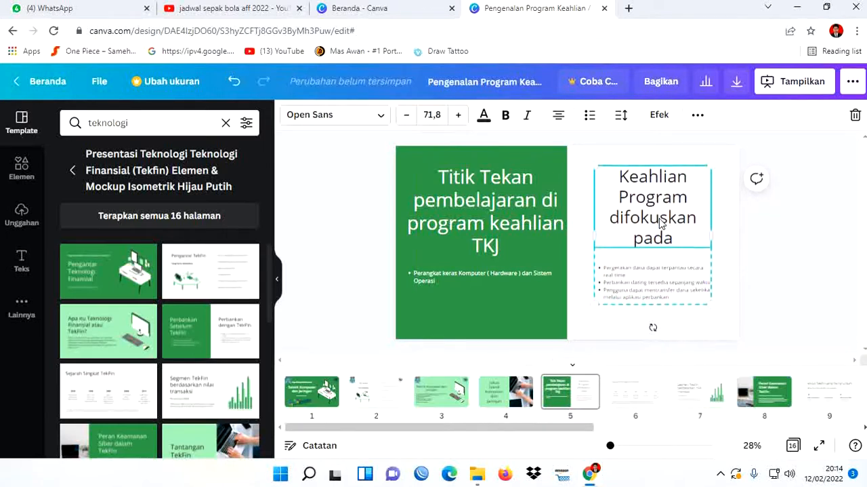
click(811, 271)
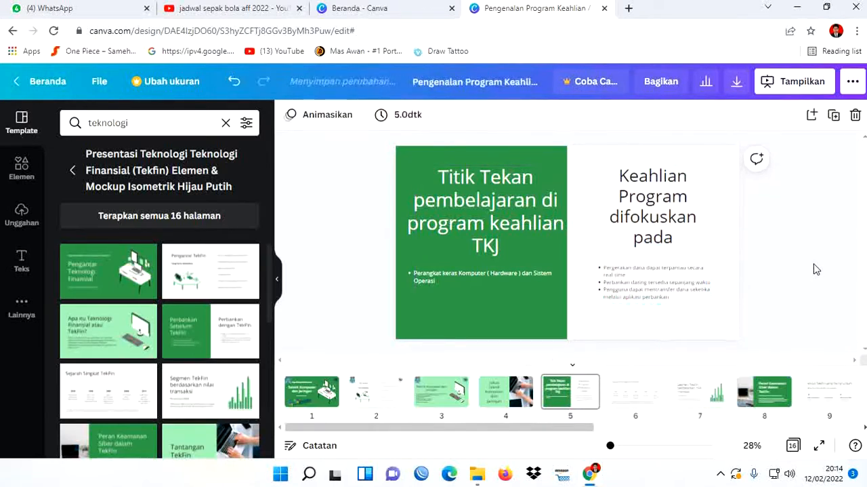
- Replace the bullet list on page 5's white half with one bullet, "Instalasi hardware baik untuk PC maupun jaringan"
click(660, 281)
click(661, 288)
click(659, 288)
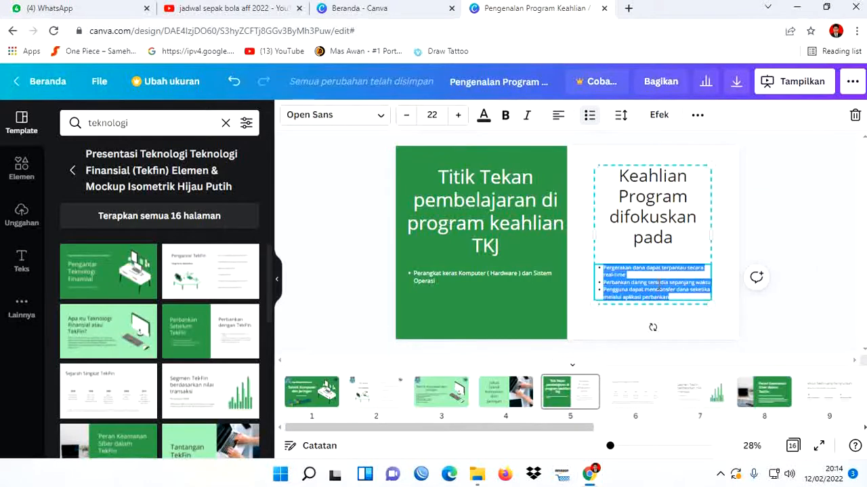
key(BackSpace)
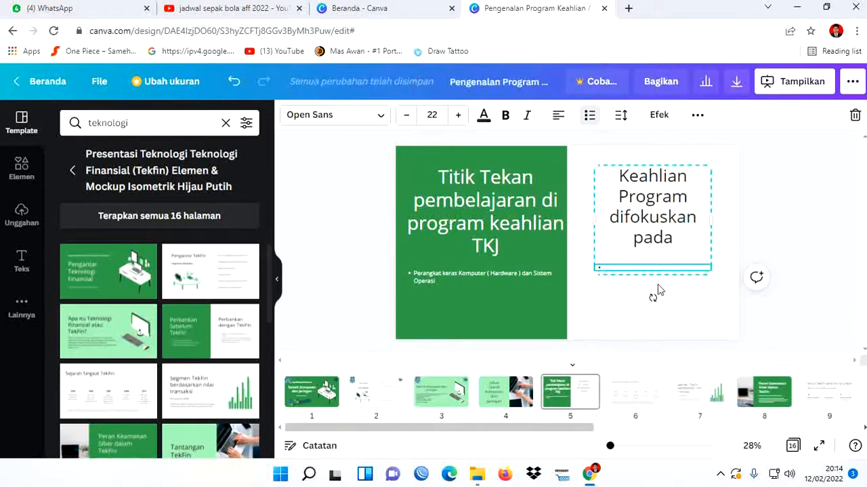
text(Inst)
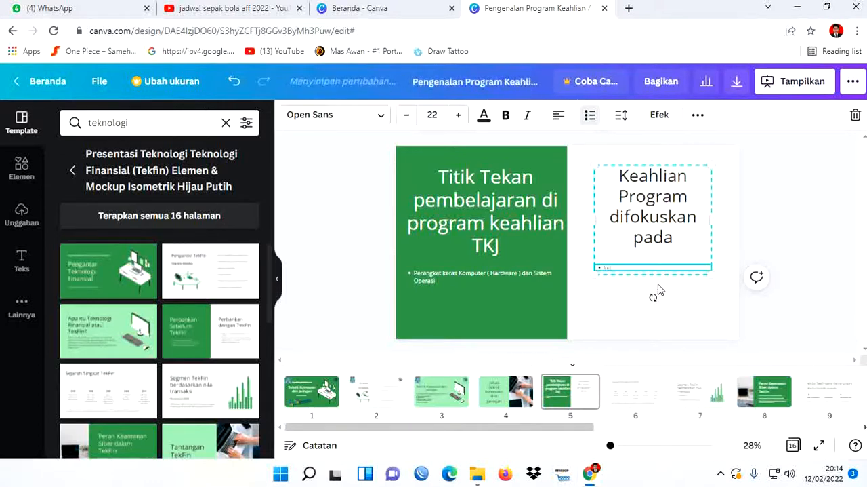
text(alasi hardware)
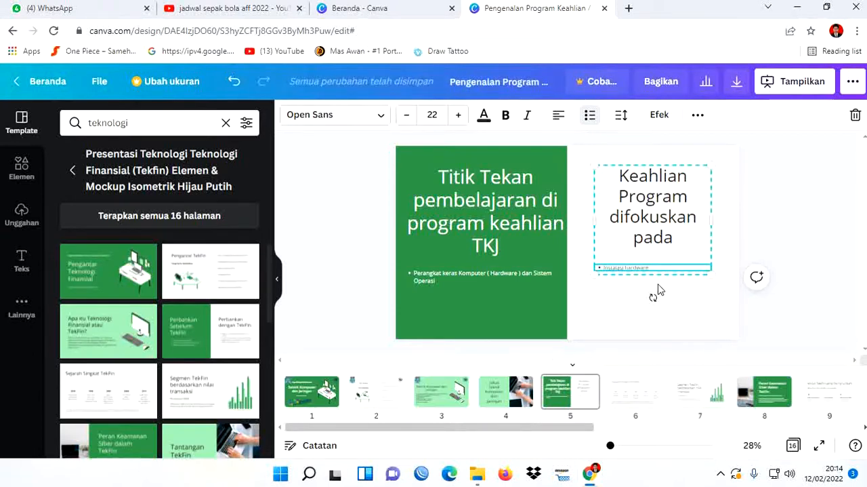
text( te)
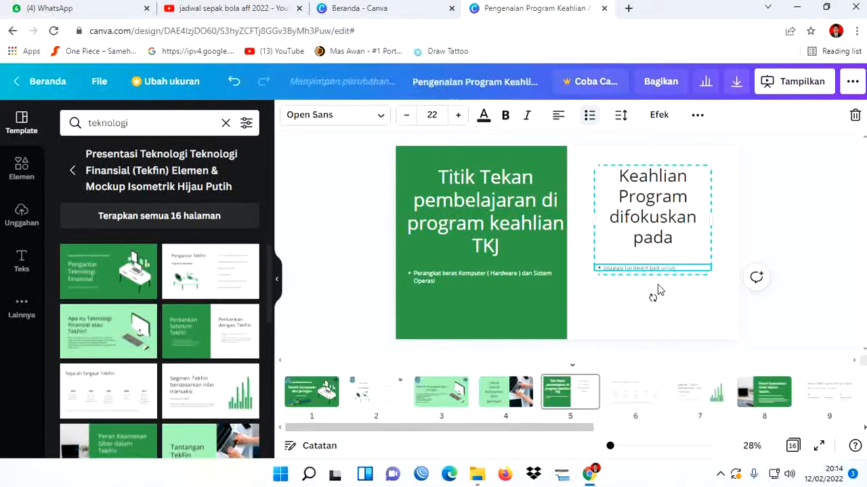
text(C)
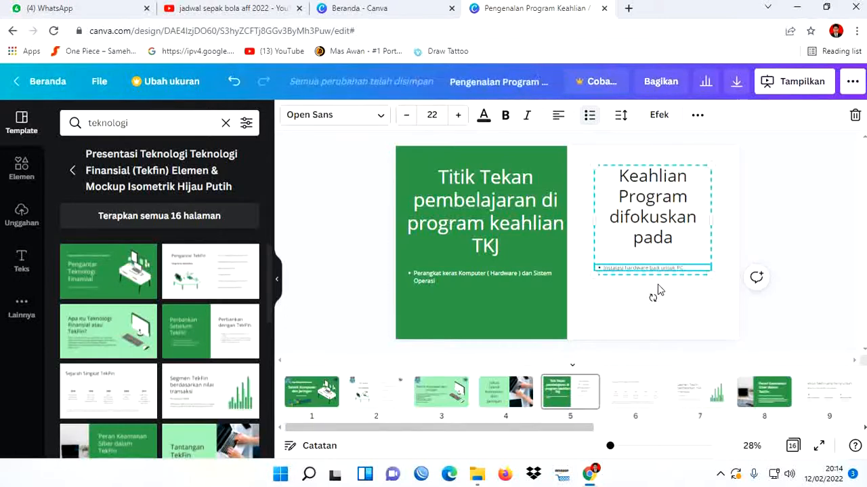
text( maupun)
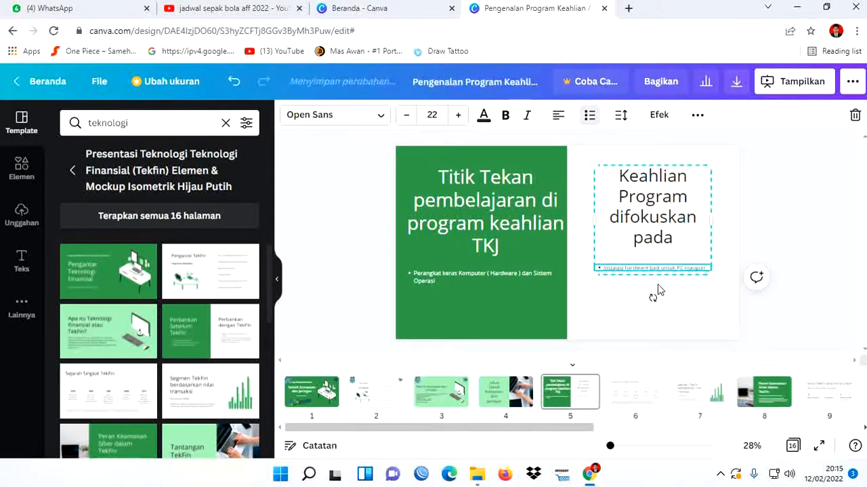
text( jaringan)
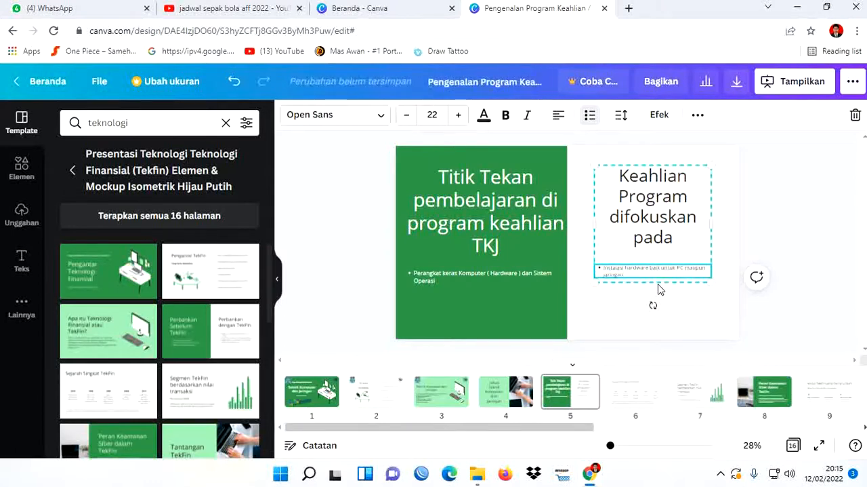
- Add a second bullet on page 5's white half: "serta administrasi sistem operasi dan model teks (DOS), Grafis (Varian Windows) dan Open Source (Varian Linux)"
key(Return)
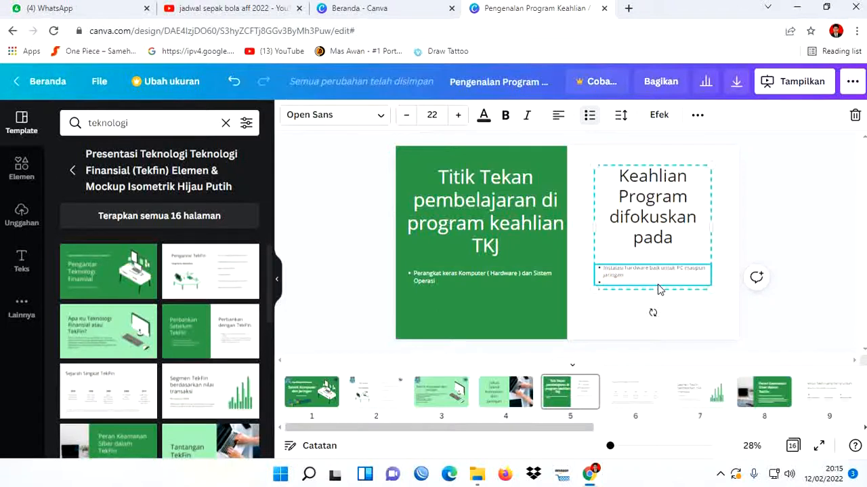
text(dan)
text(operasi dan)
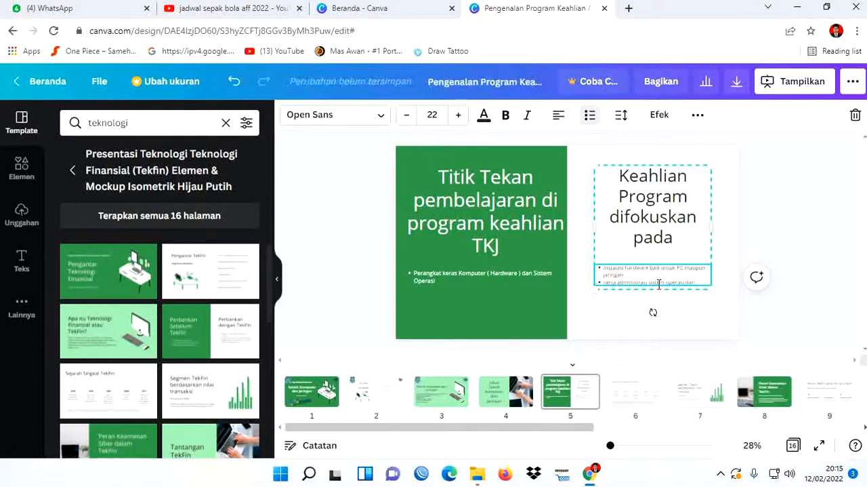
text( model)
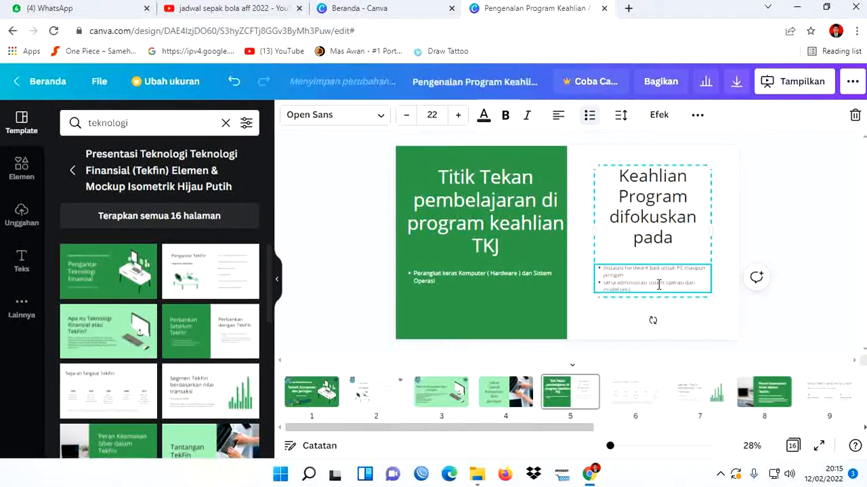
text( teks ( DOS ), Grafis ( Varian)
text(Windows)
key(Return)
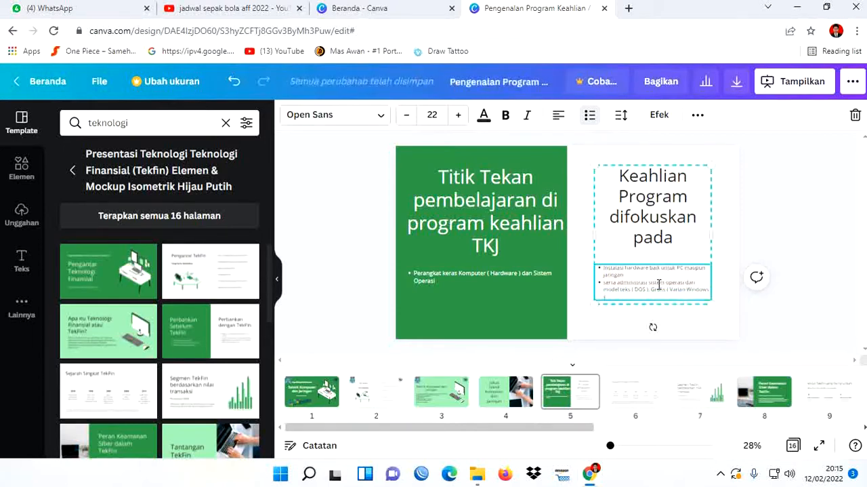
text() dan)
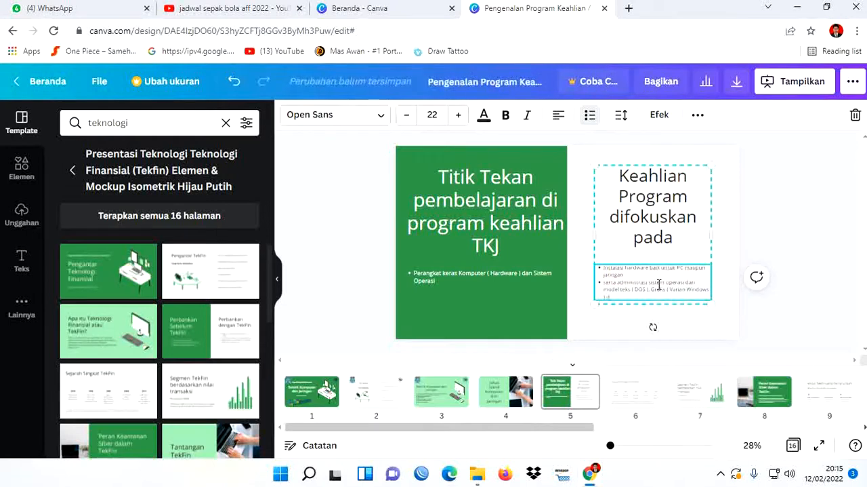
text( Du)
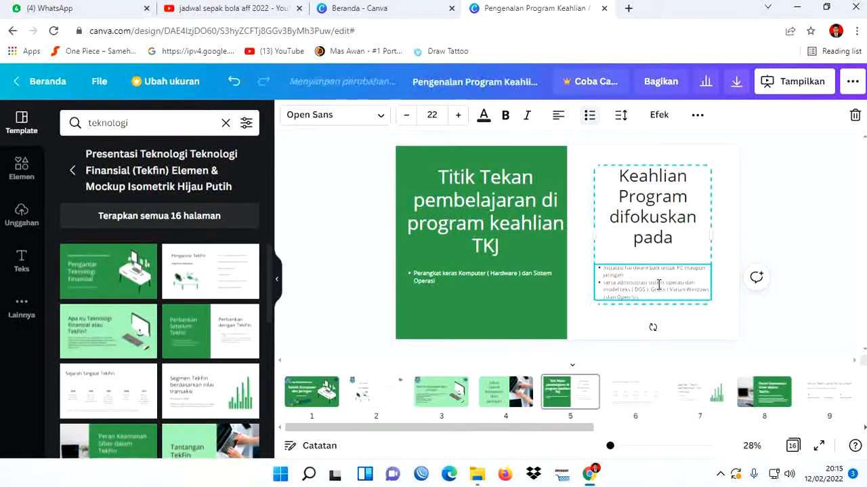
text(en Sou)
text( ))
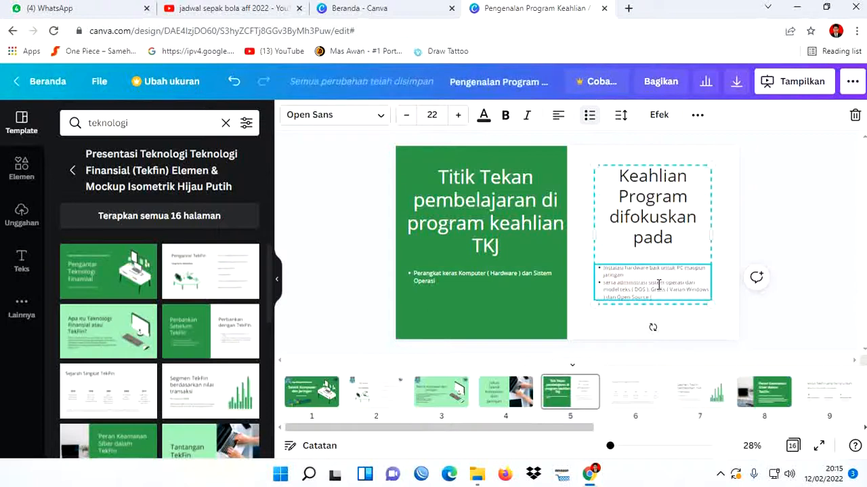
text(Varian)
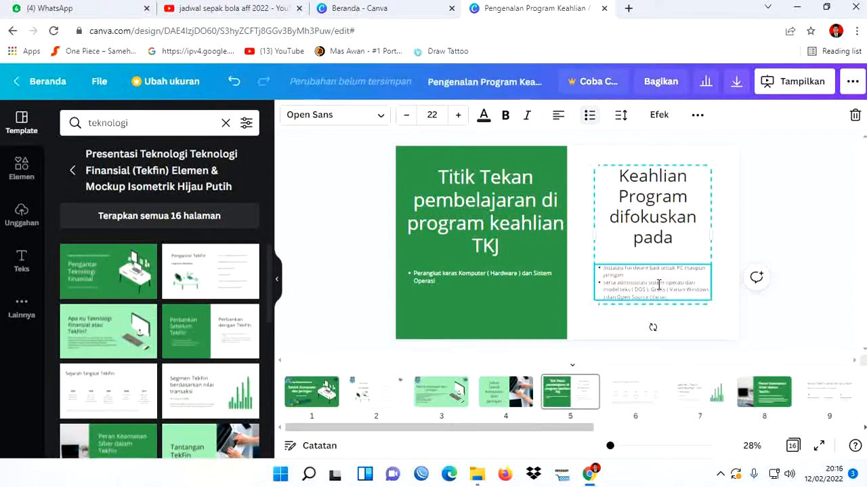
text( Linux)
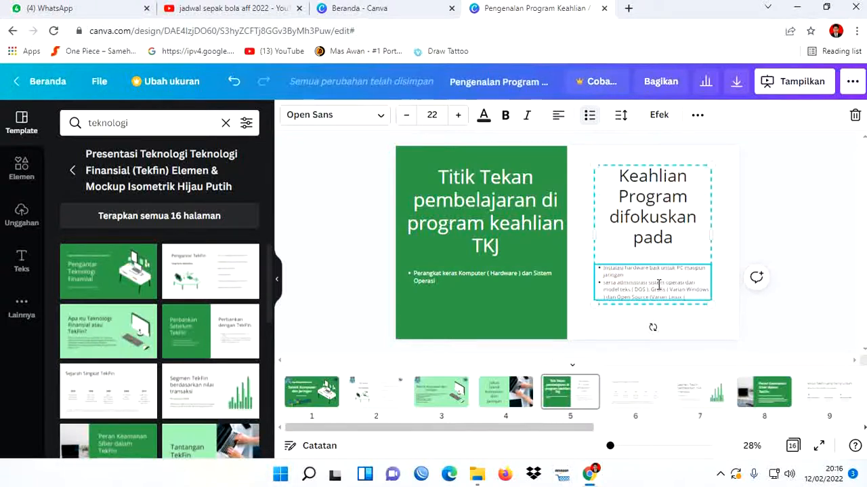
click(798, 297)
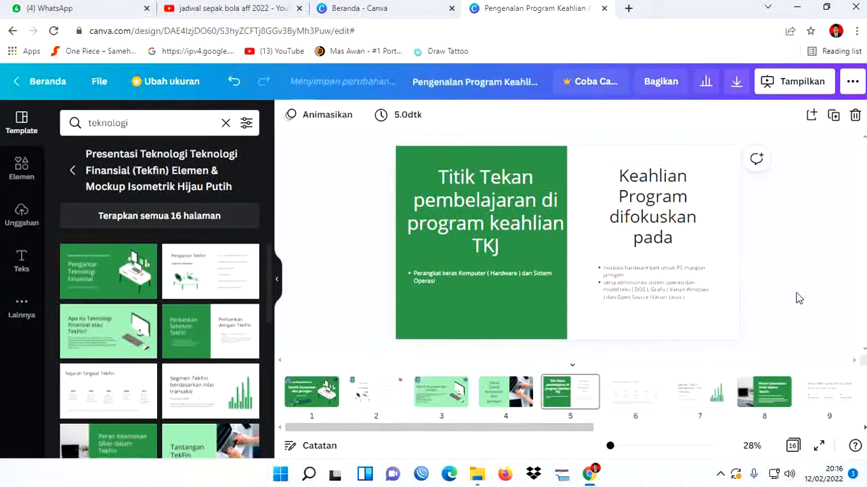
- Widen the heading and bullet list group on page 5's white half slightly towards the page's outer edge
click(709, 244)
drag(711, 229, 718, 237)
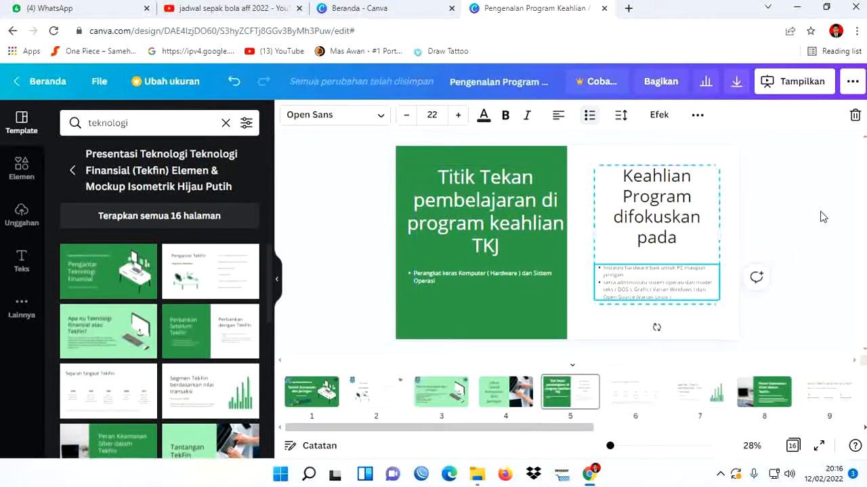
click(824, 217)
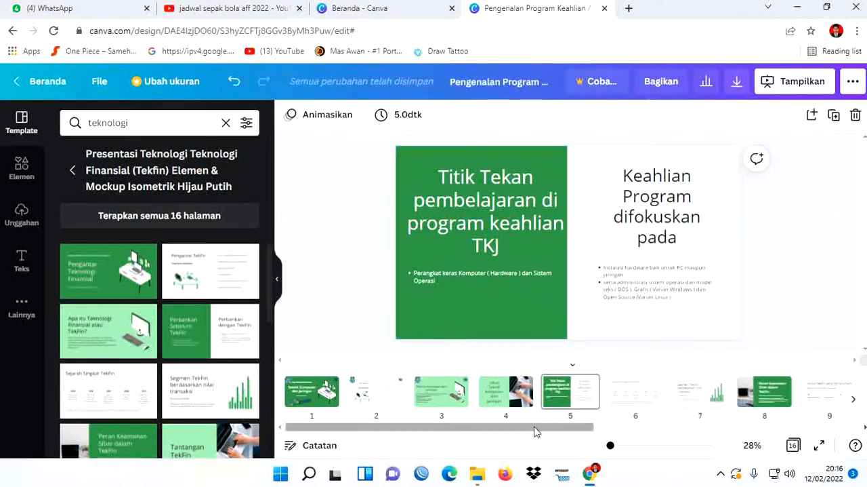
- Copy the SMKN 1 Kintap and TKJ logos from page 3 onto pages 4 and 5, keeping their corner positions
click(444, 405)
click(421, 178)
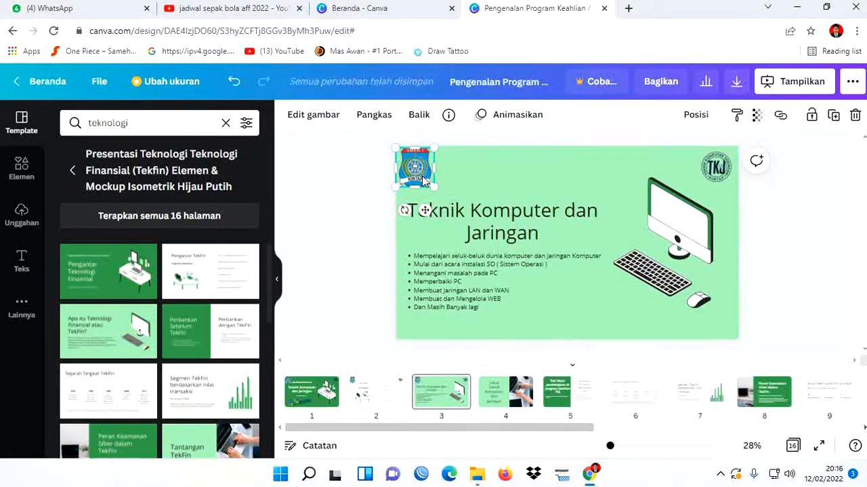
shift+click(724, 175)
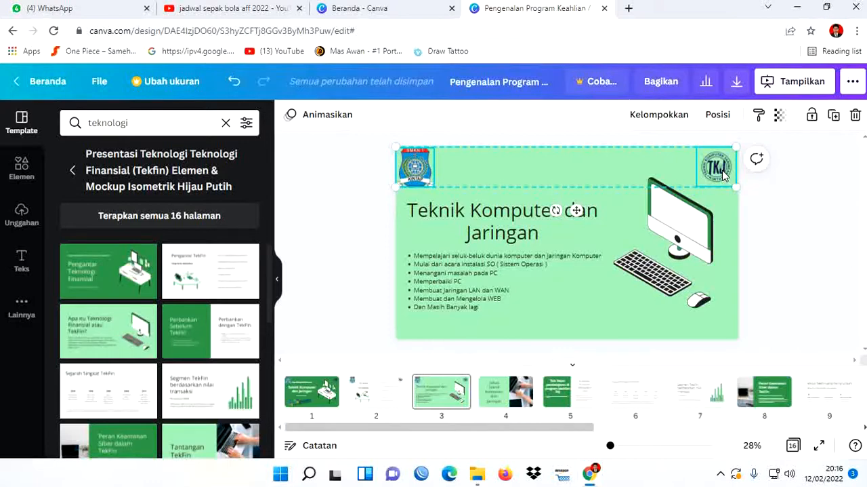
click(501, 401)
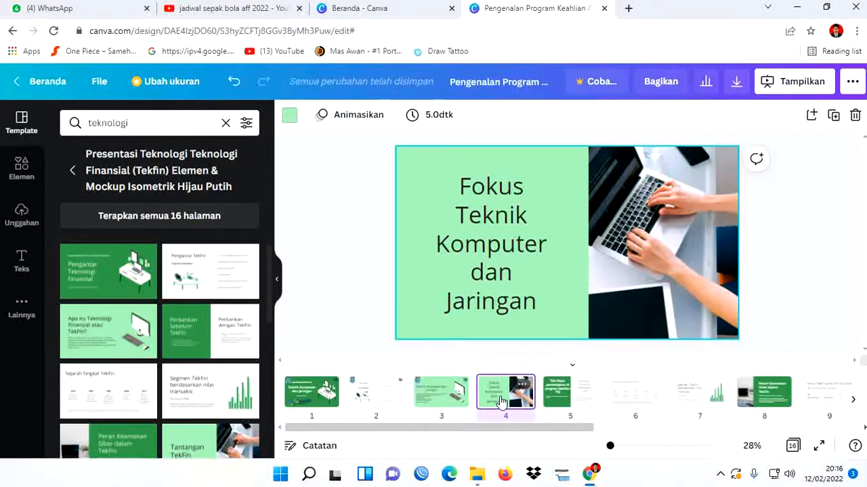
key(ctrl+v)
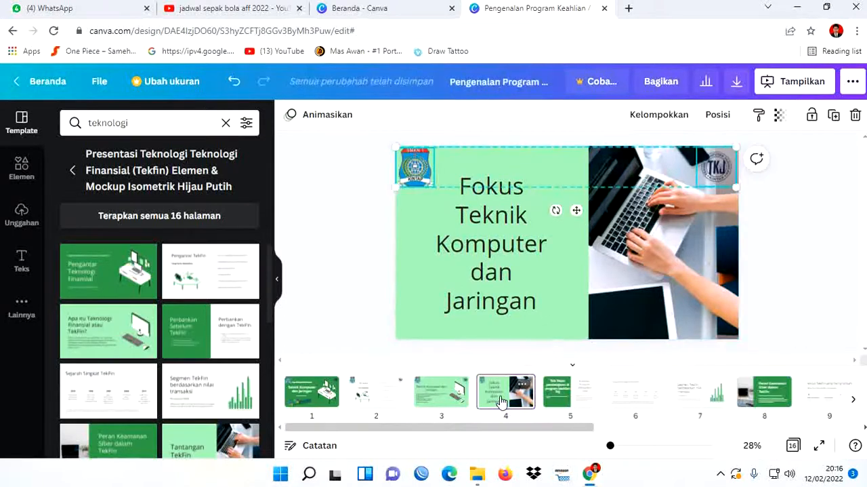
click(554, 396)
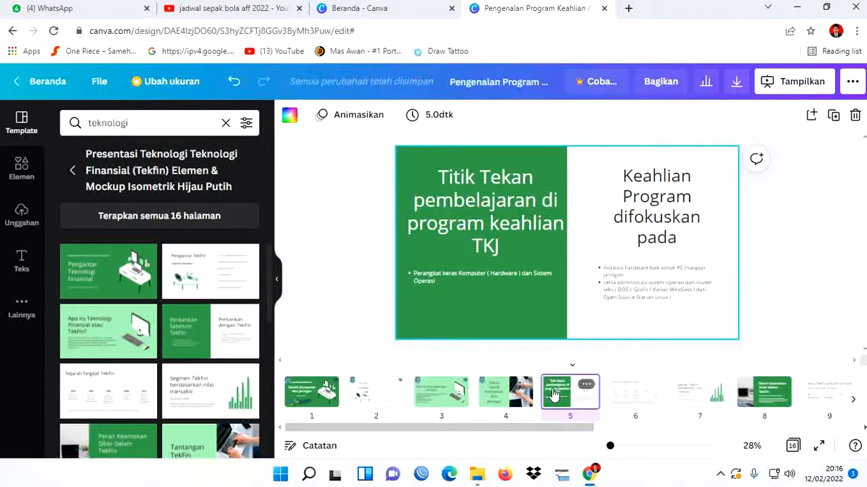
key(ctrl+v)
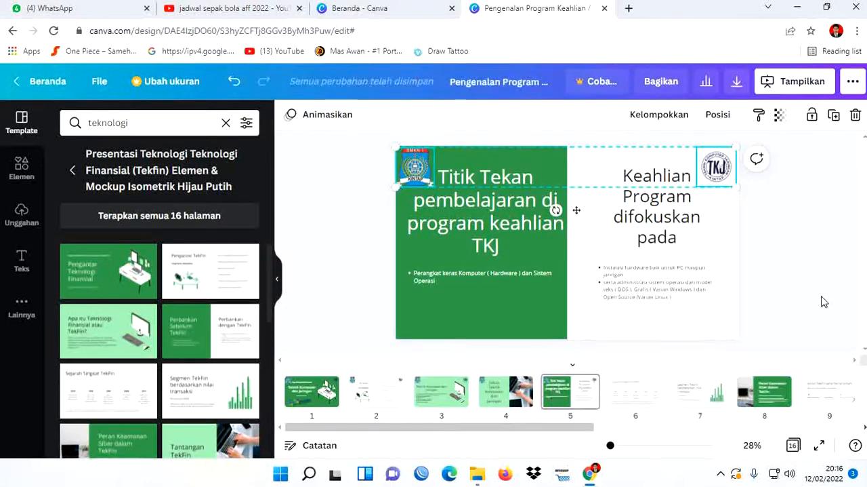
click(821, 294)
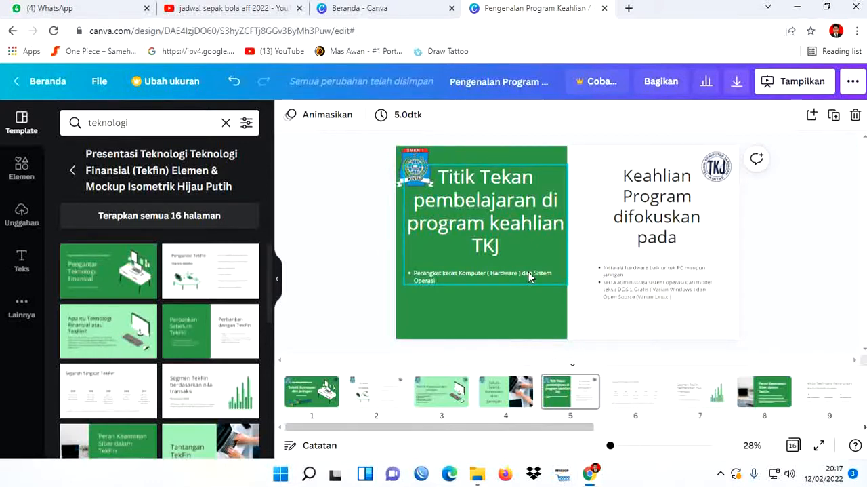
- Duplicate page 4, "Fokus Teknik Komputer dan Jaringan", and move the copy after the "Titik Tekan pembelajaran" page
click(627, 396)
click(505, 397)
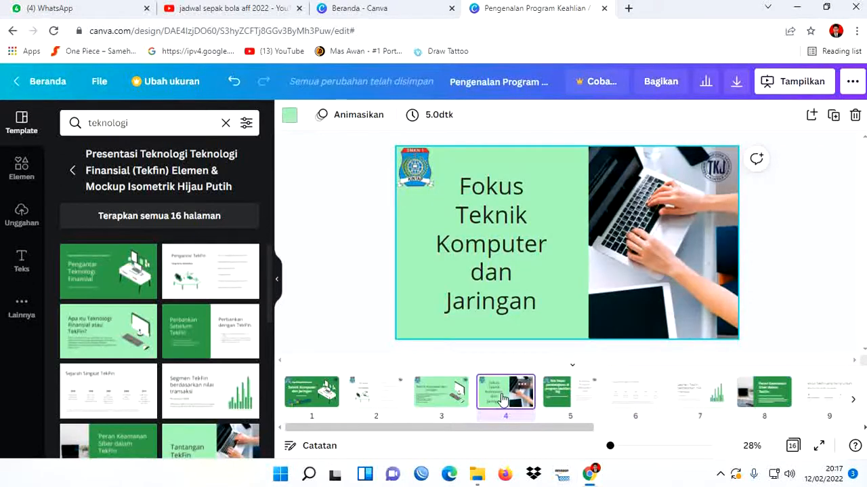
right_click(503, 399)
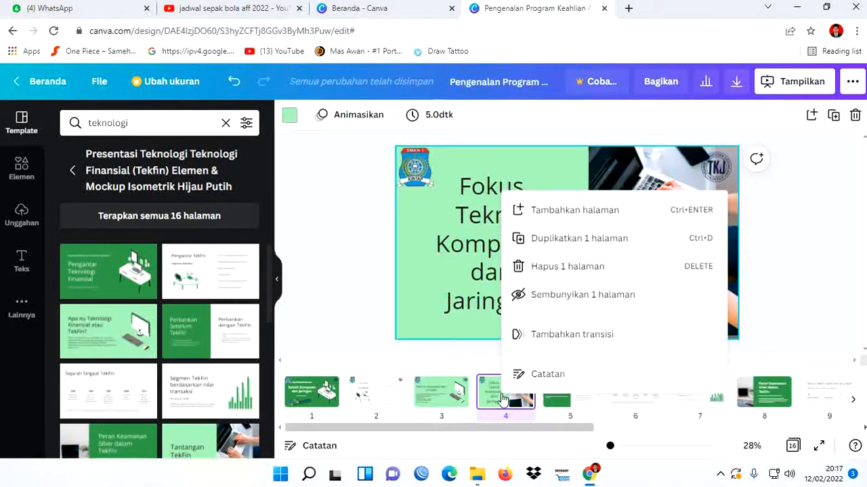
click(590, 240)
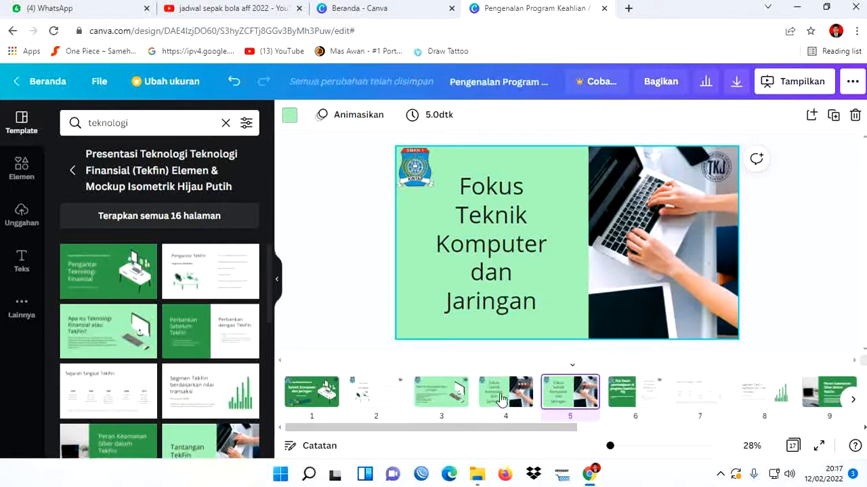
click(569, 397)
drag(569, 397, 669, 393)
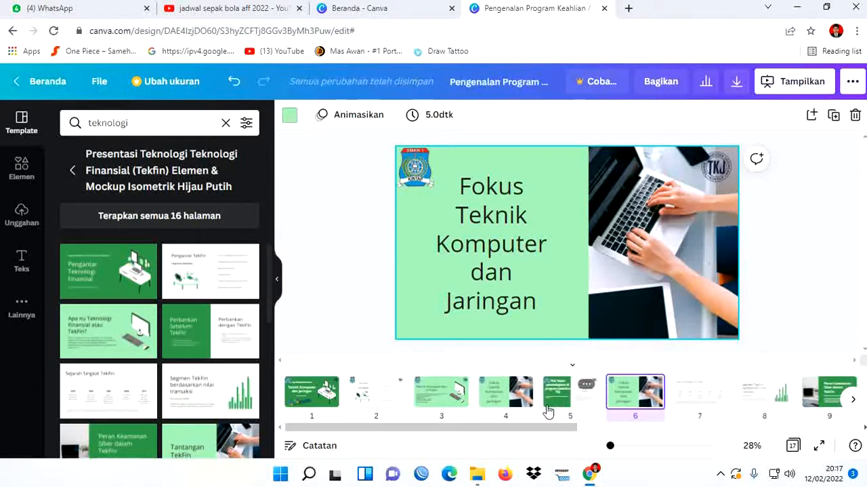
- Replace the heading on the duplicated page 6 with "Mata Diklat Teknik Komputer dan Jaringan"
click(563, 400)
click(625, 400)
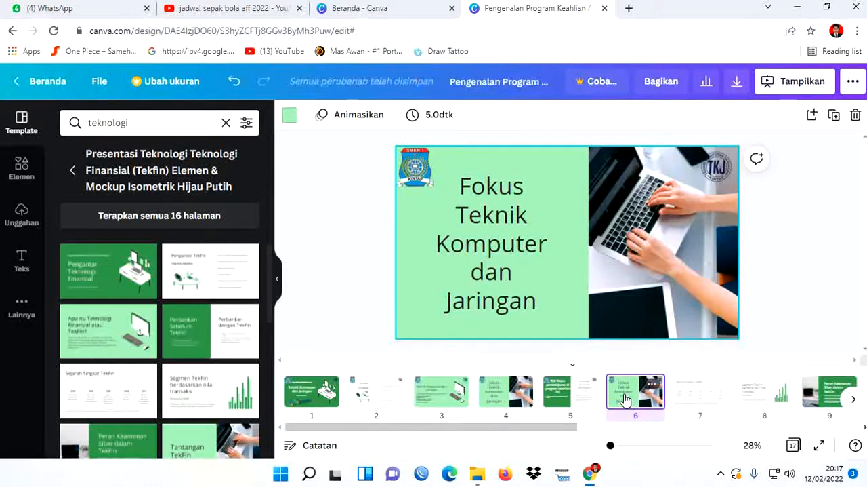
click(501, 220)
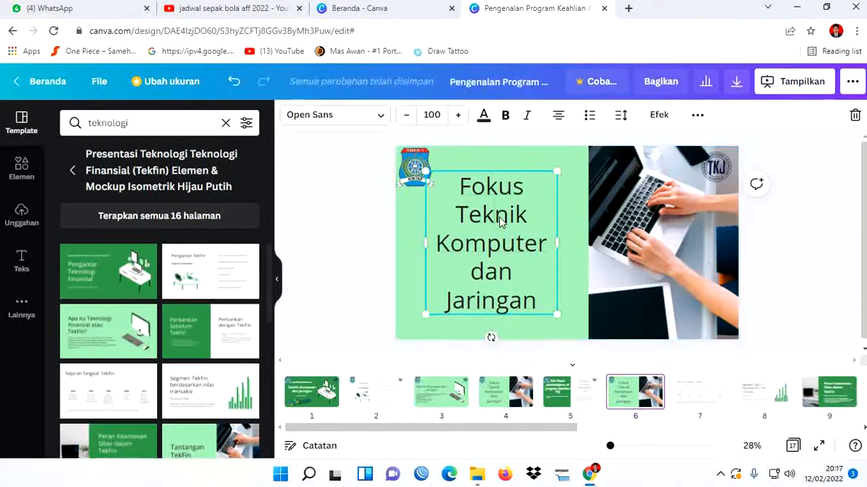
double_click(500, 221)
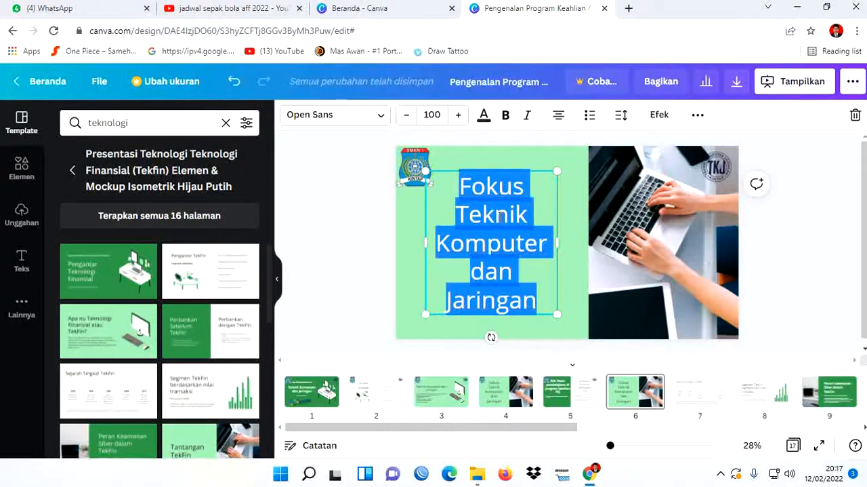
text(Mata D)
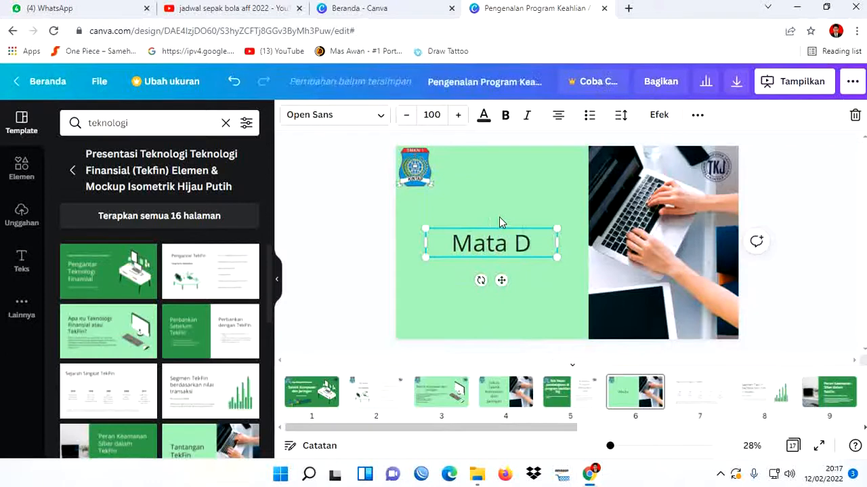
text(ikl)
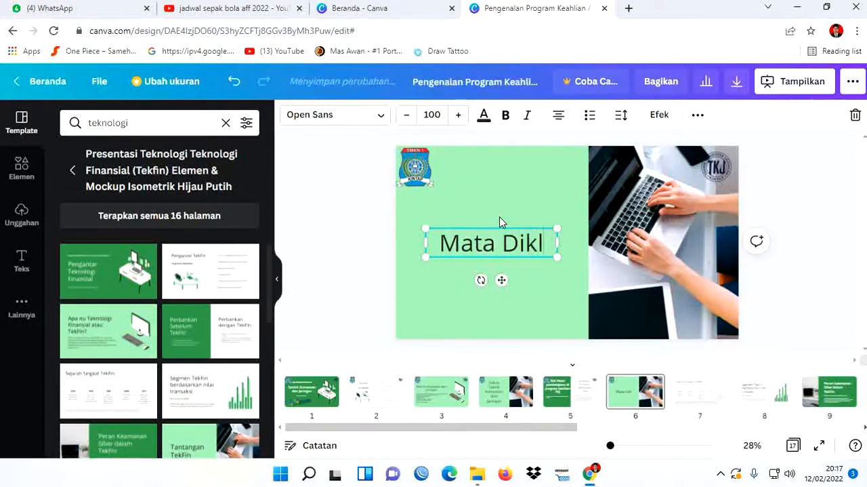
text(at Teknik Komputer da)
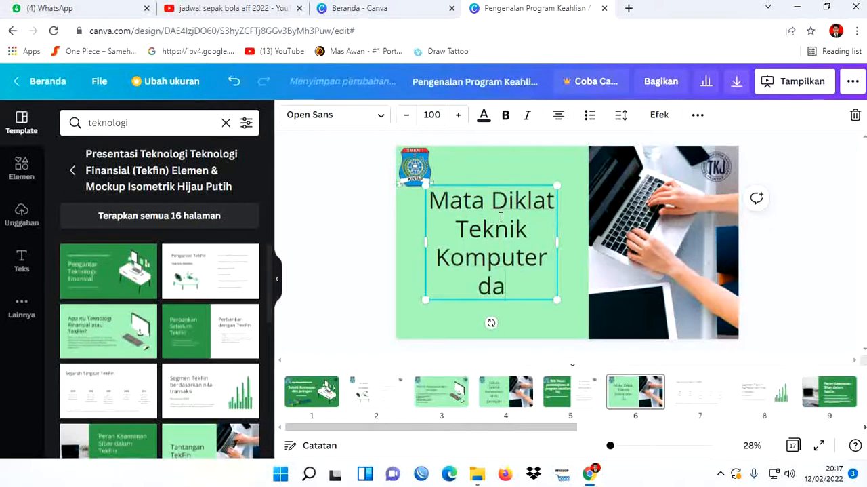
text(n Jaringan)
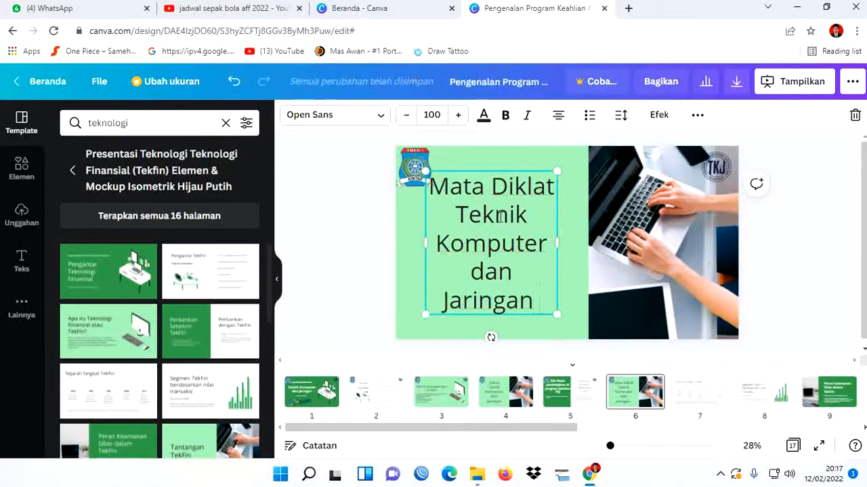
click(786, 313)
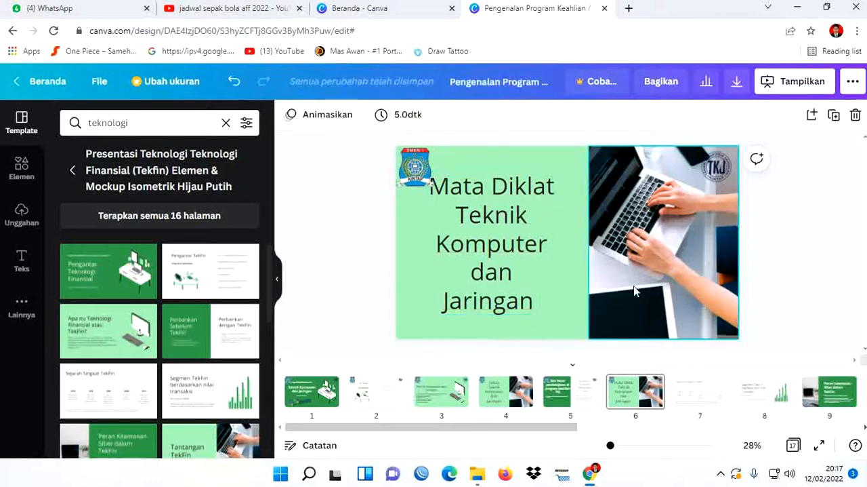
- Nudge page 6's heading slightly down and to the right, away from the school logo
click(513, 271)
key(Down)
key(Down)
key(Down)
key(Down)
key(Down)
key(Down)
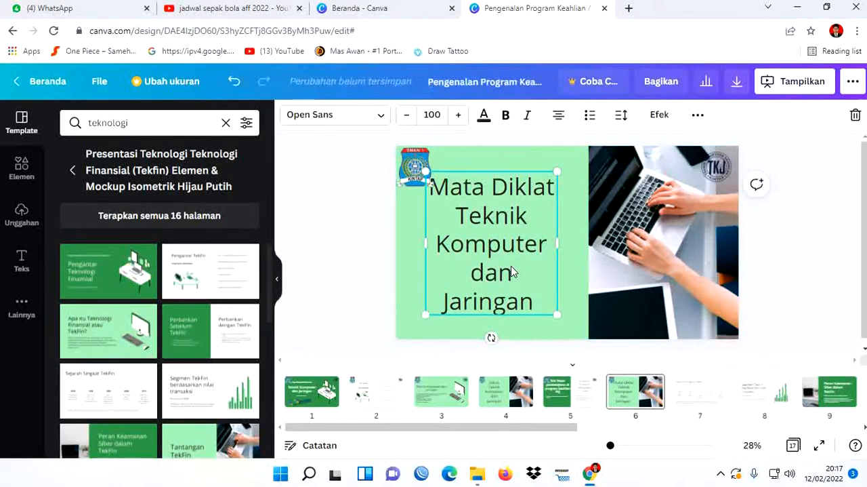
key(Right)
key(Right)
key(Right)
key(Right)
key(Right)
key(Right)
key(Right)
key(Right)
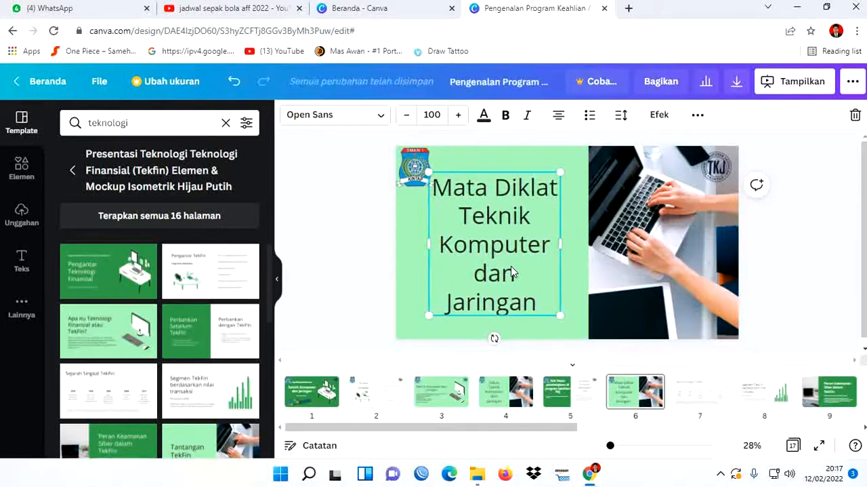
click(780, 271)
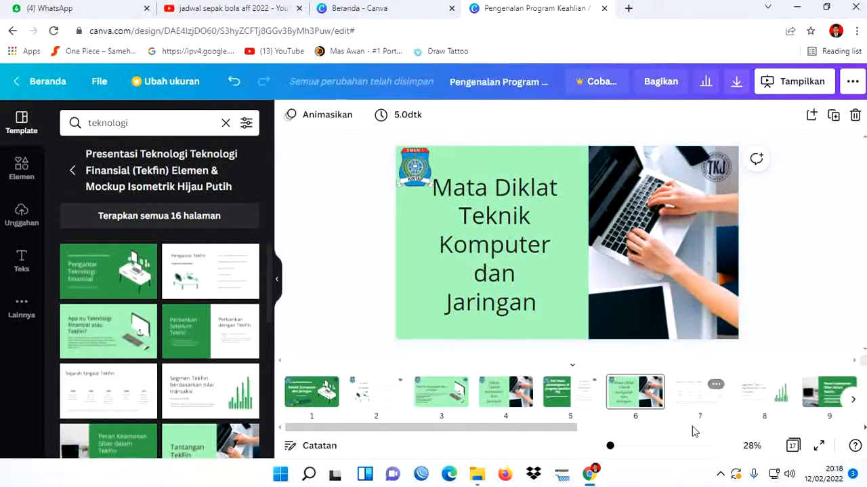
- Look through the template pages after page 6, including pages 7, 8, 12 and 14, for a layout suited to the next slide
click(699, 397)
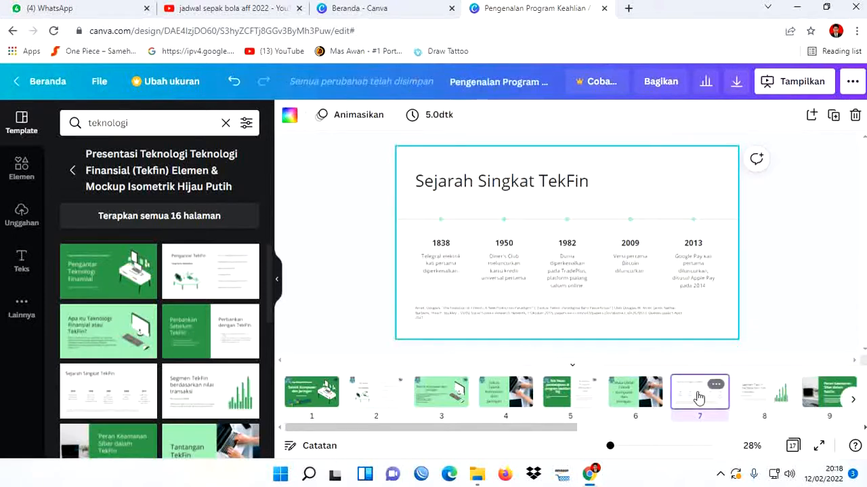
click(638, 400)
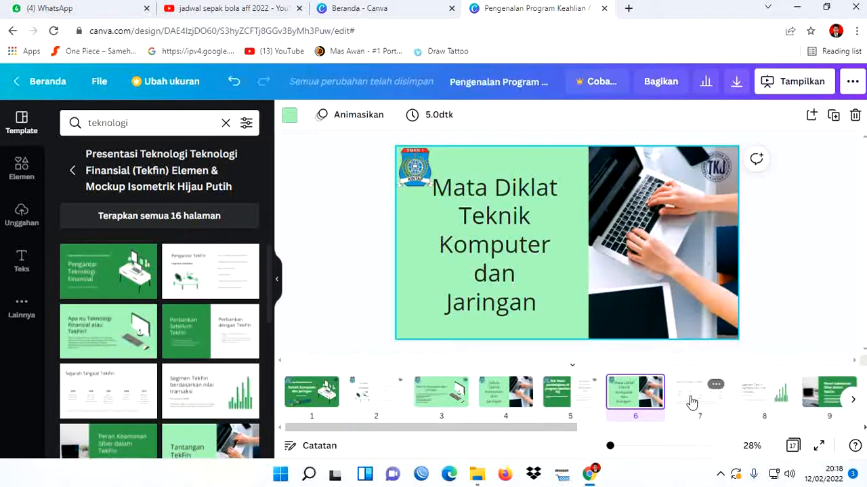
click(705, 400)
click(754, 400)
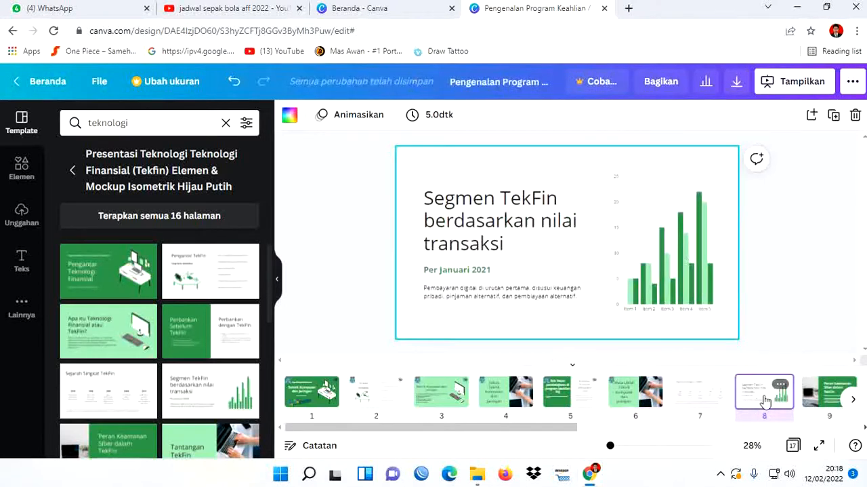
drag(577, 427, 657, 432)
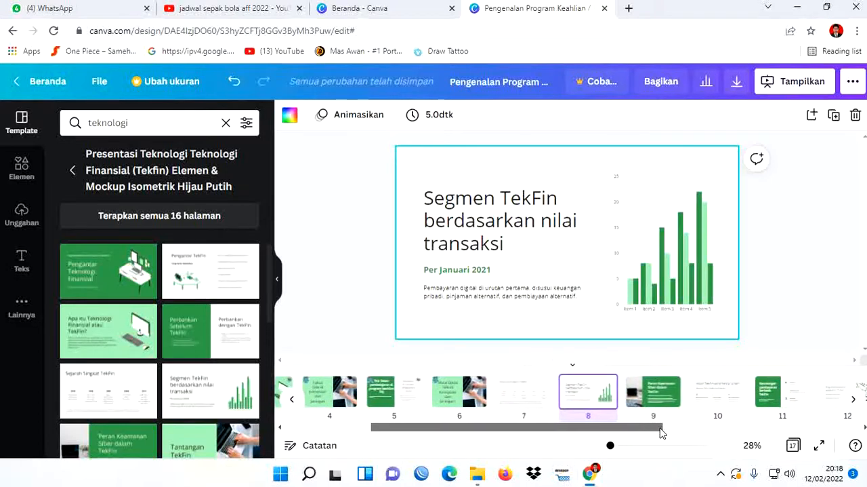
drag(657, 433, 668, 431)
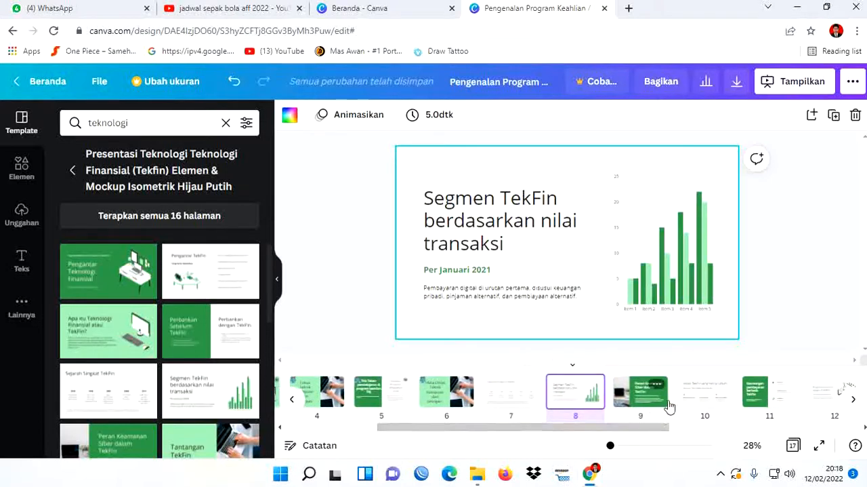
drag(642, 428, 698, 431)
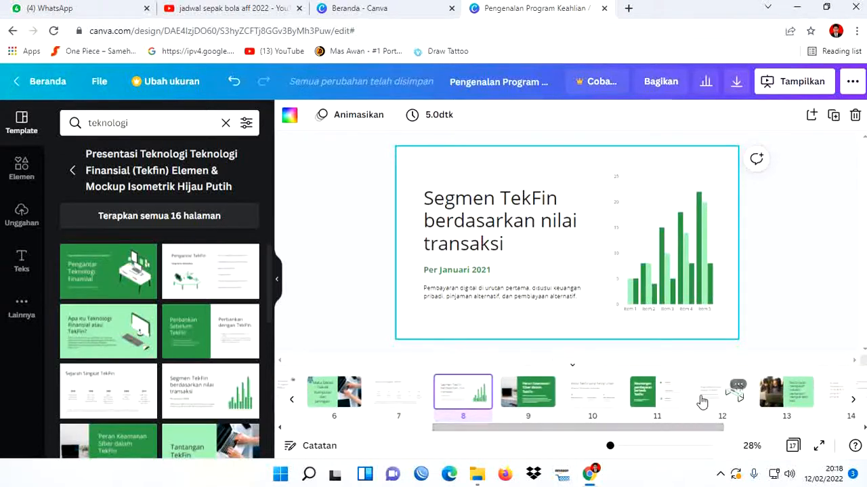
click(705, 398)
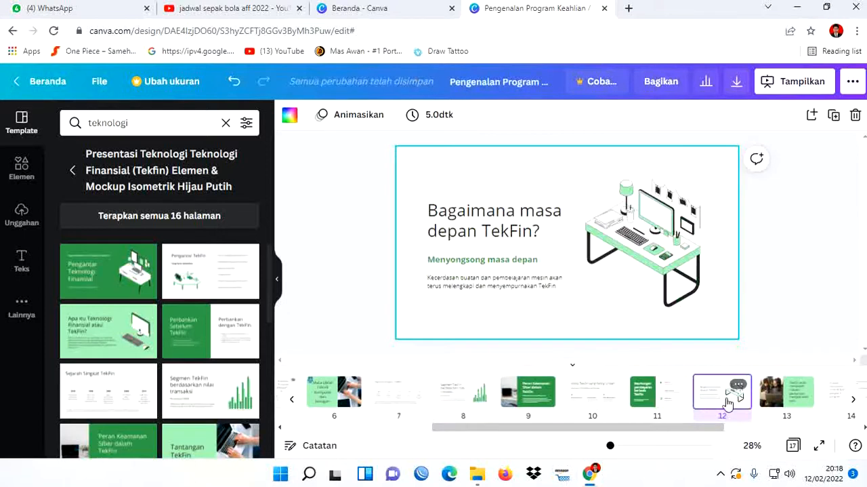
click(832, 405)
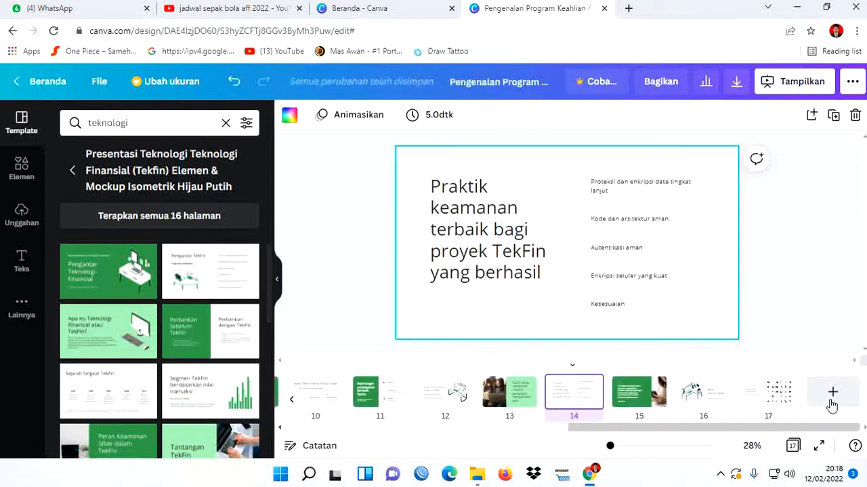
drag(681, 432, 621, 427)
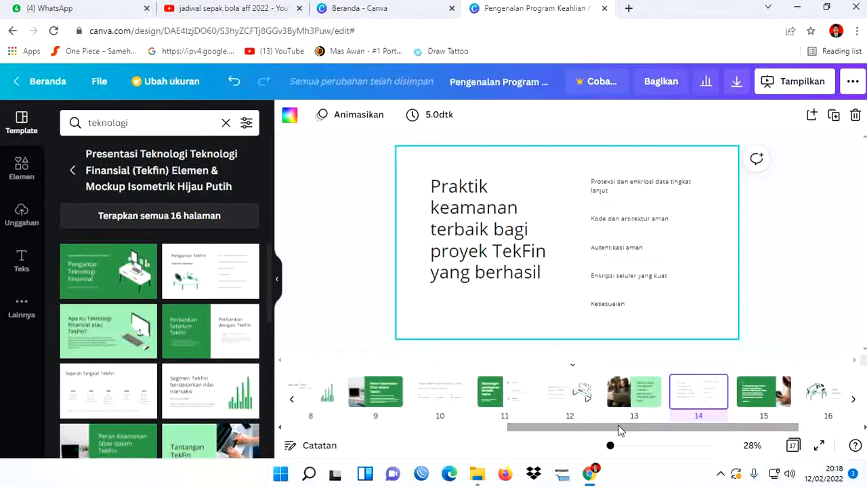
- Duplicate page 12, "Bagaimana masa depan TekFin?", and move one of the two copies directly after page 6, "Mata Diklat Teknik Komputer dan Jaringan"
click(559, 405)
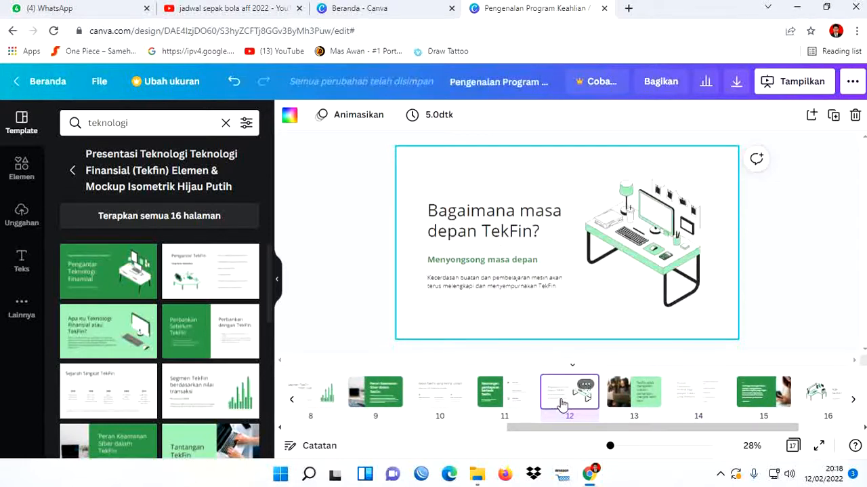
right_click(554, 399)
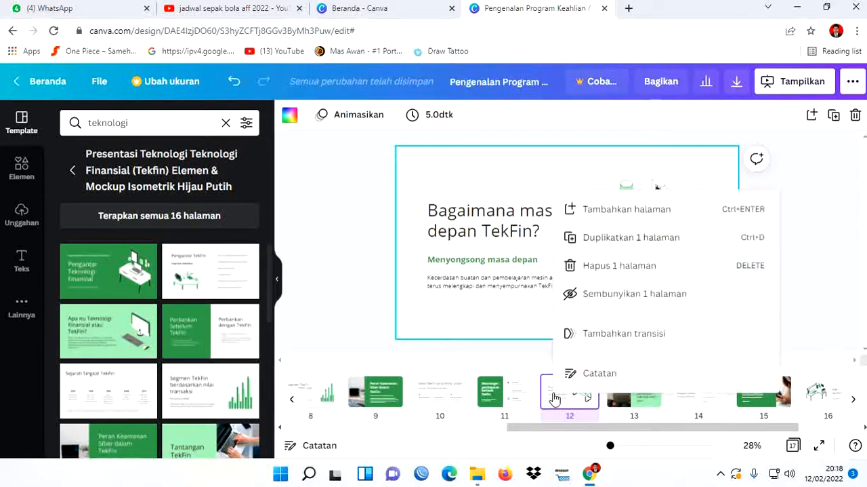
click(625, 243)
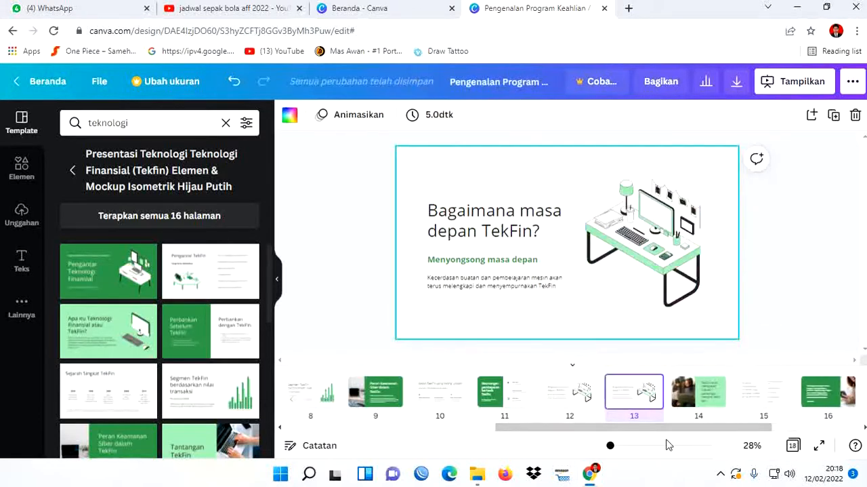
drag(674, 431, 569, 441)
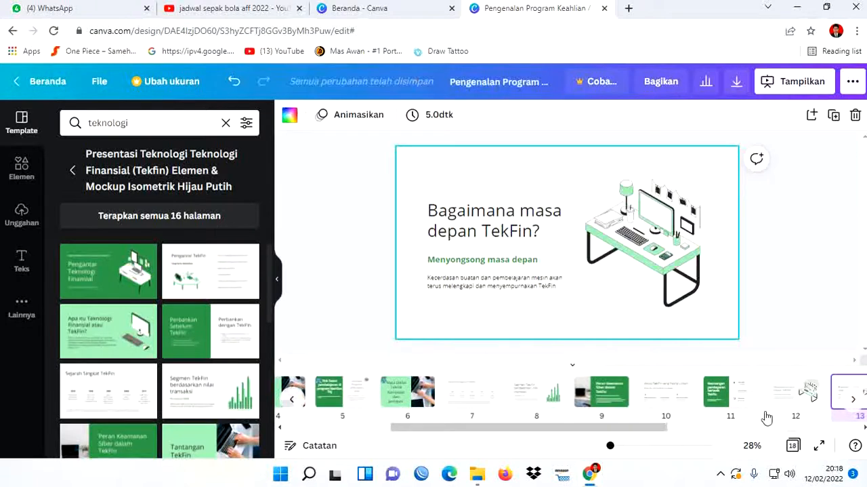
drag(796, 403, 468, 401)
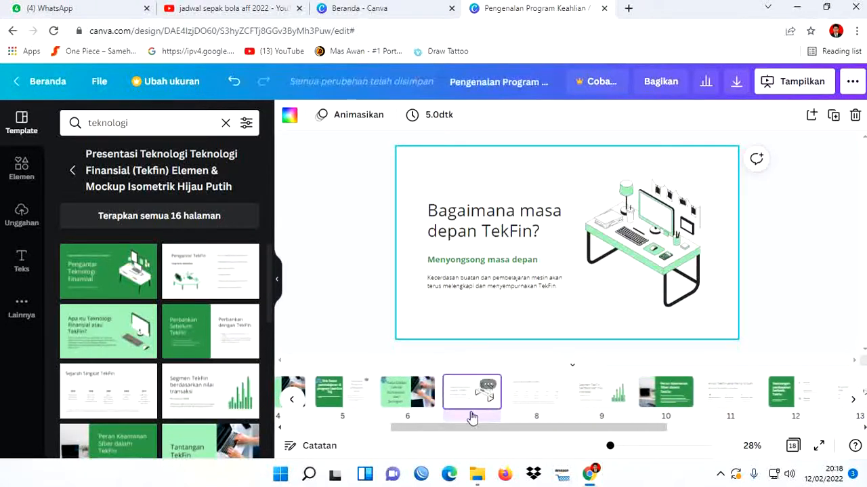
- Copy the SMKN 1 Kintap and TKJ logos from page 6 onto page 7, keeping their corner positions
click(433, 399)
click(451, 398)
click(405, 391)
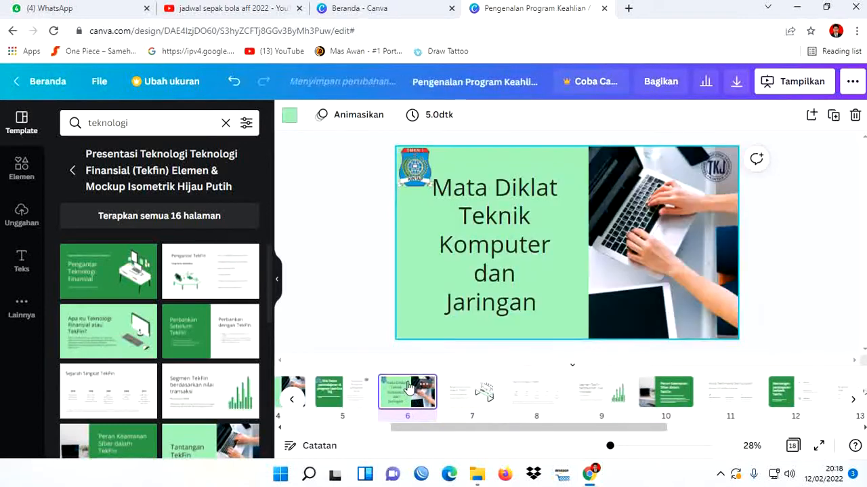
click(414, 175)
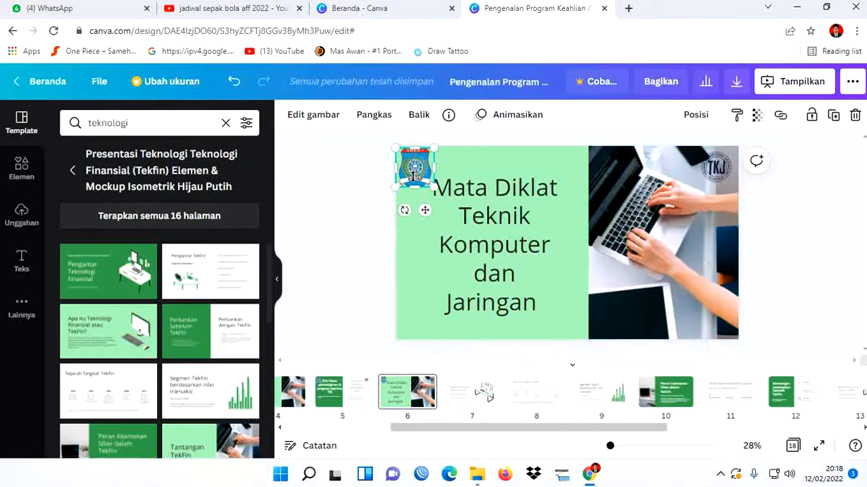
shift+click(718, 169)
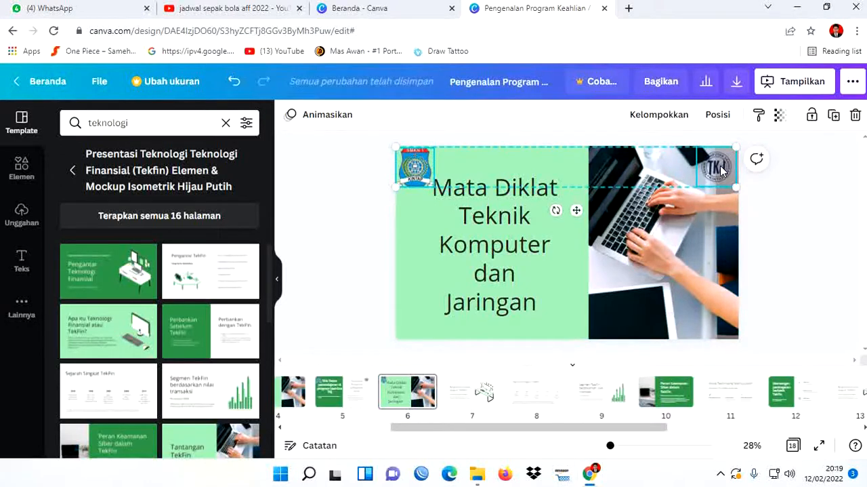
click(469, 397)
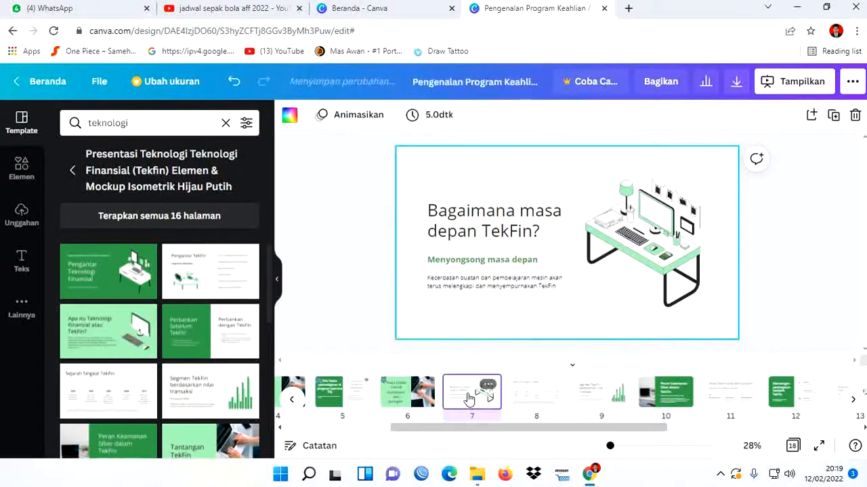
click(446, 169)
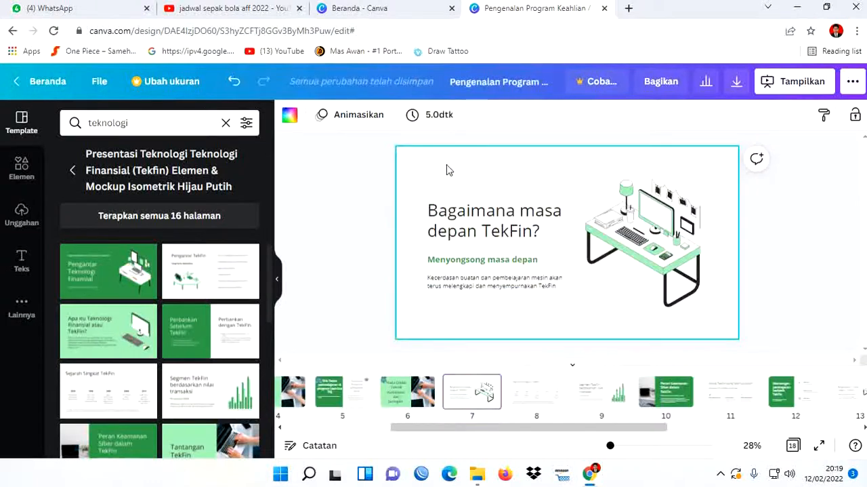
key(ctrl+v)
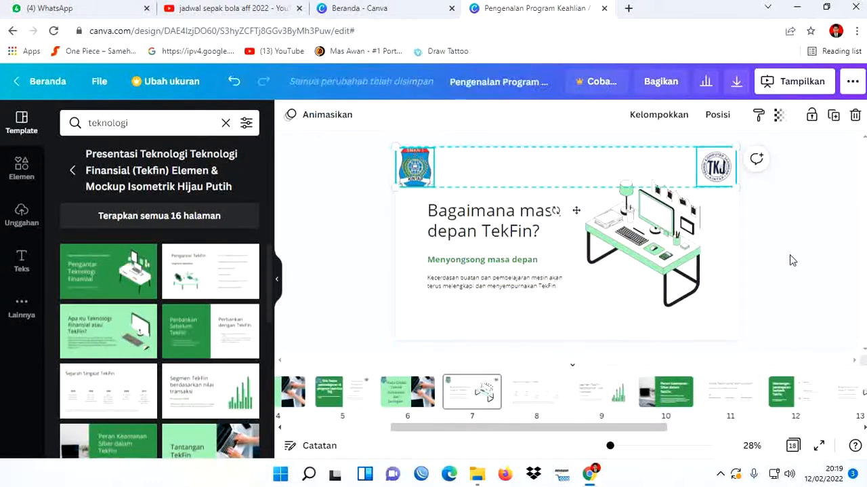
click(791, 258)
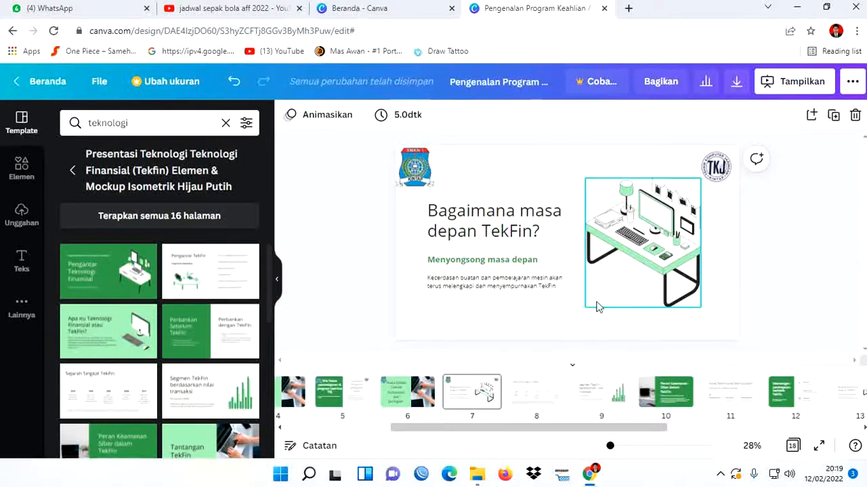
- Delete page 7's whole text group, including the heading, the subheading and the body text, keeping the desk illustration
click(488, 215)
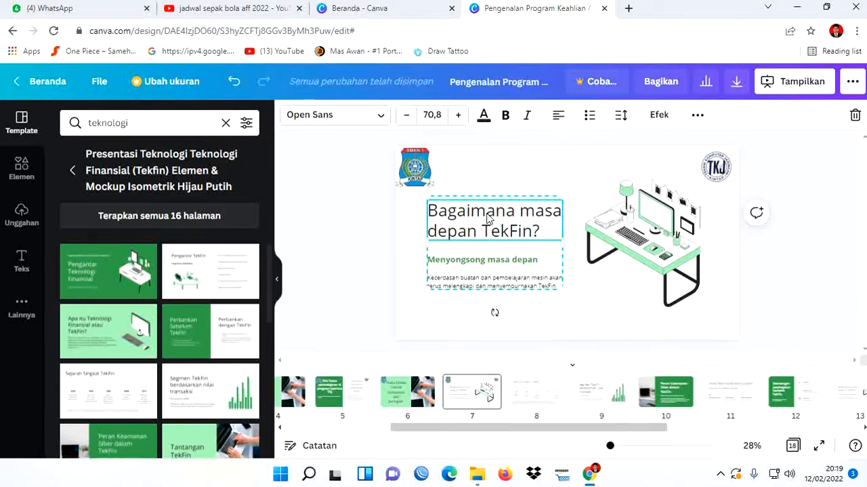
double_click(488, 215)
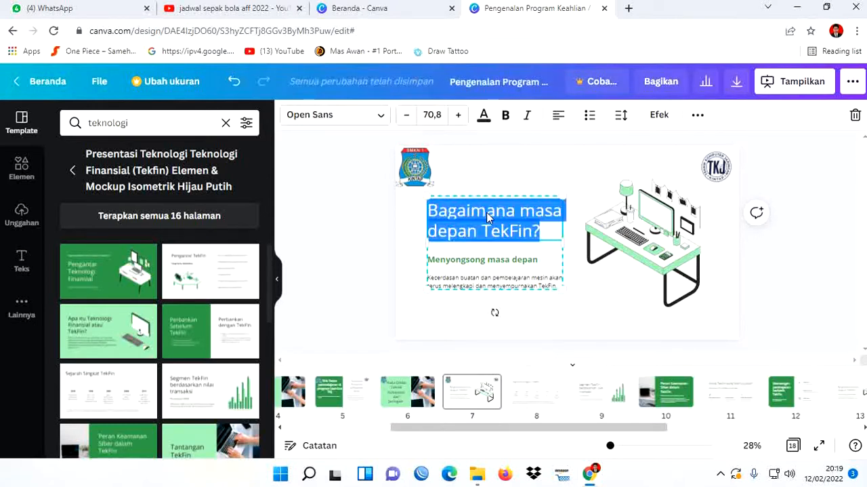
key(BackSpace)
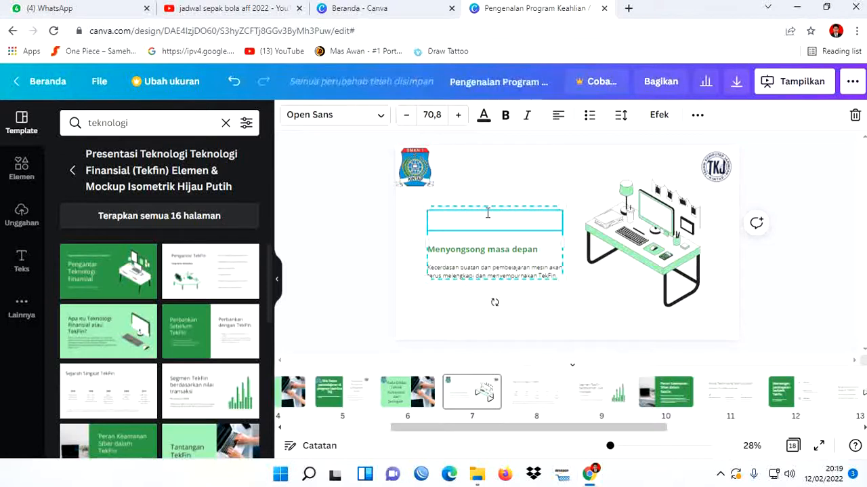
click(523, 251)
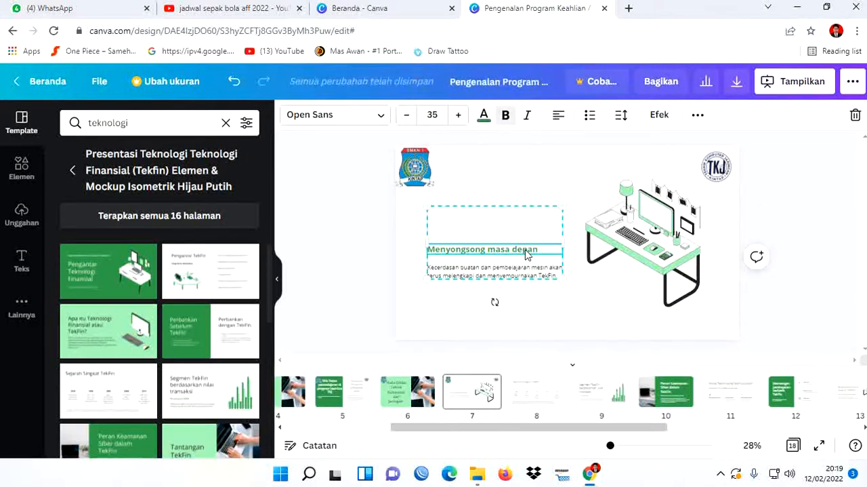
key(BackSpace)
click(472, 233)
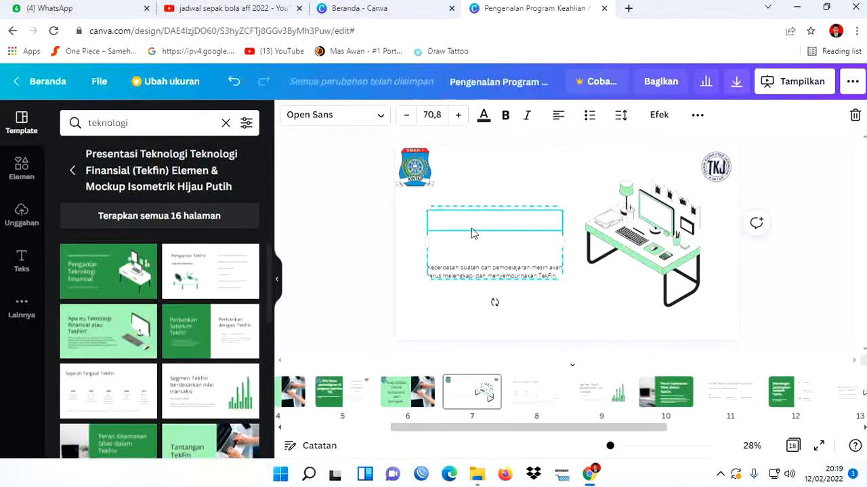
click(509, 273)
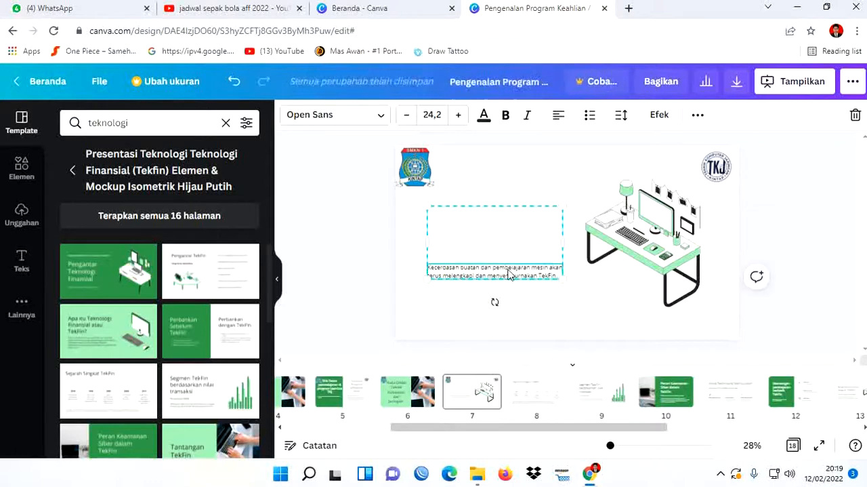
drag(507, 263, 505, 258)
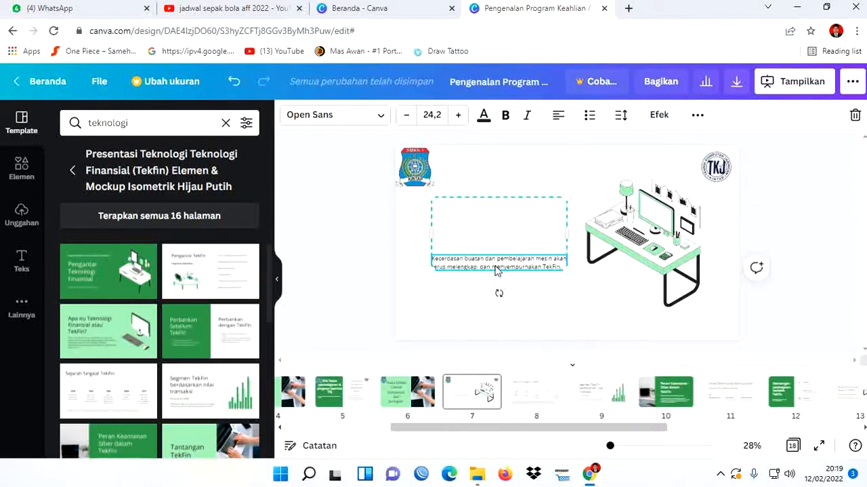
click(490, 213)
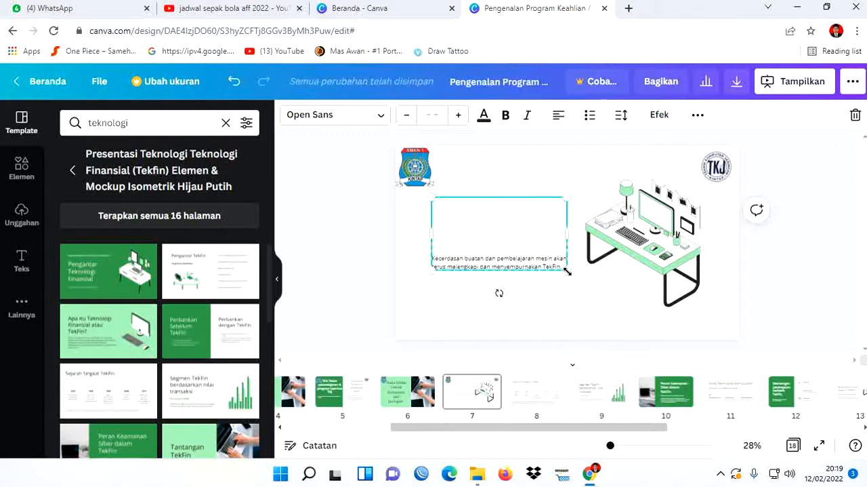
key(Delete)
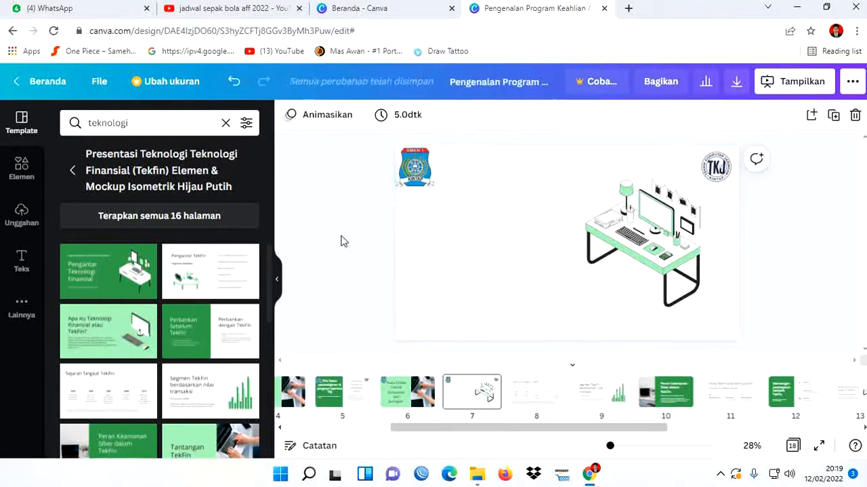
- Add the "Daftar Acara" font combination to page 7 and move it into the empty area between the school logo and the desk illustration
click(479, 219)
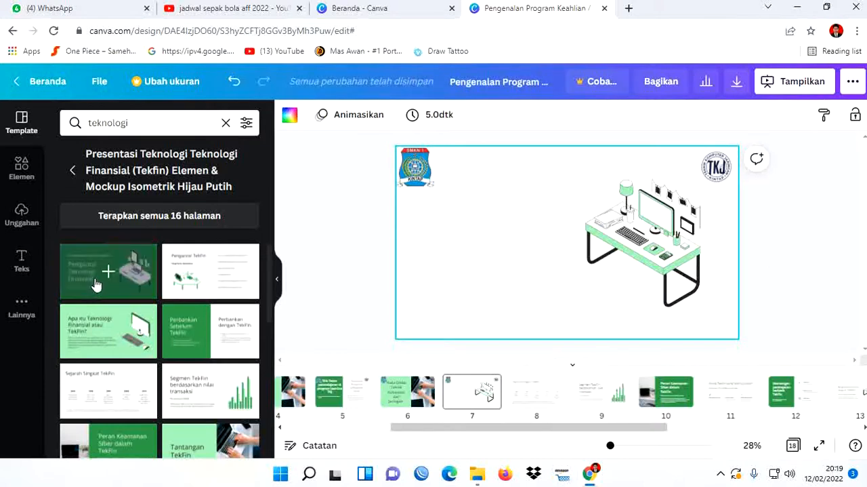
click(22, 260)
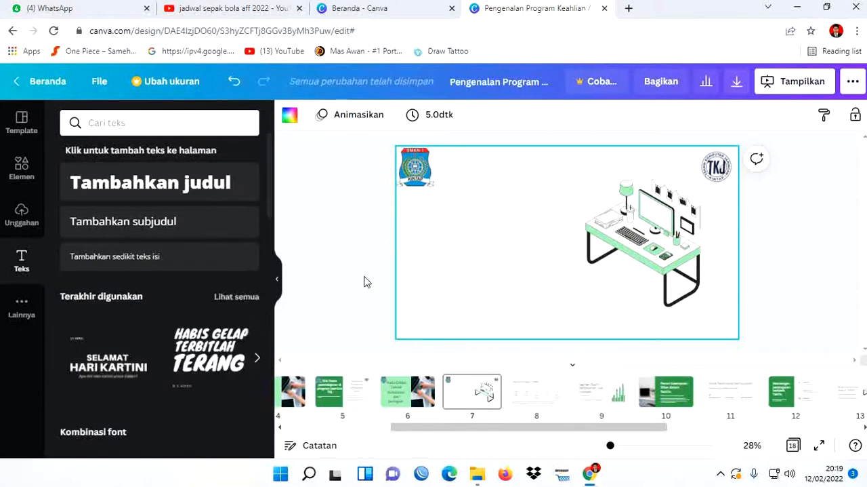
scroll(178, 358, down, 4)
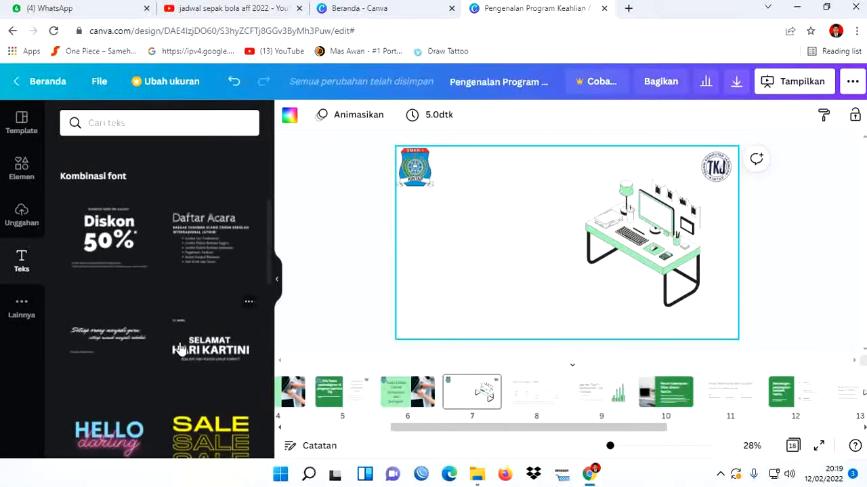
scroll(180, 349, down, 5)
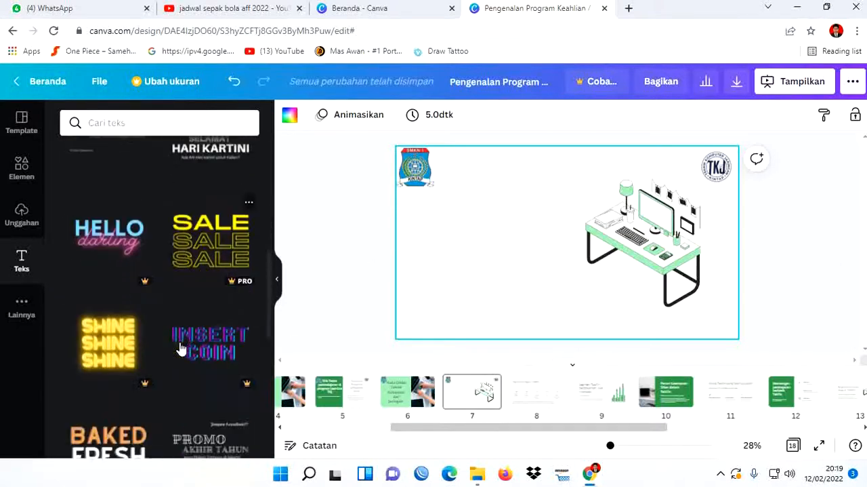
scroll(180, 348, down, 5)
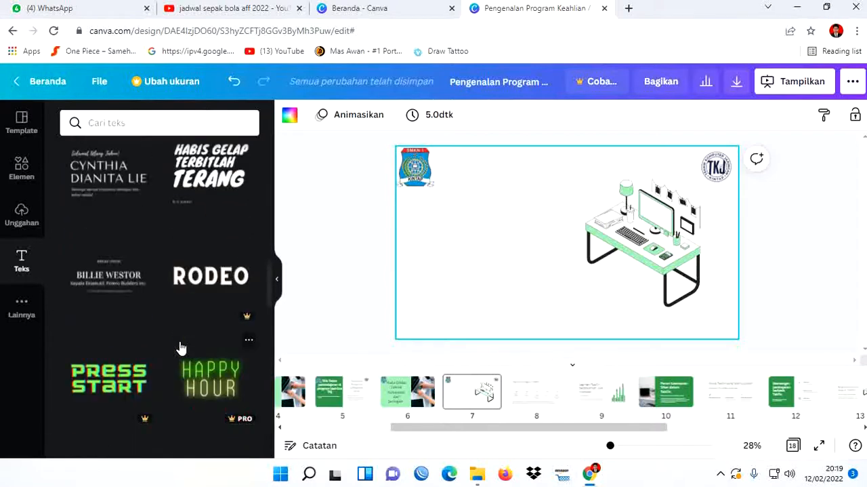
scroll(181, 348, up, 10)
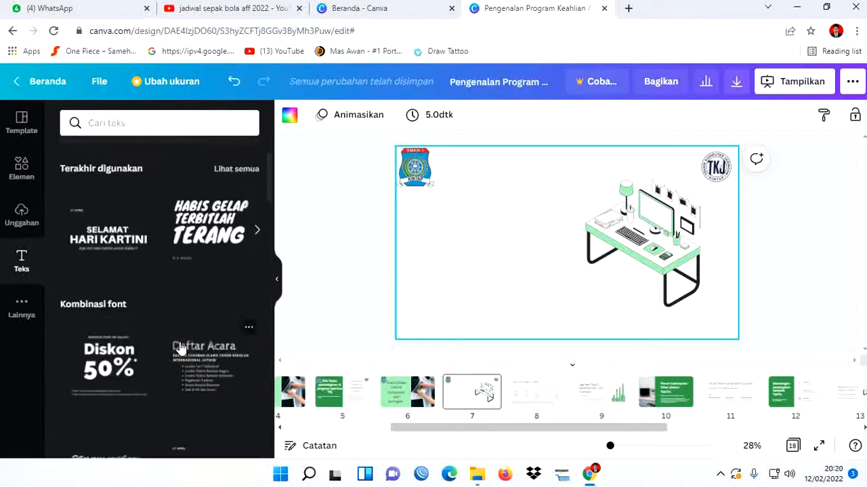
scroll(195, 380, down, 1)
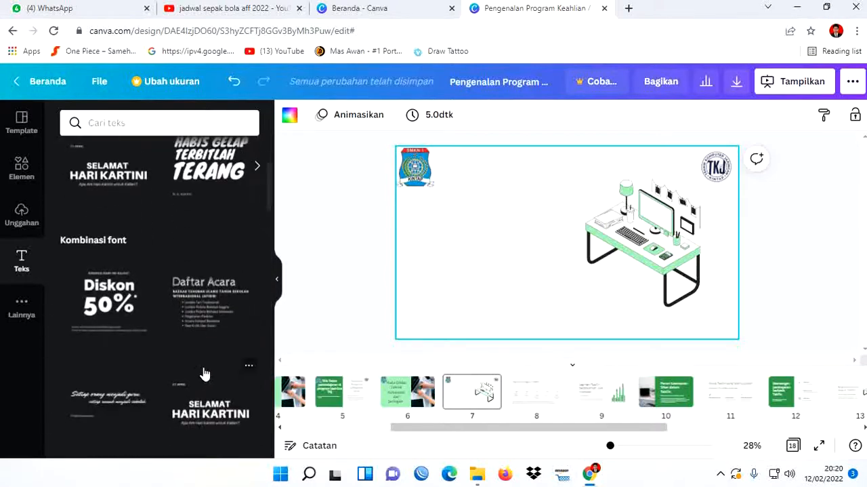
click(202, 321)
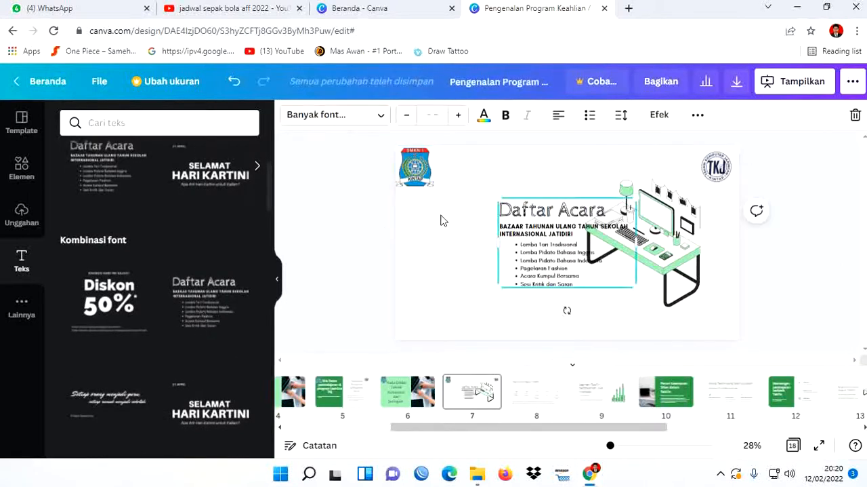
mouse_move(562, 210)
mouse_down()
mouse_move(469, 210)
mouse_move(495, 173)
mouse_up()
- Clear the subheading "Bazaar Tahunan Ulang Tahun Sekolah Internasional Jatidiri" from the text group on page 7
click(502, 220)
click(531, 180)
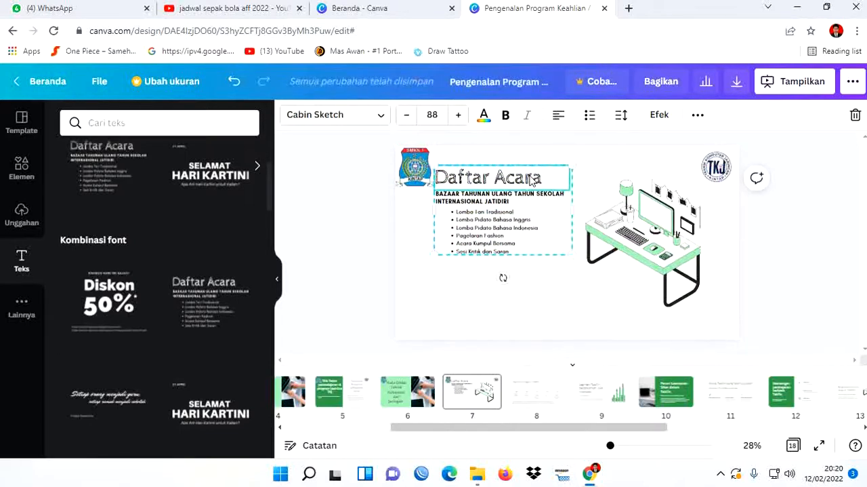
click(527, 200)
double_click(527, 200)
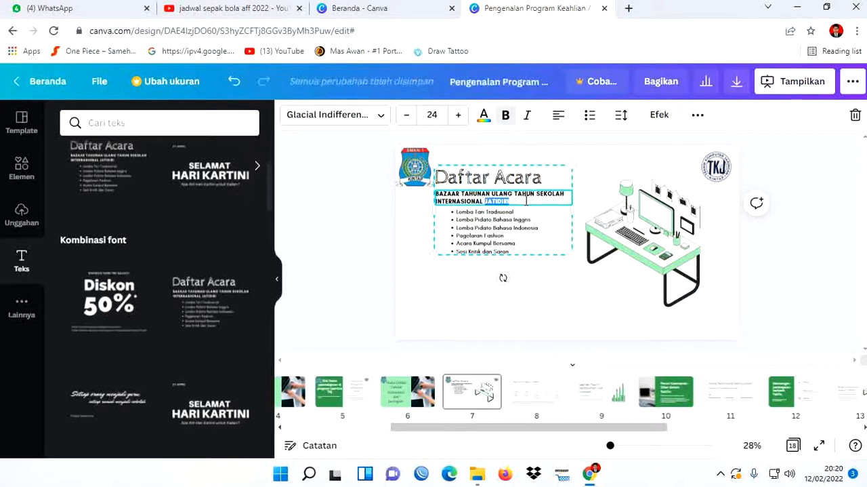
triple_click(527, 200)
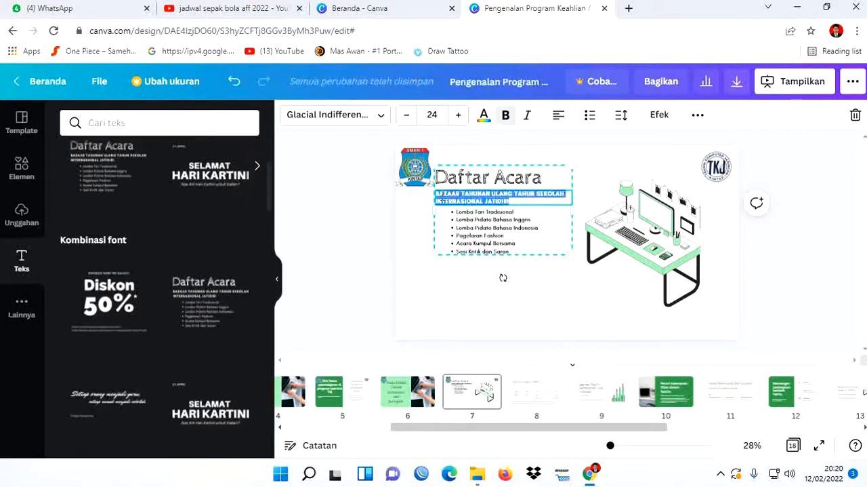
key(BackSpace)
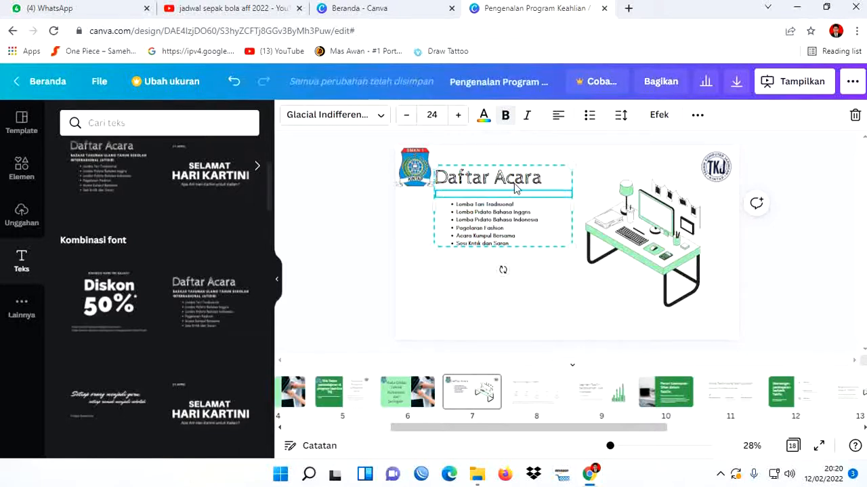
- Replace the "Daftar Acara" heading on page 7 with "Mata Diklat"
click(528, 181)
double_click(528, 182)
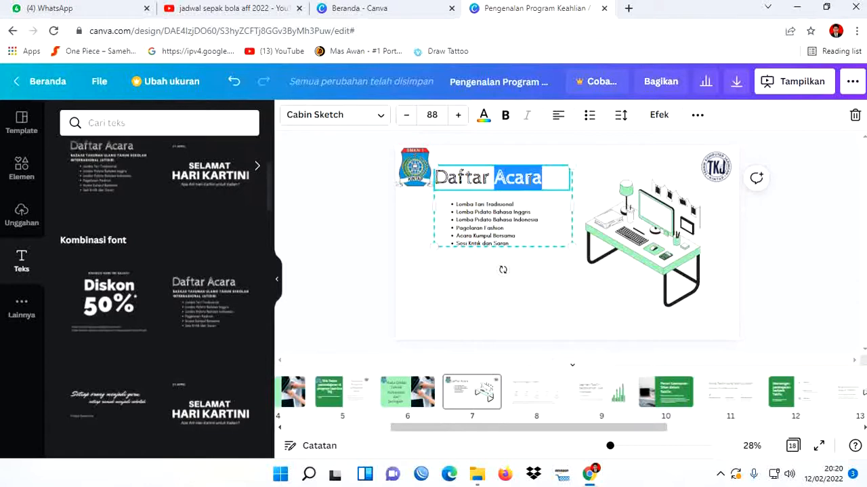
triple_click(528, 178)
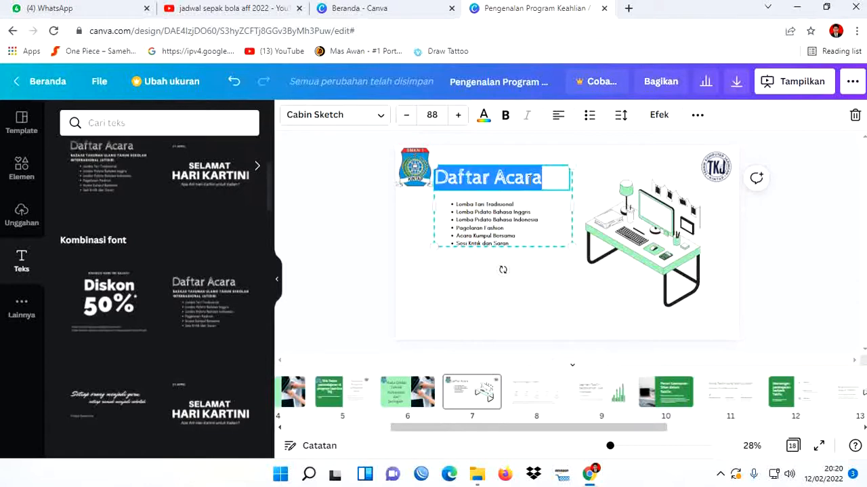
text(Mata)
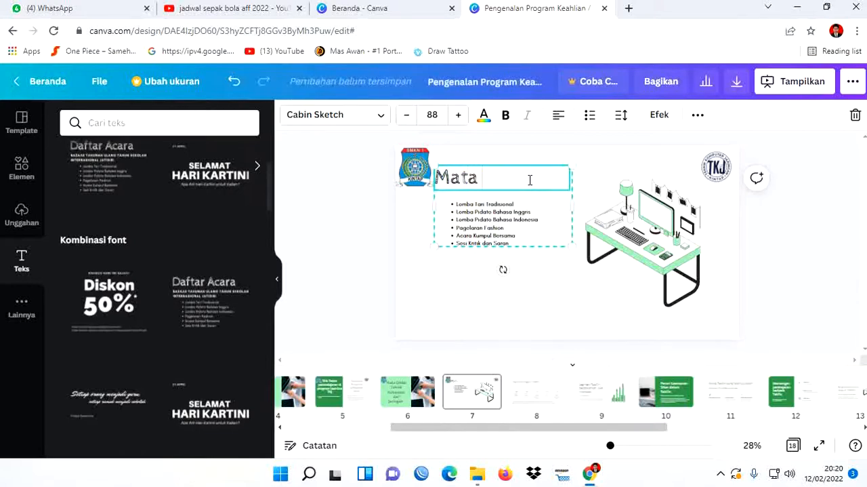
text( Diklat)
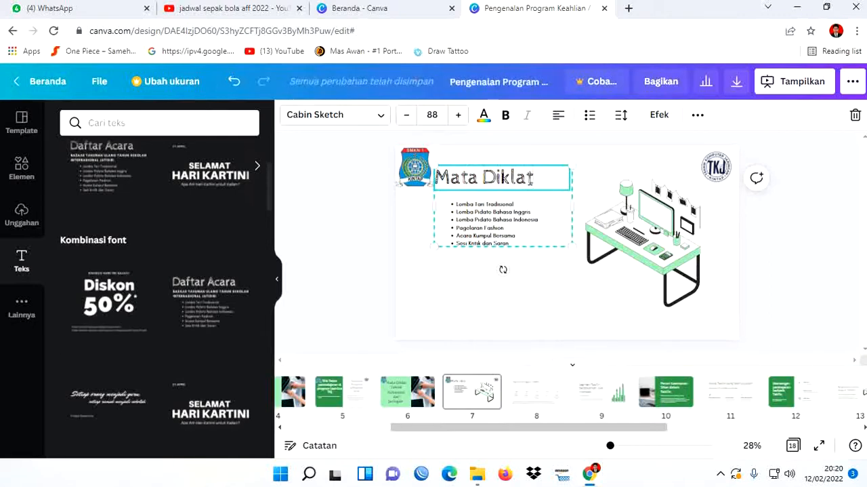
- Replace the entire sample bullet list under the heading with a first item reading "Instalasi Komputer"
click(514, 230)
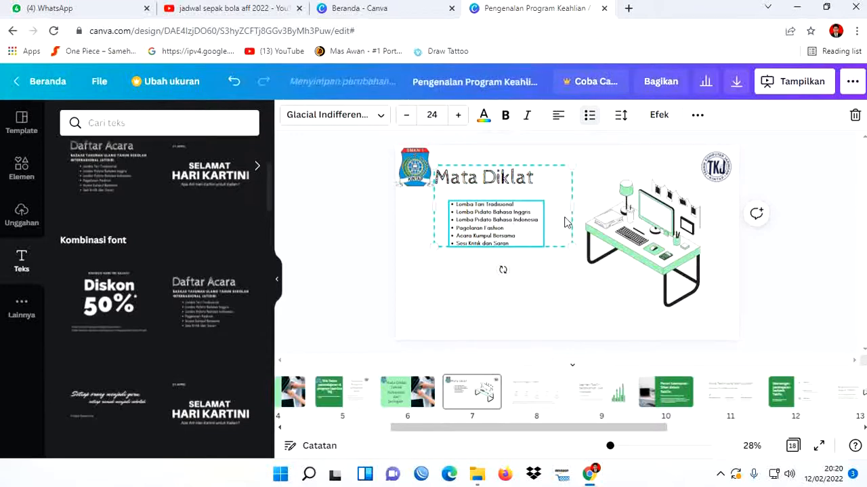
double_click(519, 230)
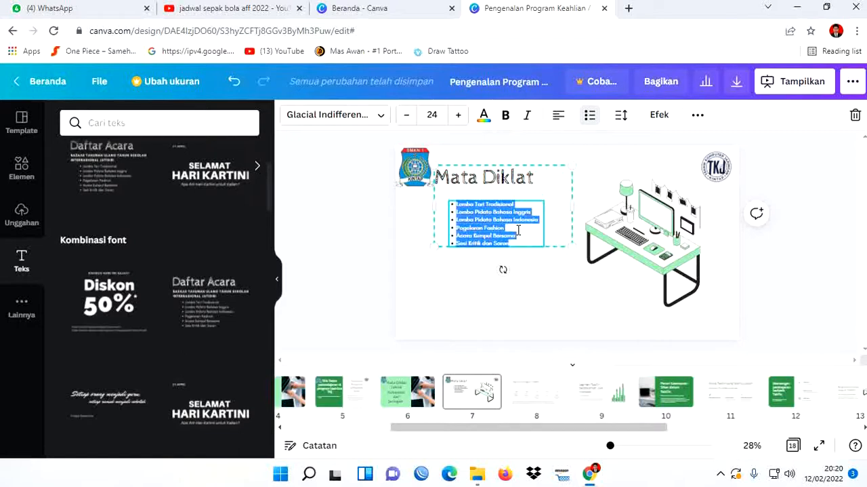
text(b)
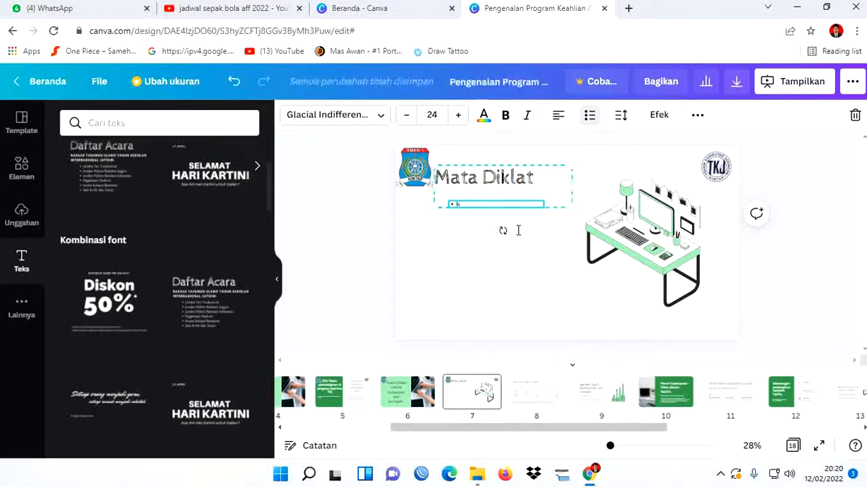
key(BackSpace)
text(in)
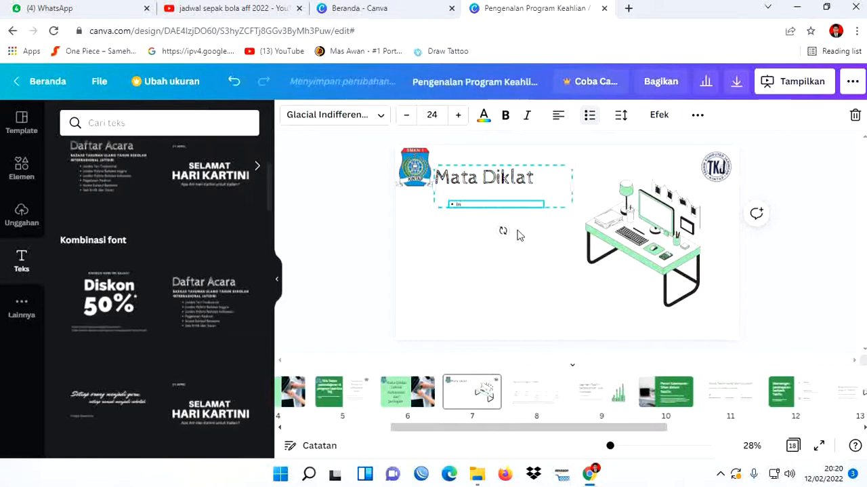
text(stala)
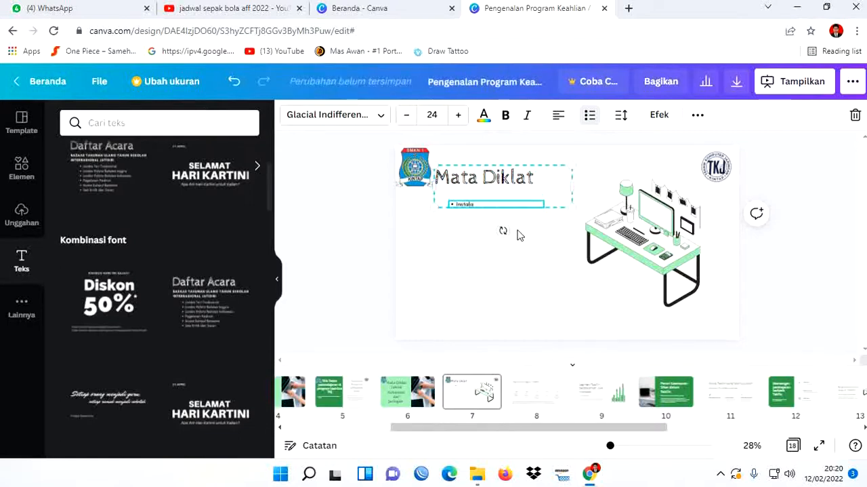
text(si Komputer)
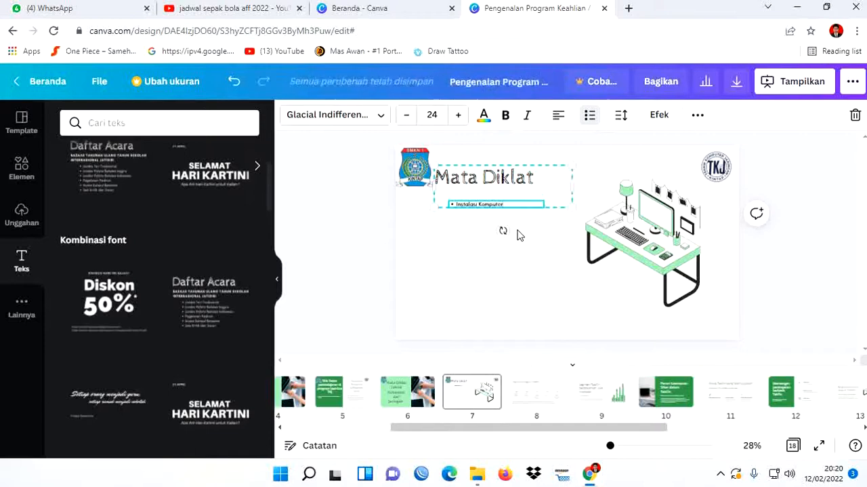
key(Return)
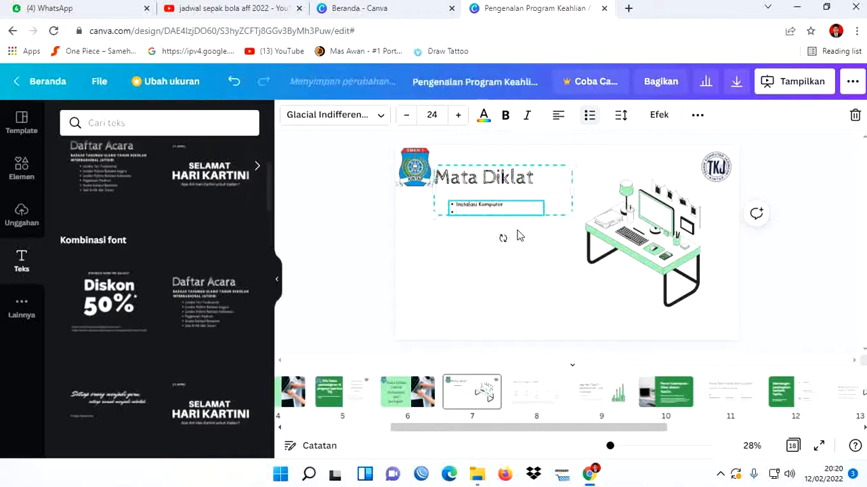
- Enter "Instalasi Sistem Operasi Closed Source ( Varian Windows )" as the second bullet of the list
text(In)
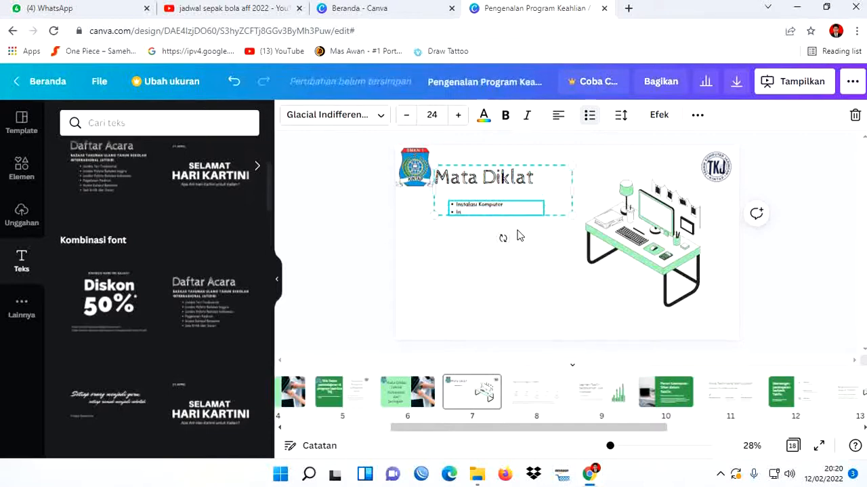
text(stalasi Sistem Operasi)
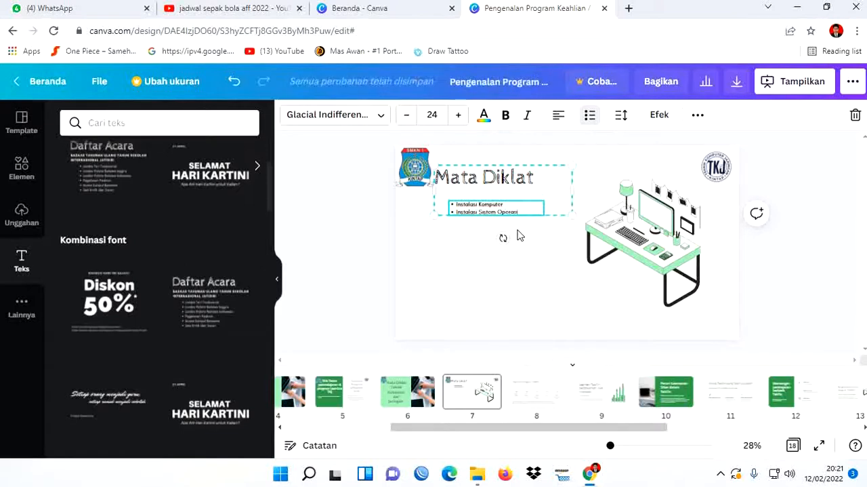
text( Closed Source)
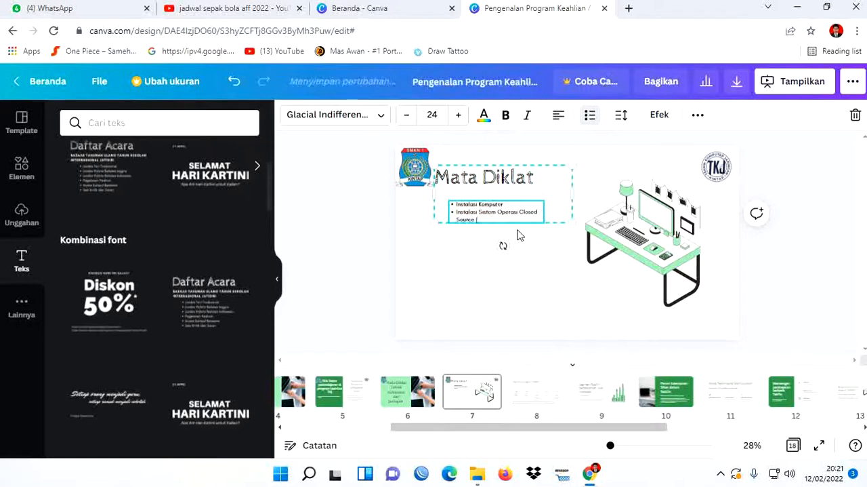
text(( V)
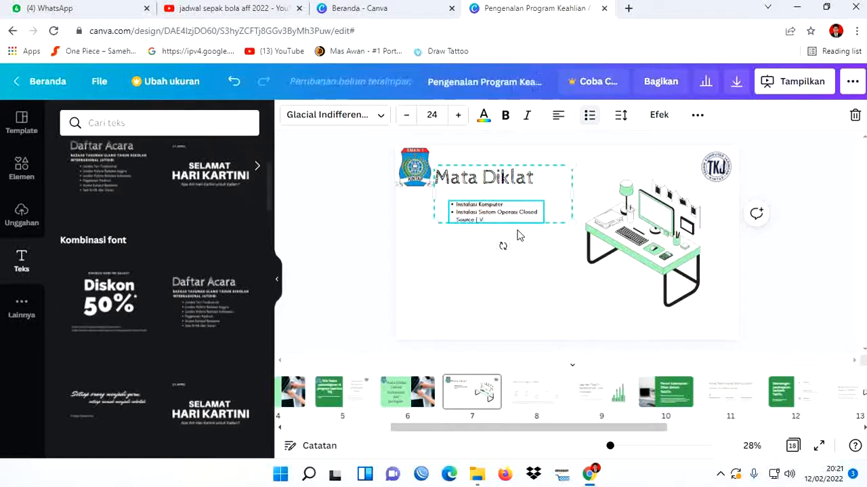
text(arian Windows)
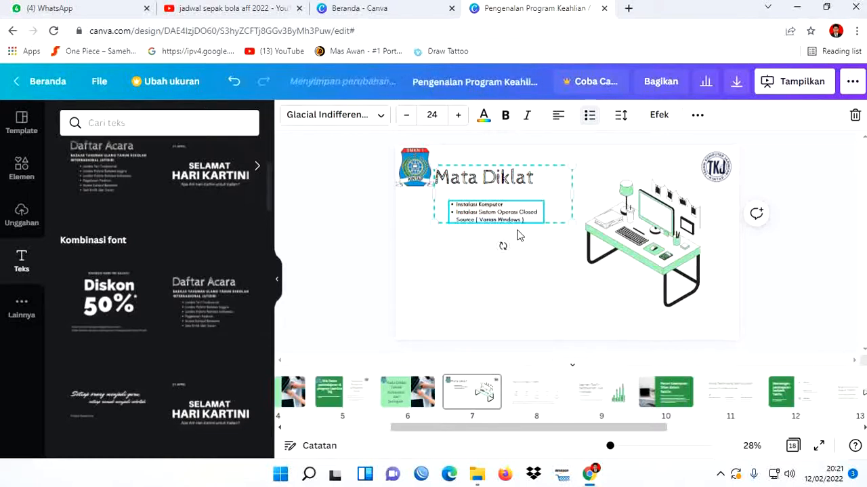
key(Return)
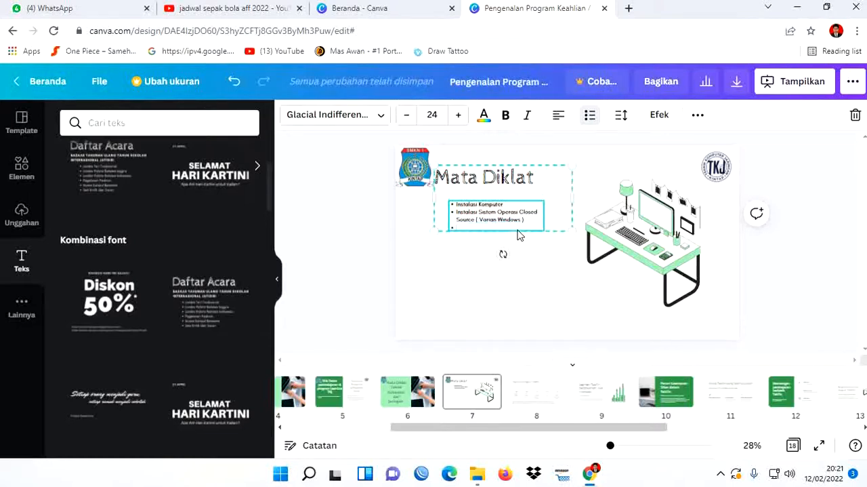
- Enter "Instalasi Sistem Operasi Open Source ( Varian Linux )" as the third bullet and start a new bullet below it
text(Instalasi)
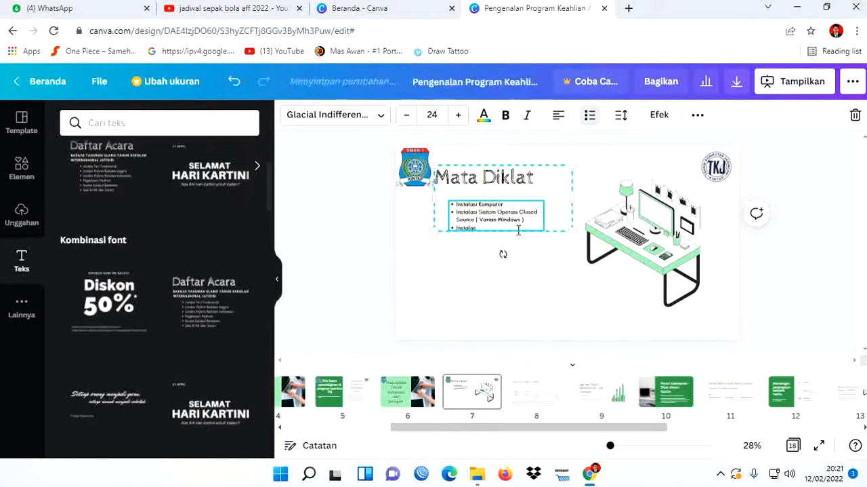
text( Sistem Ope)
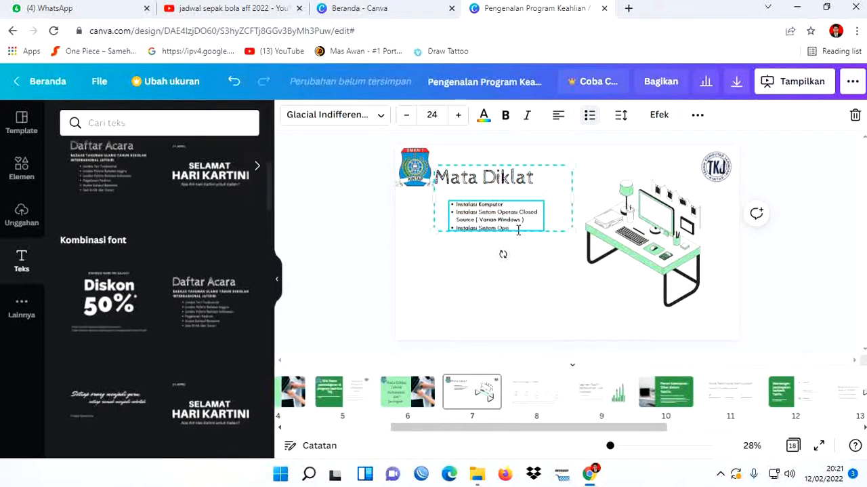
text(rasi Open Sourc)
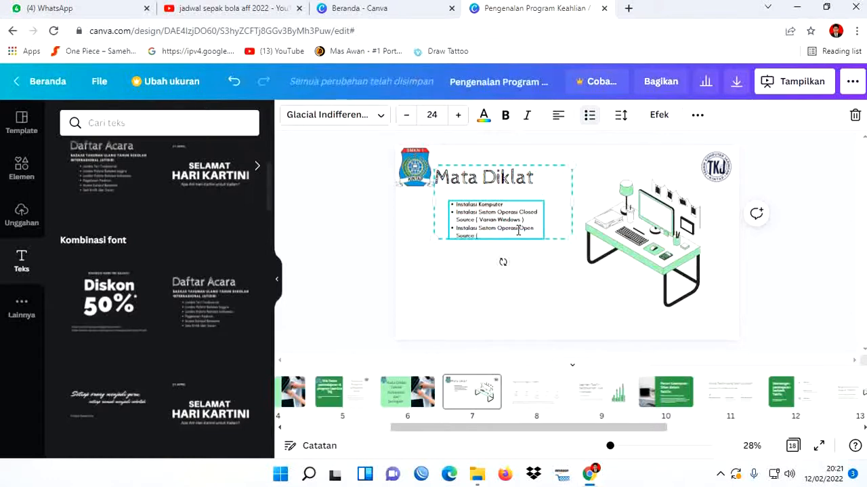
text(e ( Varian)
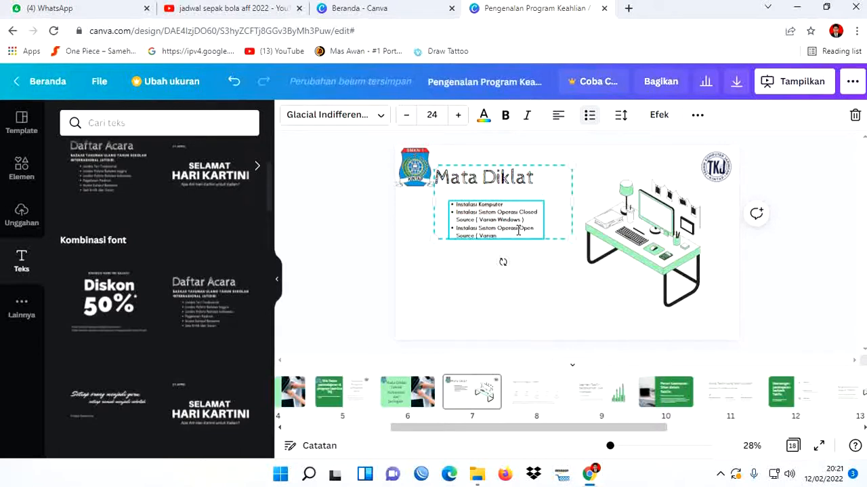
text( Linux)
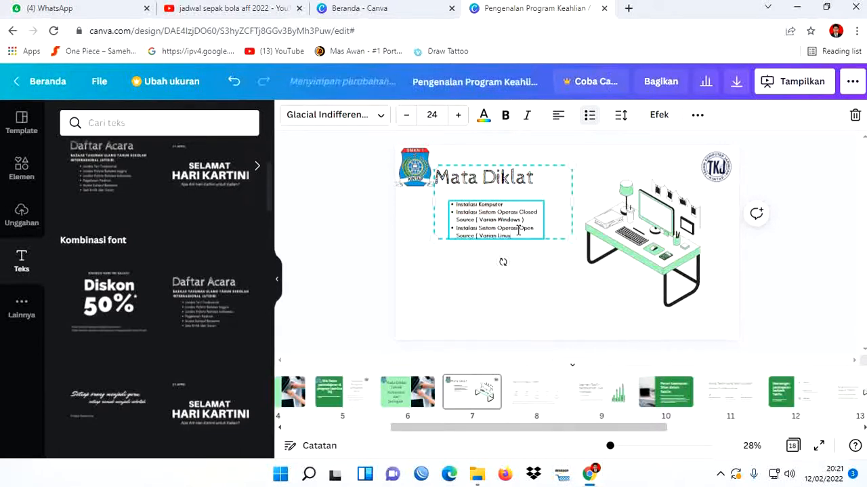
text( ))
key(Return)
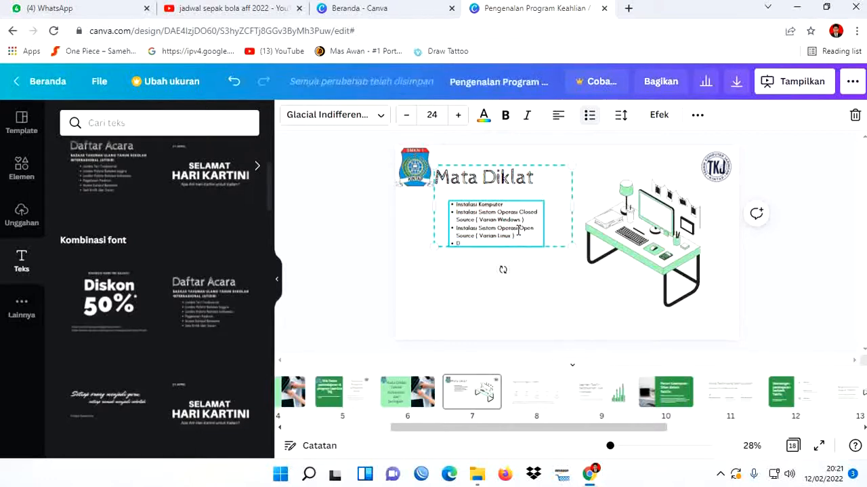
- Enter "Diagnosa & Reparasi Perangkat Komputer" as the fourth bullet of the Mata Diklat list
text(Diagram)
key(BackSpace)
key(BackSpace)
key(BackSpace)
text(nosa &)
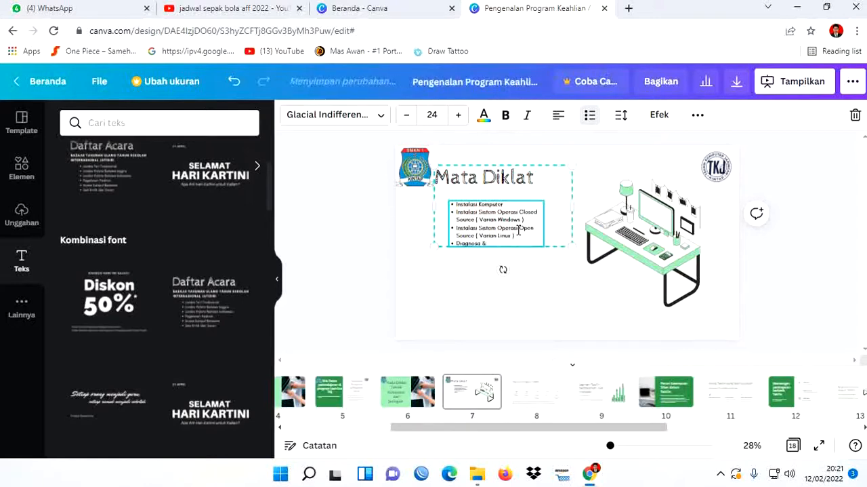
text( Reparasi)
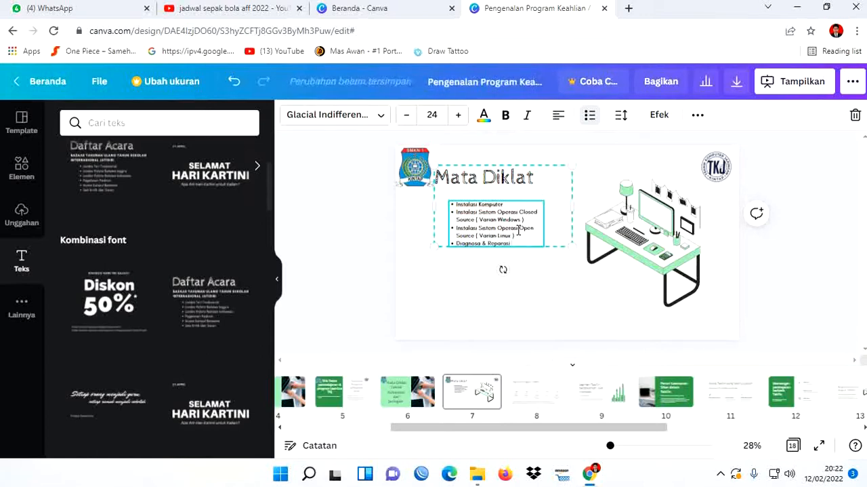
text( Perangkat Kom)
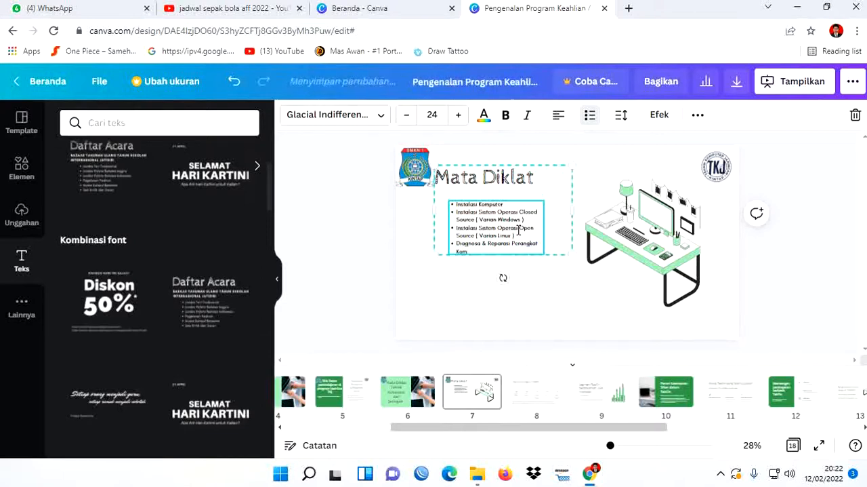
text(puter)
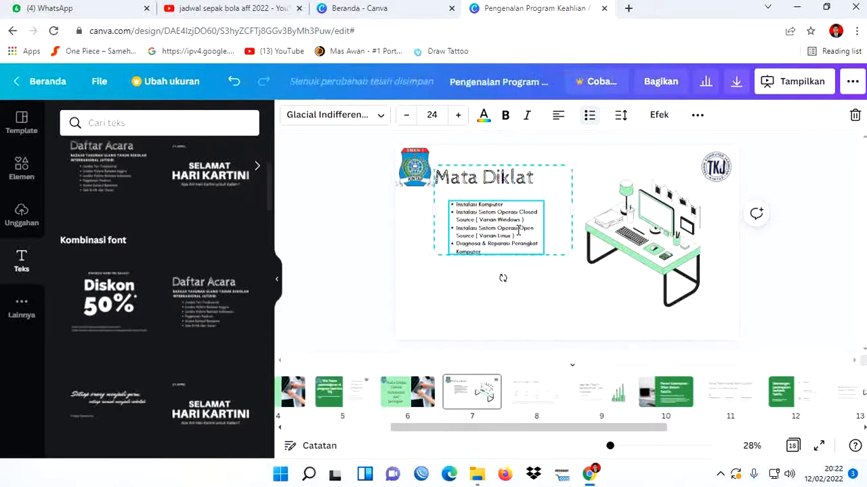
- Add a fifth bullet reading "Pengamanan Sistem Operasi" to the Mata Diklat list
key(Return)
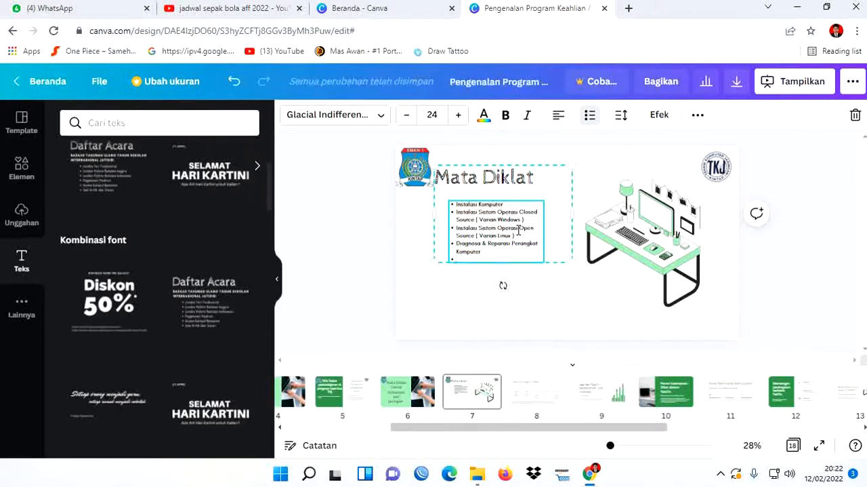
text(Pengi)
text(a)
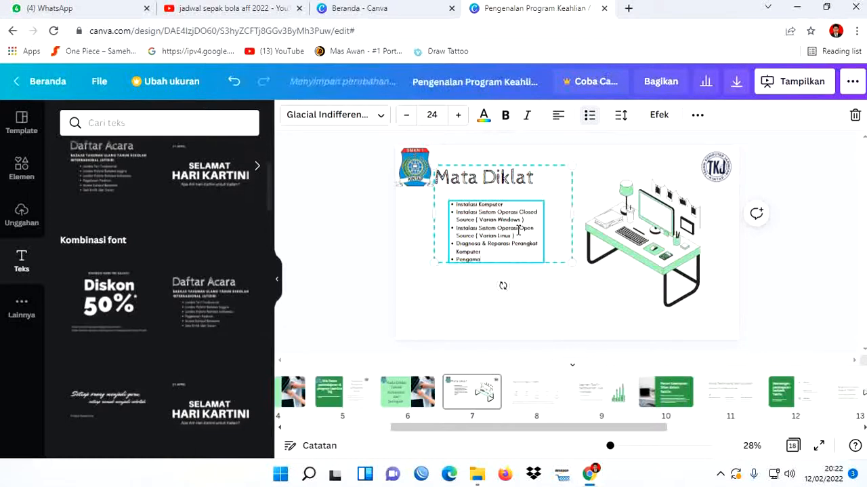
text(nan Sistem Operasi)
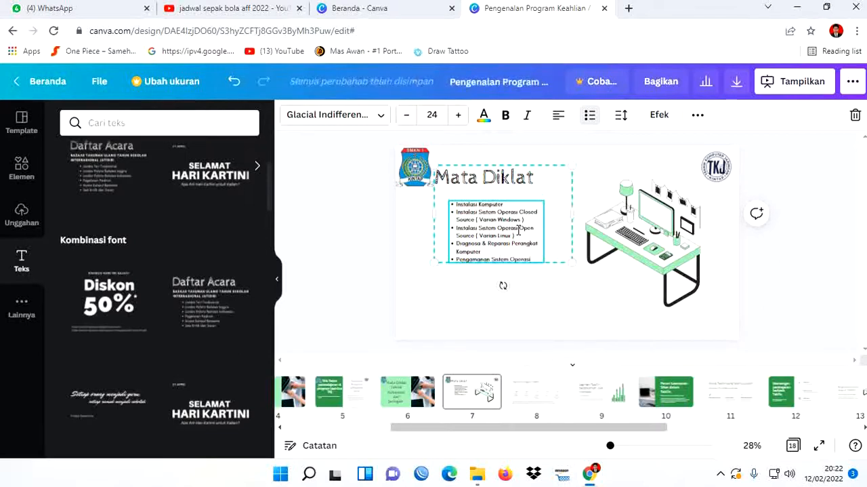
- Add a sixth bullet to the list, beginning "Mengoperasikan Software tools ( Anti Virus, Anti Spam"
key(Return)
text(Meng)
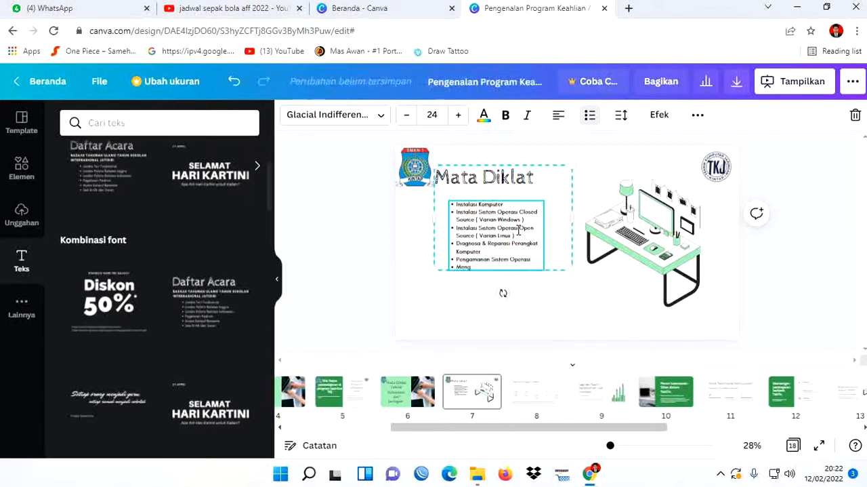
text(operasikan So)
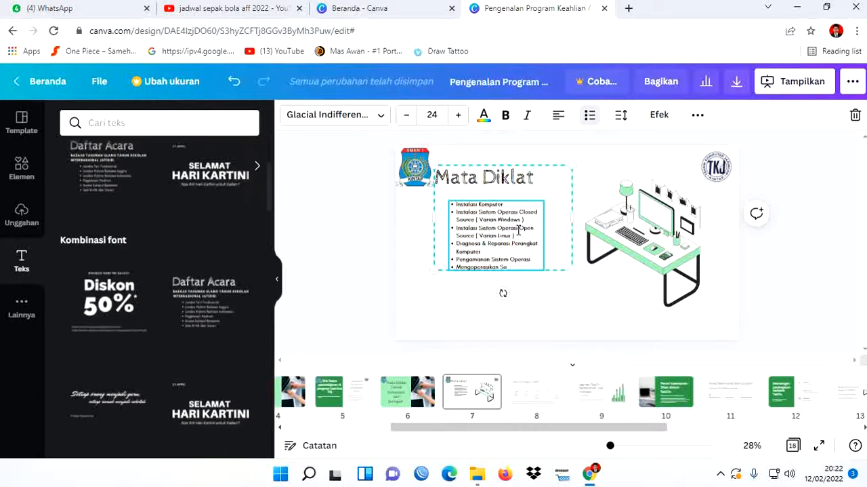
text(ftware t)
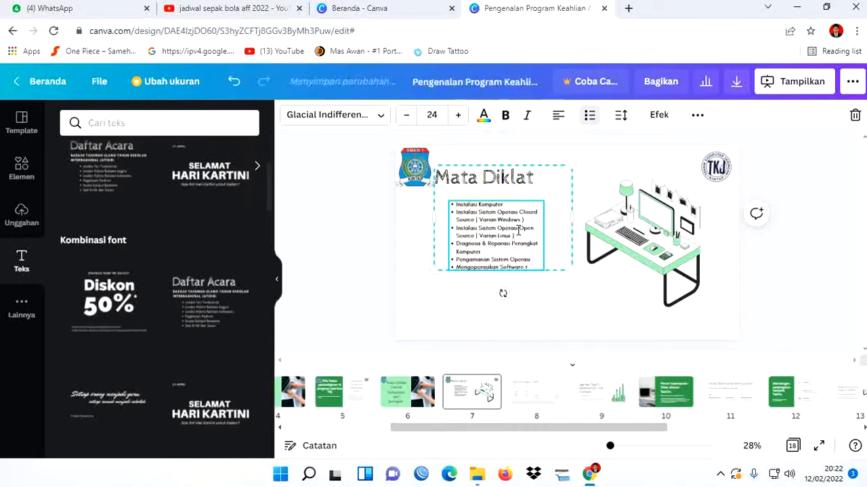
text(ools ( Antiv)
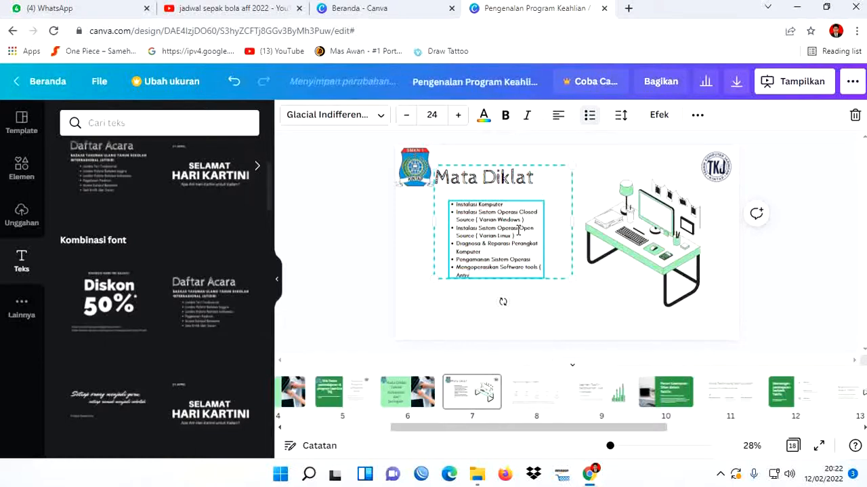
key(BackSpace)
text(Virus)
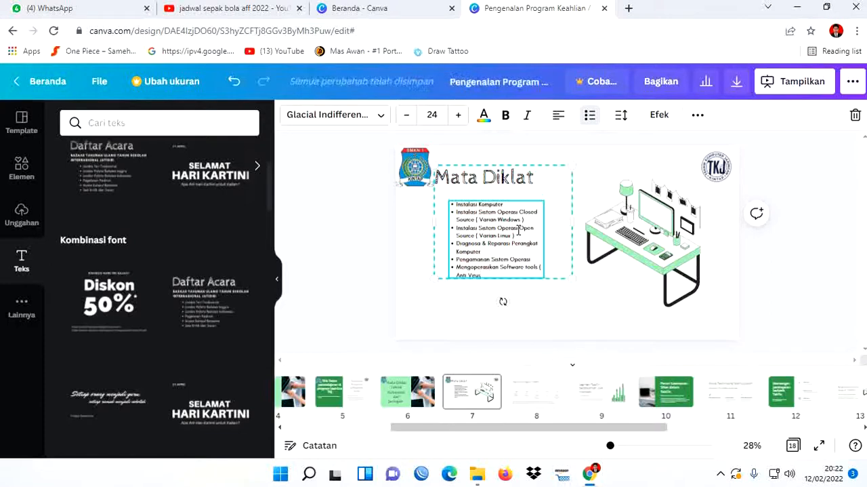
text(, Anti)
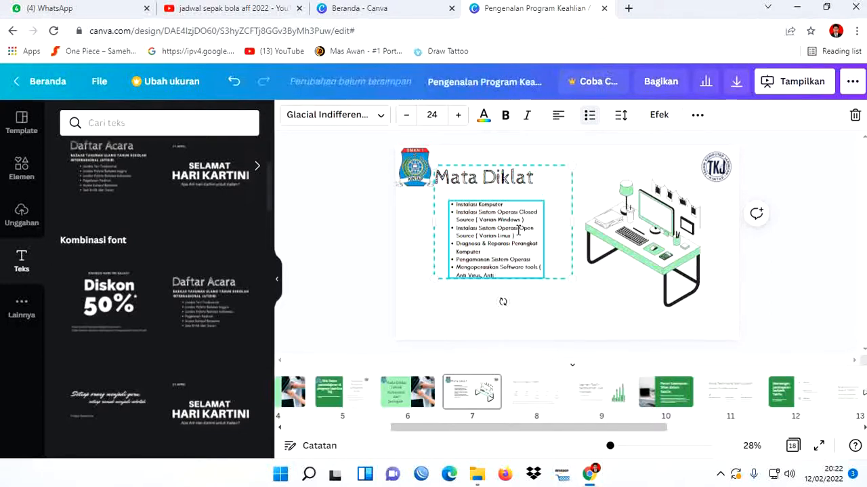
text( Spam)
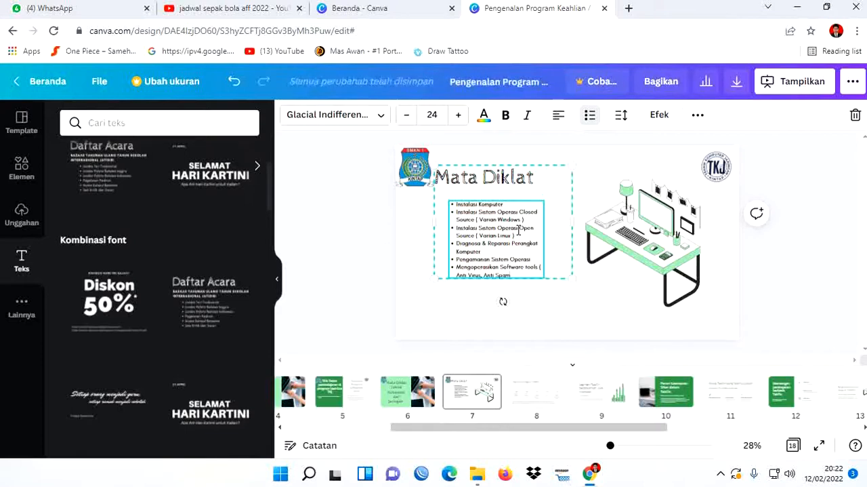
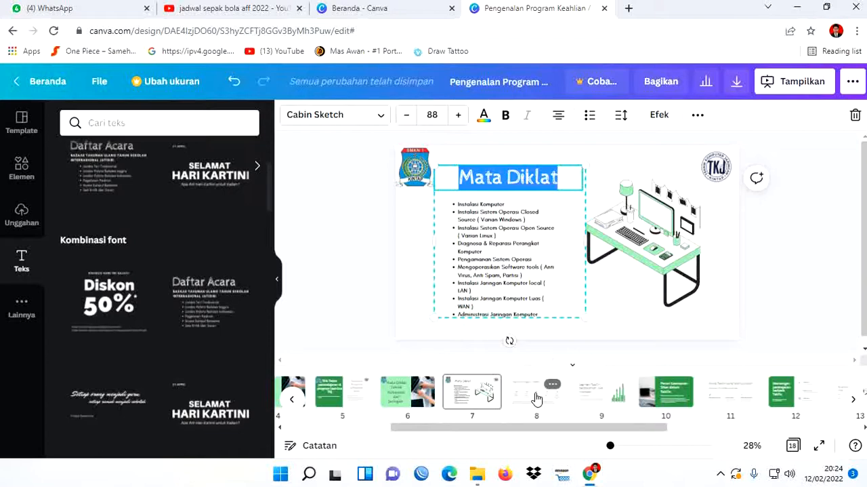
- Find the slide with two women and a laptop, "TekFin telah mengubah industri perbankan", and move it to position 8, after the Mata Diklat slide
click(536, 398)
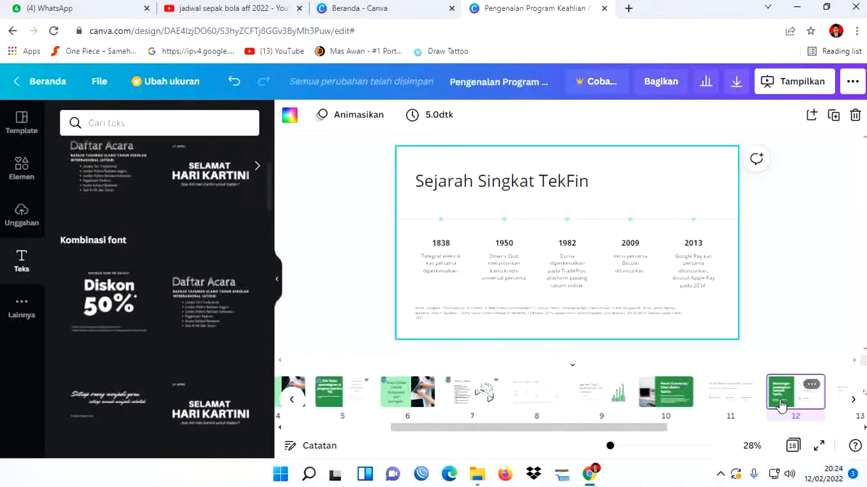
click(781, 402)
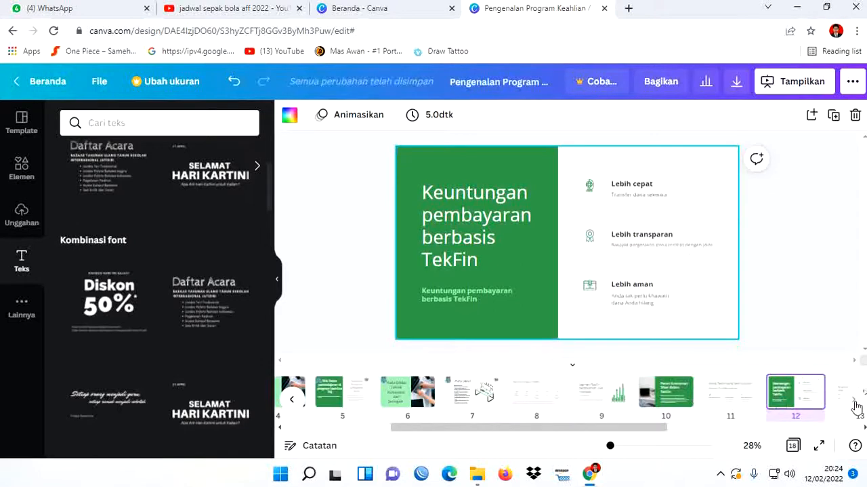
drag(663, 428, 738, 428)
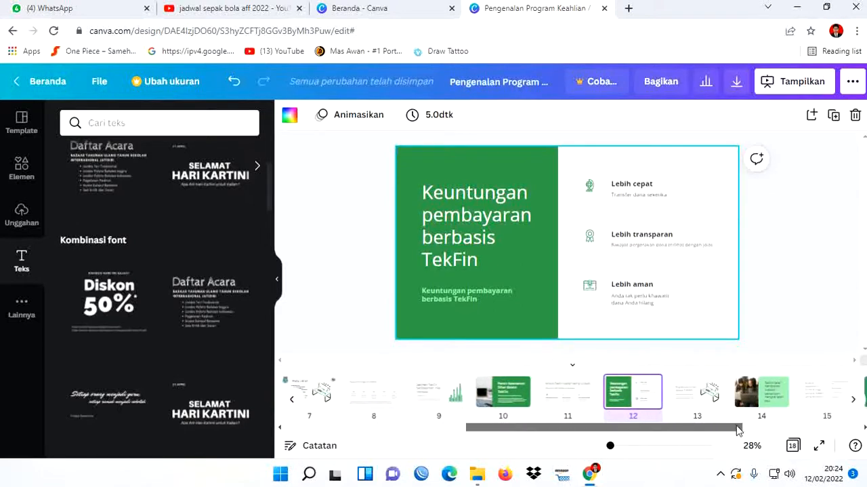
click(759, 402)
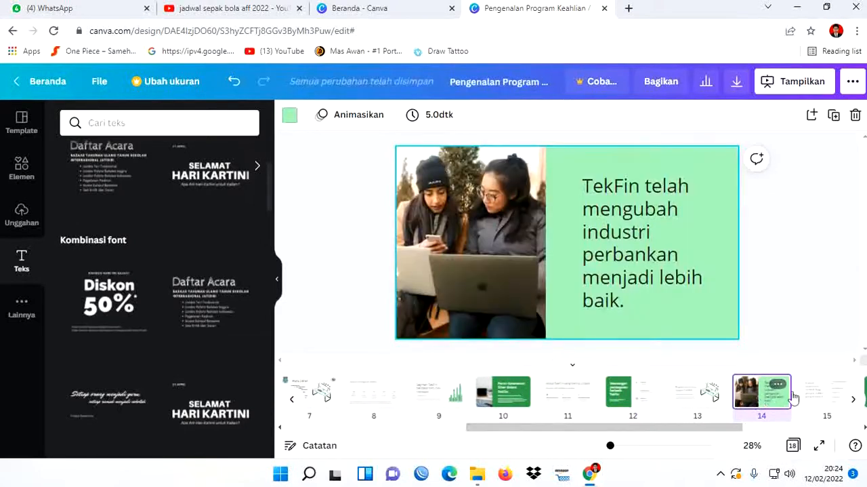
drag(711, 429, 725, 428)
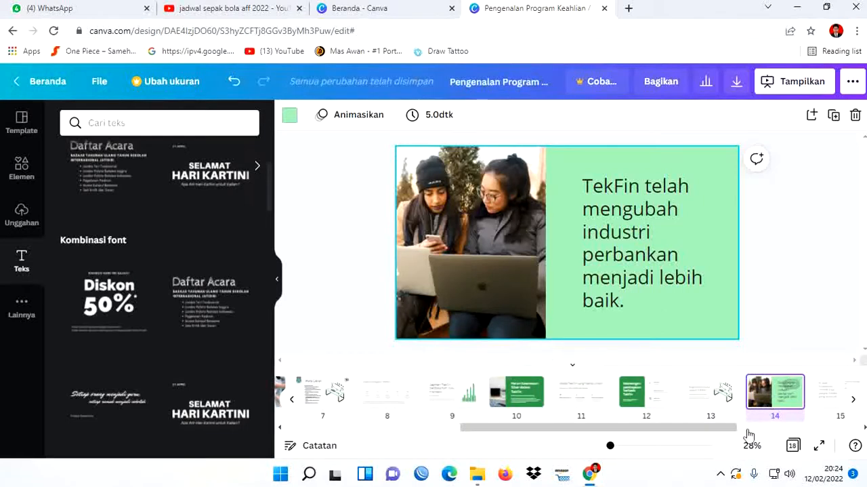
drag(769, 400, 631, 400)
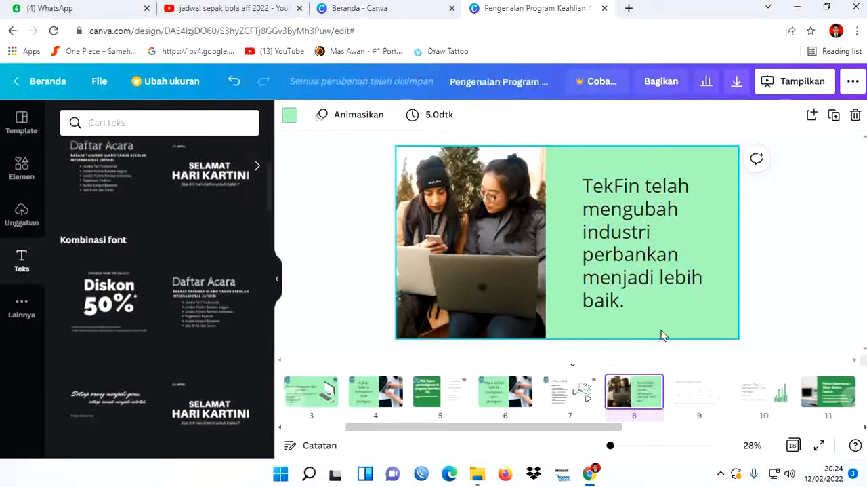
- Replace the text on slide 8 with "Tentang Teknik Komputer & Jaringan"
click(656, 300)
click(648, 295)
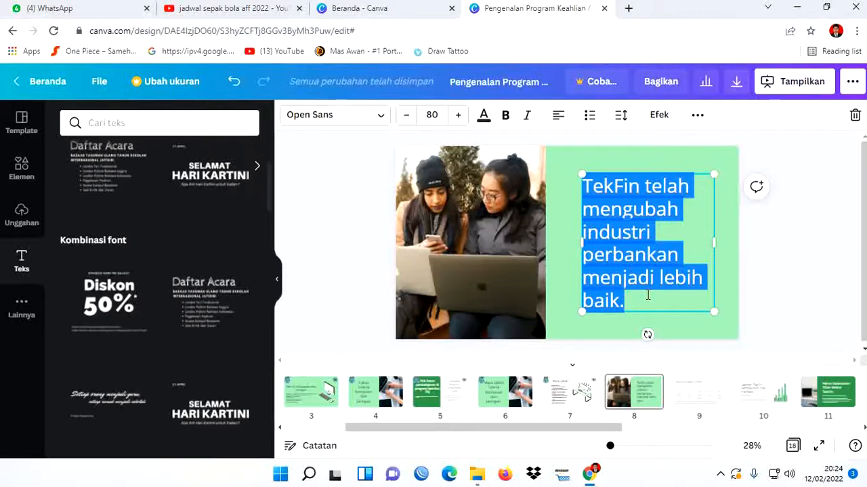
key(BackSpace)
text(Tentang)
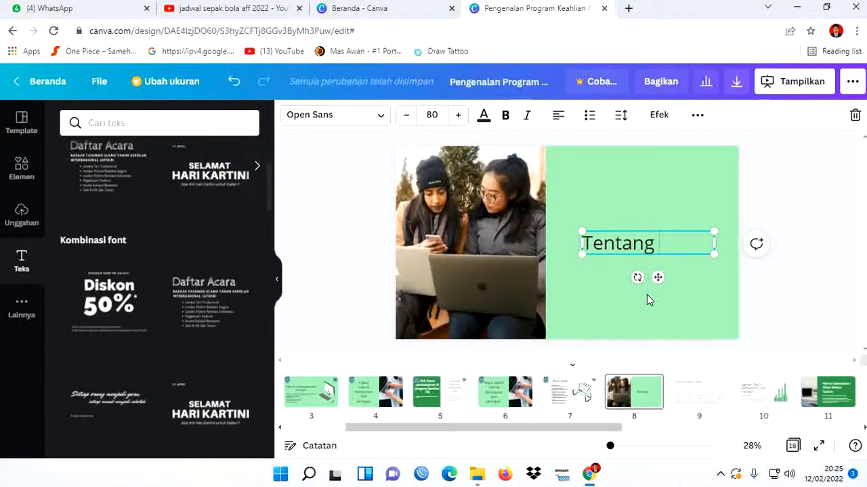
text( Tekn)
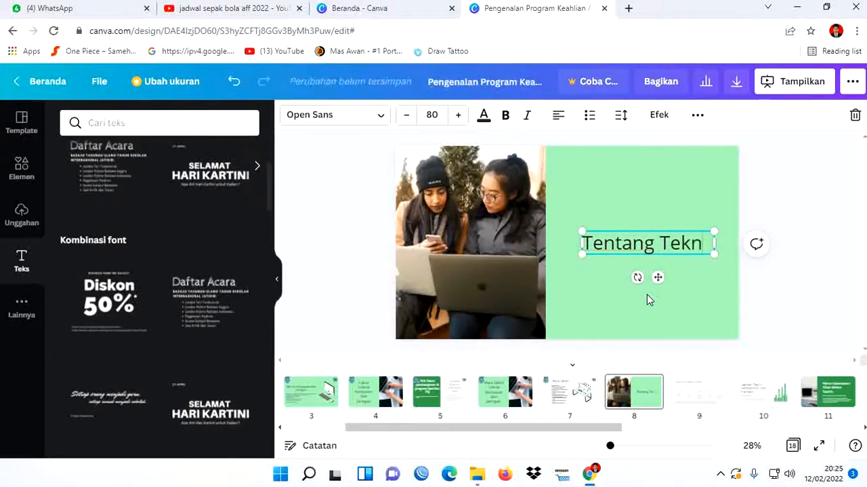
text(ik Kom)
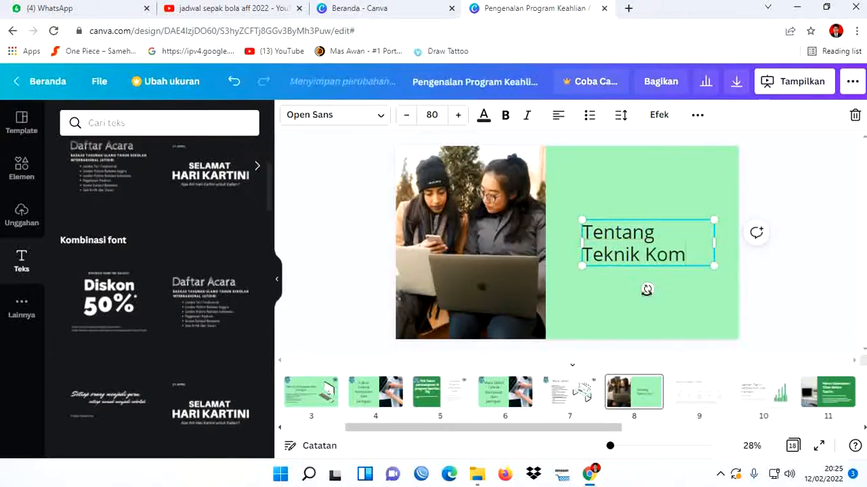
text(puter)
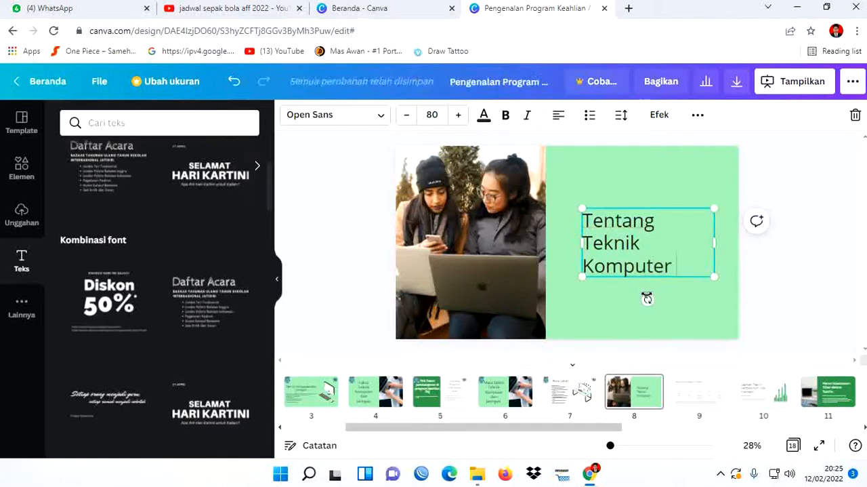
text( & Jaringan)
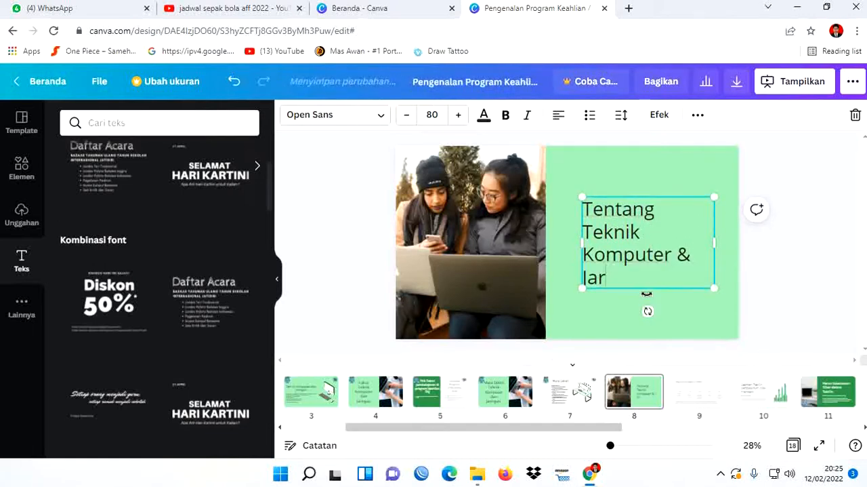
- Center-align the "Tentang Teknik Komputer & Jaringan" text on slide 8
drag(666, 284, 587, 210)
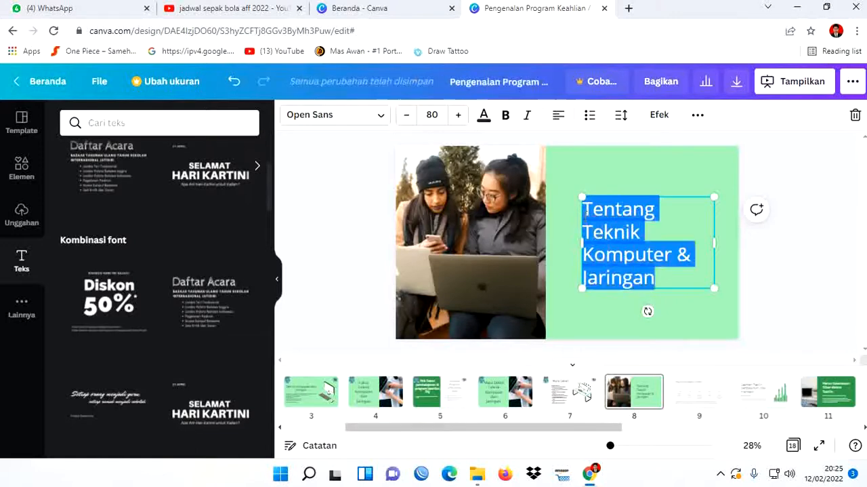
click(559, 115)
click(821, 296)
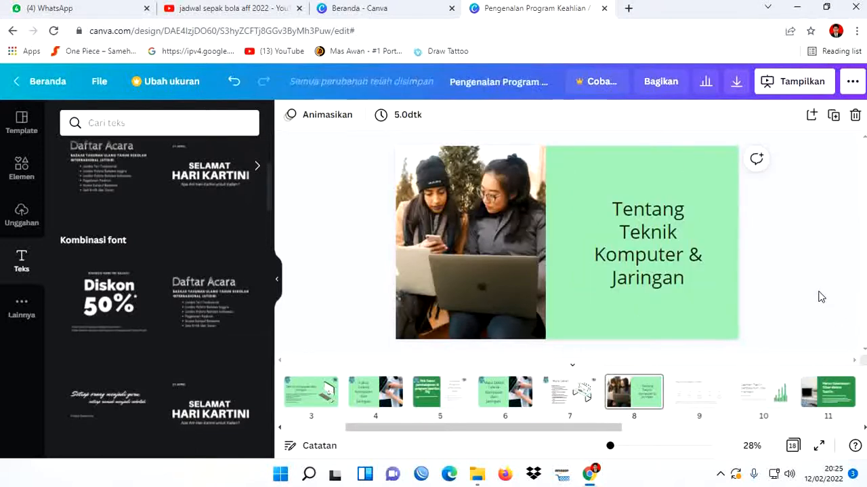
- Copy the school logo and the TKJ logo from the Mata Diklat slide onto slide 8
click(556, 395)
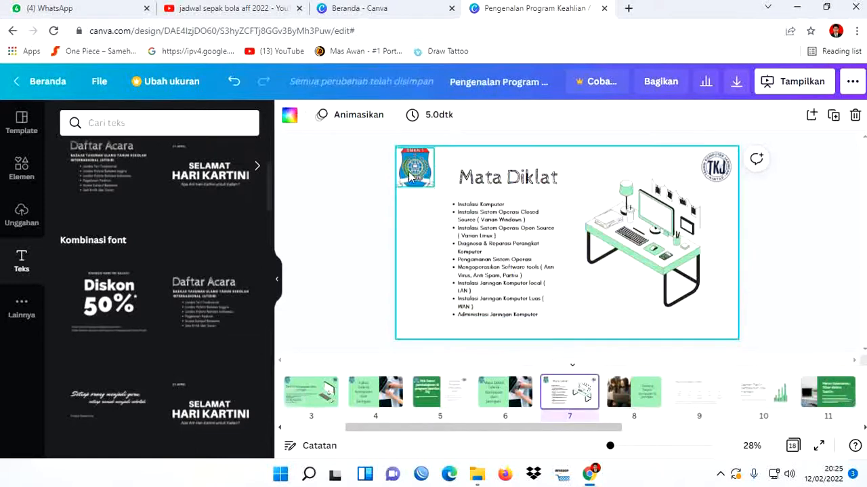
click(413, 169)
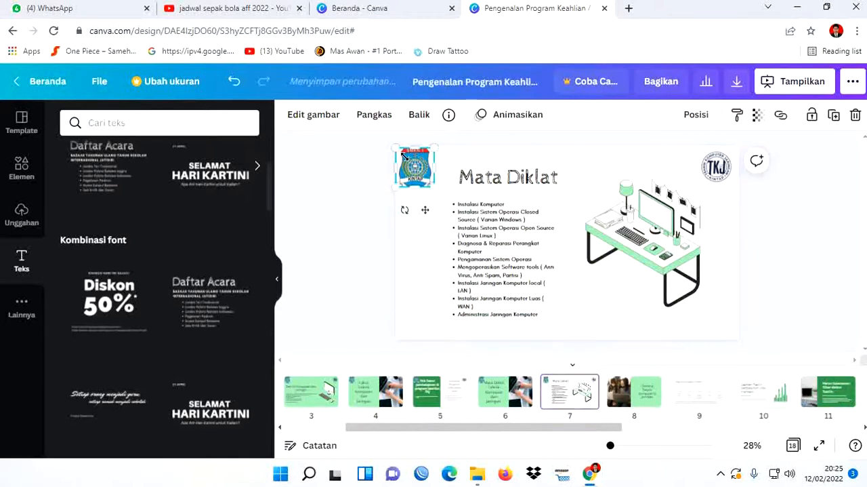
shift+click(713, 170)
click(627, 395)
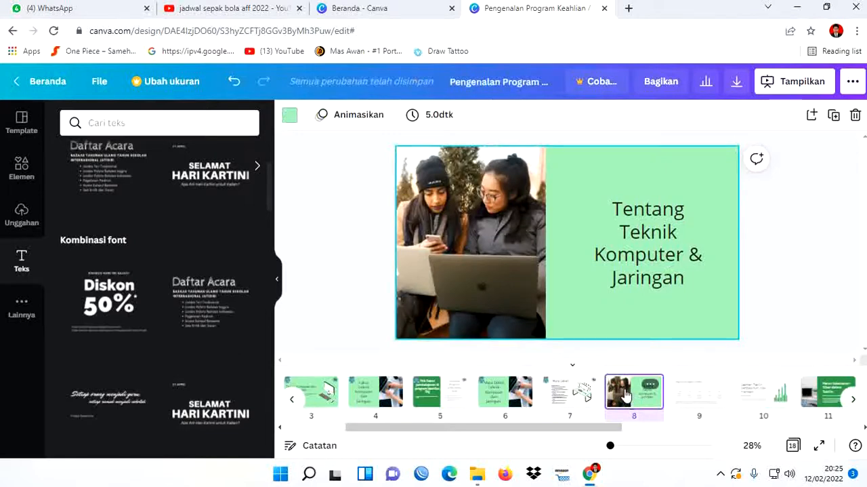
key(ctrl+v)
click(783, 266)
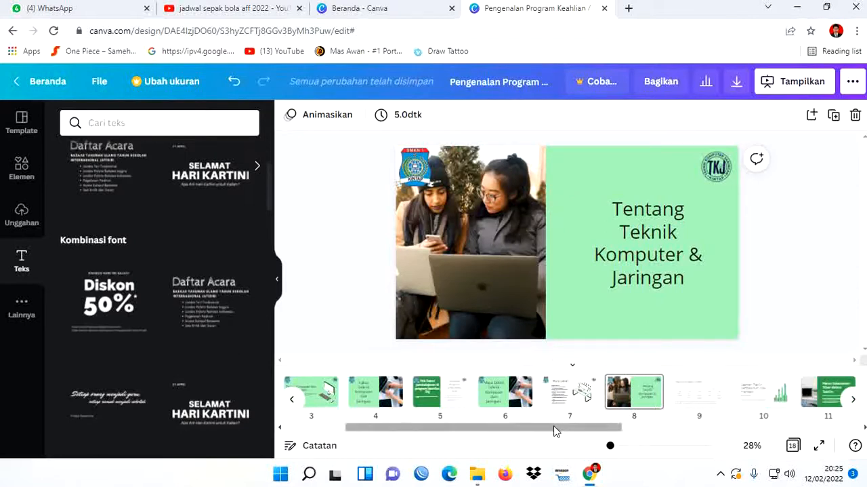
- Duplicate the Struktur Kurikulum slide and move the copy to position 9, after the "Tentang Teknik Komputer & Jaringan" slide
drag(552, 429, 505, 430)
click(344, 397)
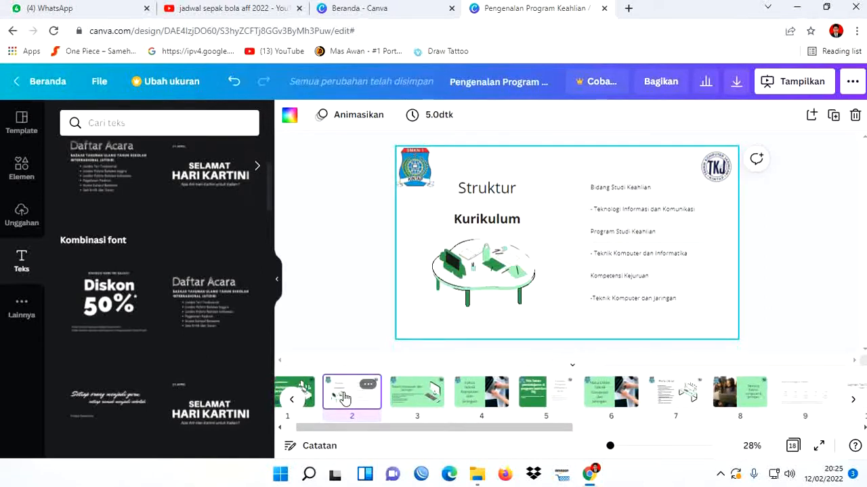
right_click(345, 398)
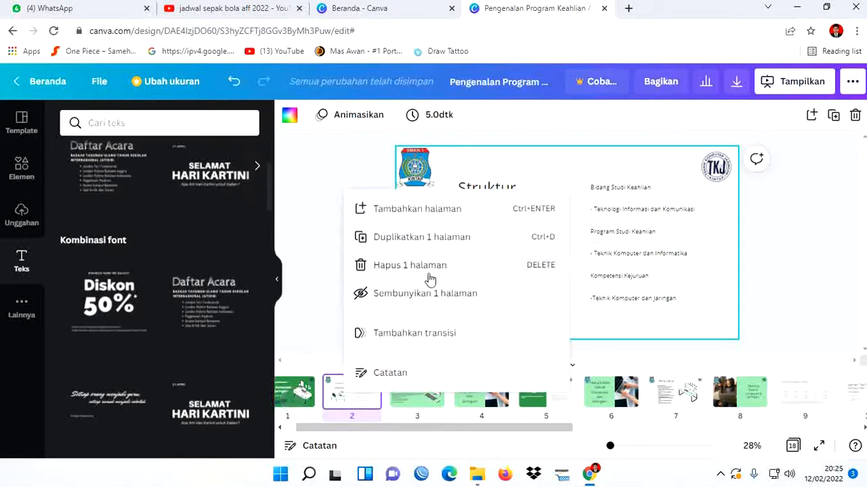
click(425, 245)
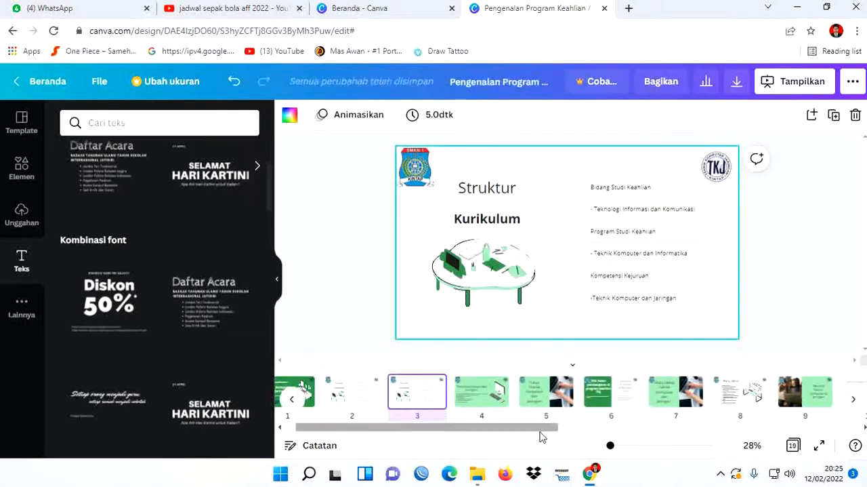
drag(414, 397, 561, 393)
click(471, 385)
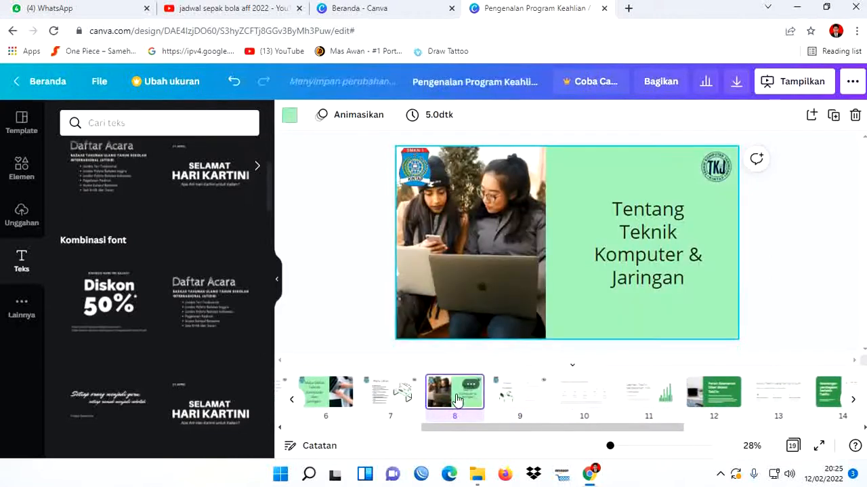
click(509, 397)
click(448, 403)
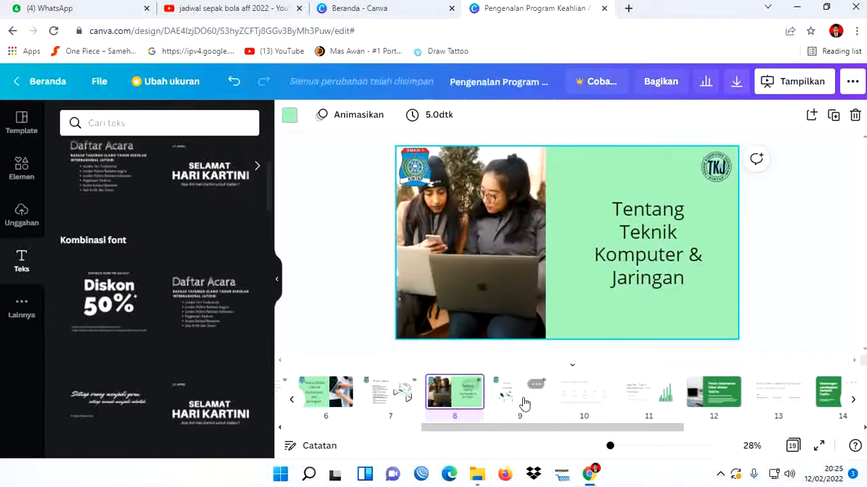
click(516, 403)
click(476, 400)
click(500, 401)
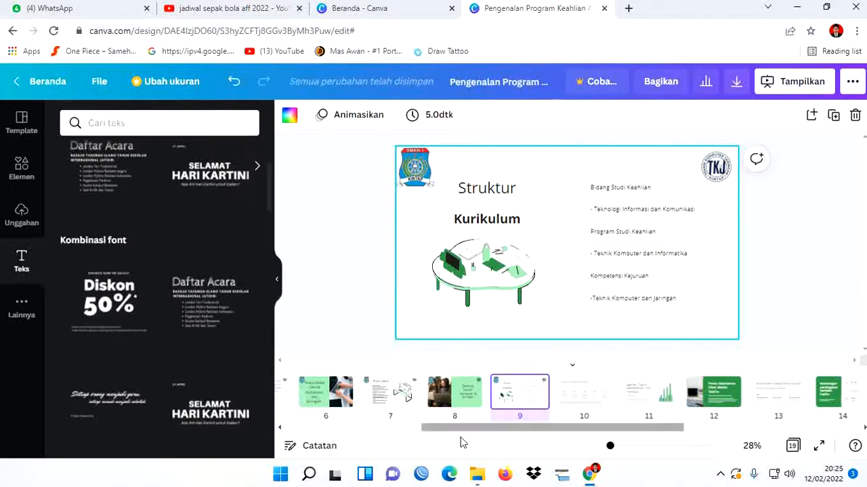
click(459, 394)
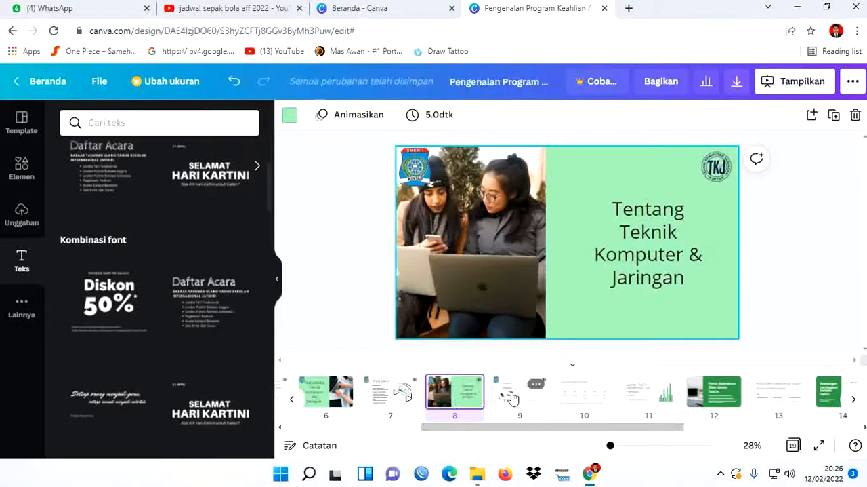
- Replace the "Struktur" heading on slide 9 with "Tentang"
click(508, 394)
click(492, 193)
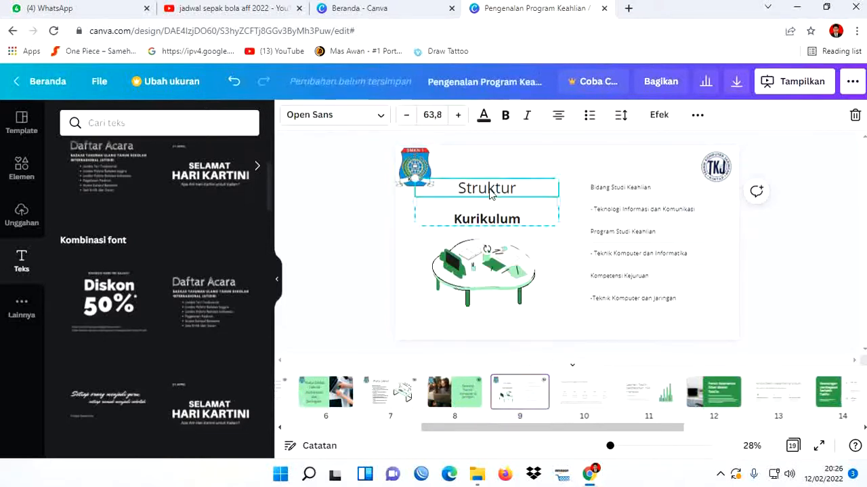
double_click(490, 189)
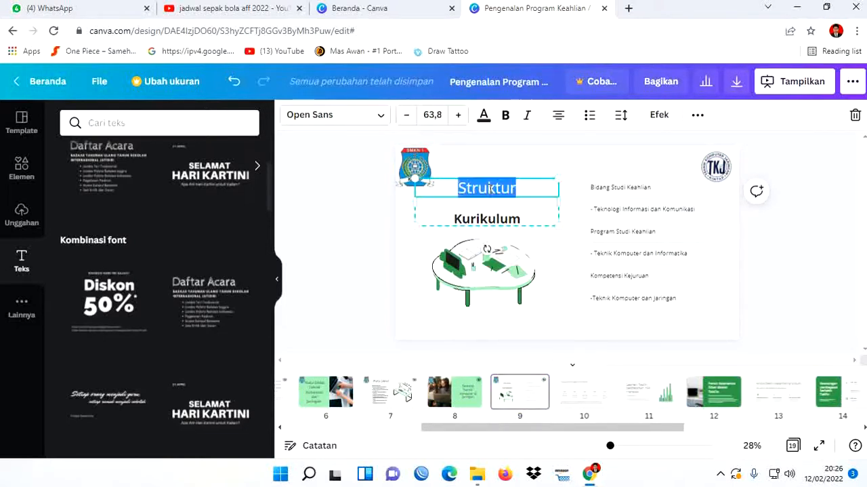
key(BackSpace)
text(Ten)
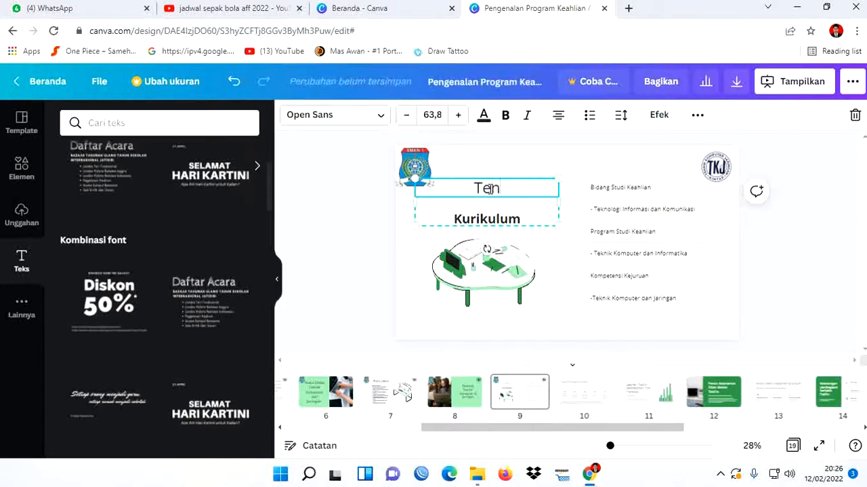
text(tang)
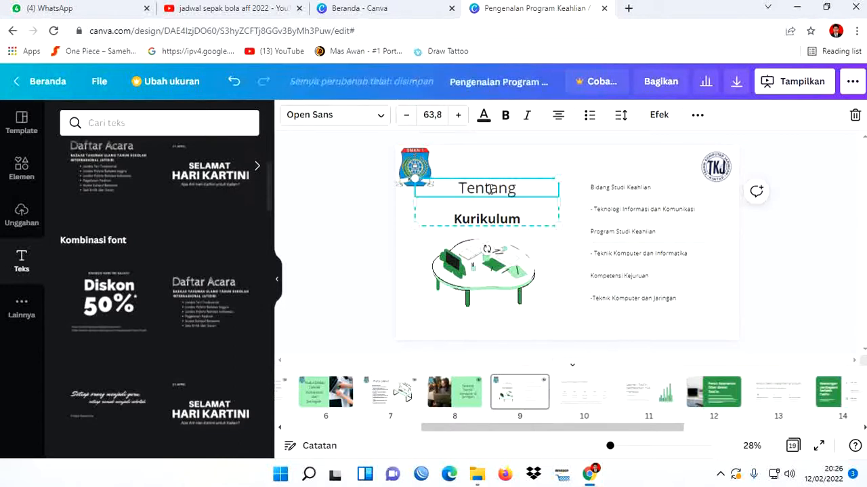
- Delete both heading lines, "Kurikulum" and "Tentang", from slide 9
click(515, 214)
double_click(519, 217)
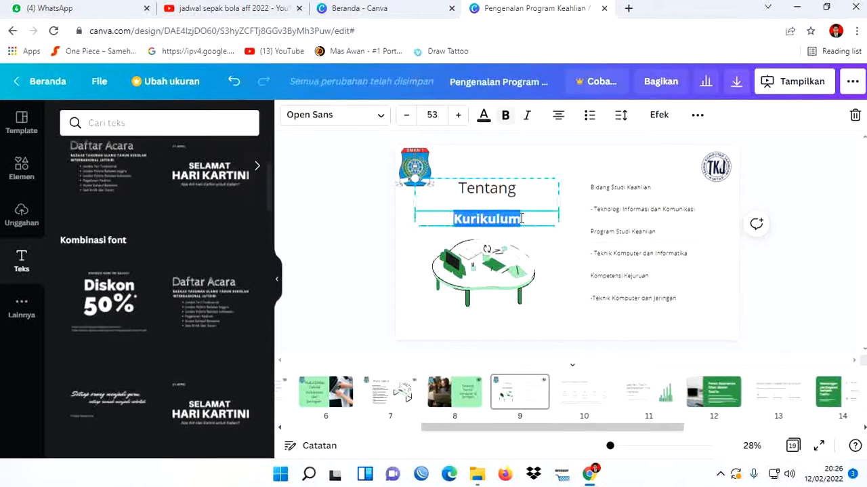
key(BackSpace)
click(510, 190)
key(BackSpace)
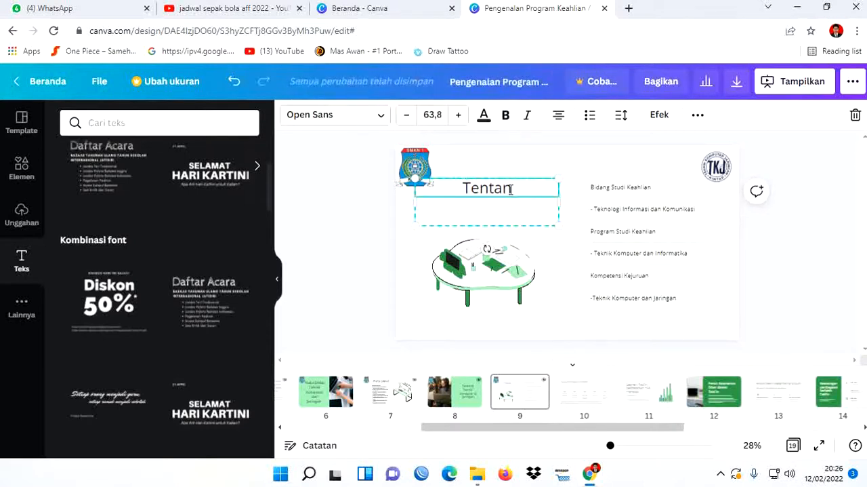
double_click(510, 189)
key(BackSpace)
click(770, 288)
- Replace the "Bidang Studi Keahlian" line on slide 9 with "Uji Kompetensi Kenaikan Kelas"
click(455, 393)
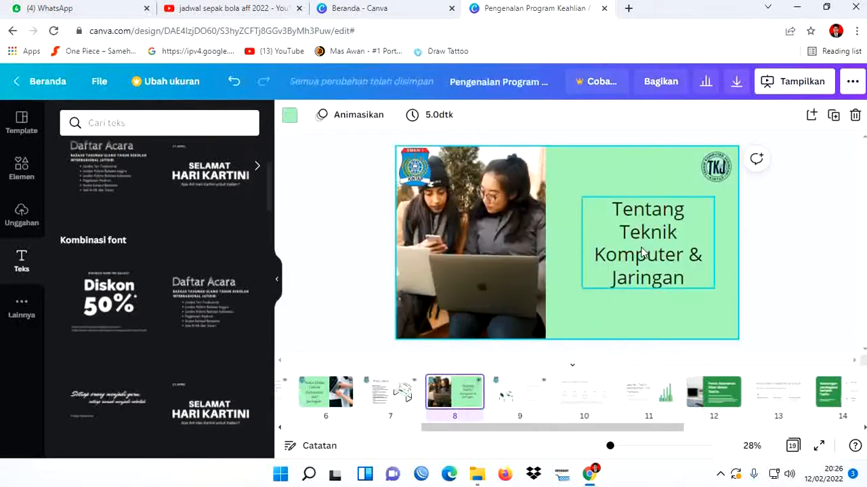
click(508, 397)
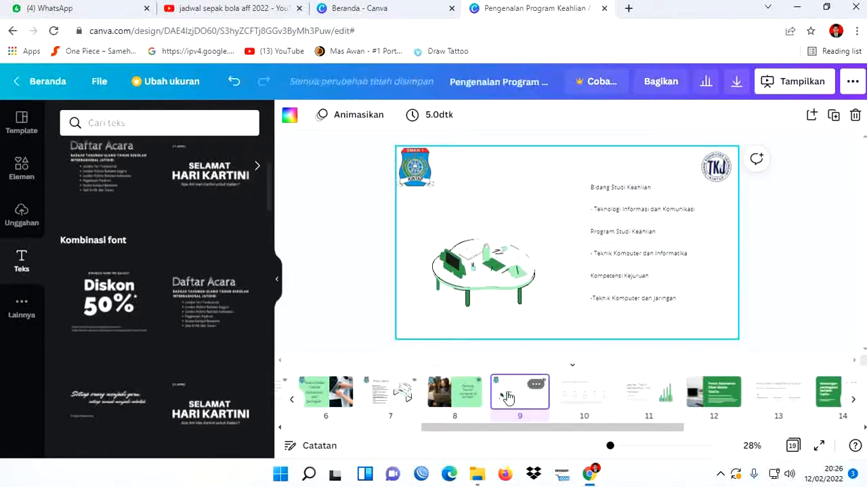
click(637, 188)
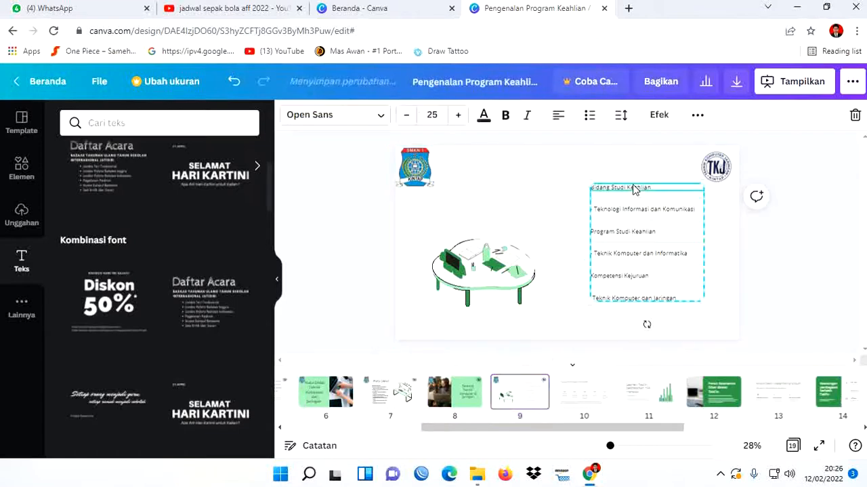
double_click(637, 188)
triple_click(636, 187)
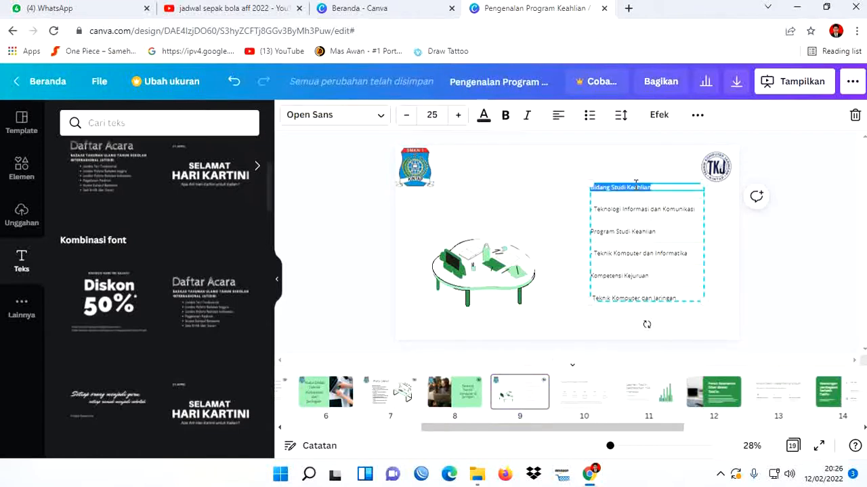
key(BackSpace)
text(Ju)
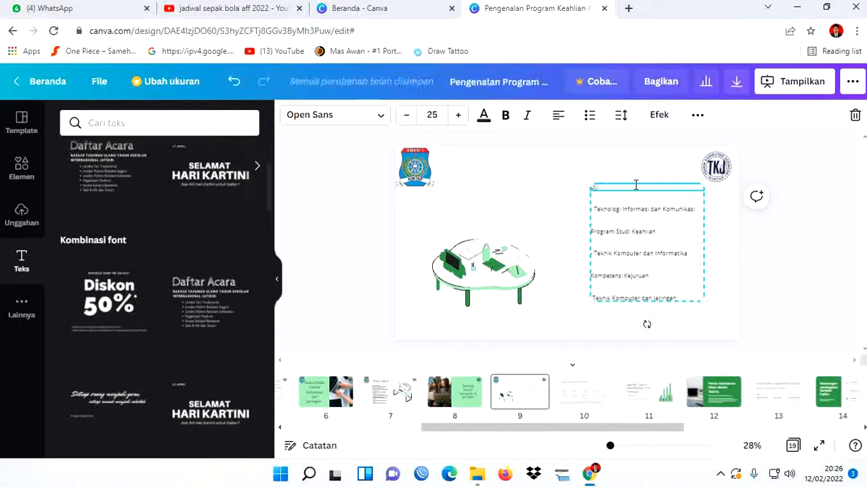
text( Kompetensi)
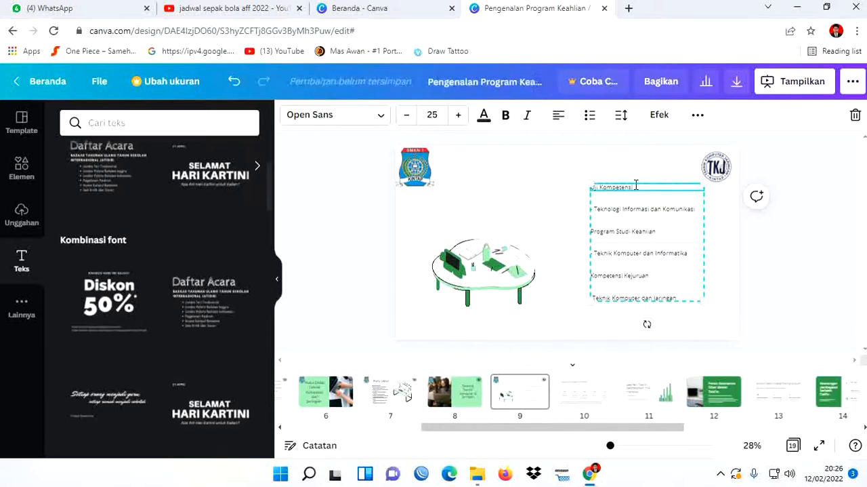
text( dan)
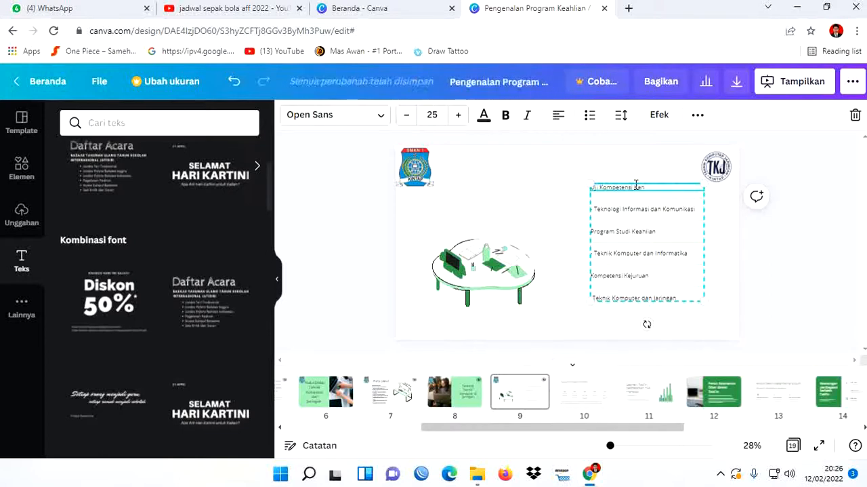
key(BackSpace)
key(BackSpace)
key(BackSpace)
text(Keahlian Kelas)
- Clear the "Teknologi Informasi dan Komunikasi" text from the line below the first item on slide 9
click(690, 214)
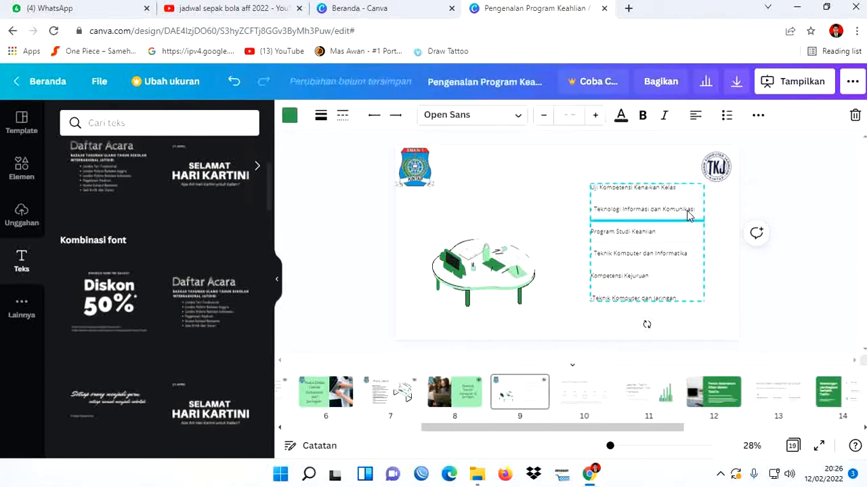
drag(696, 208, 595, 207)
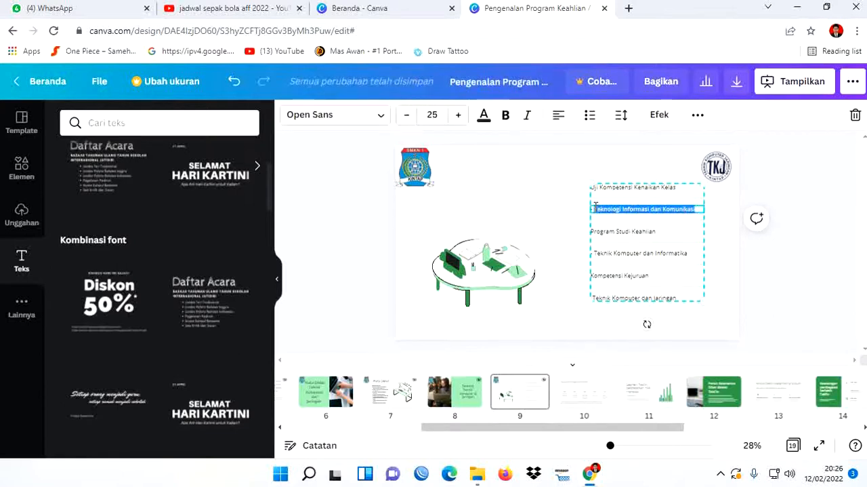
key(BackSpace)
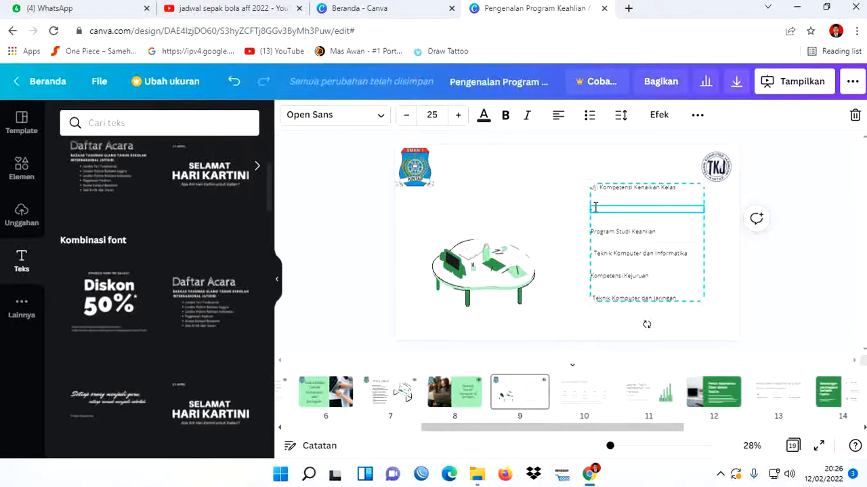
- Replace the "Program Studi Keahlian" line on slide 9 with "Praktik Kerja Industri"
click(643, 234)
drag(656, 233, 608, 235)
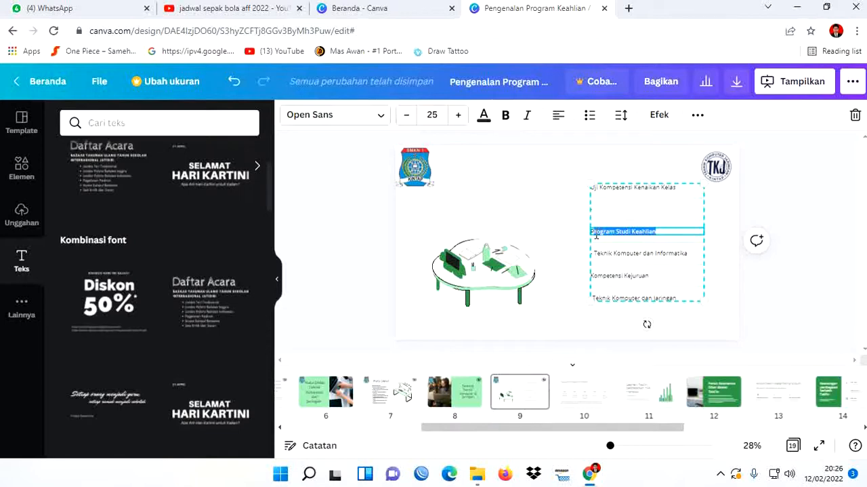
text(Paket)
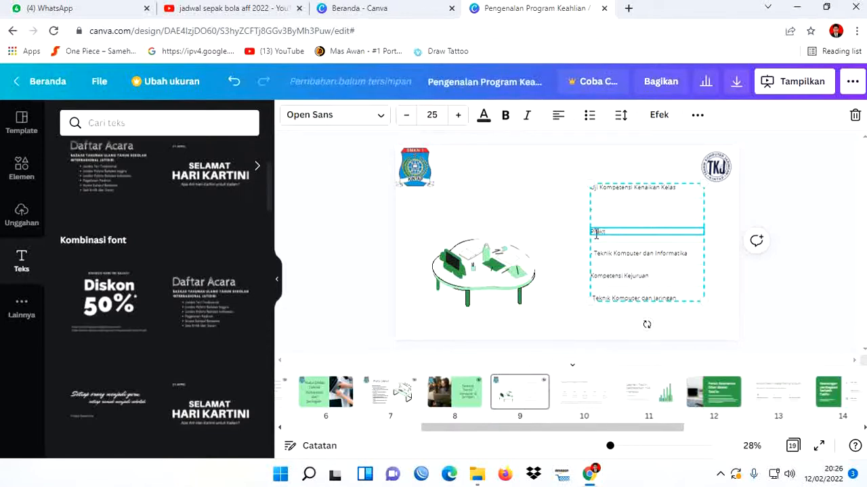
text(ik)
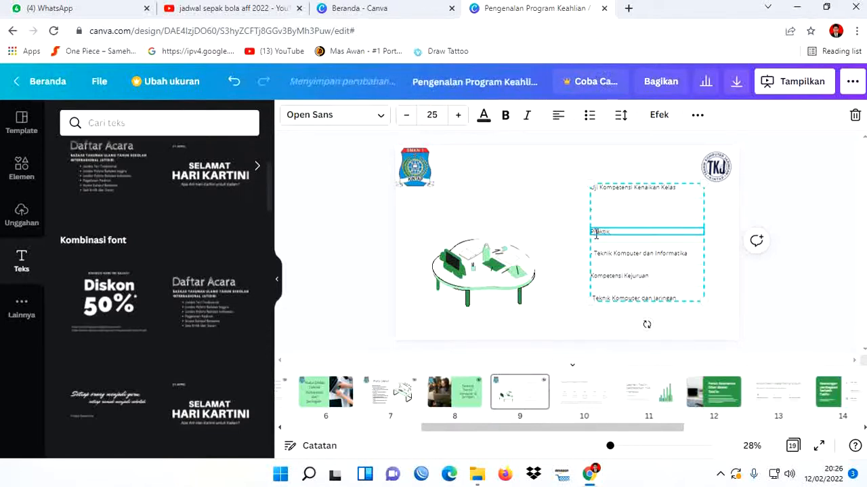
text( Kerja)
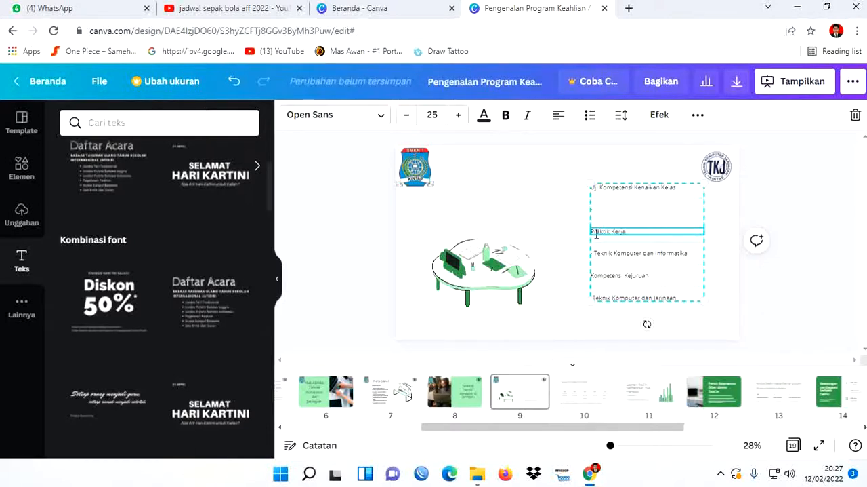
text( Lndustri)
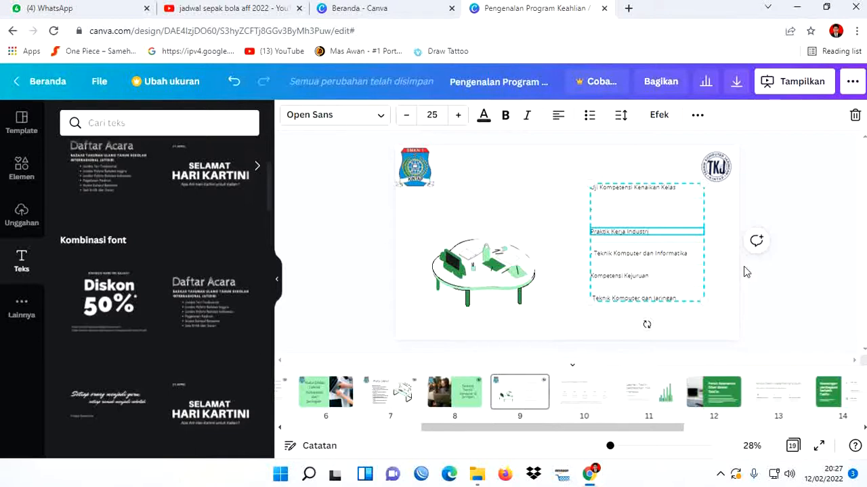
- Clear the "Teknik Komputer dan Informatika" text from the line below "Praktik Kerja Industri"
click(672, 254)
click(676, 252)
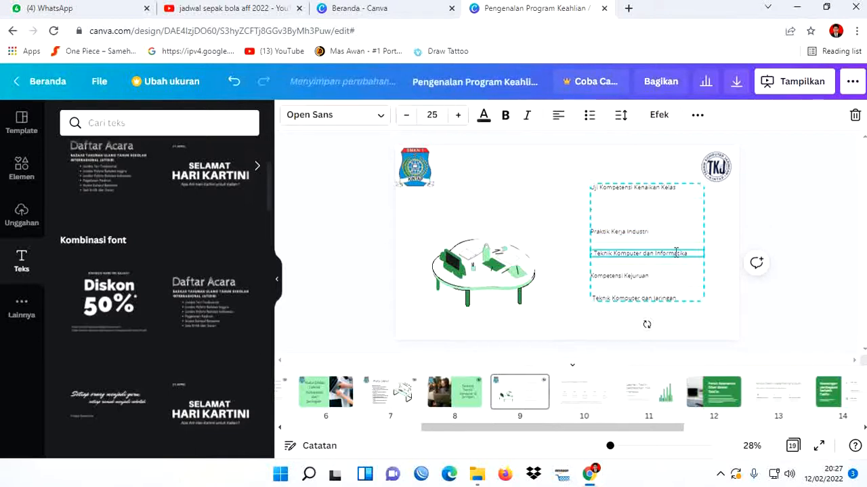
drag(688, 253, 601, 252)
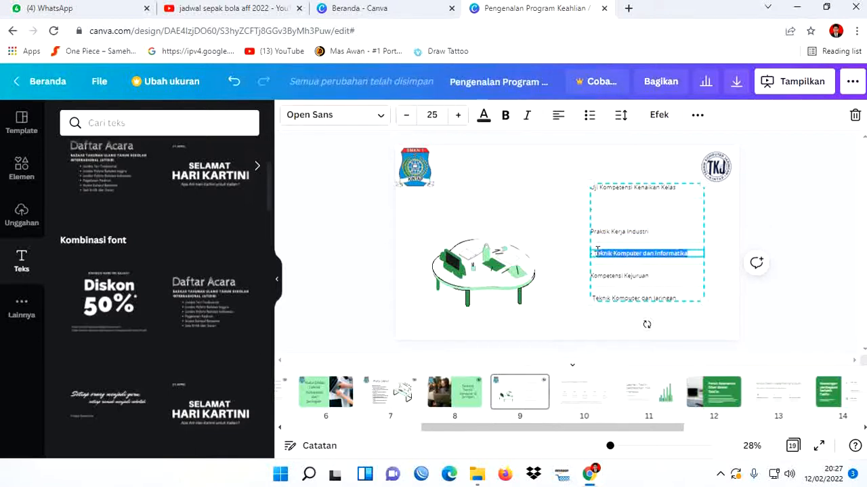
key(BackSpace)
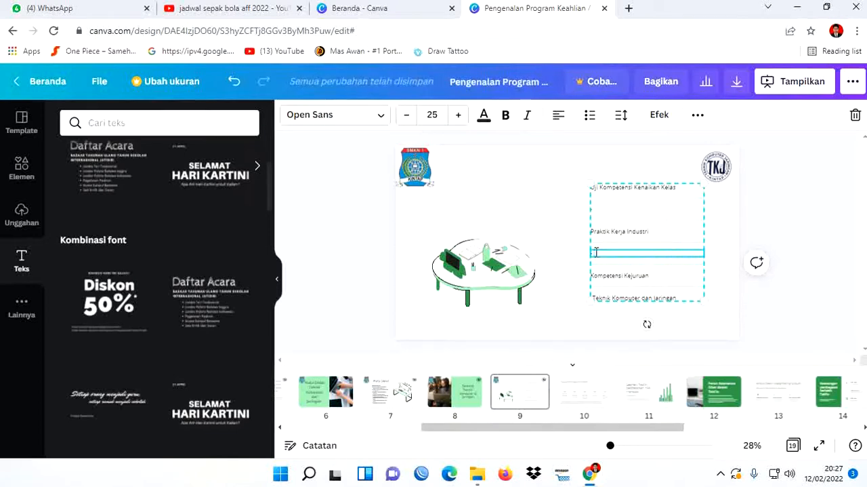
- Change the "Kompetensi Kejuruan" line on slide 9 to "Uji Kompetensi Kelulusan Sekolah"
click(644, 276)
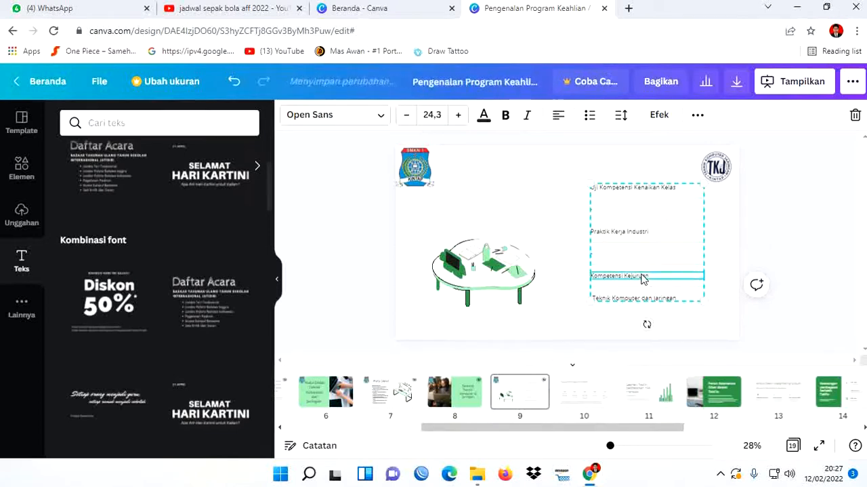
double_click(648, 276)
key(BackSpace)
key(BackSpace)
key(BackSpace)
text(i)
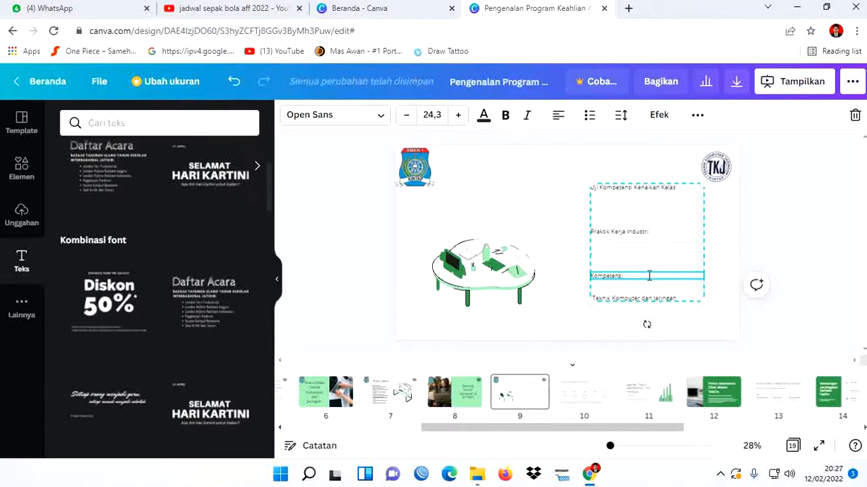
text(Uji)
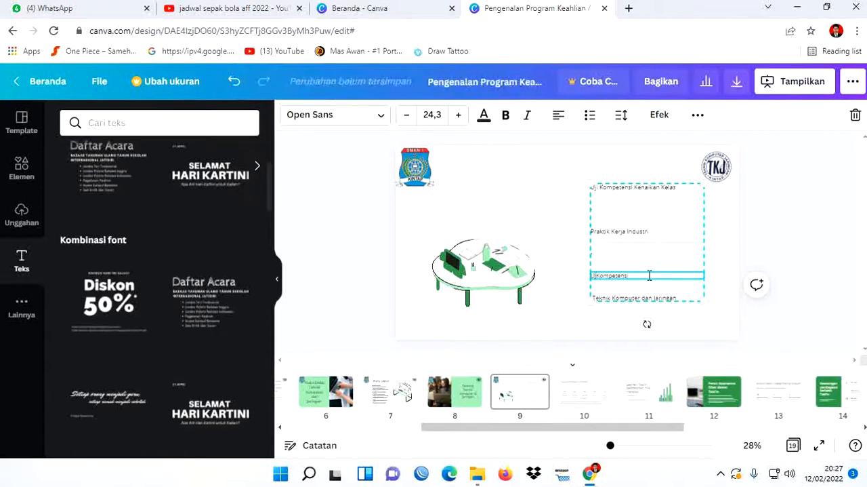
text( Kom)
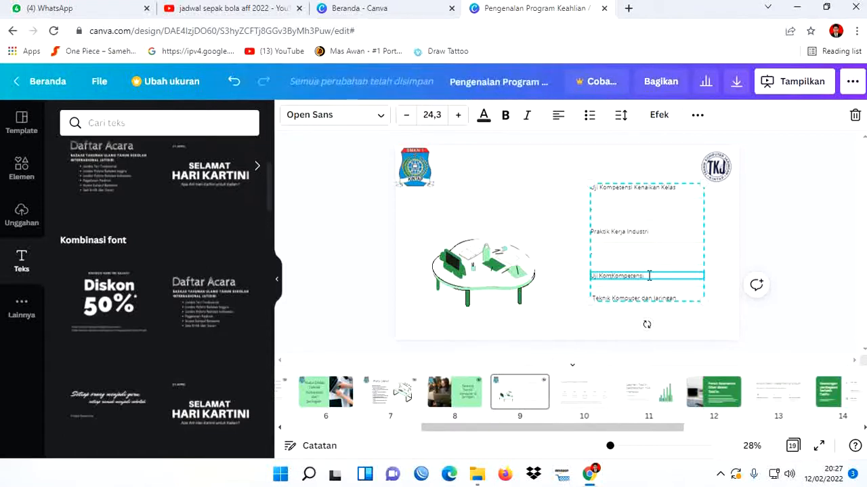
key(BackSpace)
key(BackSpace)
key(BackSpace)
text(K)
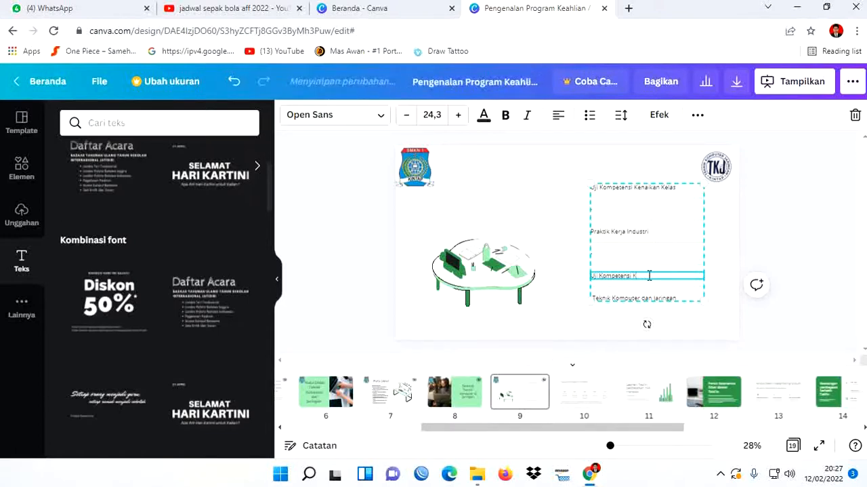
text(eahusa)
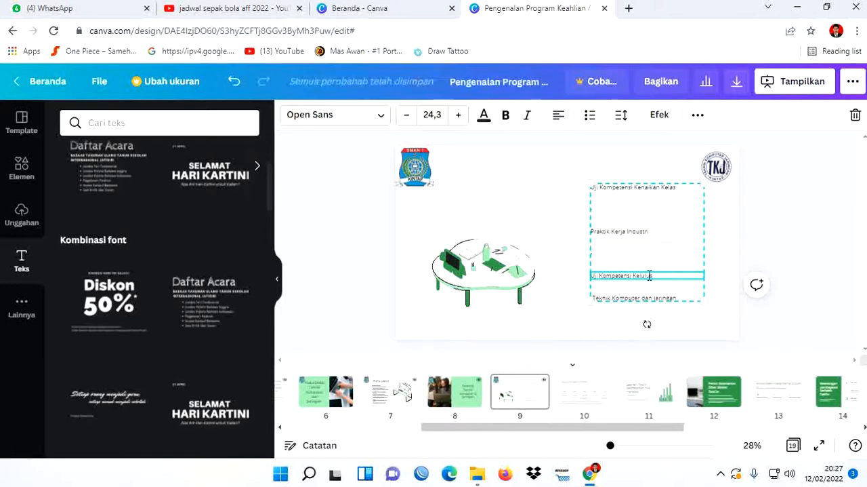
text(n Sekolah)
- Clear the "Teknik Komputer dan Jaringan" text from the last line of the slide 9 list
click(669, 299)
double_click(668, 298)
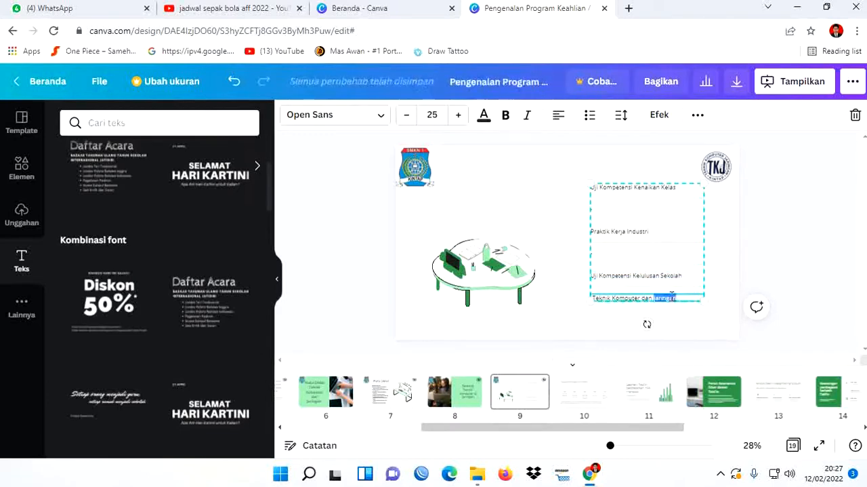
key(BackSpace)
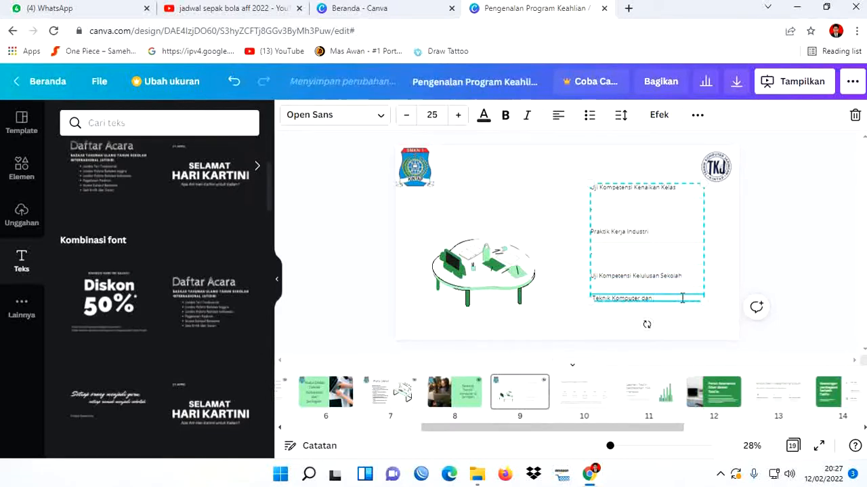
key(BackSpace)
key(BackSpace)
key(BackSpace)
key(BackSpace)
key(BackSpace)
key(BackSpace)
key(BackSpace)
key(BackSpace)
key(BackSpace)
key(BackSpace)
key(BackSpace)
key(BackSpace)
key(BackSpace)
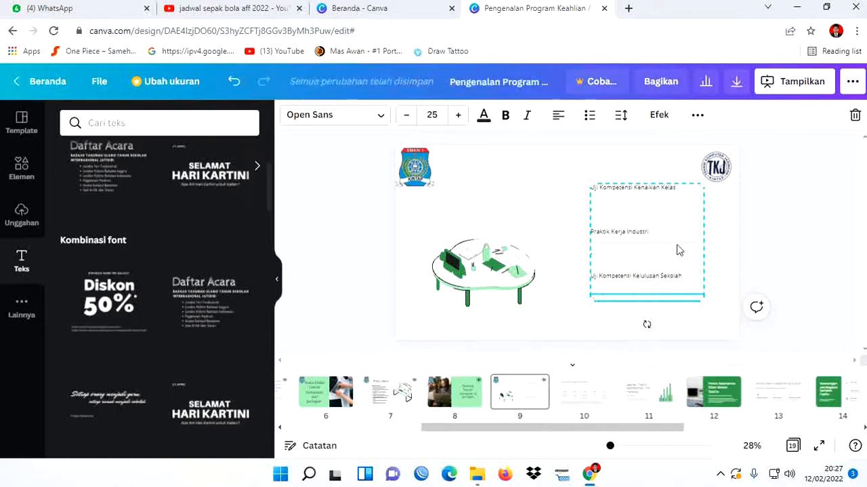
- Enter "Ujian Praktikum Kenaikan kelas XI" in the empty line below "Uji Kompetensi Kenaikan Kelas"
click(619, 207)
key(Delete)
key(Delete)
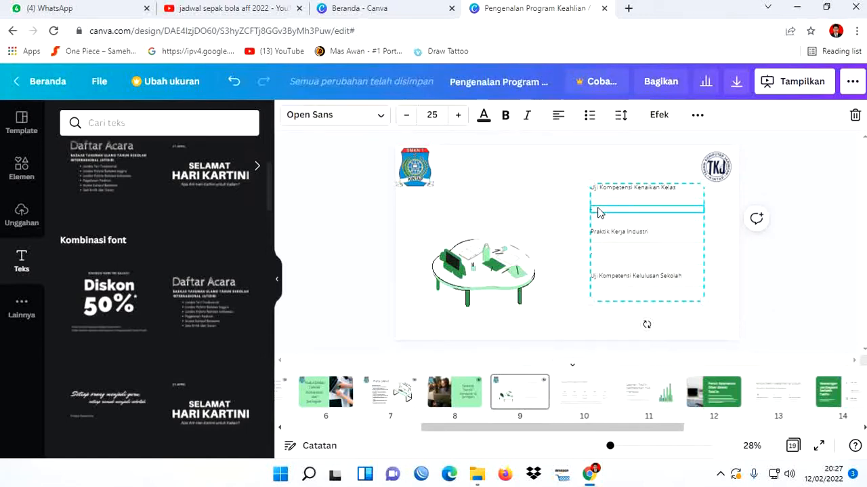
text(U)
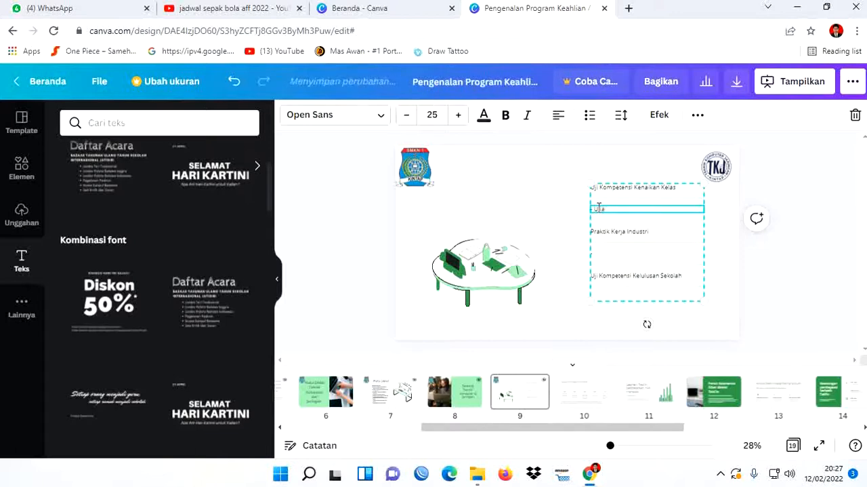
text(jian Praktikum)
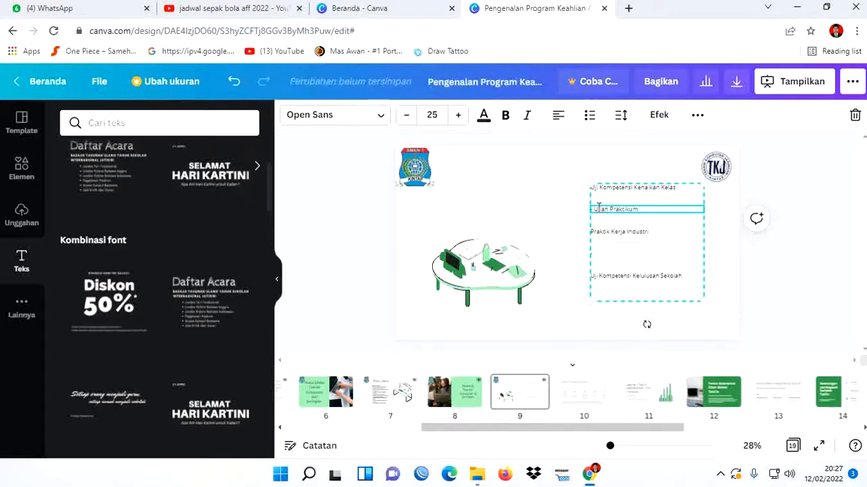
text( Kenaikan)
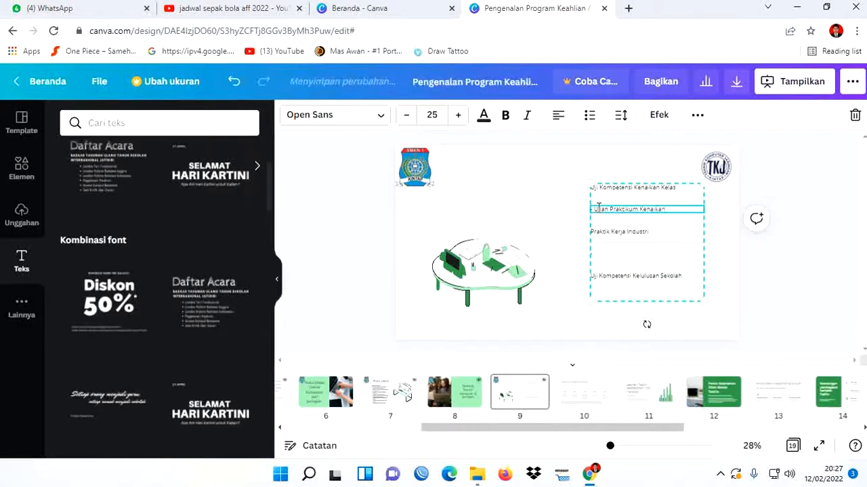
text( Kelas XI)
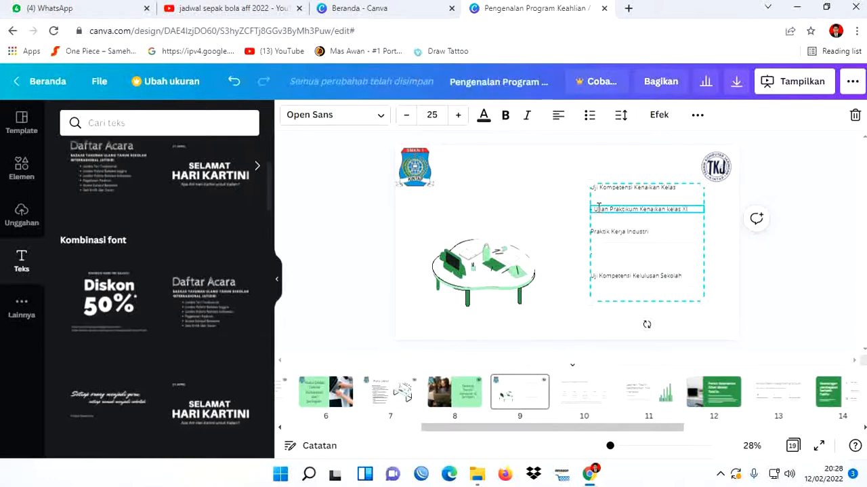
- Enter "Magang Kerja di Awal Semester 2 Kelas XI" in the empty line below "Praktik Kerja Industri" on slide 9
click(605, 261)
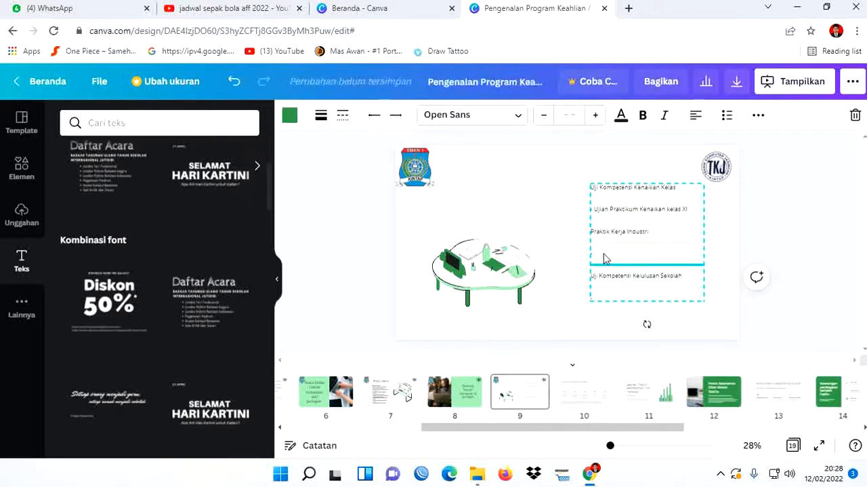
click(601, 254)
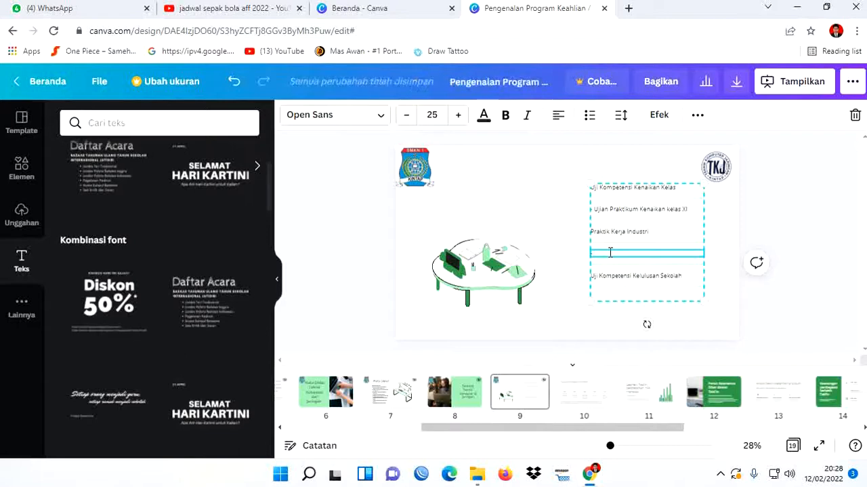
text(Magang Kerja di Awal Kelas)
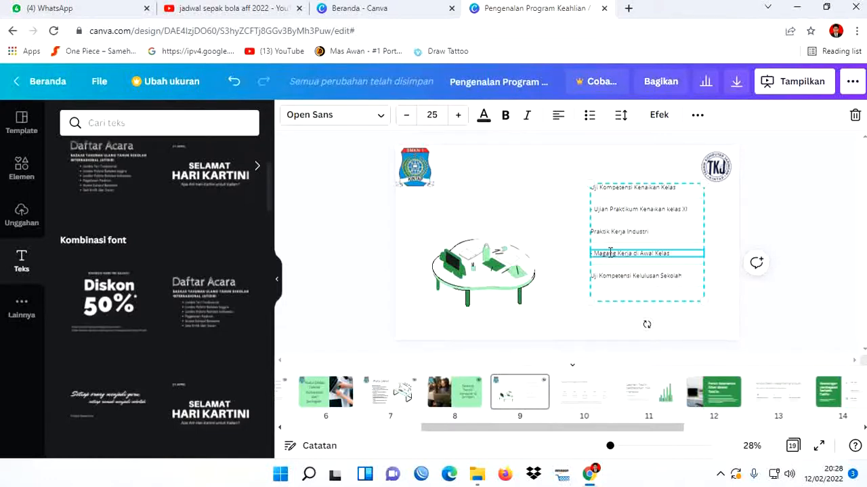
key(BackSpace)
key(BackSpace)
key(BackSpace)
key(BackSpace)
key(BackSpace)
text(Semester 2 Kelas XI)
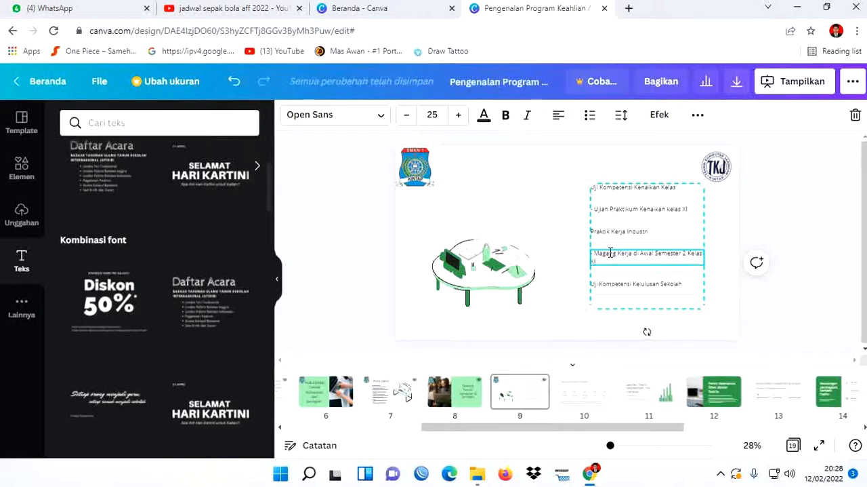
click(793, 294)
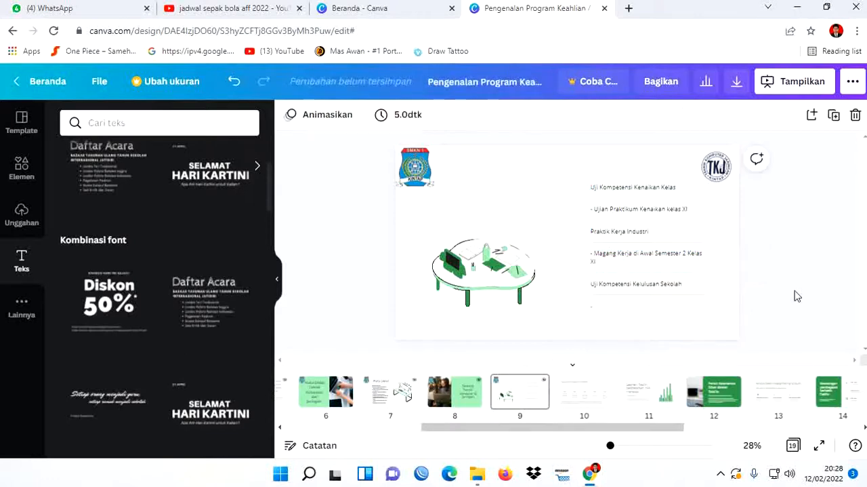
- Enlarge the grouped text list on slide 9 proportionally until its detail lines reach a font size of about 31
click(681, 261)
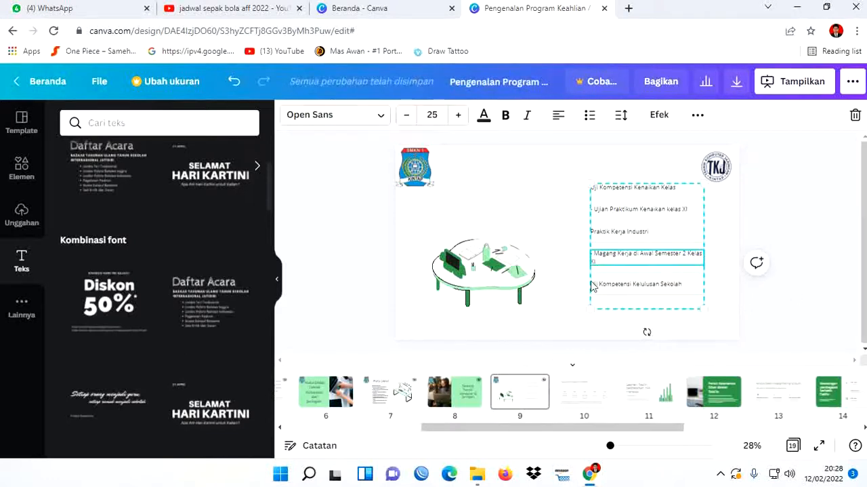
drag(589, 310, 585, 324)
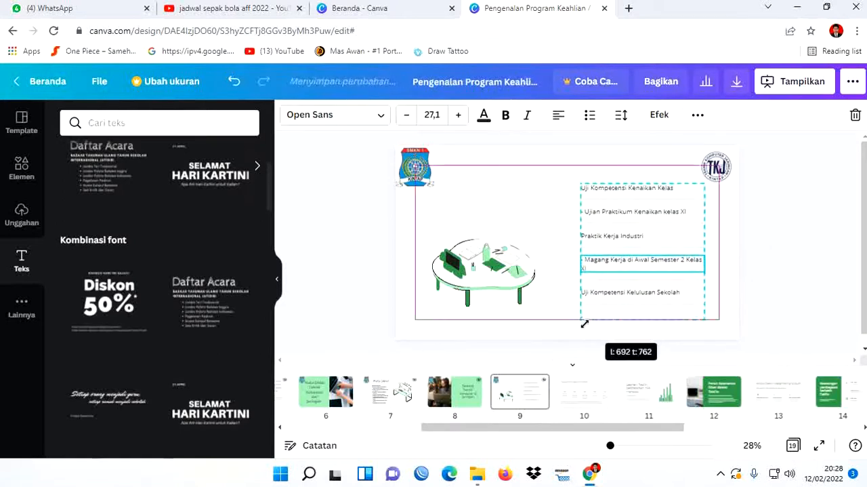
drag(704, 320, 717, 332)
click(790, 306)
click(699, 264)
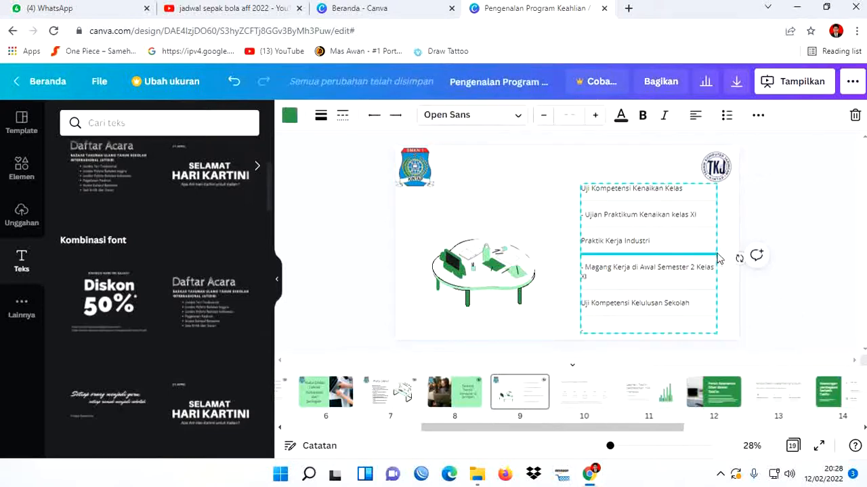
click(786, 300)
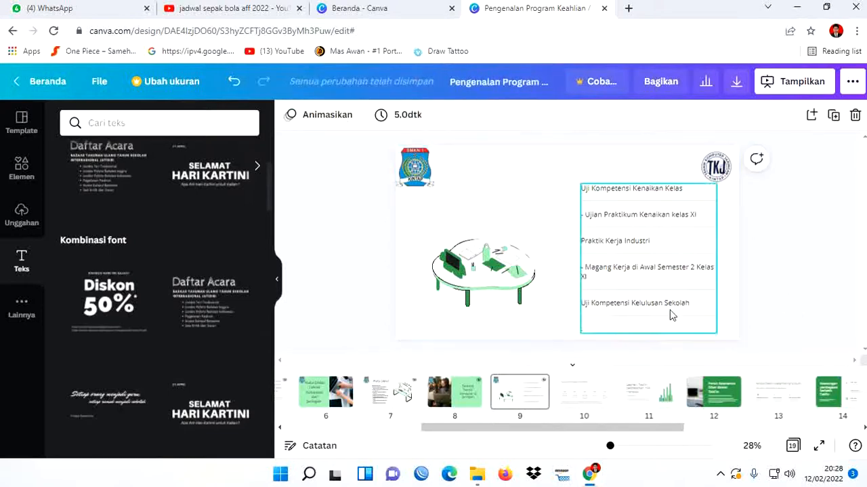
click(580, 285)
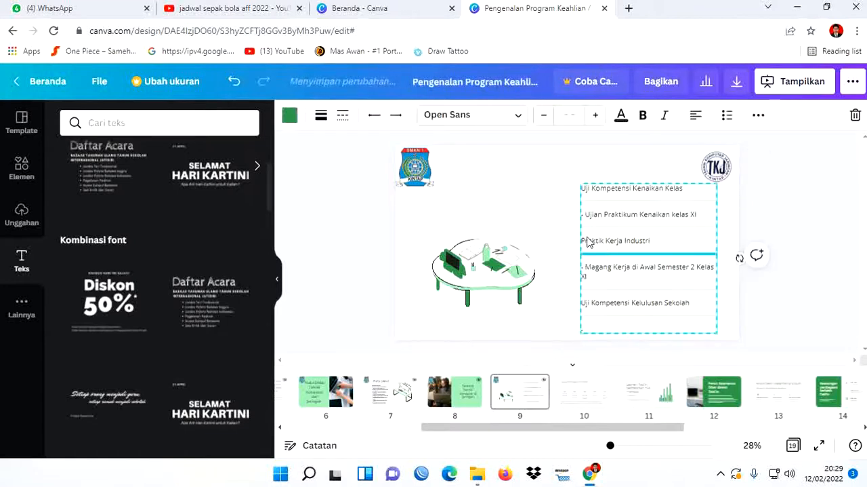
drag(580, 188, 576, 182)
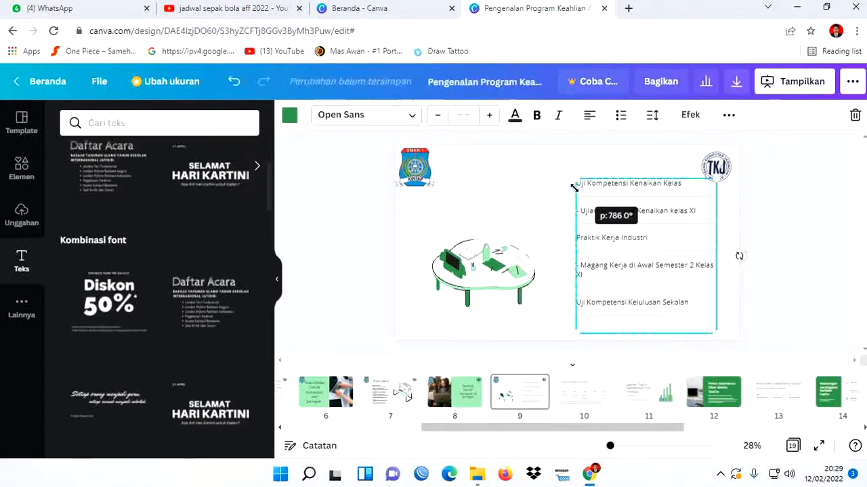
click(797, 273)
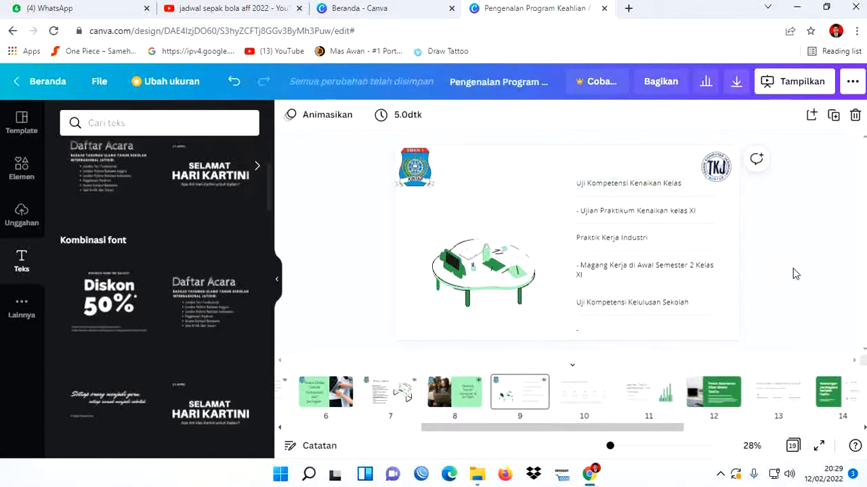
click(705, 254)
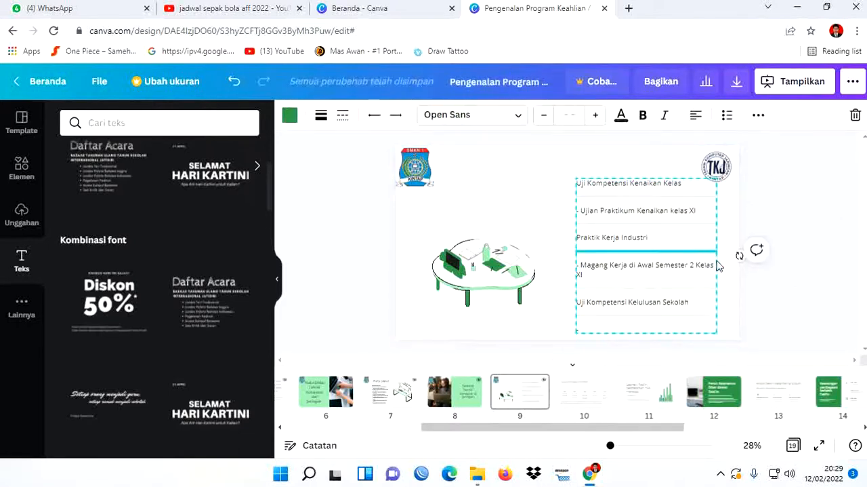
click(786, 294)
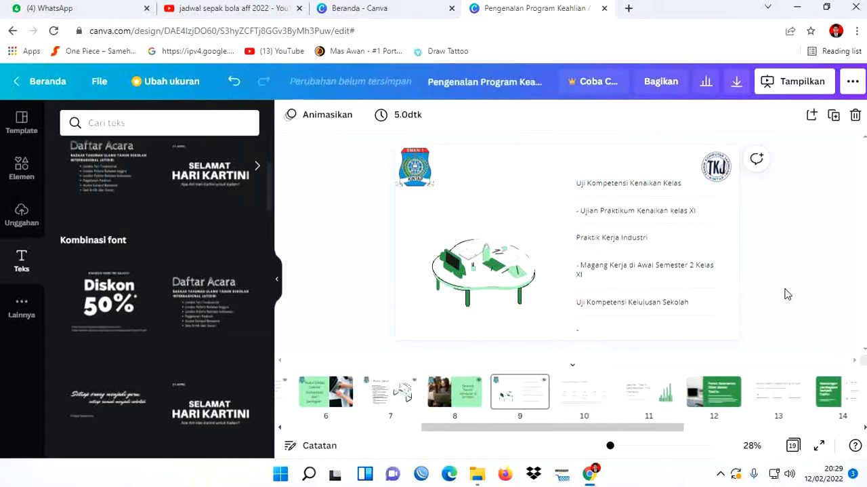
- Shorten the internship line to "Magang di Awal Semester 2 Kelas XI" by removing the word "Kerja"
click(654, 303)
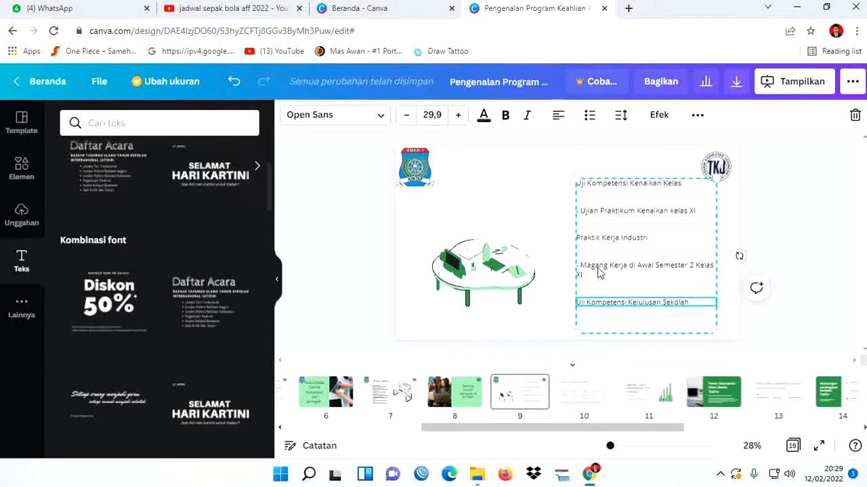
click(625, 268)
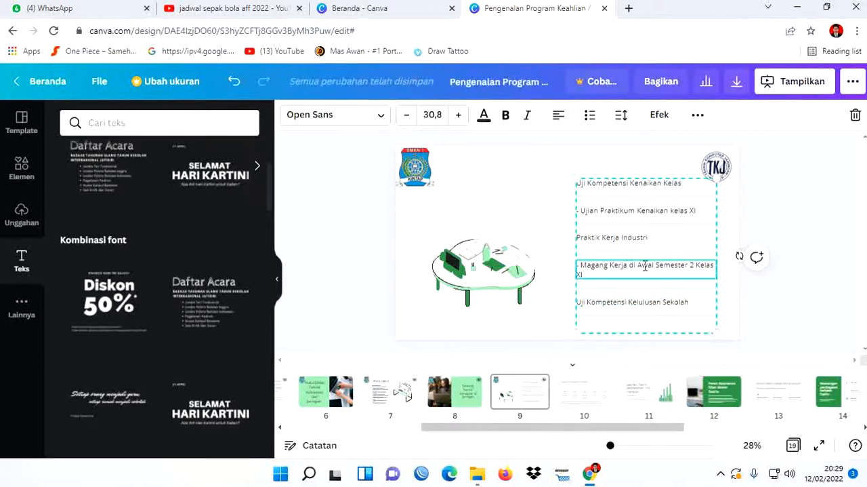
key(BackSpace)
key(BackSpace)
key(BackSpace)
key(BackSpace)
key(BackSpace)
key(BackSpace)
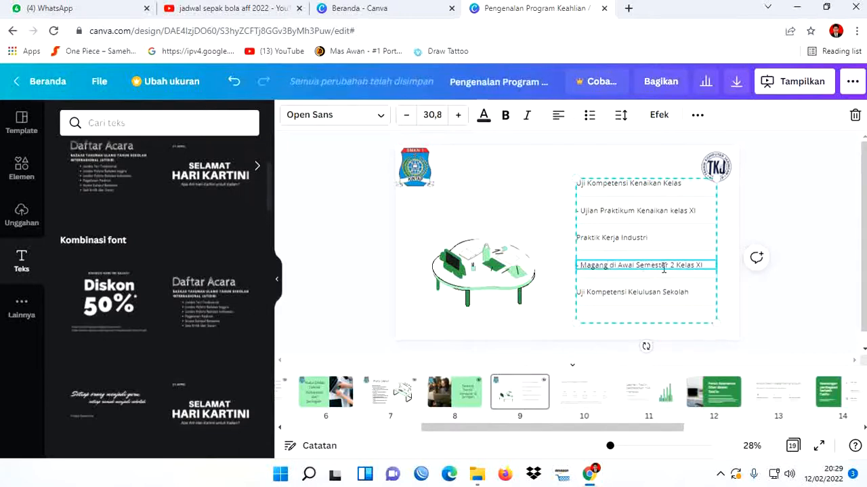
- Enter "Ujian Praktikum Kelulusan Sekolah" in the empty last line below "Uji Kompetensi Kelulusan Sekolah"
click(685, 292)
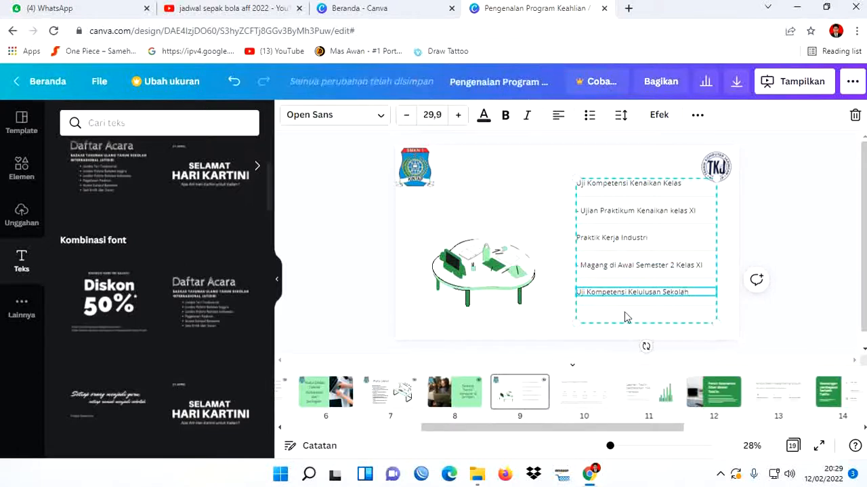
click(596, 316)
click(587, 315)
click(596, 317)
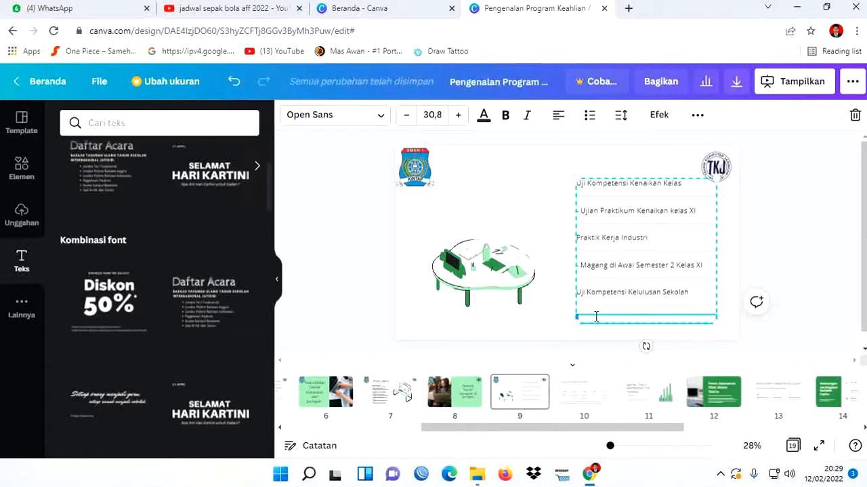
text(- )
text(Ujian)
text( Pr)
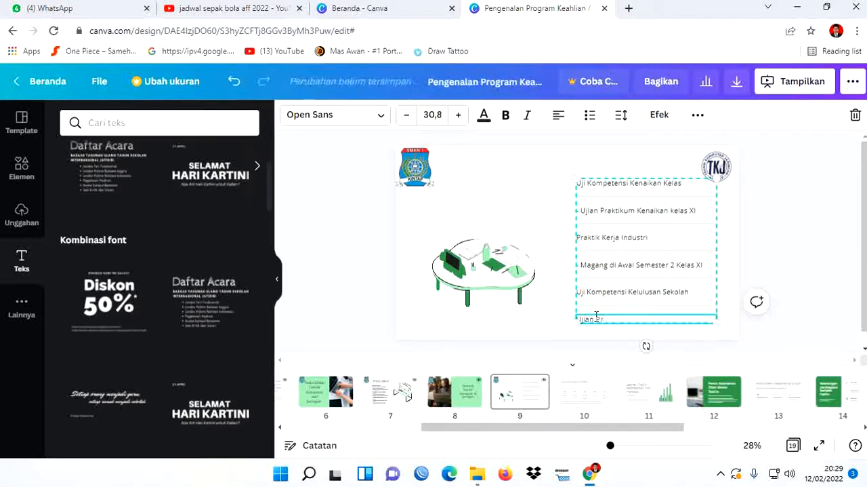
text(aktiku)
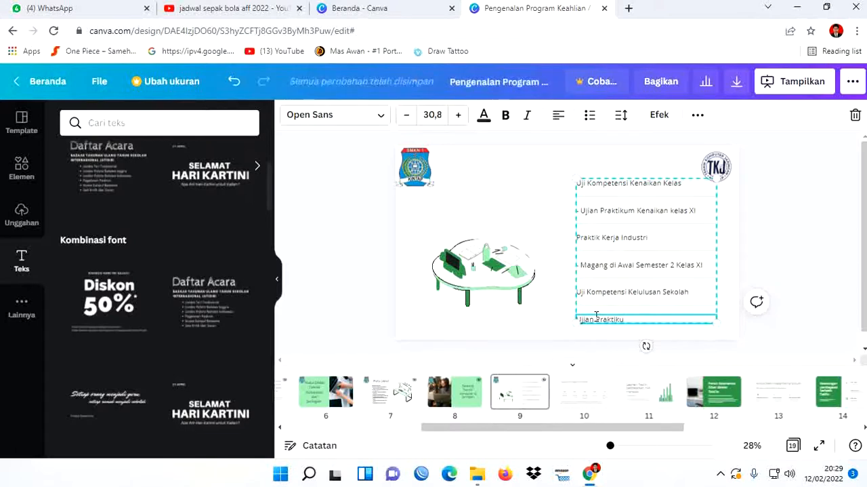
text(m Kel)
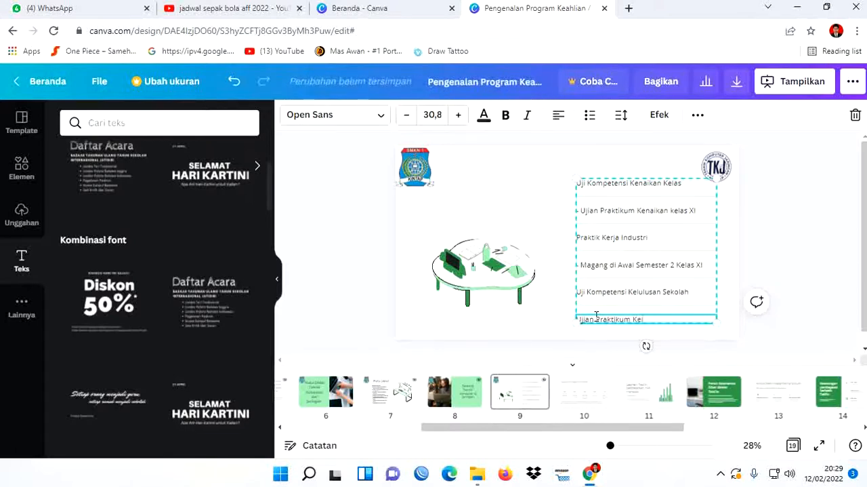
text(ulusa)
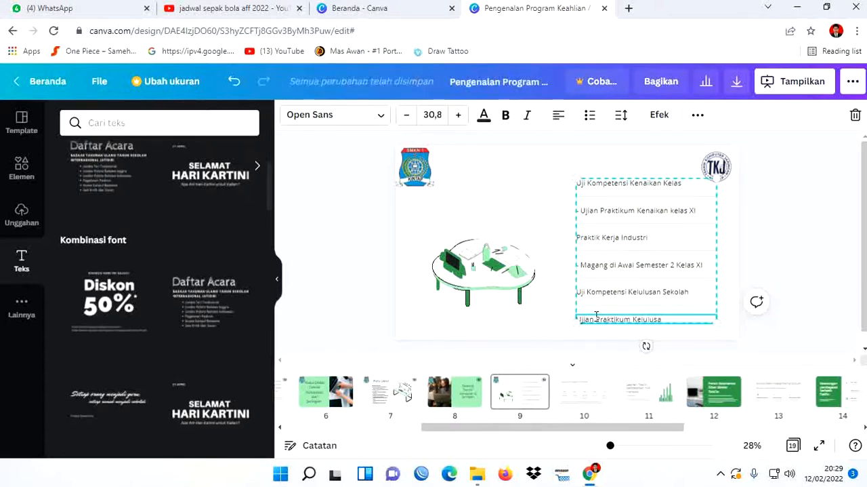
text(n Seko)
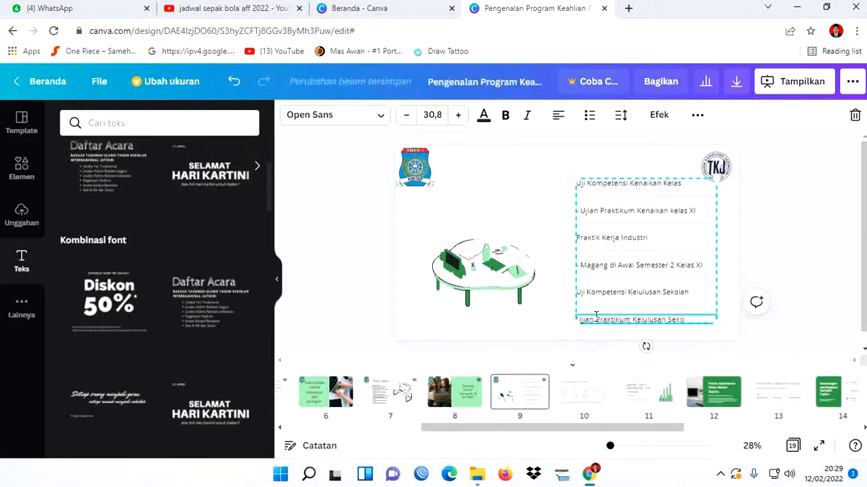
text(lah)
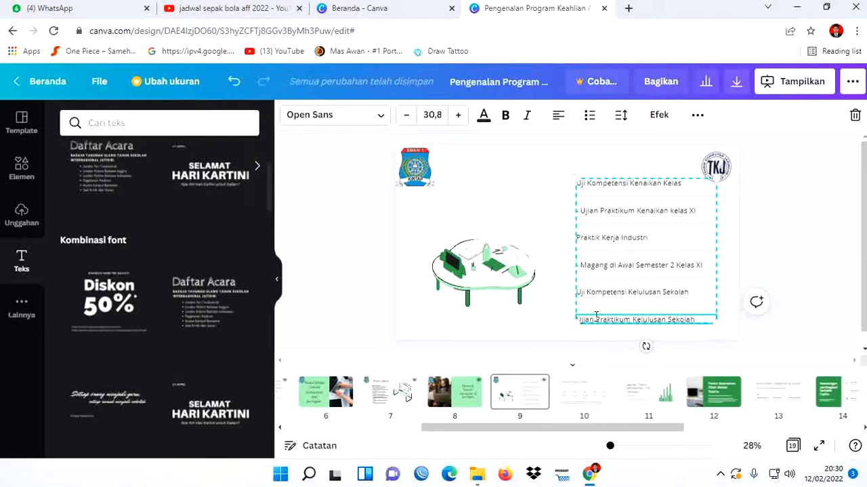
- Add "Dilaksanakan di kelas XII ( Semester Akhir)" on a new line under "Ujian Praktikum Kelulusan Sekolah"
key(Return)
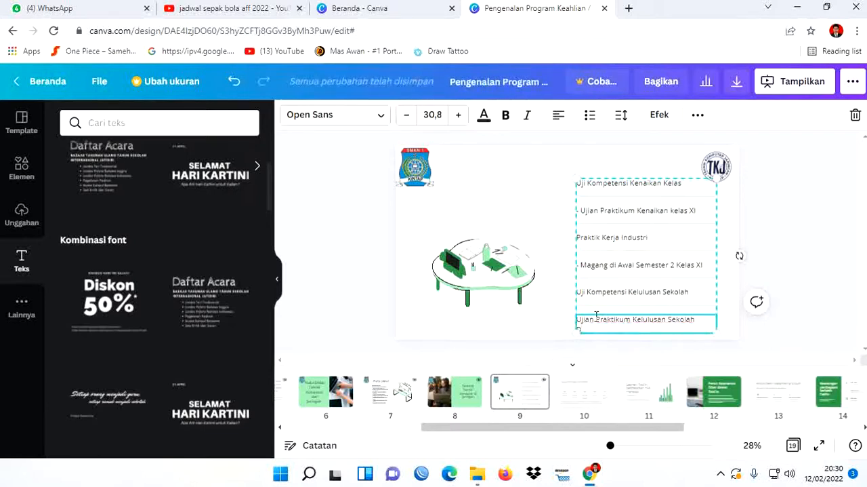
text(Dilaksanakan)
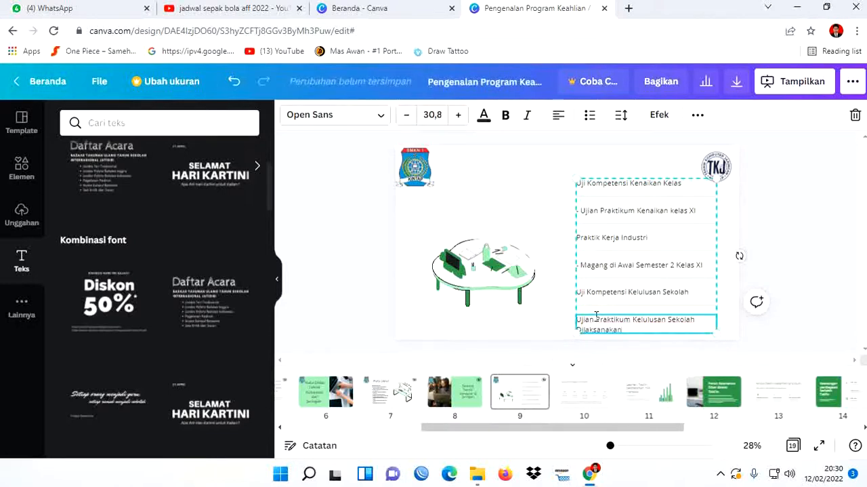
text( di kl)
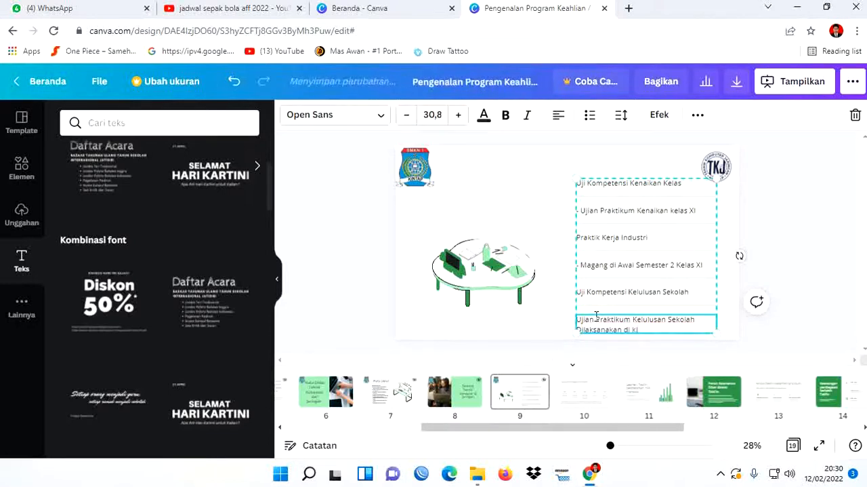
key(BackSpace)
text(elas XII)
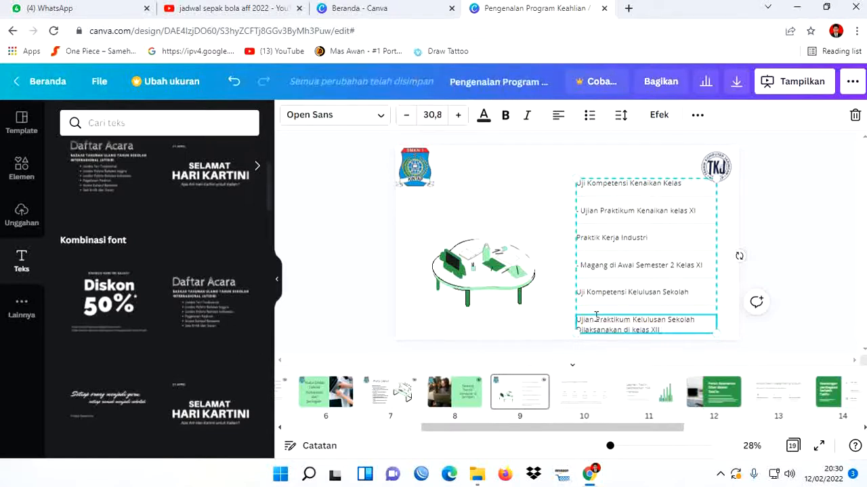
text( ( Semester Akhir)
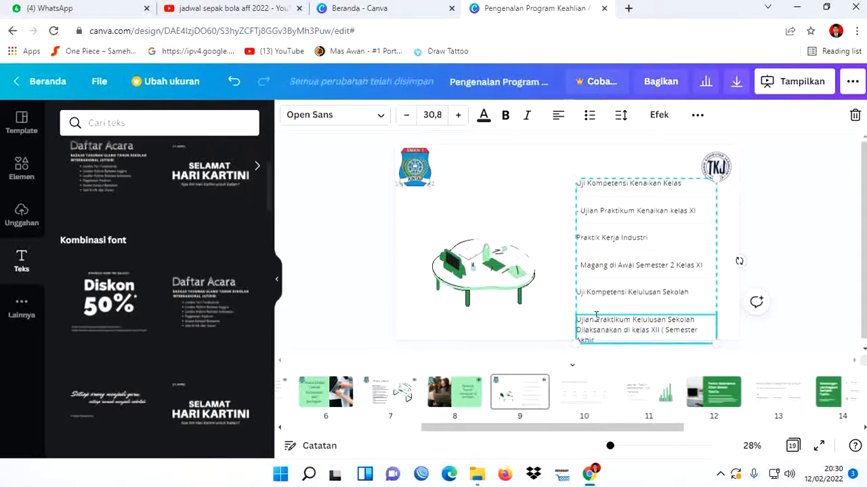
text())
- Enlarge the slide 9 text list until its detail lines reach about size 33, and nudge the group upward to fit the slide
drag(576, 178, 568, 164)
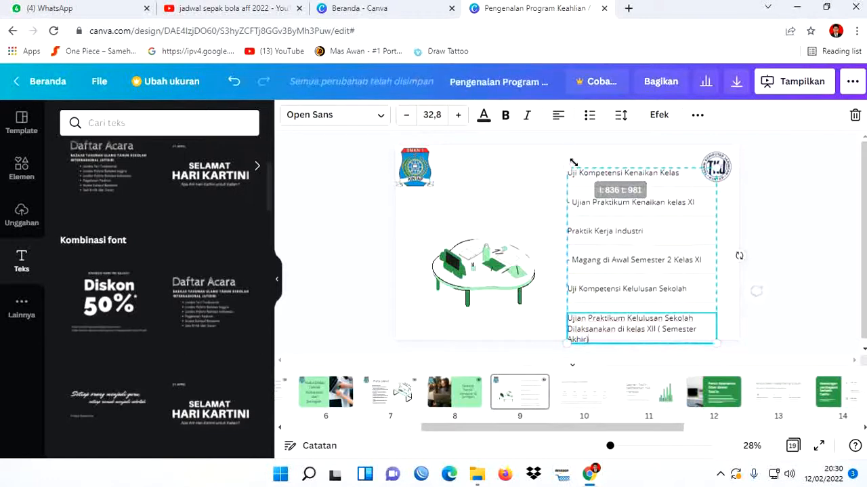
click(784, 219)
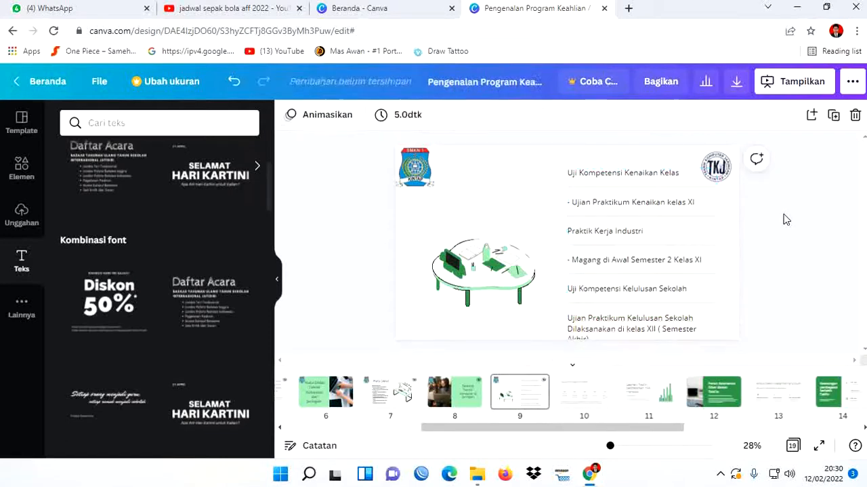
click(664, 216)
key(Up)
key(Up)
key(Up)
key(Up)
key(Up)
key(Up)
key(Up)
key(Up)
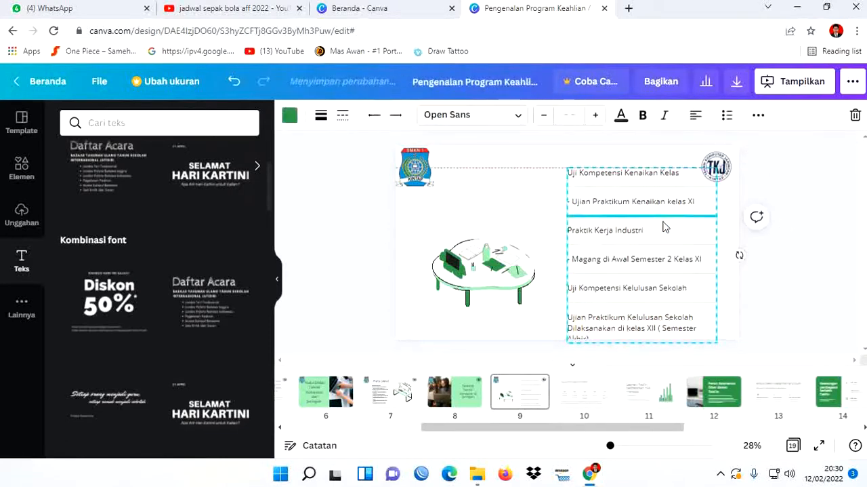
key(Up)
key(Up)
key(Up)
key(Up)
key(Up)
key(Up)
key(Up)
key(Up)
key(Up)
key(Up)
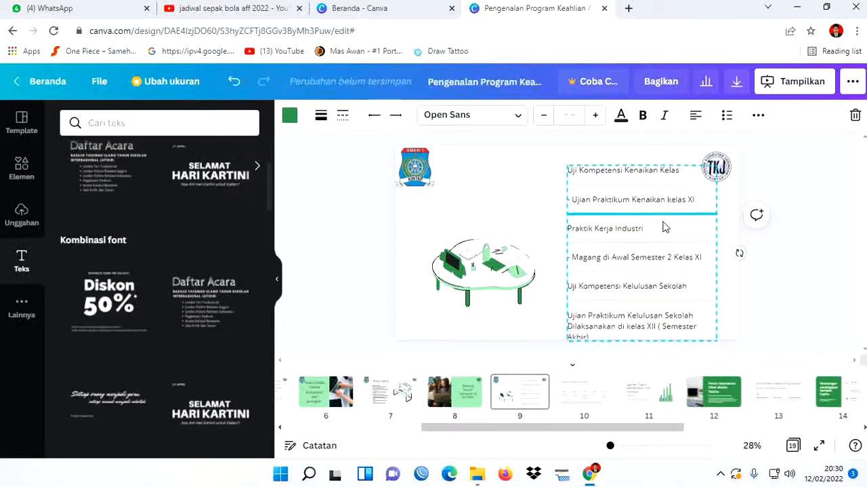
key(Up)
key(Up)
key(Up)
key(Up)
key(Up)
key(Up)
key(Up)
key(Up)
key(Up)
key(Up)
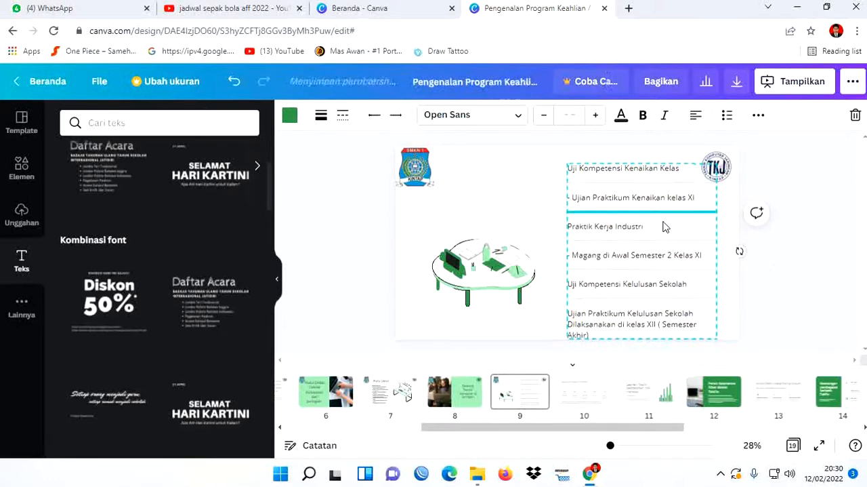
- Nudge the slide 9 text list slightly further upward and deselect it
key(Up)
key(Up)
key(Up)
key(Up)
key(Up)
key(Up)
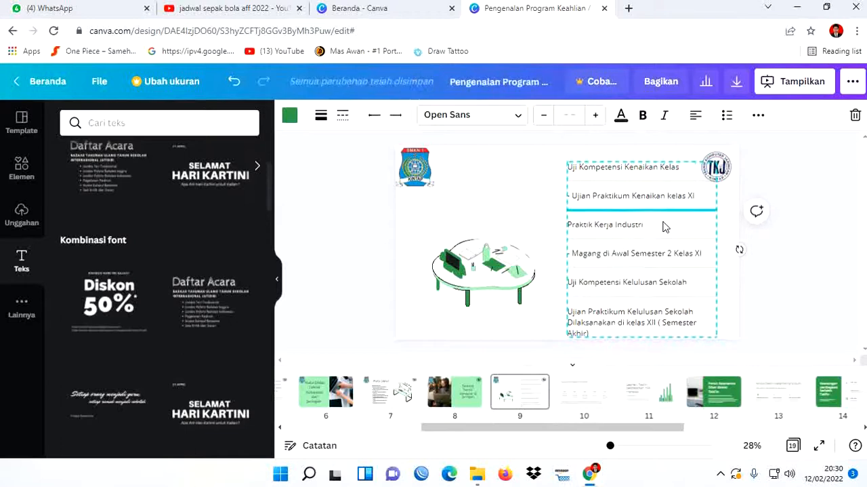
click(786, 263)
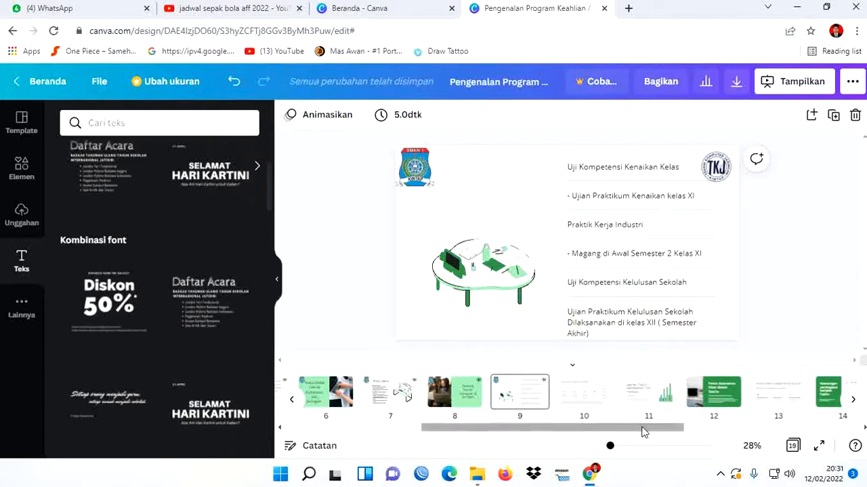
drag(638, 434, 680, 431)
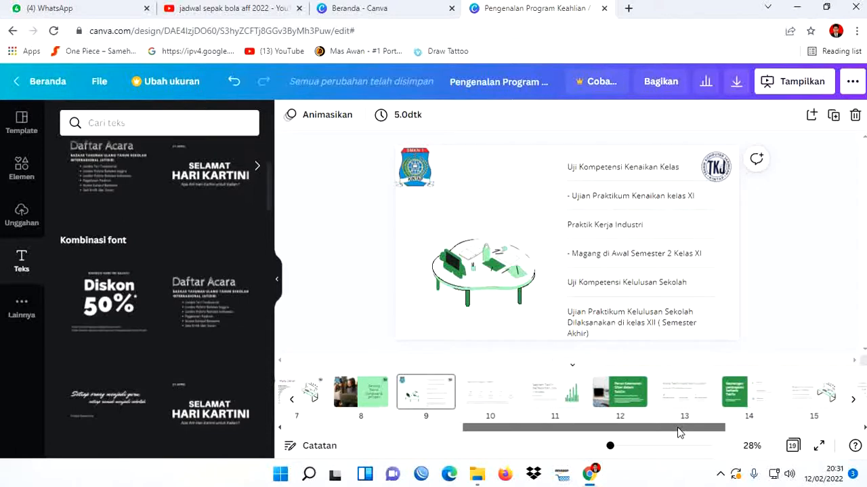
click(627, 398)
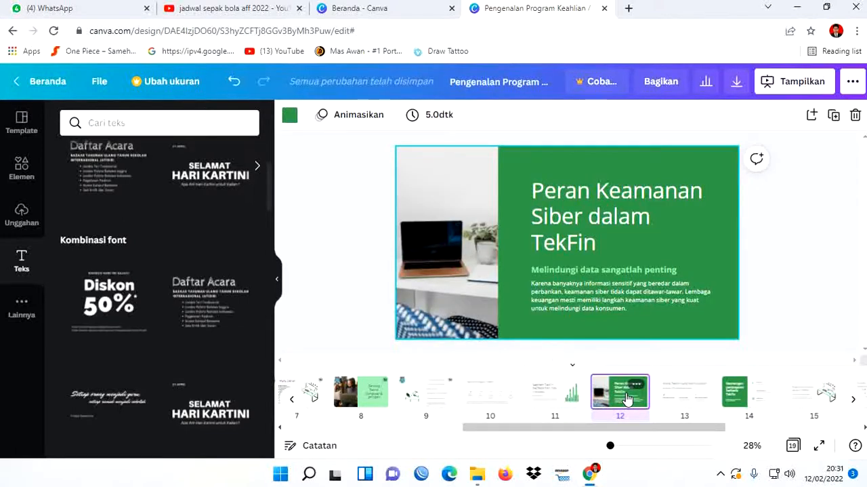
drag(627, 399, 610, 392)
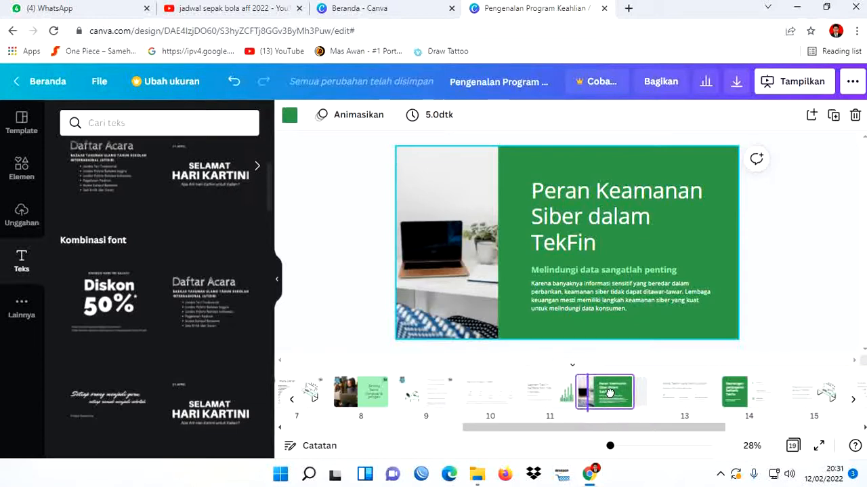
drag(610, 392, 620, 393)
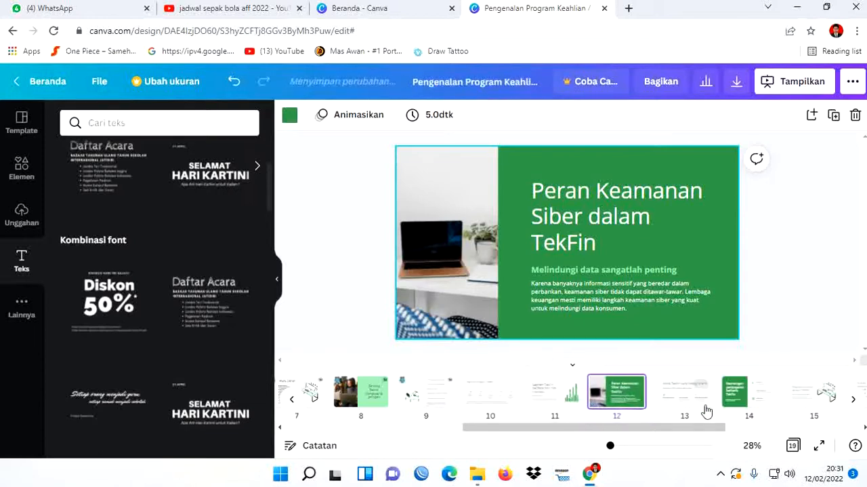
- Move slide 14, "Keuntungan pembayaran berbasis TekFin", directly after slide 9 so it becomes slide 10
click(746, 403)
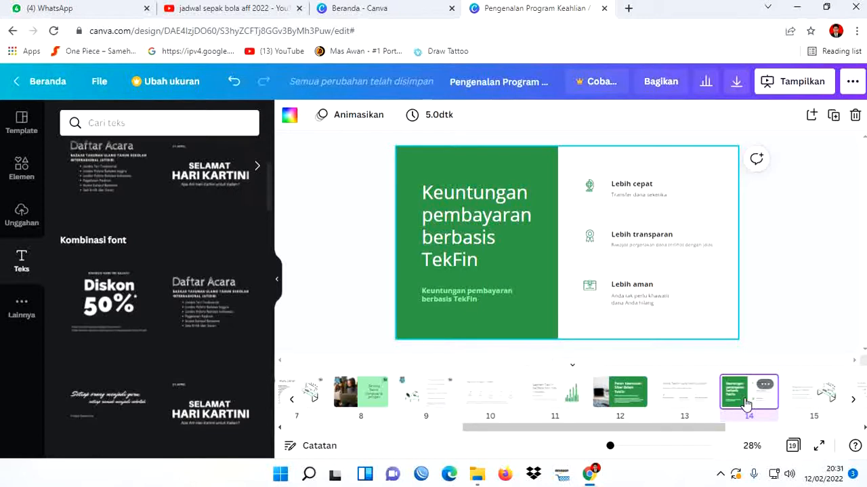
drag(746, 404, 467, 400)
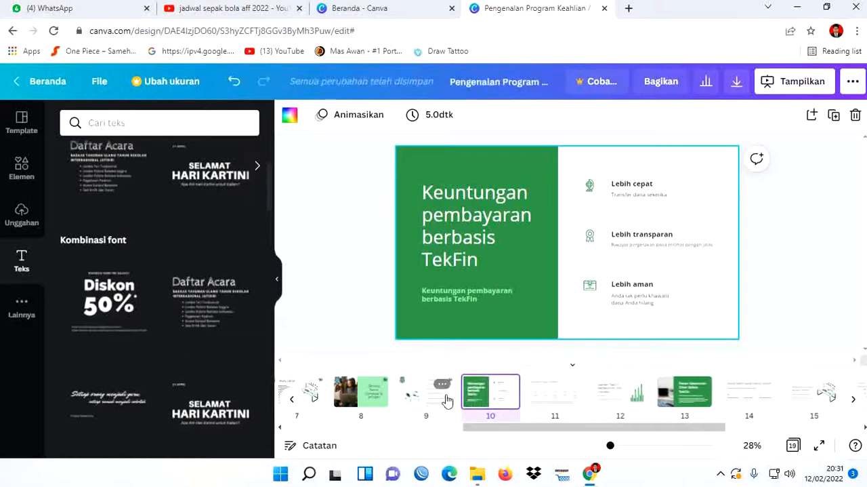
- Replace the large heading on slide 10 with "Target yang Ingin Dicapai" and centre its text
click(477, 210)
double_click(477, 210)
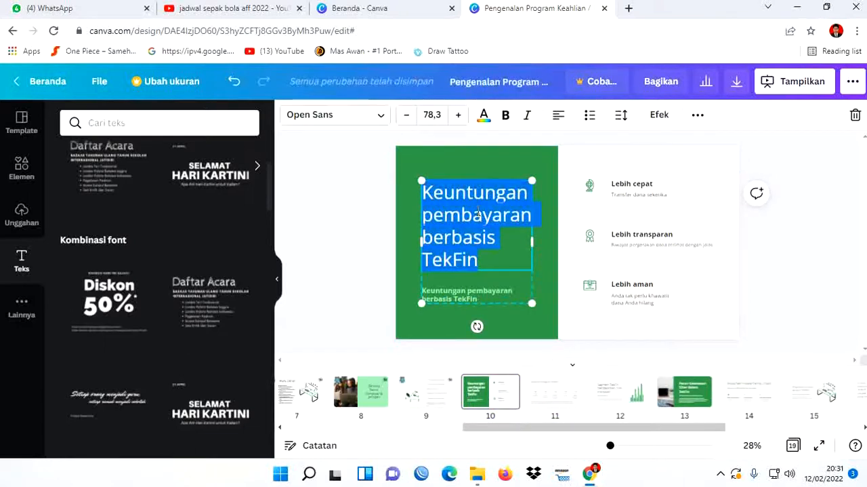
key(BackSpace)
text(Tar)
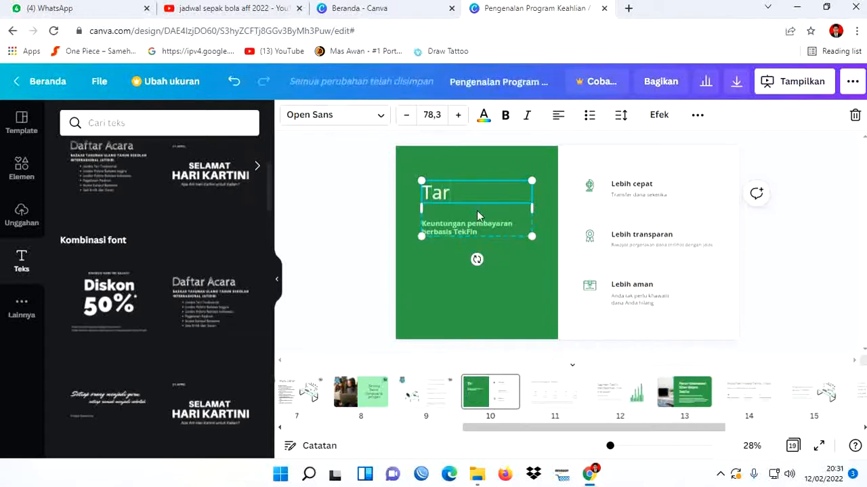
text(get yang)
key(Return)
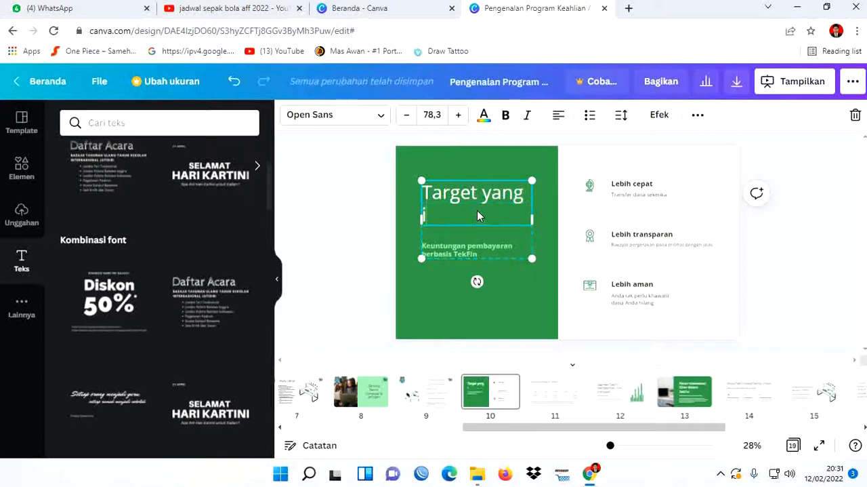
text(Ingin)
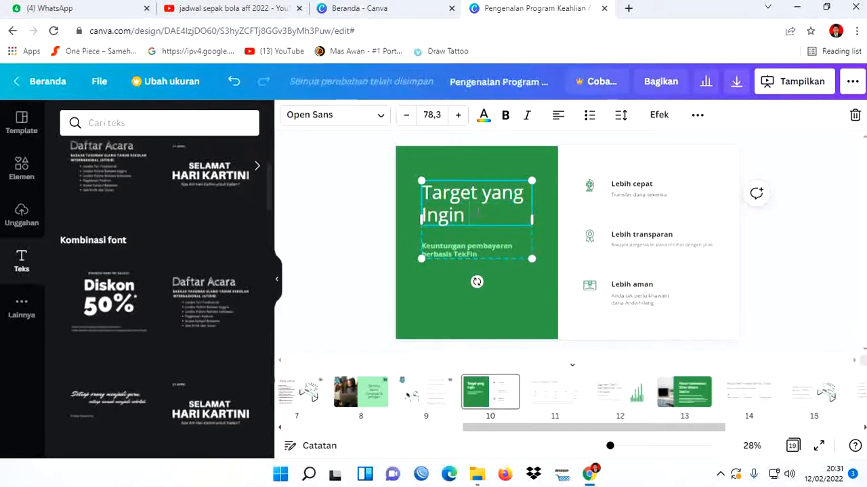
text( Dicapai)
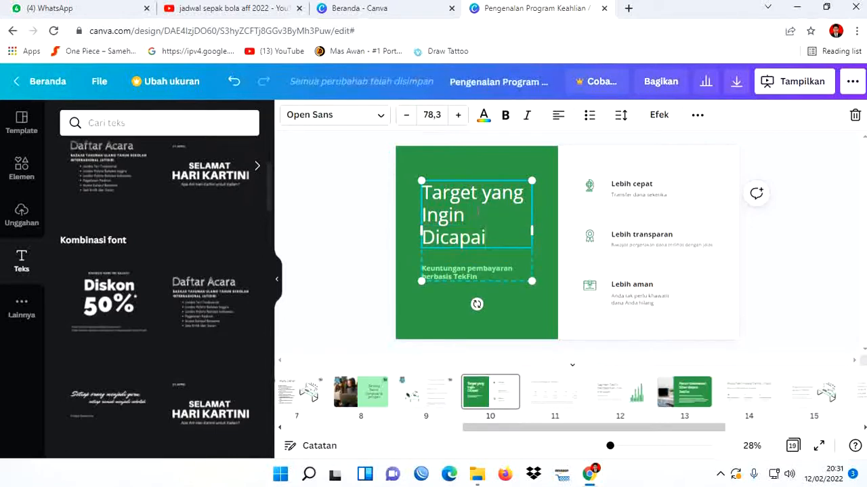
key(ctrl+a)
click(558, 116)
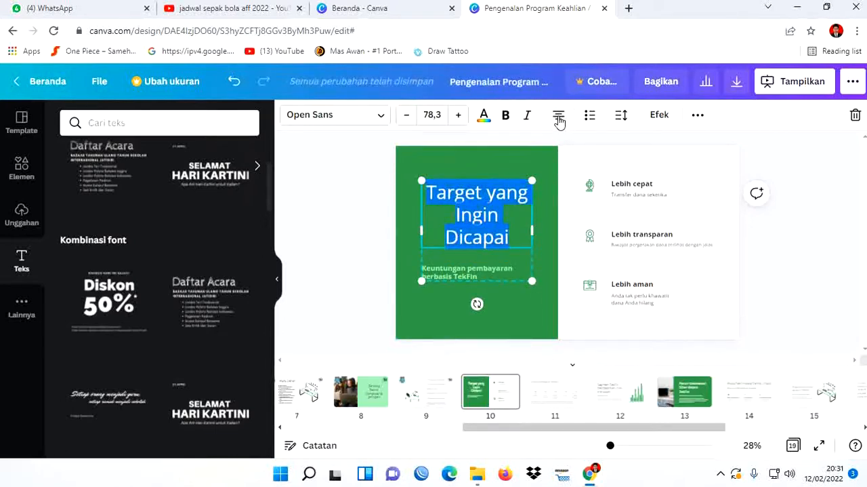
- Replace the subtitle below the slide 10 heading with "Teknik Komputer & Jaringan"
click(486, 272)
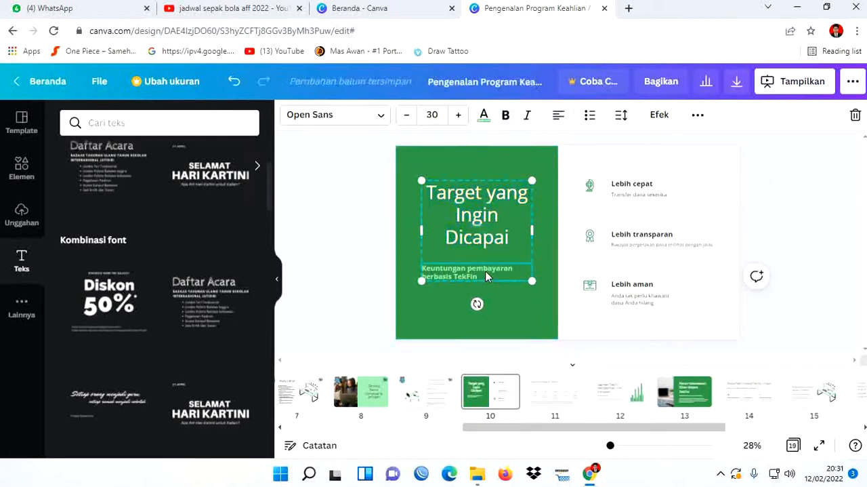
key(ctrl+a)
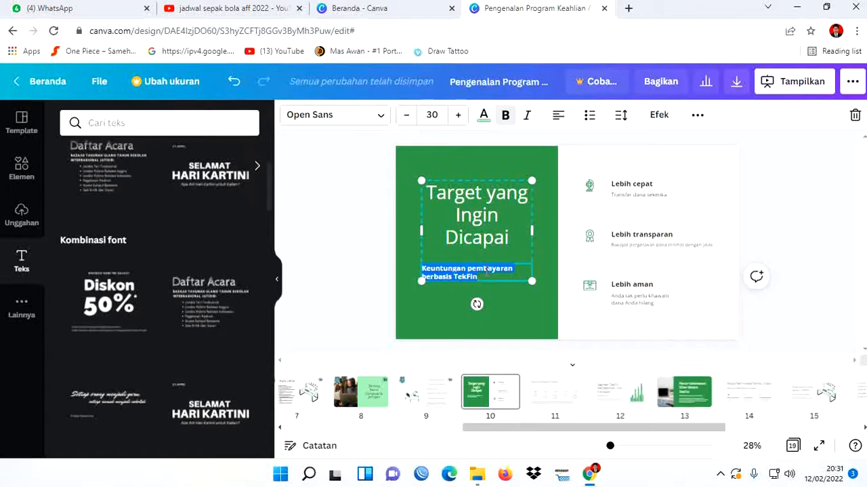
key(BackSpace)
text(Teknik Ko)
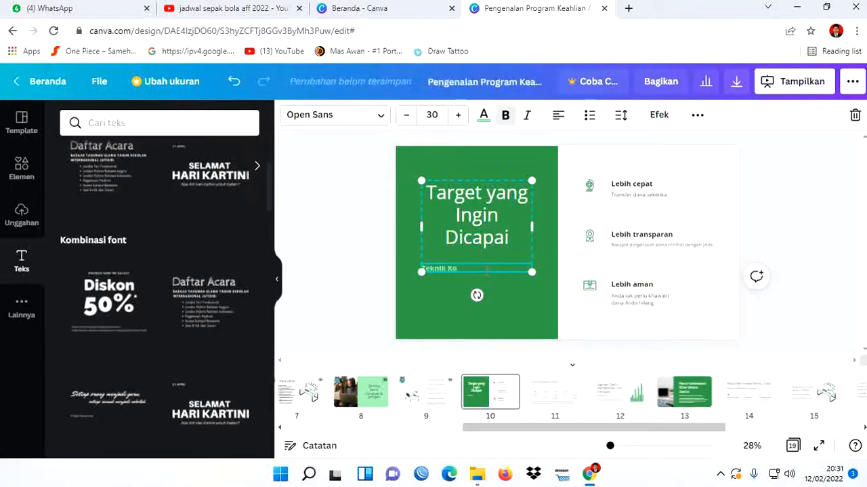
text(mputer & Jaringan)
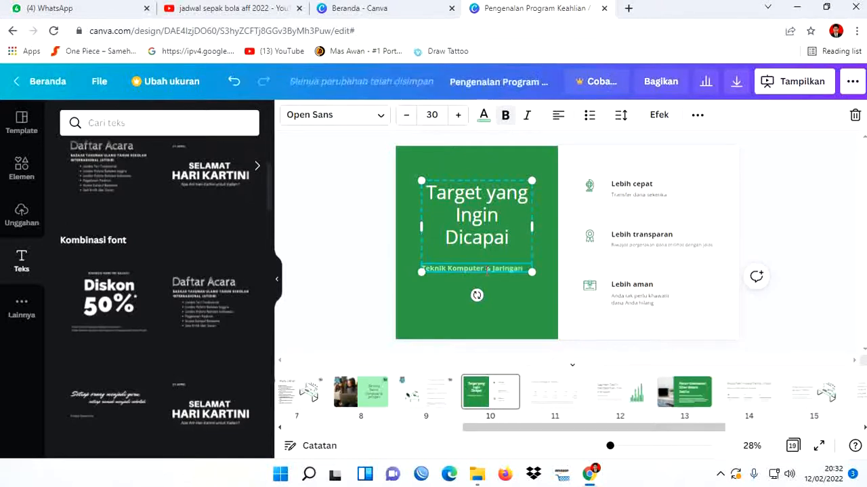
click(803, 202)
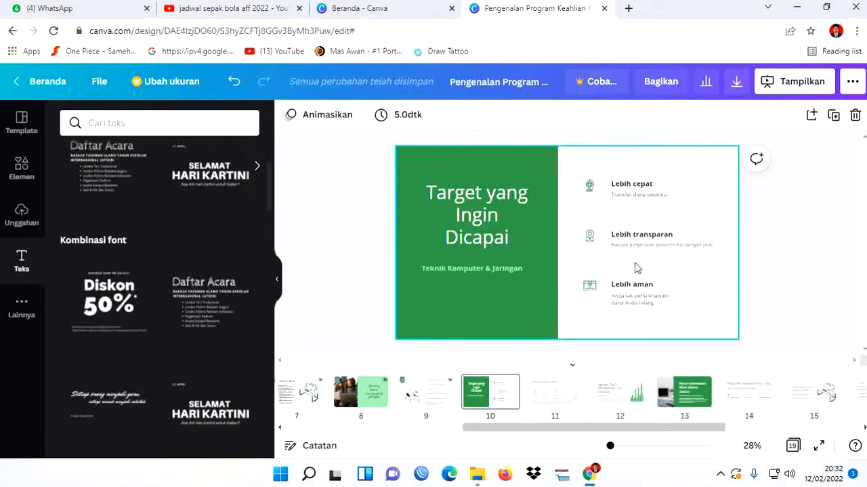
- Change the first item title on slide 10, "Lebih cepat", to "Kelas X TKJ"
click(630, 184)
click(630, 185)
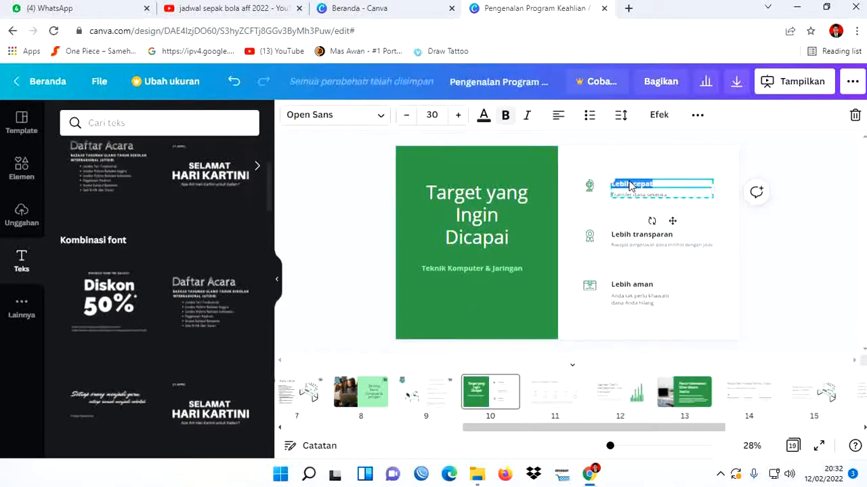
text(K)
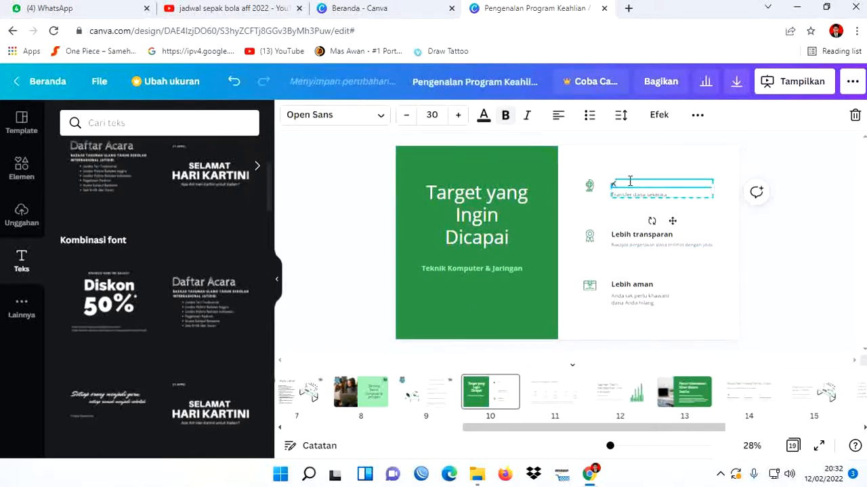
text(elas X TKJ)
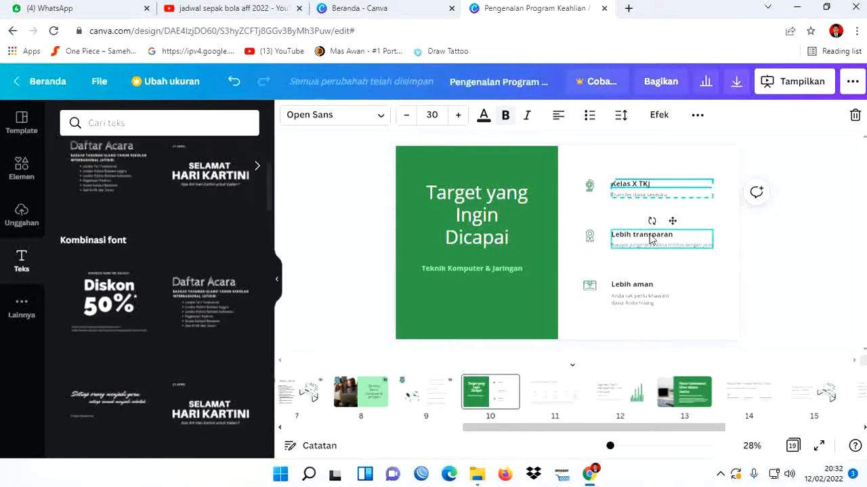
- Change the second item title, "Lebih transparan", to "Kelas XI TKJ"
double_click(650, 237)
text(K)
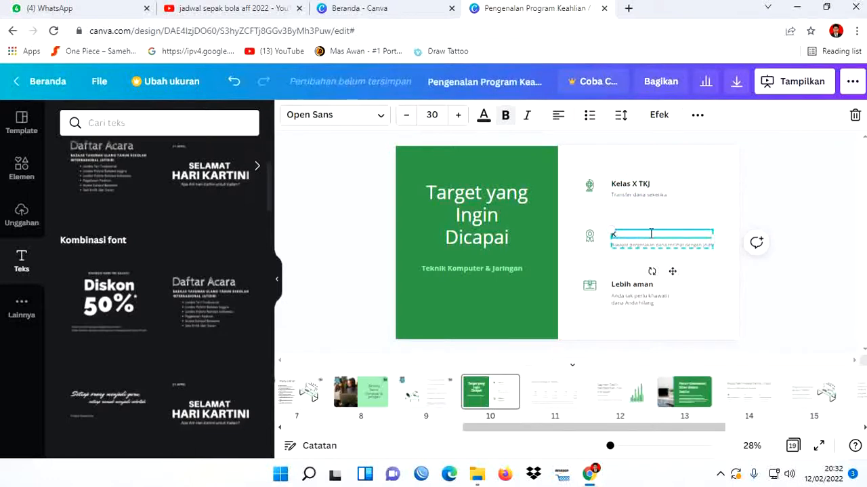
text(elas XI)
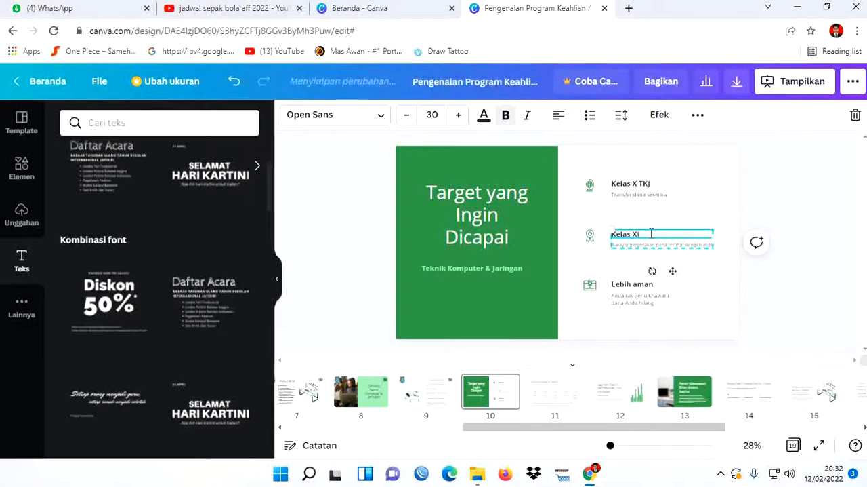
text( TKJ)
- Change the third item title, "Lebih aman", to "Kelas XII TKJ"
click(641, 286)
double_click(639, 287)
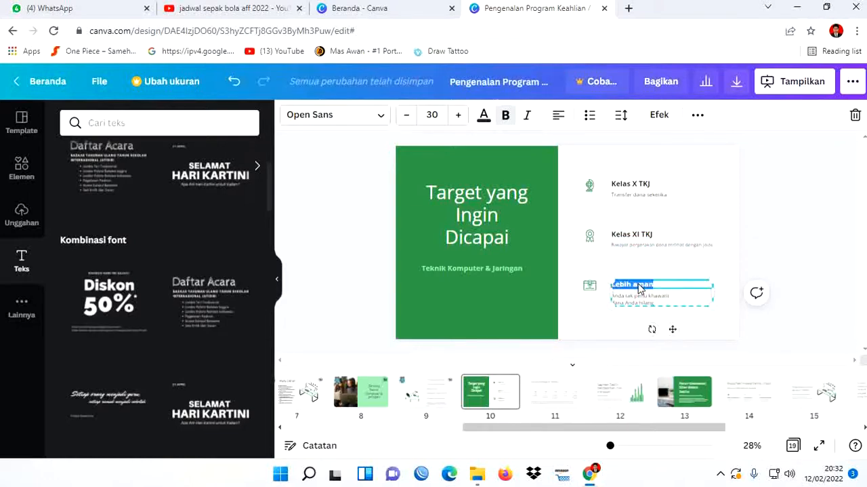
text(Kelas XII T)
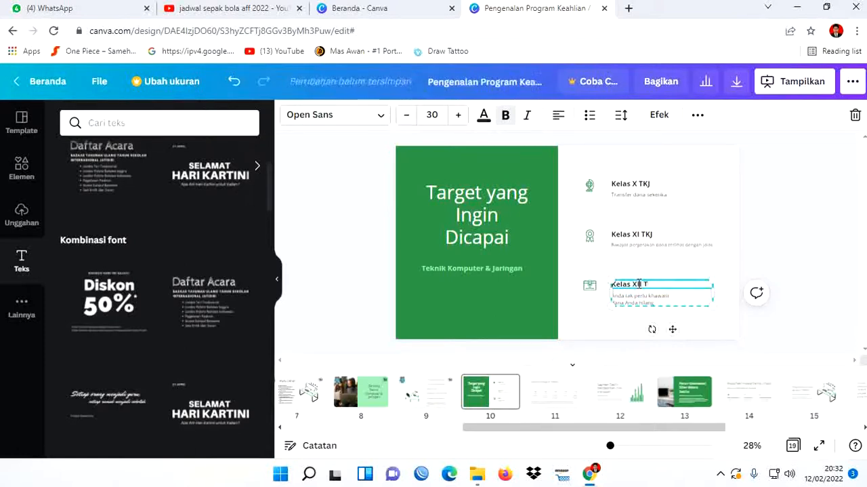
text(KJ)
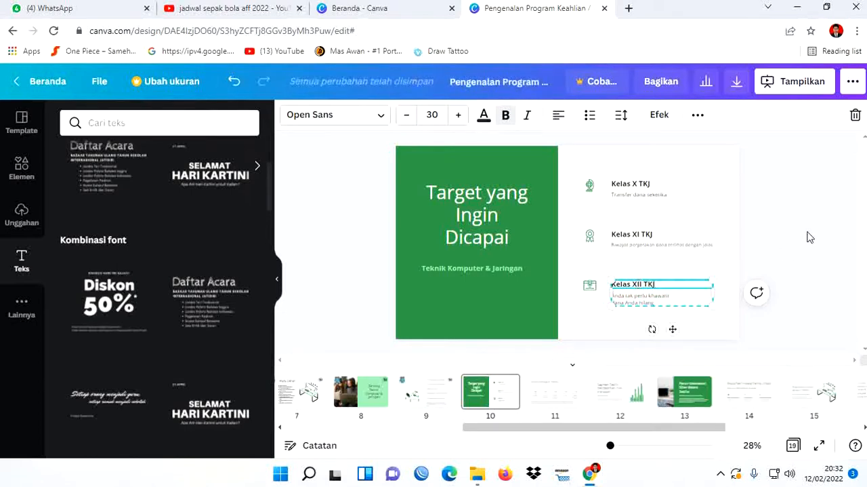
click(811, 237)
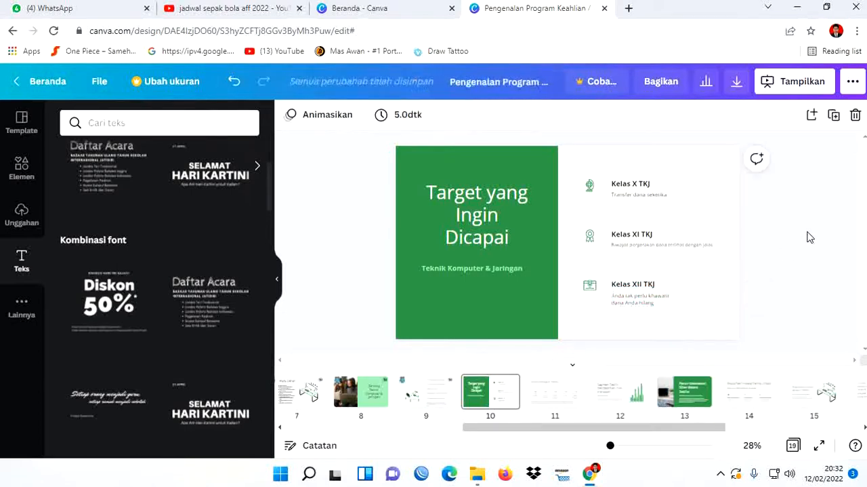
- Replace the description under "Kelas X TKJ" on slide 10 with "Instalasi dan Troubleshooting PC"
triple_click(654, 200)
click(675, 196)
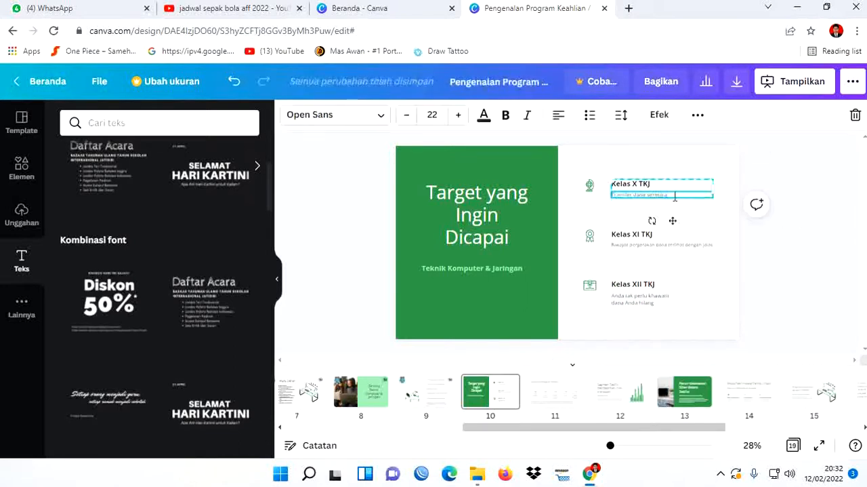
key(BackSpace)
key(BackSpace)
key(BackSpace)
key(BackSpace)
key(BackSpace)
key(BackSpace)
key(BackSpace)
key(BackSpace)
key(BackSpace)
key(BackSpace)
key(BackSpace)
key(BackSpace)
key(BackSpace)
key(BackSpace)
key(BackSpace)
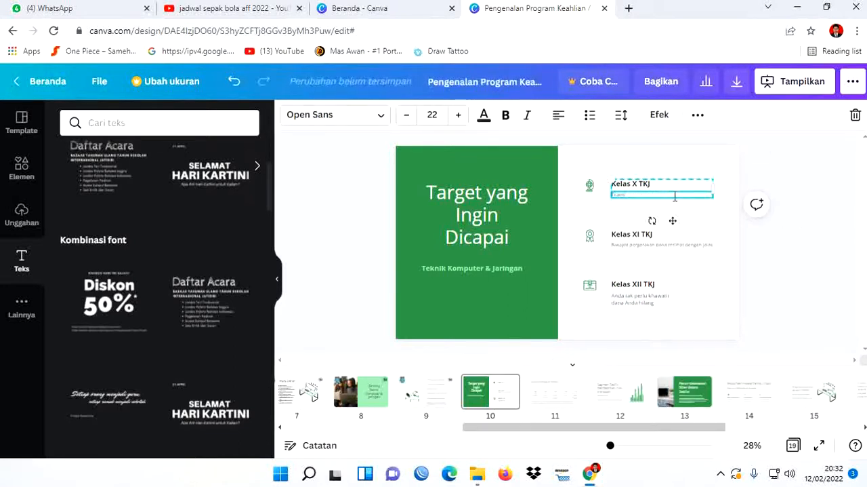
key(BackSpace)
key(BackSpace)
key(BackSpace)
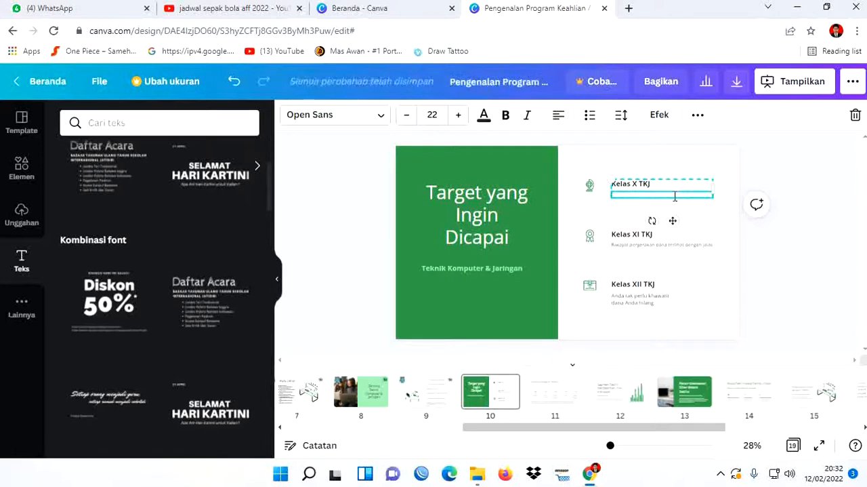
text(Mnstalasi)
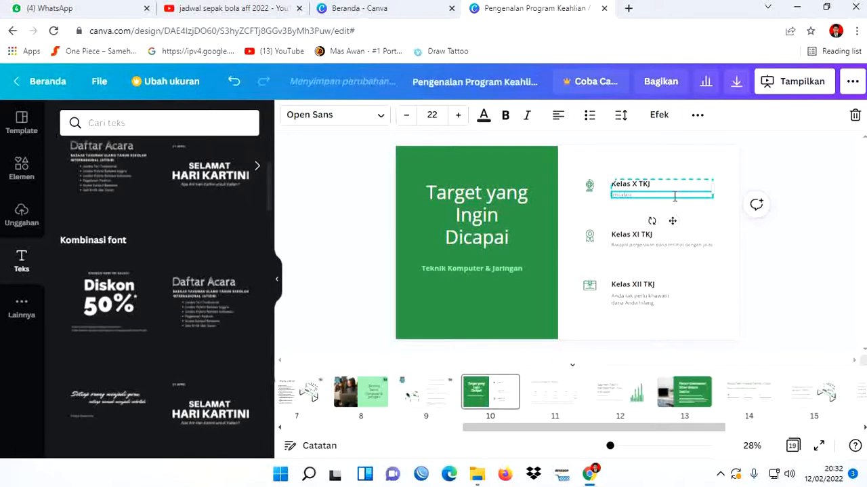
text( Jar)
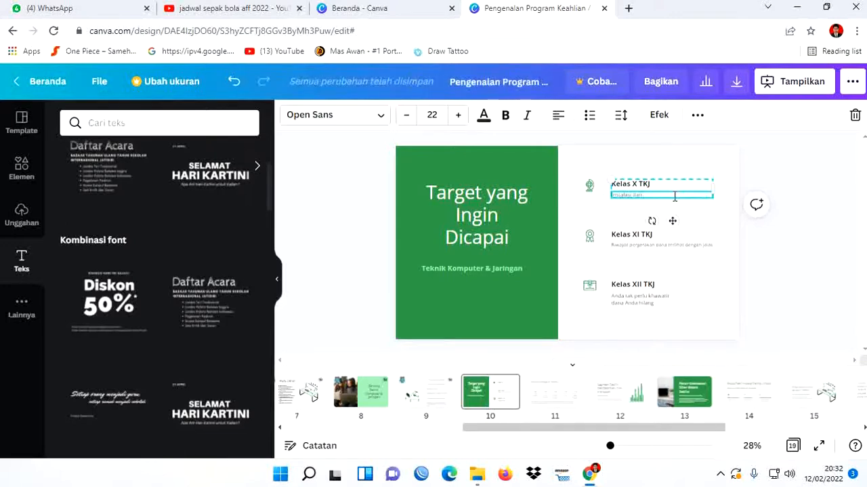
text( Trouble)
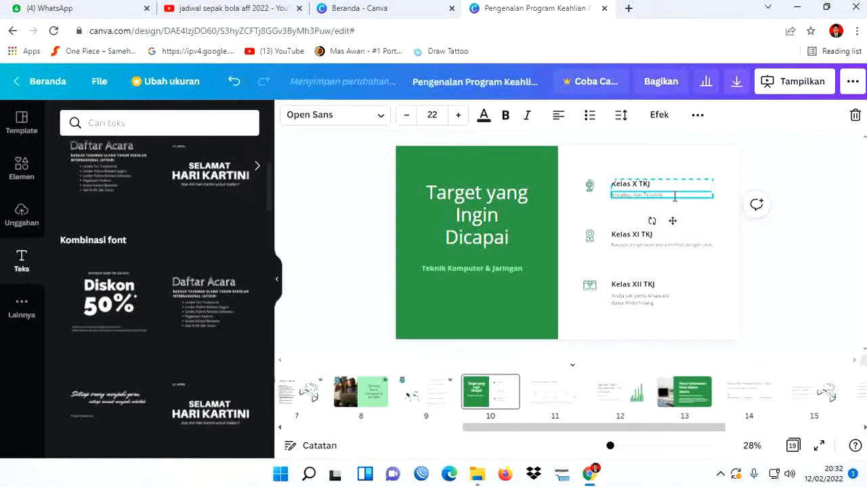
text(shooting P)
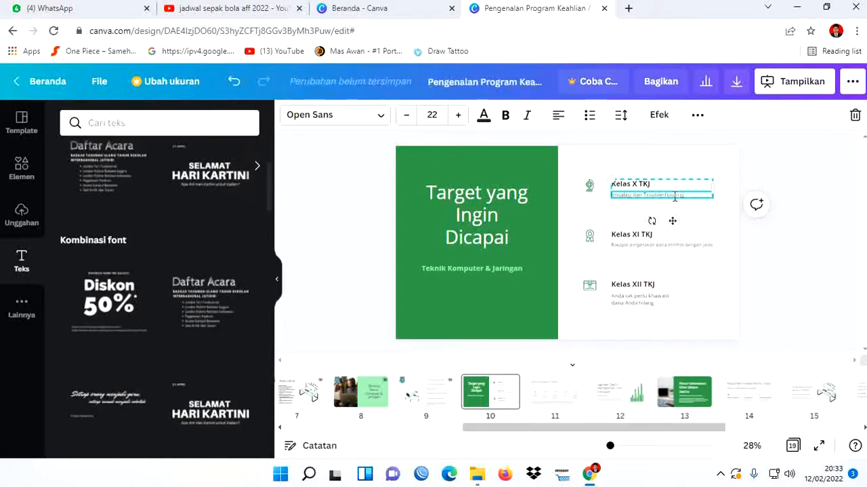
text(C)
- Format the Kelas X TKJ description as a bulleted list without surplus blank lines
key(Return)
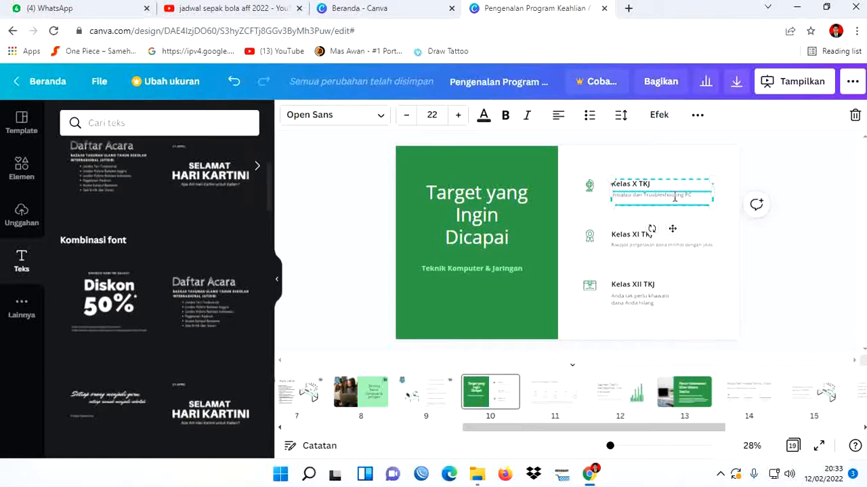
click(589, 115)
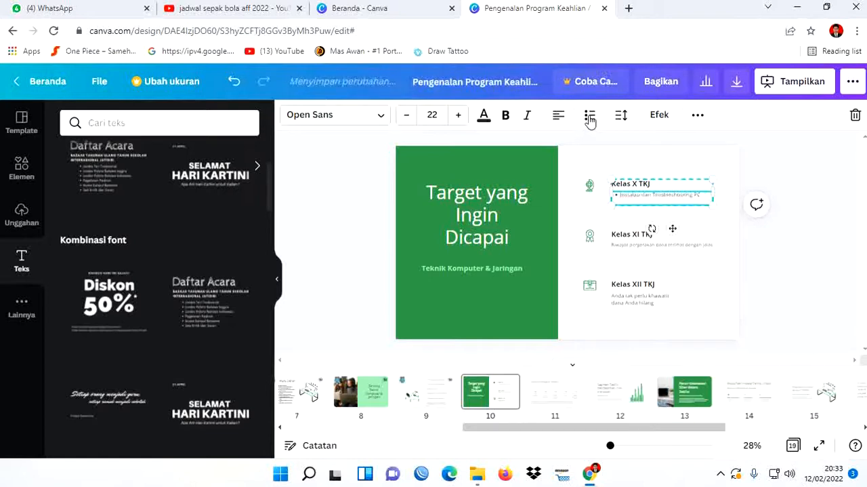
click(625, 201)
click(705, 197)
key(Return)
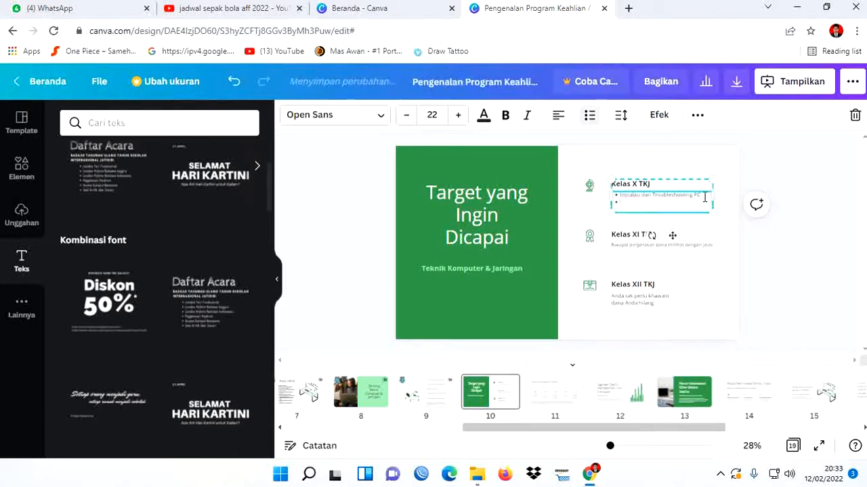
key(BackSpace)
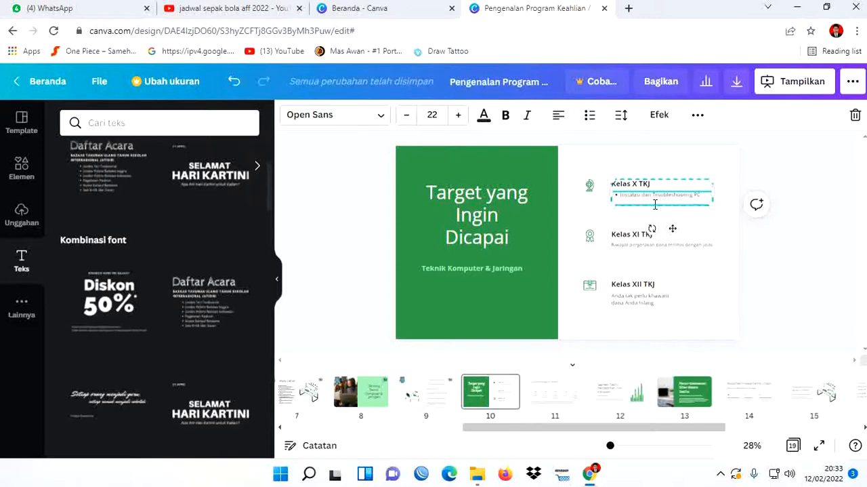
key(BackSpace)
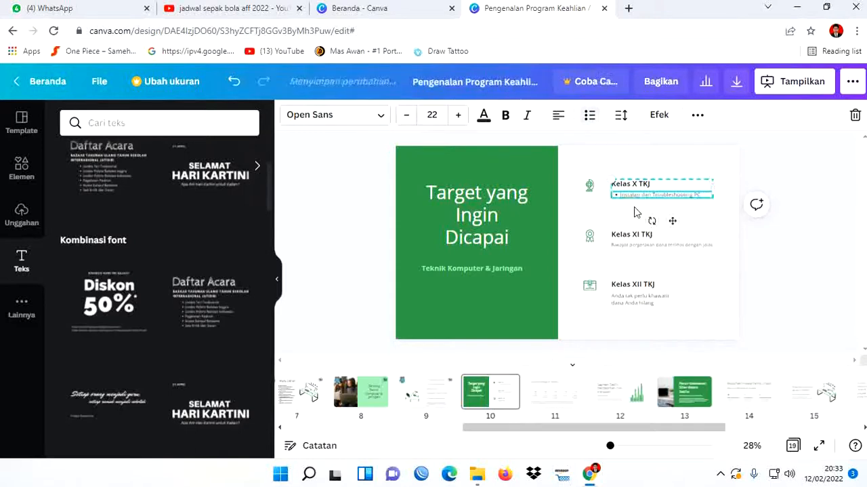
- Add a second bullet under Kelas X TKJ reading "Pengenalan Jaringan Komputer (LAN)"
key(Return)
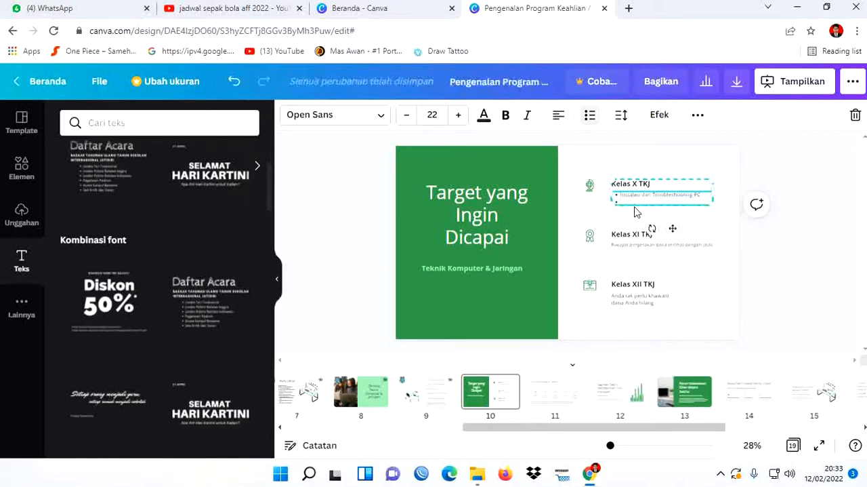
text(Pengenal)
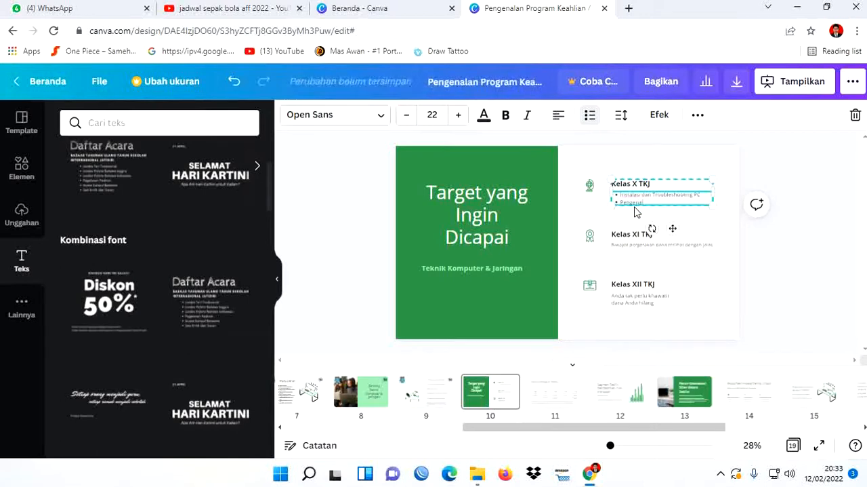
text(an Liringan K)
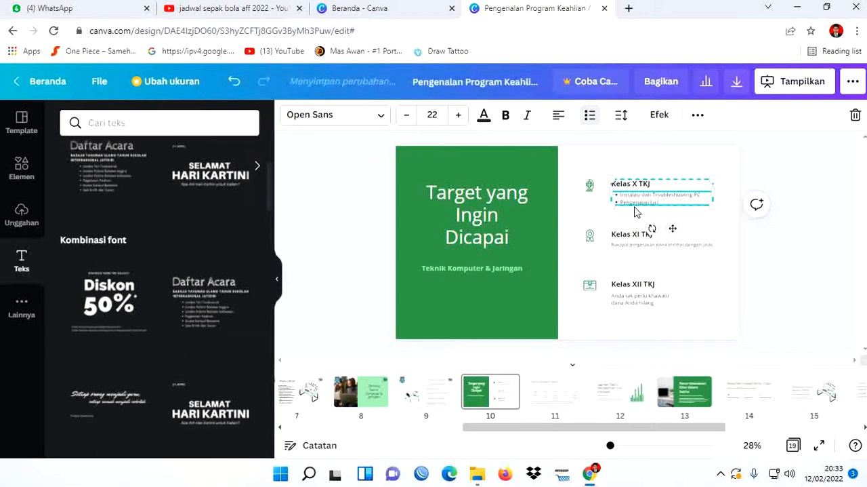
text(omputer)
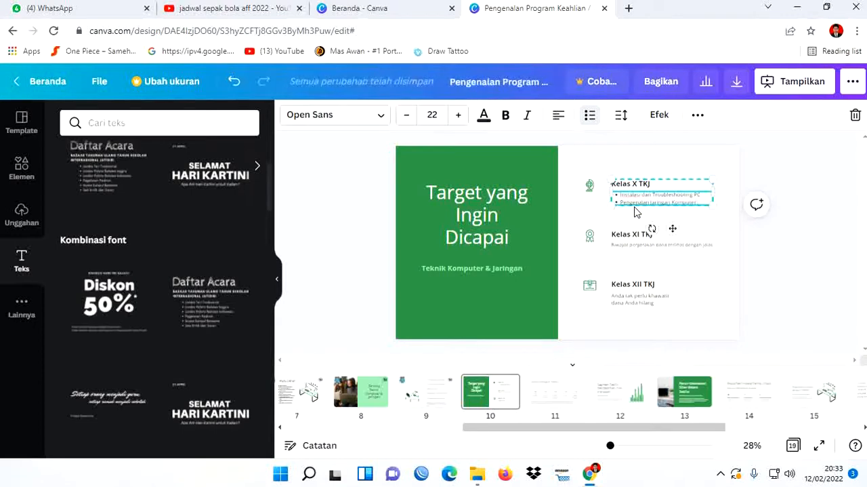
text( (LAN)
- Turn the Kelas XI TKJ description into a bulleted list and replace its text with "Praktikum Industri"
double_click(642, 249)
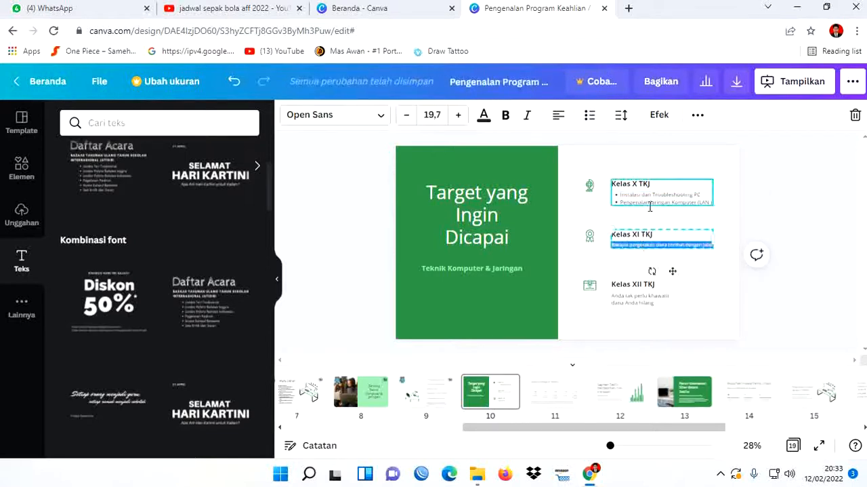
click(590, 116)
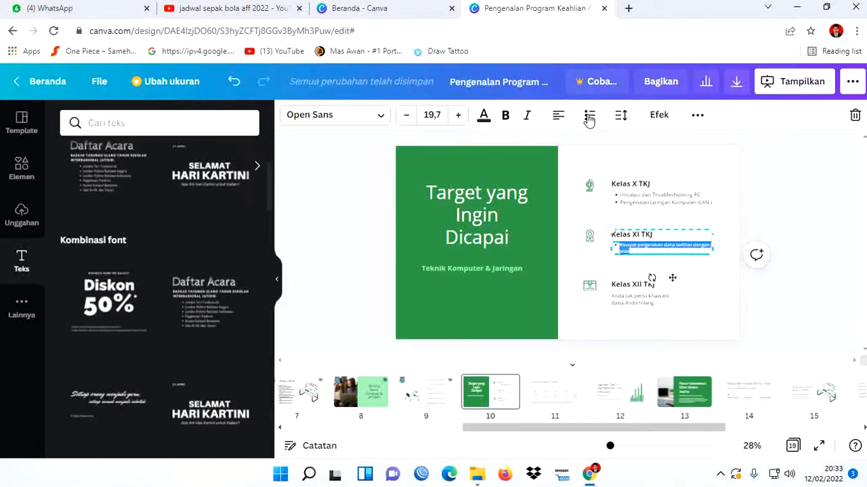
key(BackSpace)
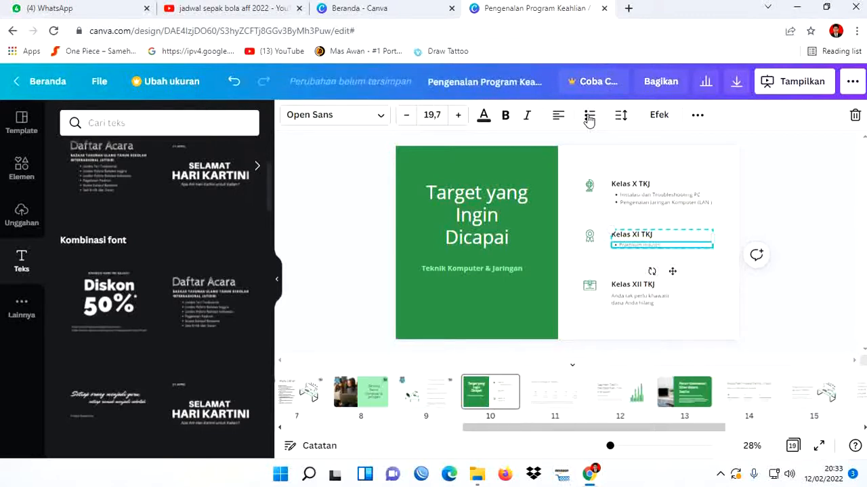
- Add the bullets "Administrasi Jaringan Komputer LAN" and "Pengenalan Jaringan WAN" under Kelas XI TKJ
key(Return)
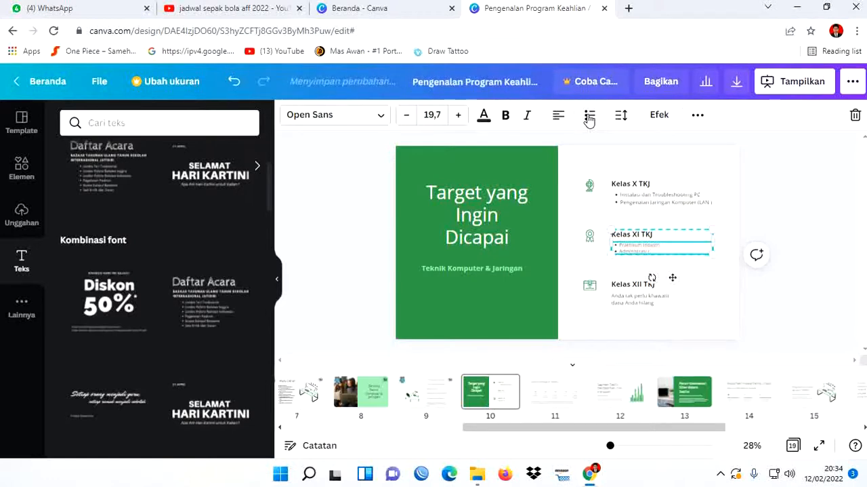
text(n Komputer (LAN)
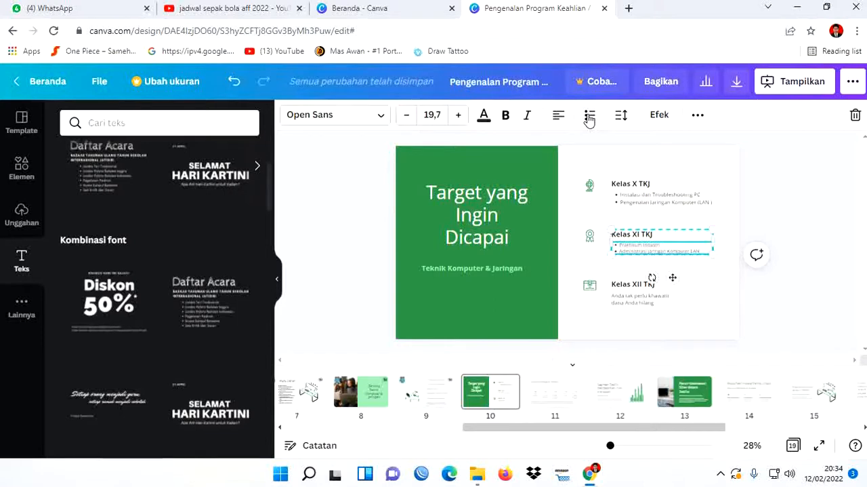
key(Return)
text(Pengenalan Jaringan WAN)
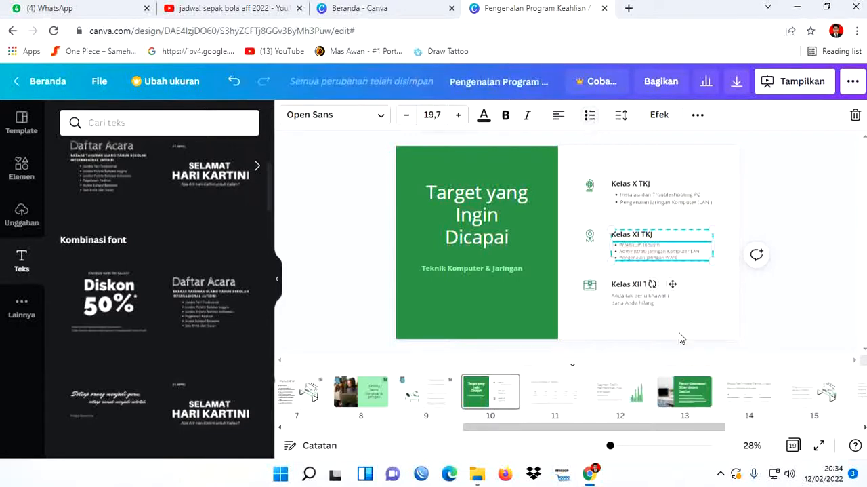
- Turn the Kelas XII TKJ description into a bulleted list and replace its first item with "Administrasi Jaringan Komputer WAN"
click(630, 298)
double_click(626, 301)
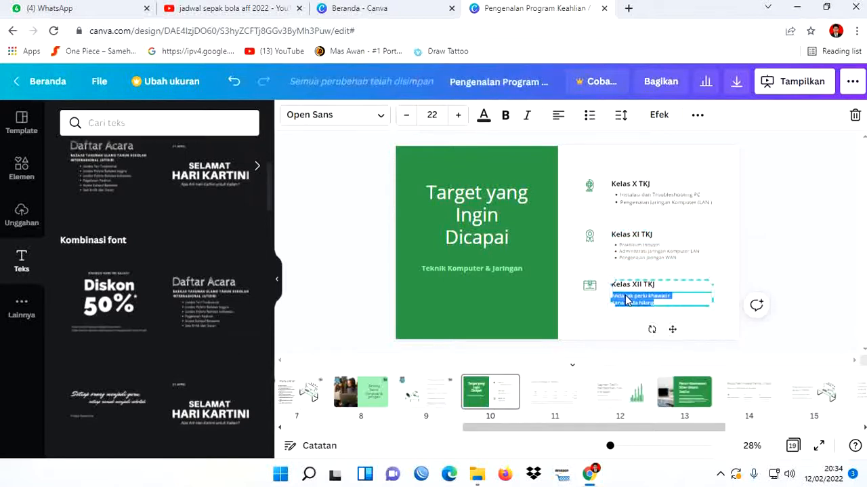
click(591, 117)
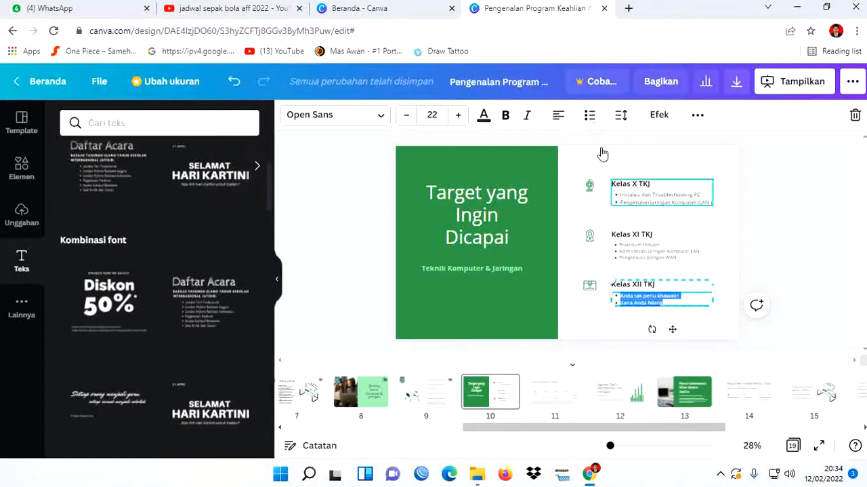
drag(683, 296, 627, 299)
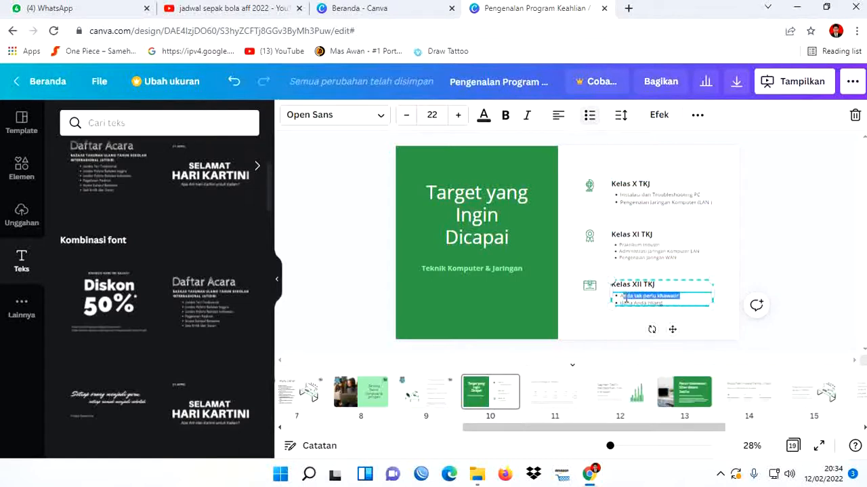
key(BackSpace)
text(dministrasi Jaringan Komputer)
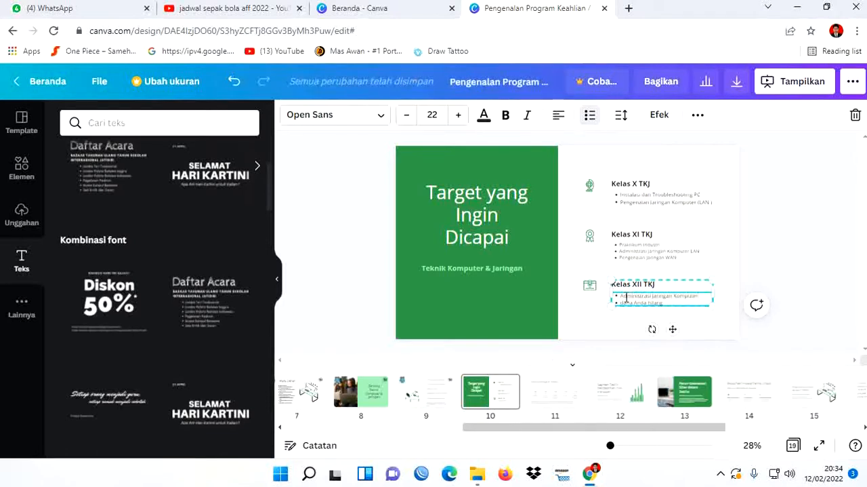
text( WAN)
- Replace the second bullet under Kelas XII TKJ with "Uji Kompetensi Keahlian"
key(BackSpace)
key(BackSpace)
key(BackSpace)
key(BackSpace)
key(BackSpace)
key(BackSpace)
key(BackSpace)
key(BackSpace)
key(BackSpace)
text(Uji Komp)
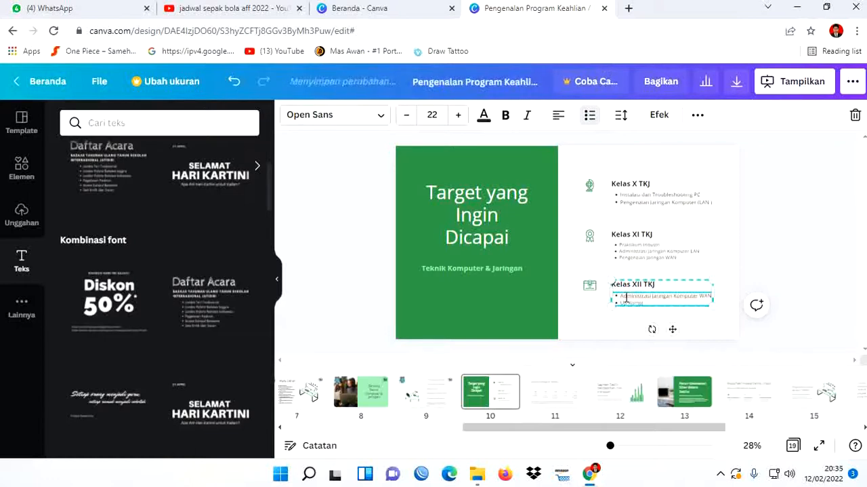
text(etensi Keahl)
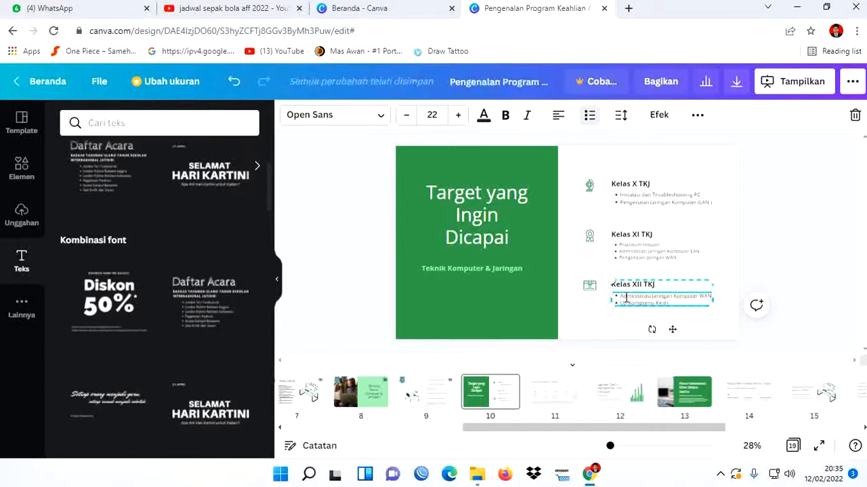
text(ian)
click(802, 253)
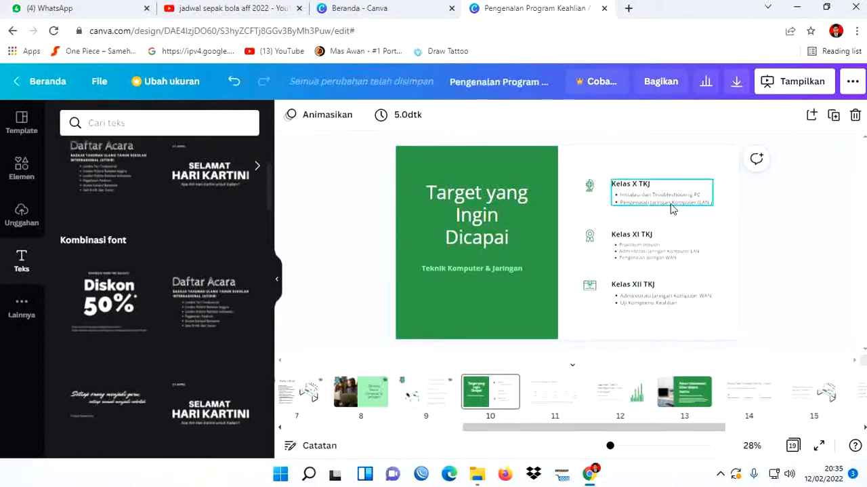
- Copy the school logo and the TKJ logo from slide 9 onto slide 10
click(427, 393)
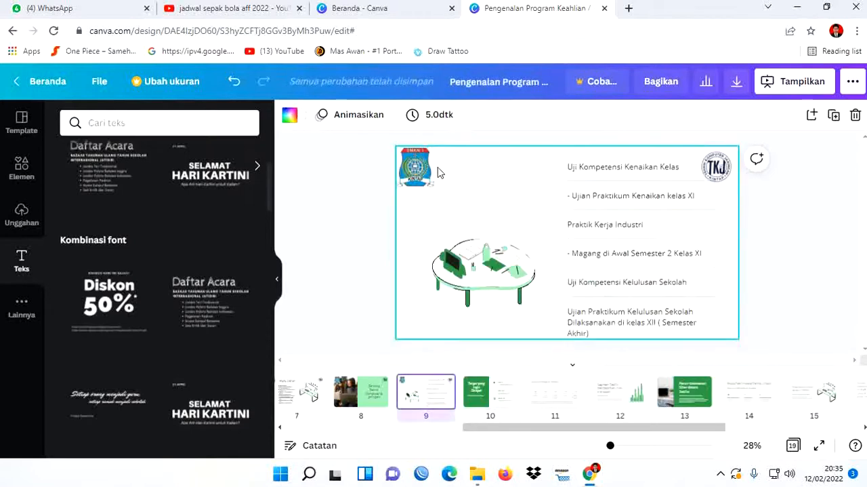
click(427, 165)
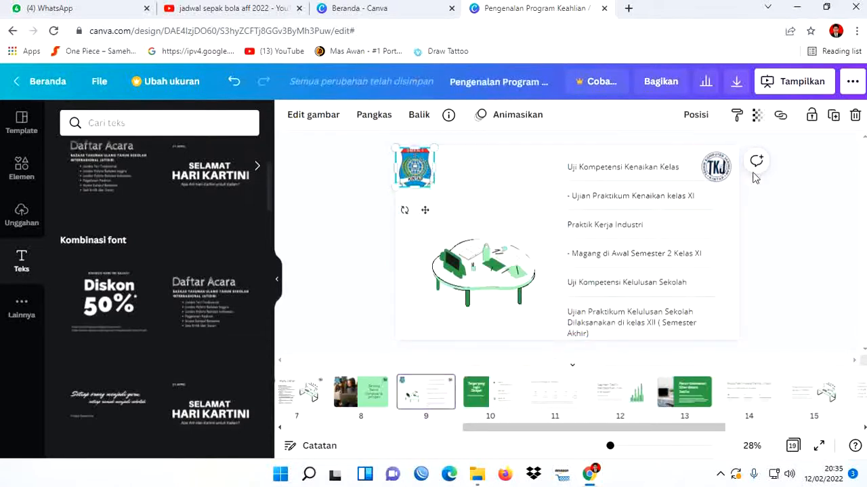
shift+click(729, 173)
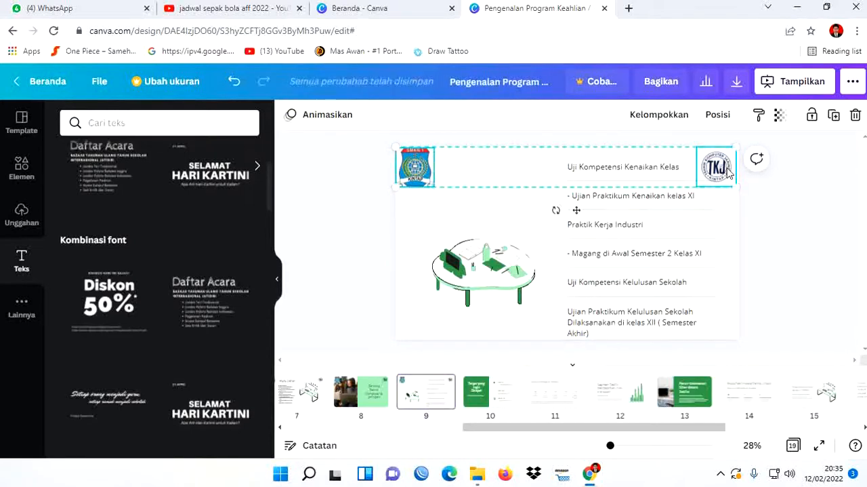
click(485, 397)
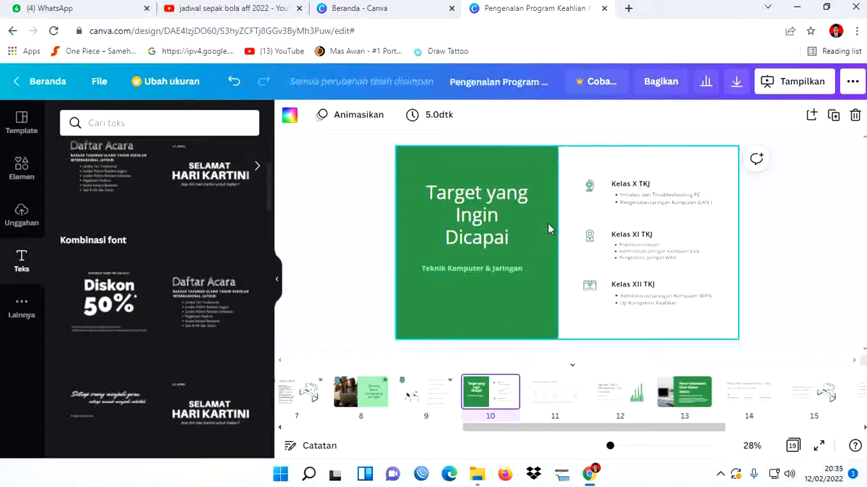
key(ctrl+v)
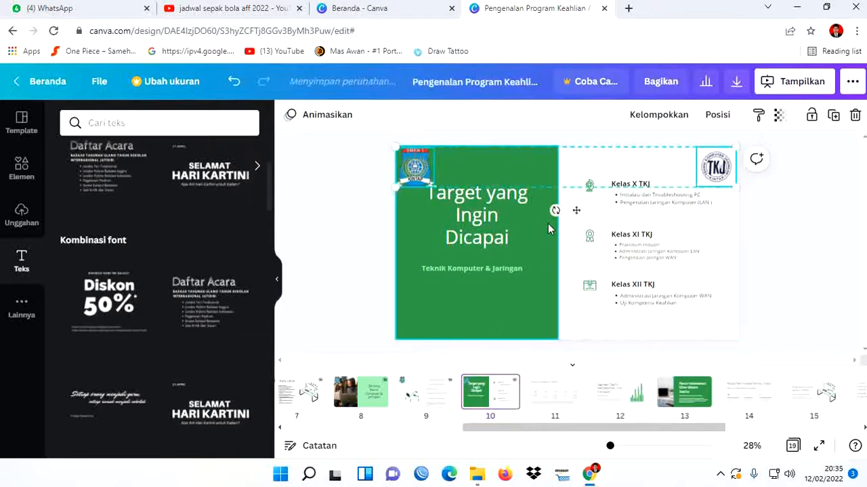
click(818, 264)
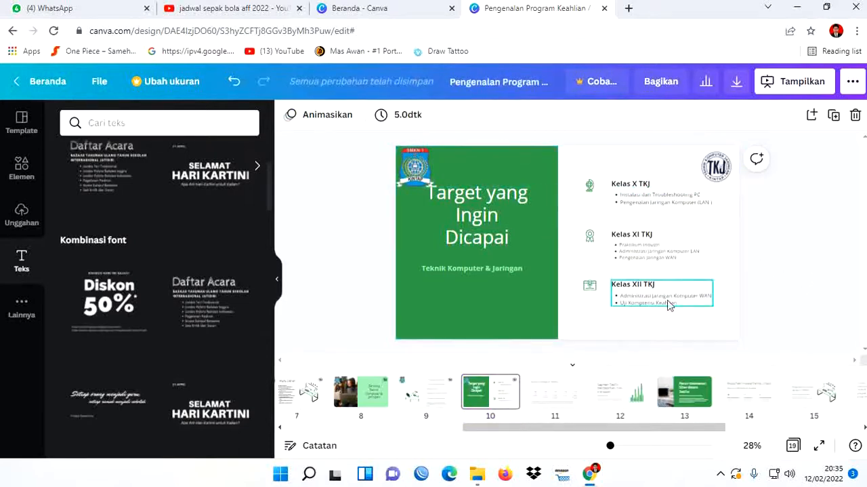
- Nudge the "Target yang Ingin Dicapai" title block slightly downward on slide 10
click(483, 217)
drag(490, 220, 491, 223)
click(830, 247)
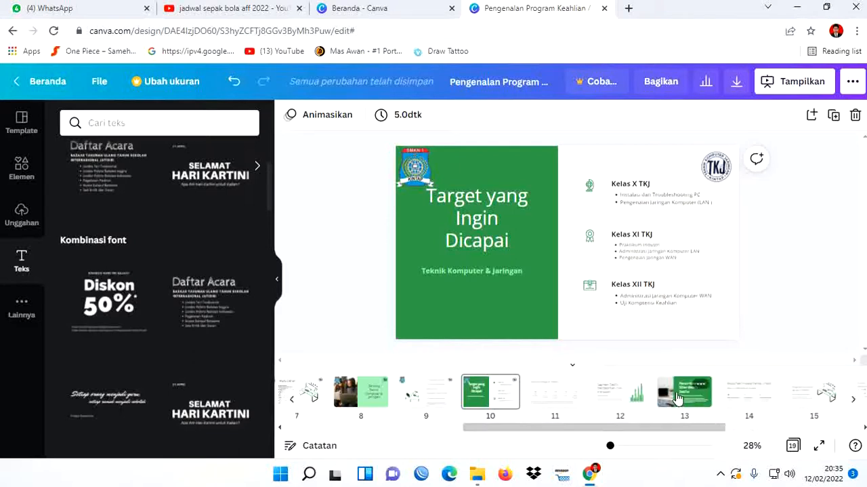
- Move the "Peran Keamanan Siber dalam TekFin" slide to position 11 and replace its title with "Prospek Lulusan TKJ"
drag(679, 396, 535, 393)
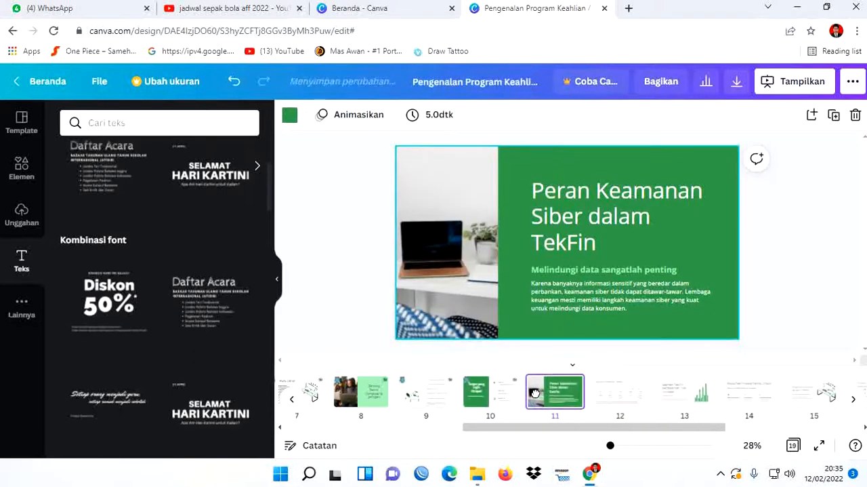
click(599, 229)
click(599, 229)
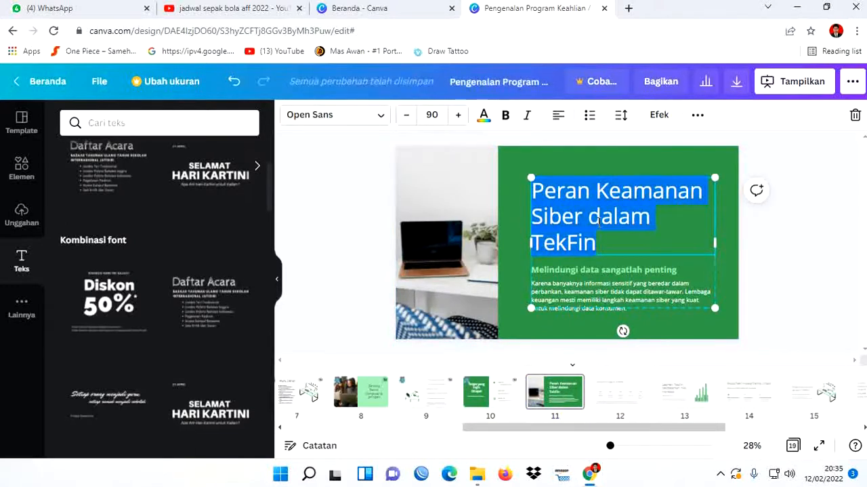
text(Pr)
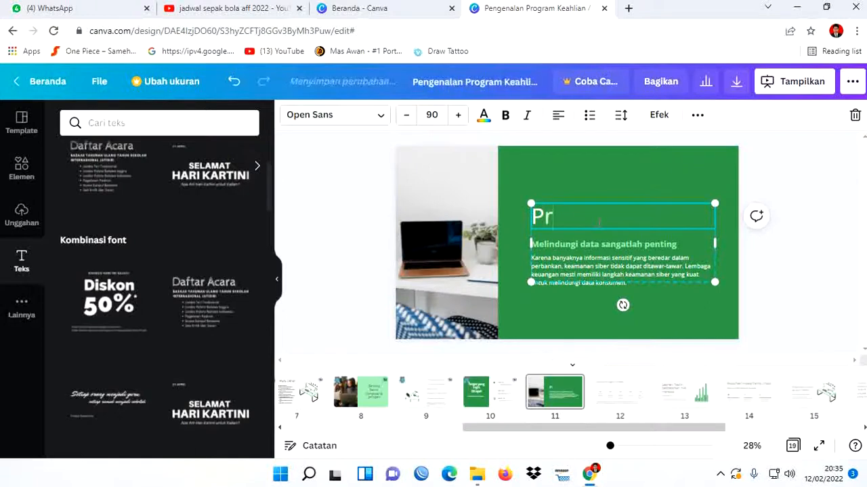
text(ospek Lulusan TKJ)
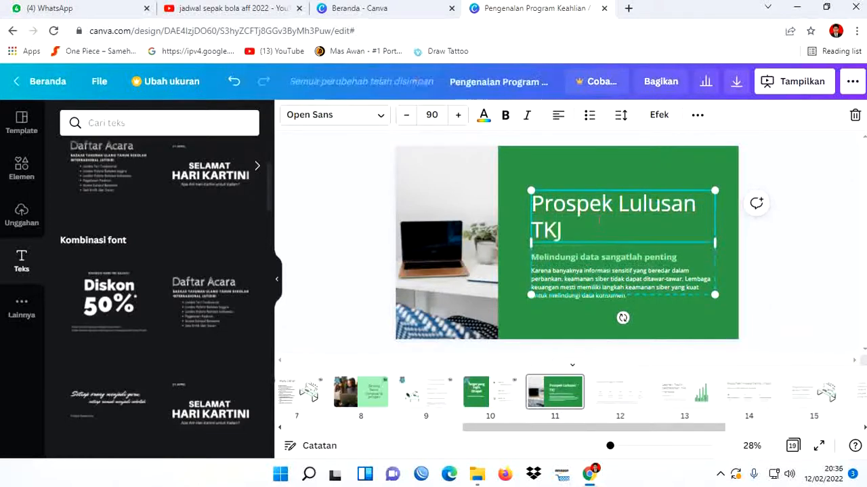
- Center-align the "Prospek Lulusan TKJ" title
drag(599, 220, 529, 209)
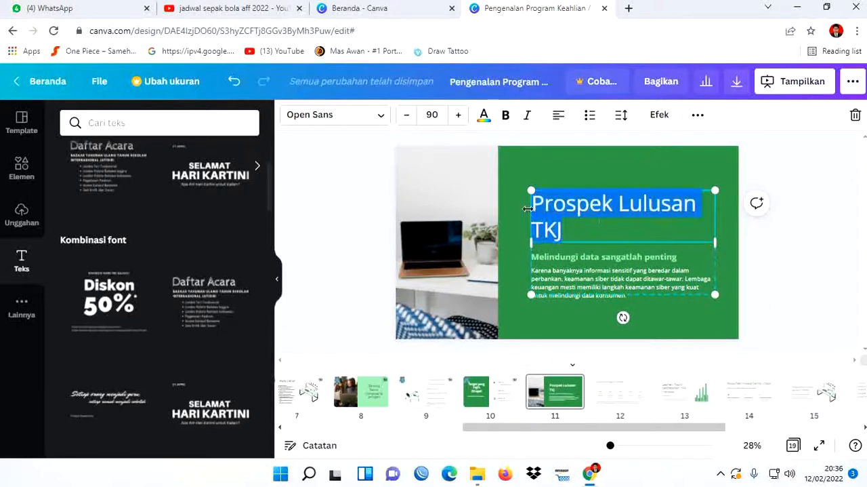
click(558, 115)
click(788, 310)
- Shift the title and text group on slide 11 up to the upper edge of the green area
click(672, 232)
key(Up)
key(Up)
key(Up)
key(Up)
key(Up)
key(Up)
key(Up)
key(Up)
key(Up)
key(Up)
key(Up)
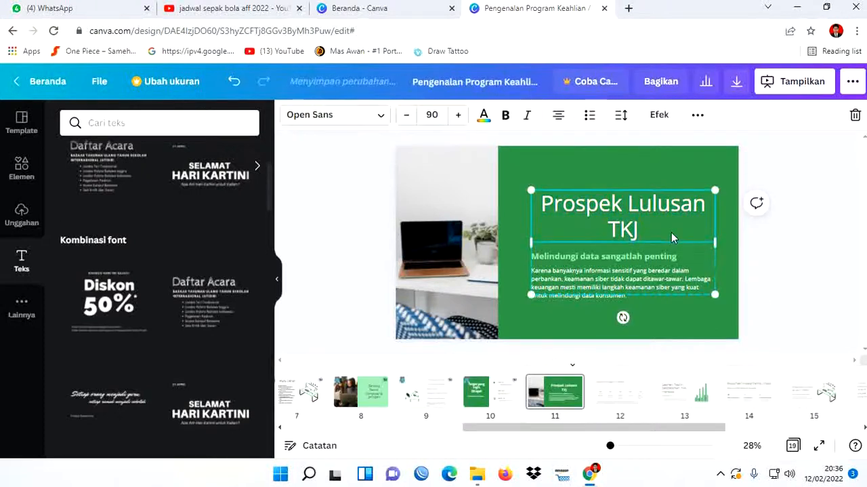
key(Up)
key(Up)
key(Up)
key(Up)
key(Up)
key(Up)
key(Up)
key(Up)
key(Up)
key(Up)
key(Up)
key(Up)
key(Up)
key(Up)
key(Up)
key(Up)
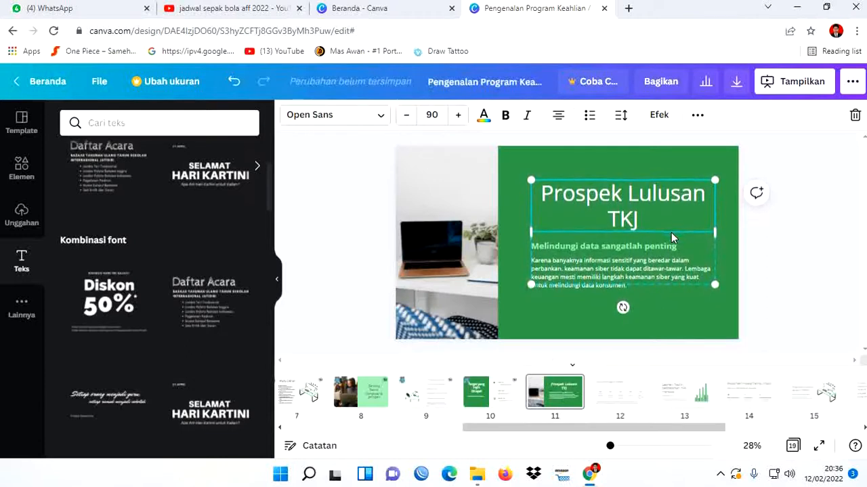
key(Up)
key(Up)
key(Up)
key(Up)
key(Up)
key(Up)
key(Up)
key(Up)
key(Up)
key(Up)
key(Up)
key(Up)
key(Up)
key(Up)
key(Up)
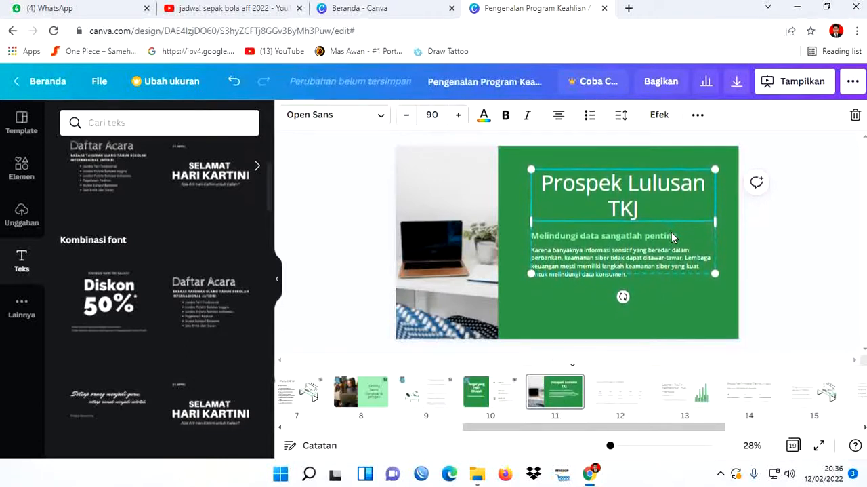
key(Up)
key(Up)
key(Up)
key(Up)
key(Up)
key(Up)
key(Up)
key(Up)
key(Up)
key(Up)
key(Up)
key(Up)
key(Up)
key(Up)
key(Up)
key(Up)
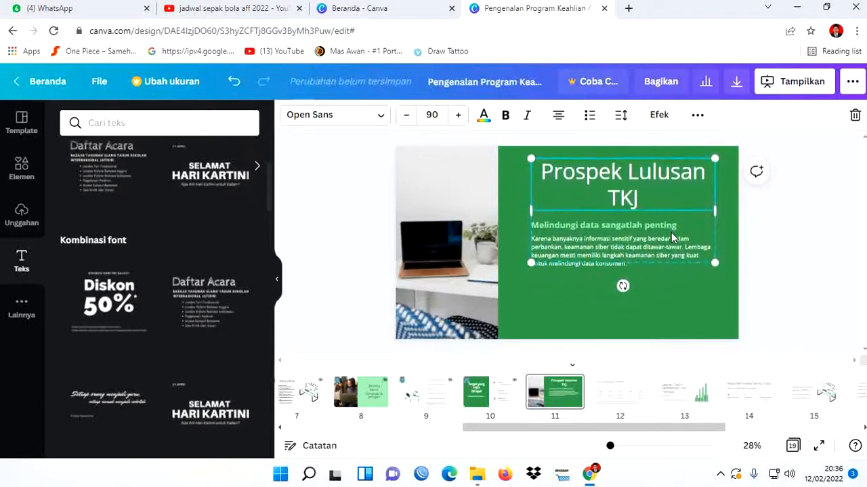
key(Up)
key(Up)
key(Up)
key(Up)
key(Up)
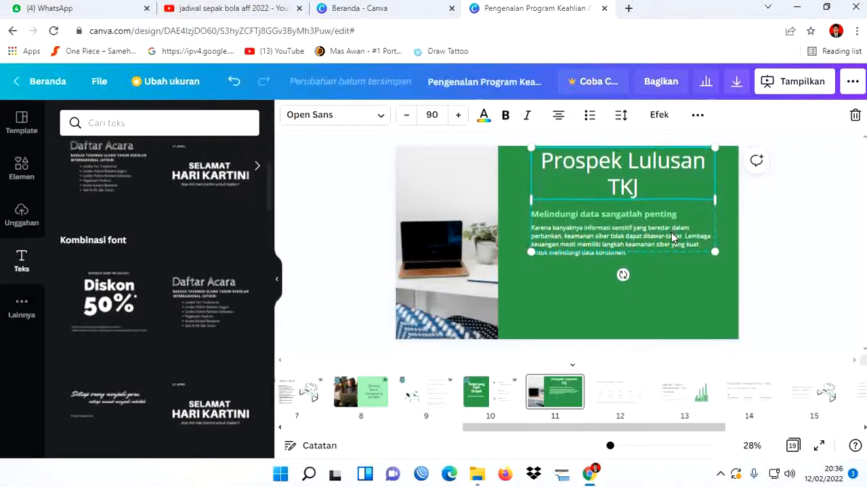
- Widen the text group on both sides to nearly fill the green area, fitting the title on one line
drag(531, 197, 499, 200)
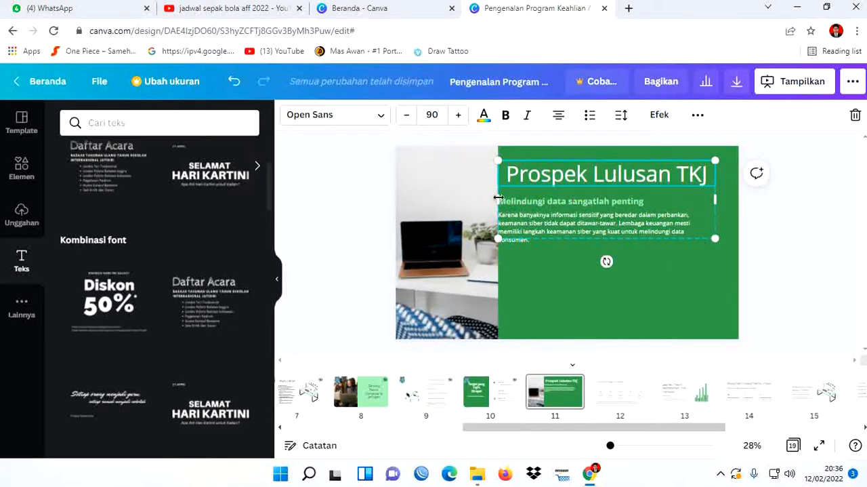
drag(498, 197, 504, 199)
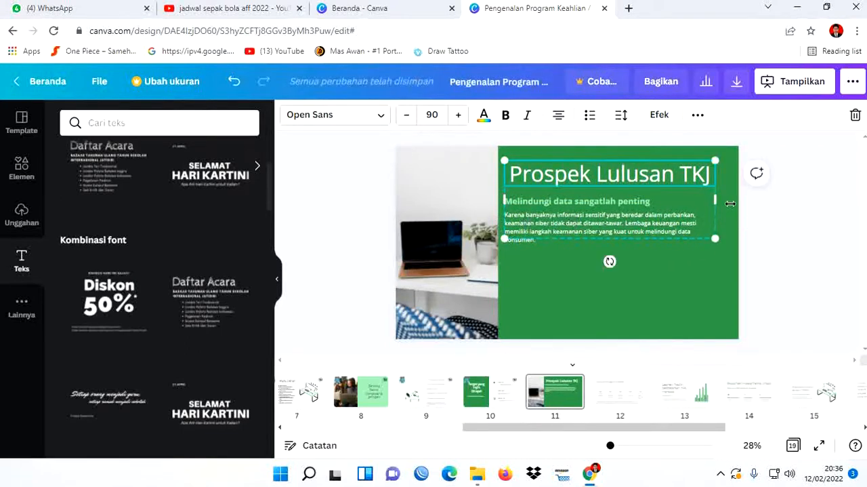
drag(716, 199, 733, 200)
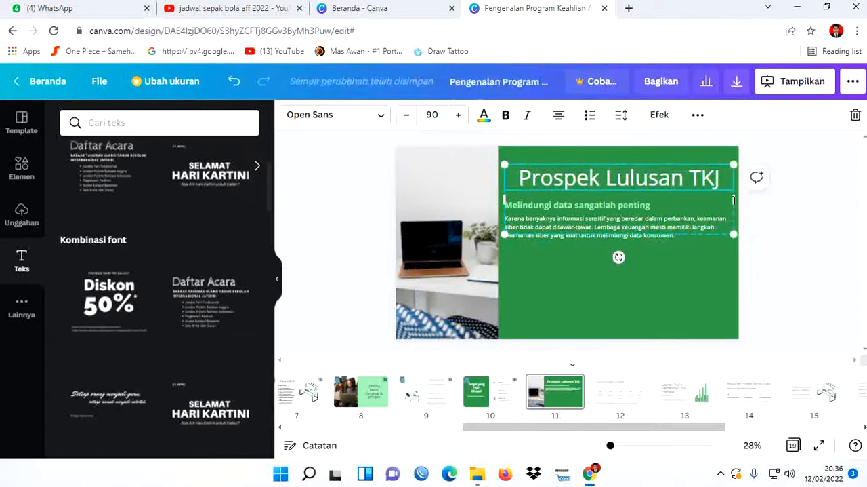
- Delete the subtitle "Melindungi data sangatlah penting" and the body paragraph below it on slide 11
click(648, 205)
click(649, 205)
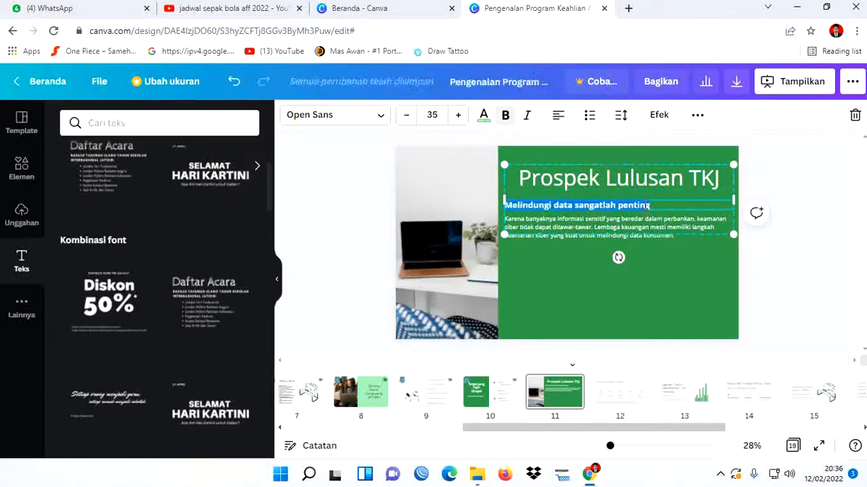
key(BackSpace)
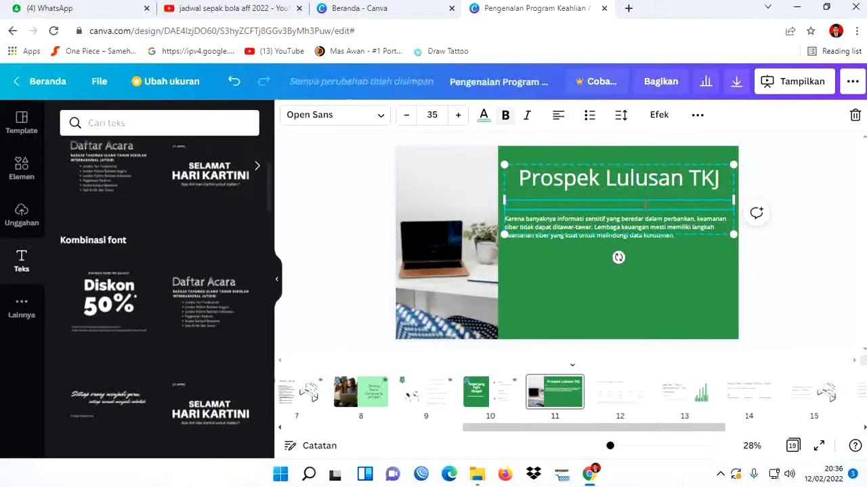
click(639, 225)
triple_click(639, 225)
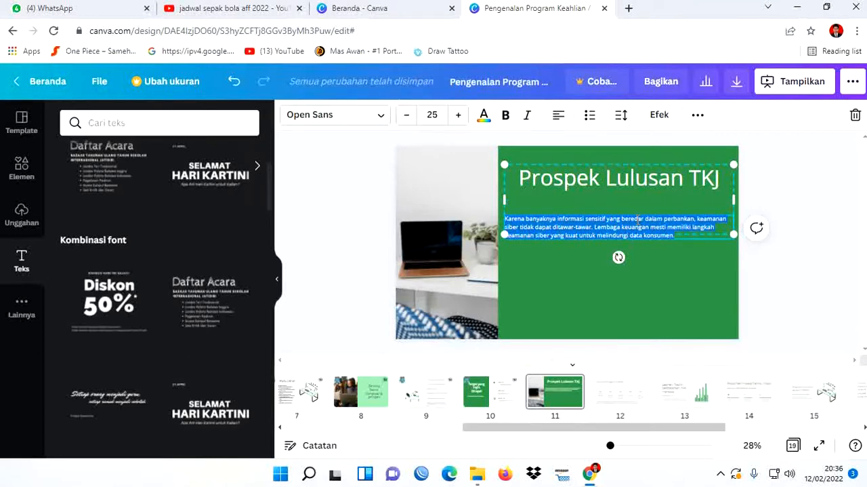
key(BackSpace)
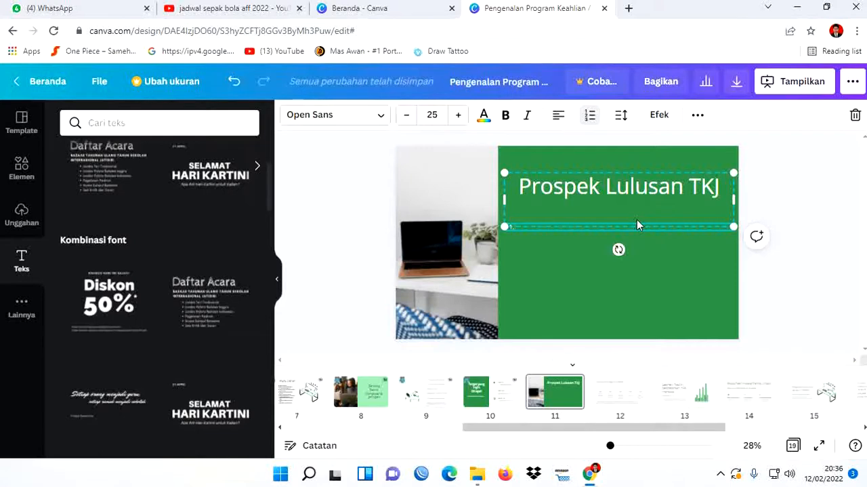
- Write the first numbered item "Lulusan SMK Negeri 1 Kintap memiliki peluang lapangan kerja yang cukup luas, baik di lembaga-lembaga pemerintah maupun swasta"
text(Lulusan SMK)
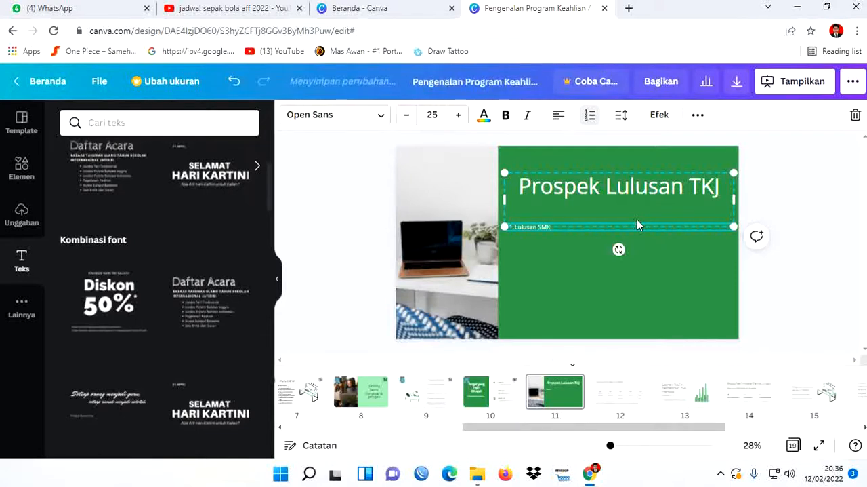
text( Negeri)
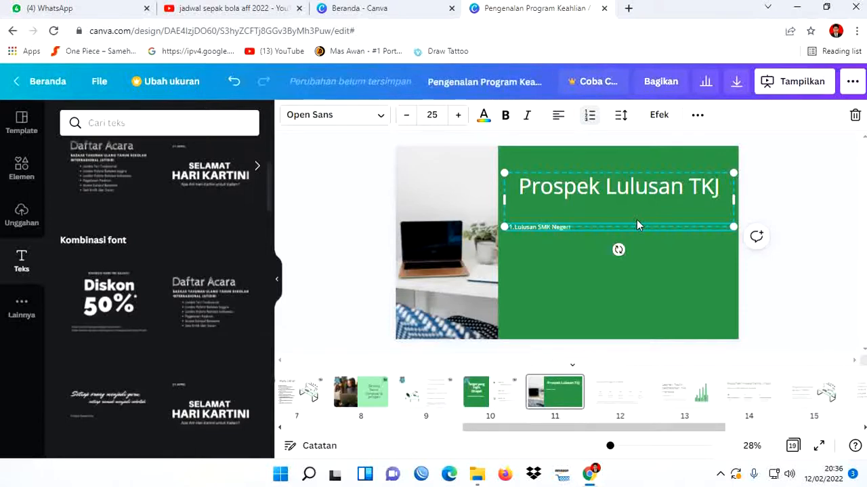
text( 1 Kirtap memiliki peluang lapangan kerja yang c)
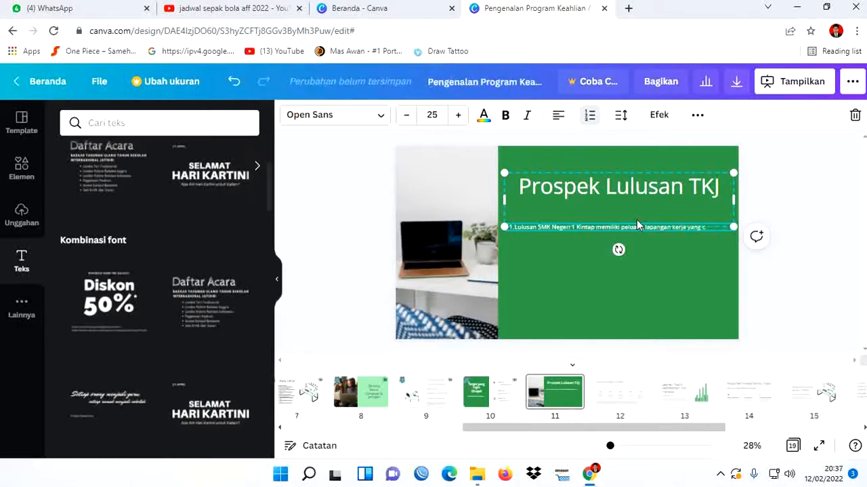
text(ukup)
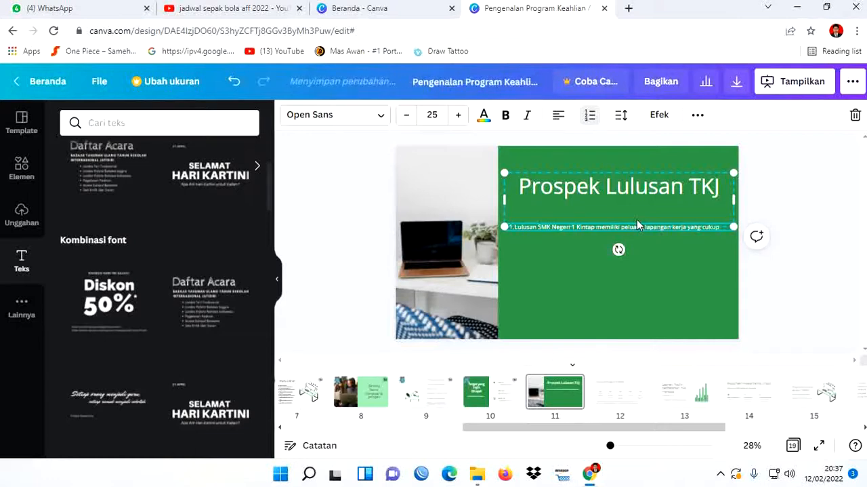
text( tua)
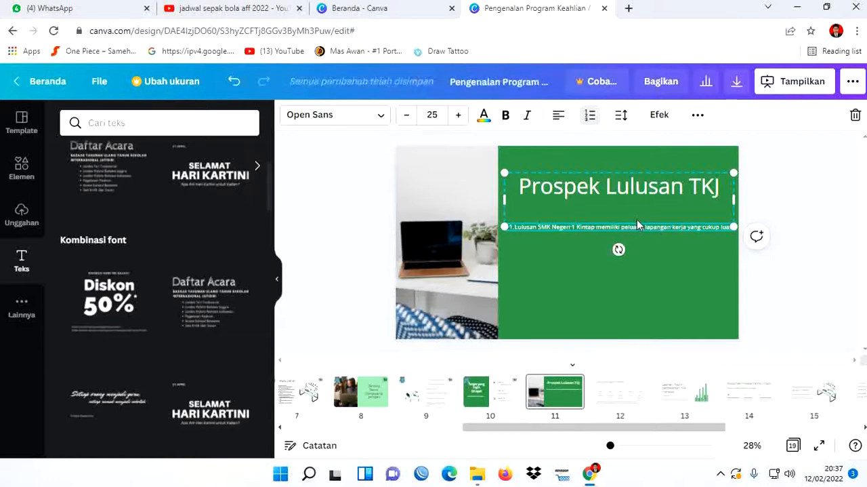
text(s baik)
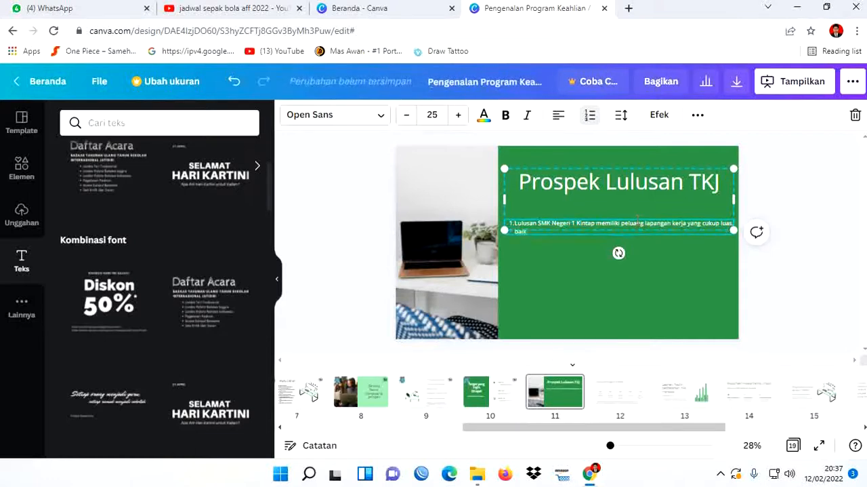
text( di lembaga-lembaga pemerintah maup)
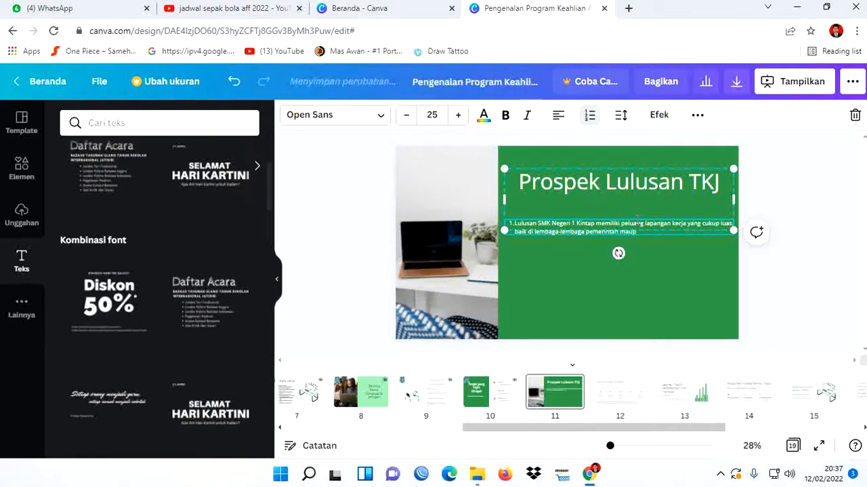
text(un swasta)
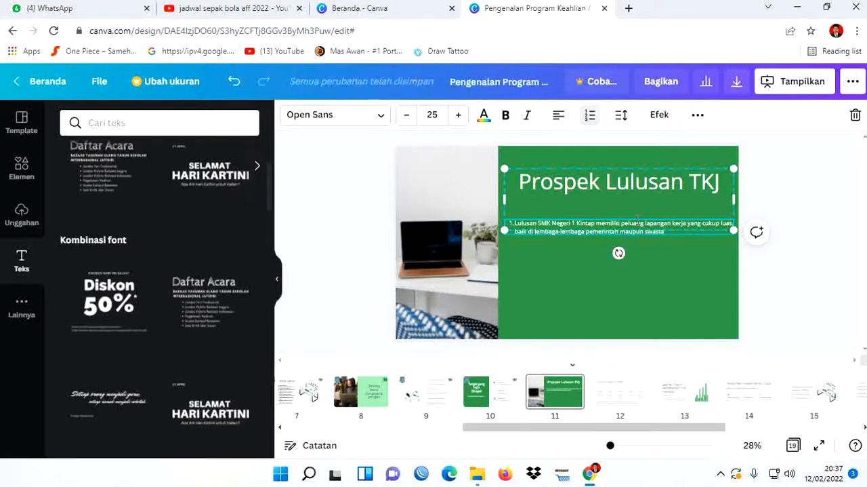
- Add the second numbered item "Secara spesifik peluang kerja itu antara lain"
key(Return)
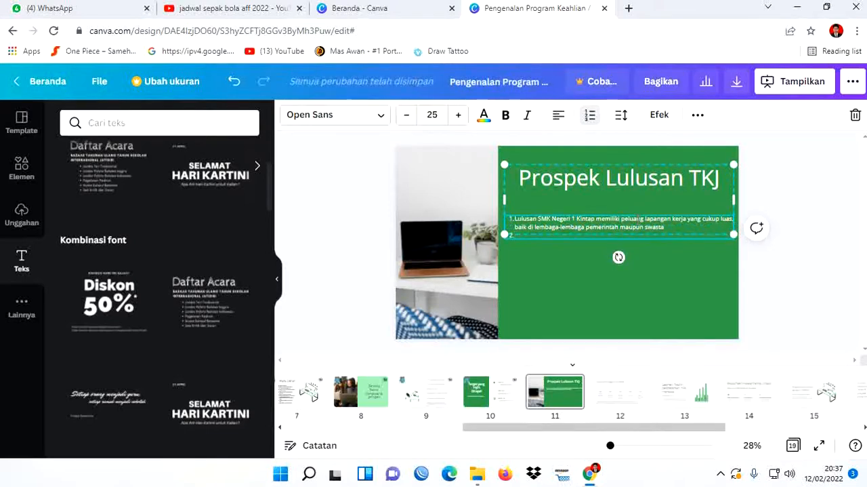
text(secara)
key(BackSpace)
text(Secara spesifik pel)
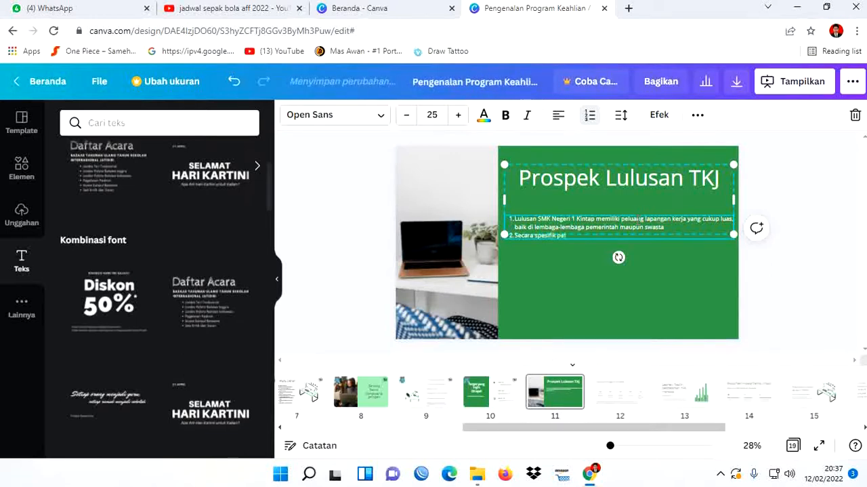
text(uang kerja itu)
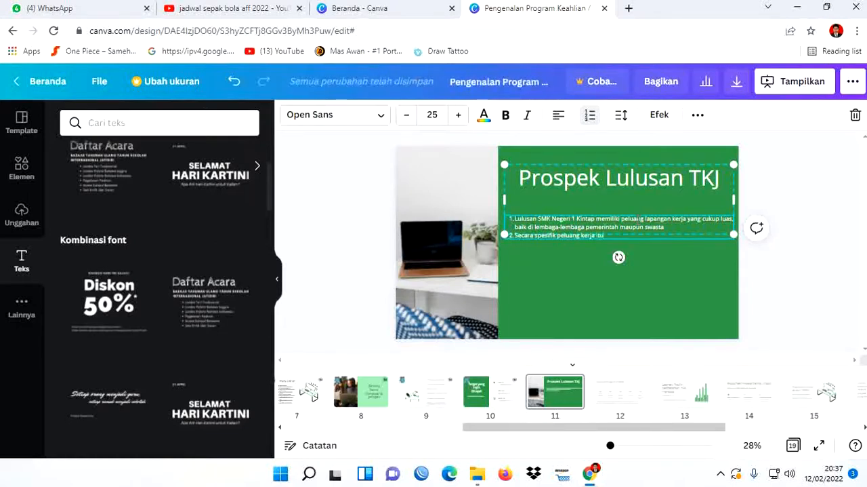
text( ar)
text(lain)
- Add another numbered item "selain itu" and leave an empty unnumbered line between it and the second item
key(Return)
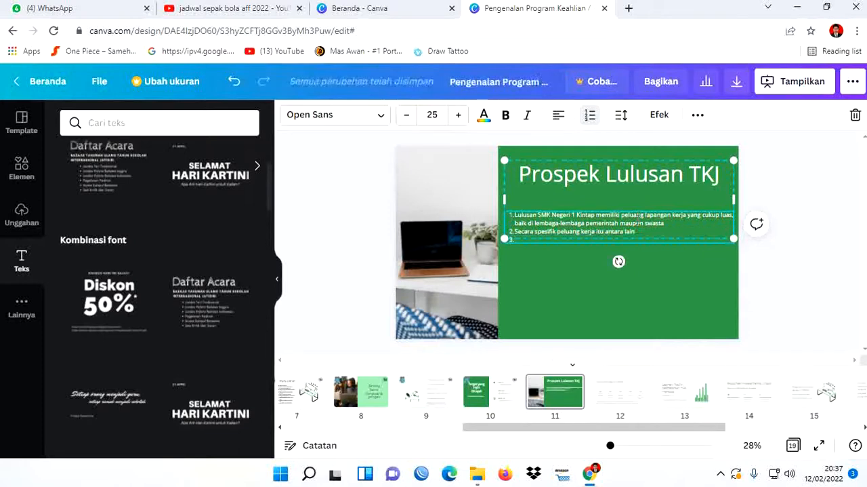
text(selain itu)
key(Return)
key(BackSpace)
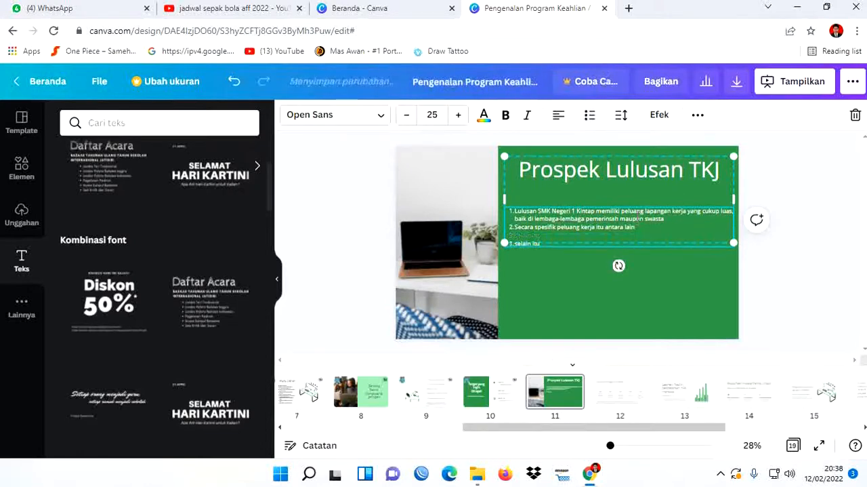
- Turn the empty line into the bullet "Teknisi Komputer, Teknisi Jaringan, Web Developer" and start a new bullet below it
click(588, 116)
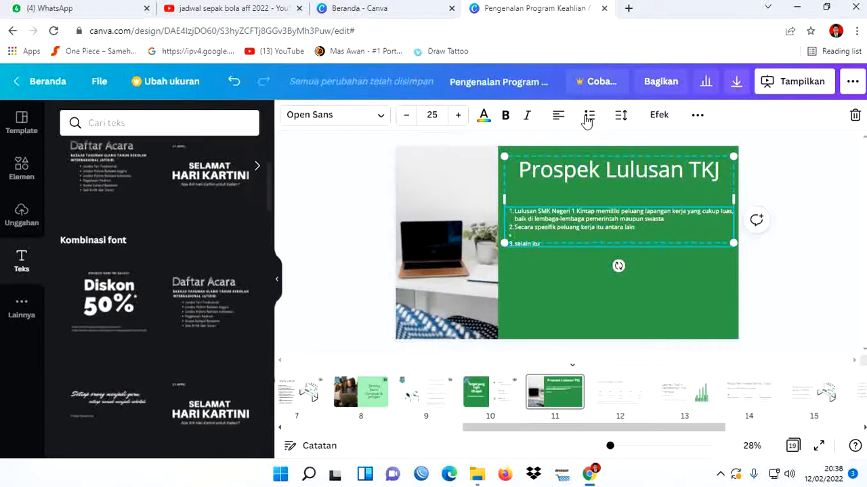
text(Teknisi)
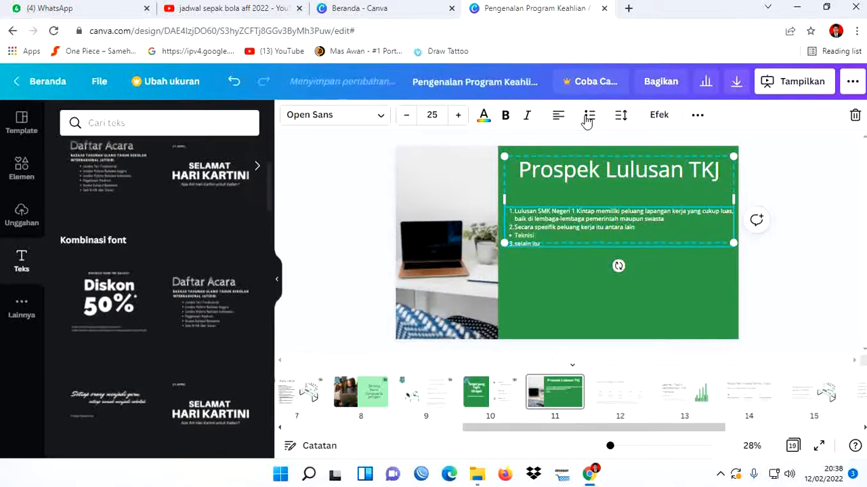
text( Komputer. Teknisi Jar)
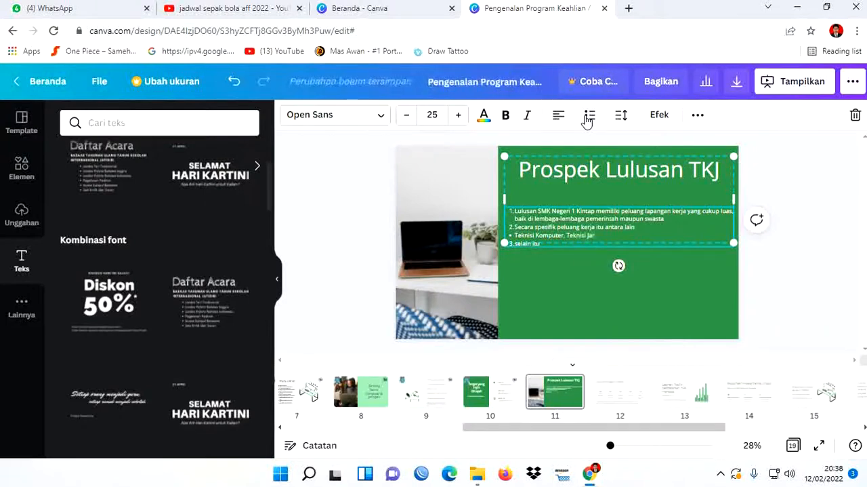
text(ingan, Web Developer)
key(Return)
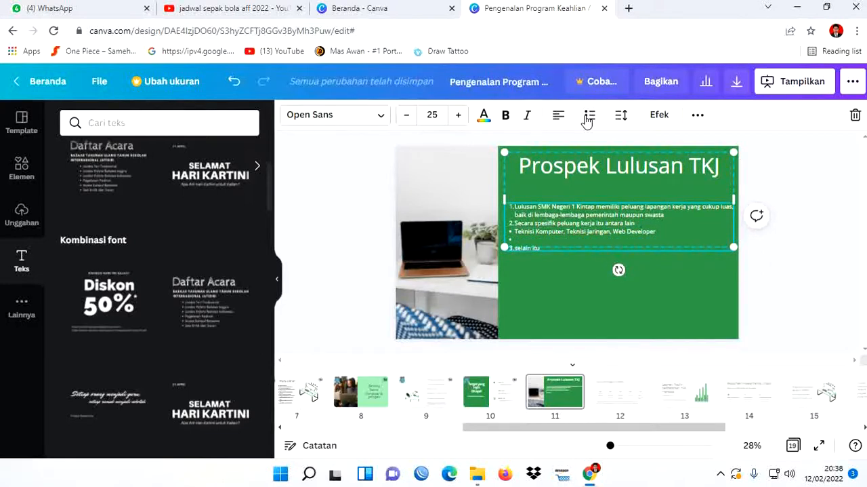
- Fill the empty bullet with "Biro Periklanan Modern, Industri penerbitan, Industri Media Massa," and start another bullet below it
text(Biro)
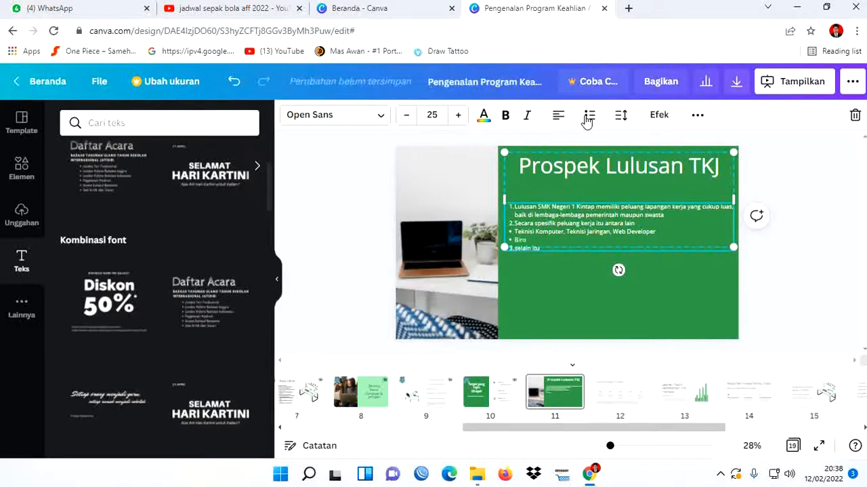
text( Periklanan)
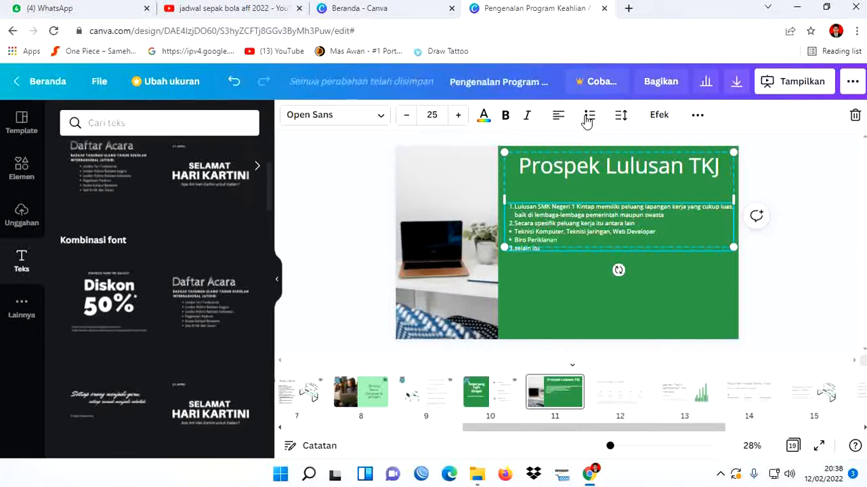
text( Mod)
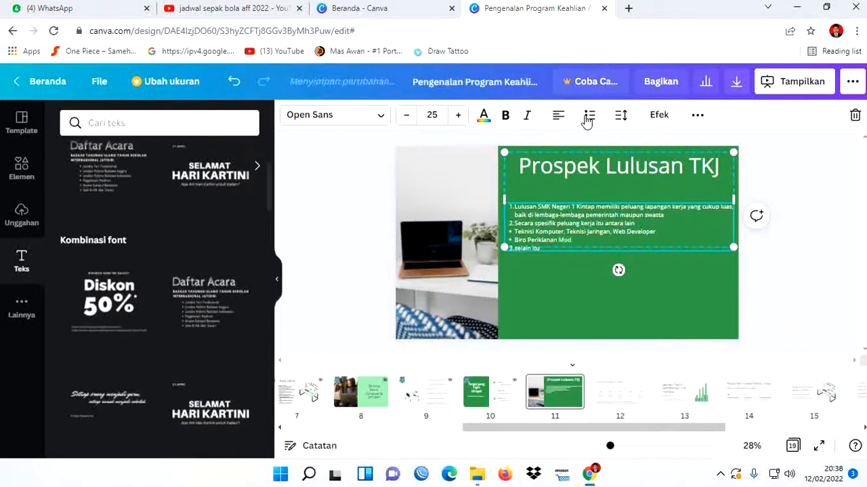
text(ern, Industri)
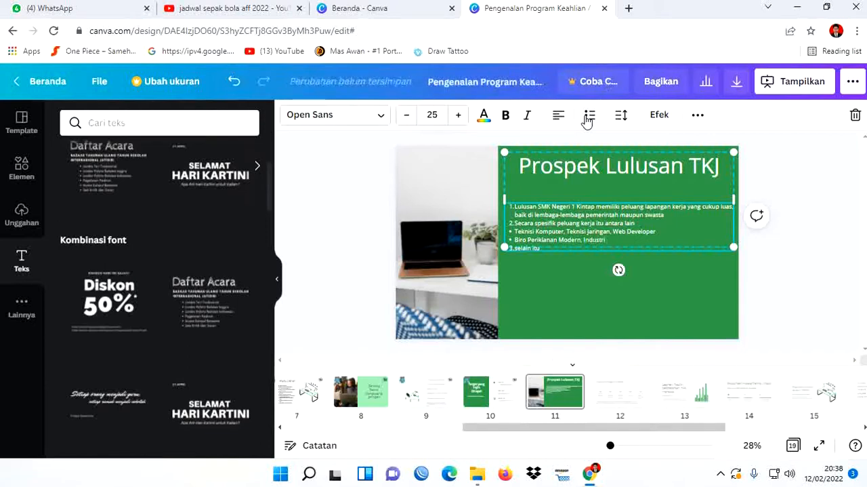
text( pener)
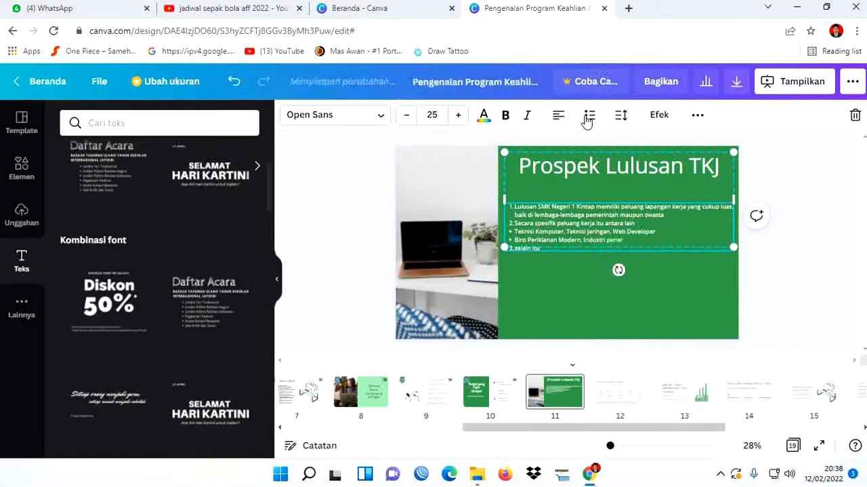
text(bitan)
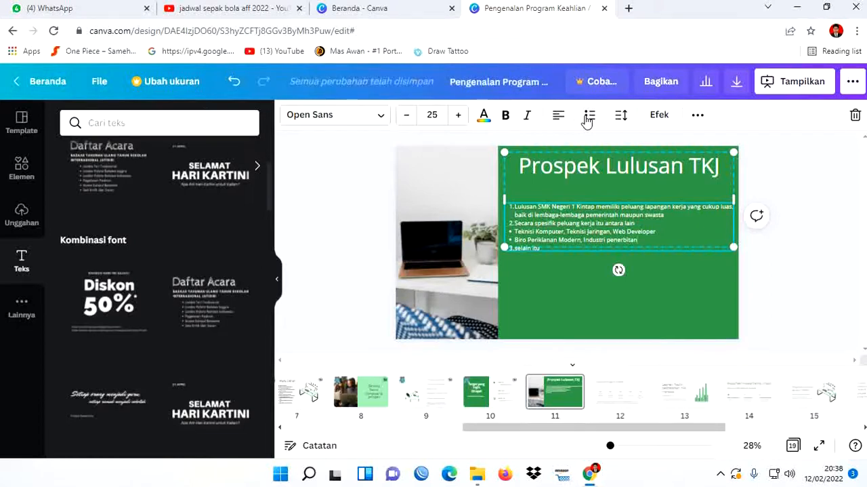
text(, Industri)
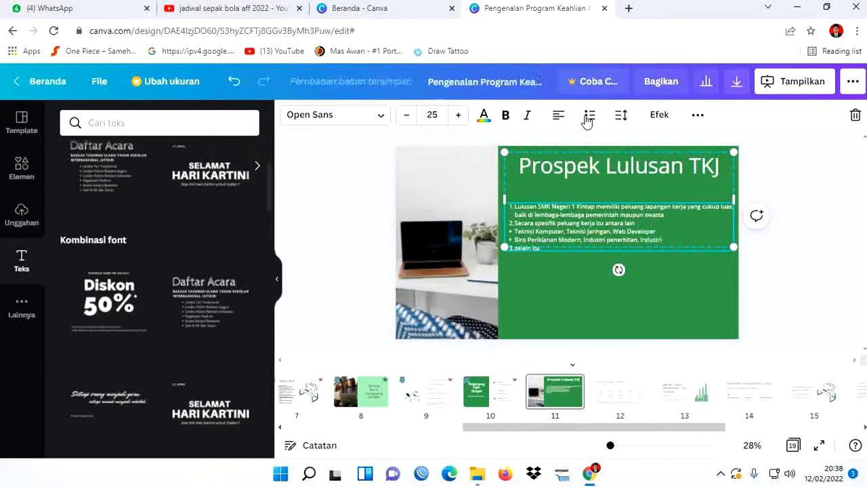
text( Media Massa,)
key(Return)
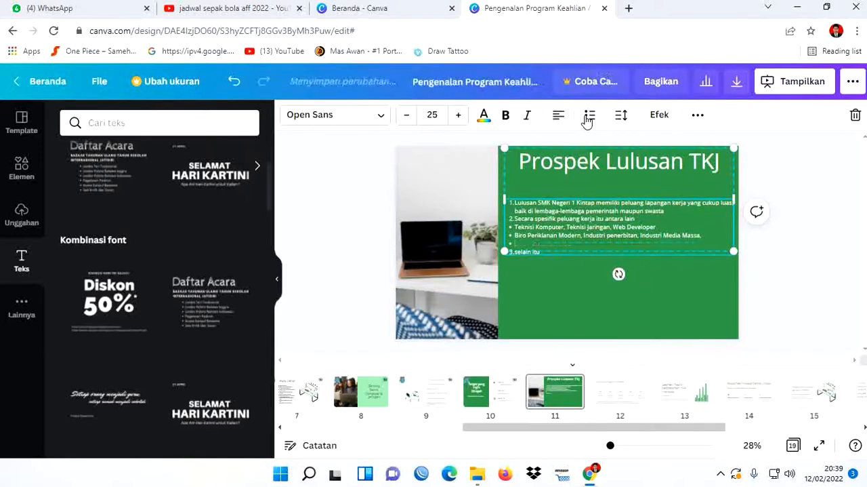
- Write the bullet "Lembaga komputer Umum, Setting dan Desainer Mandiri" and start a new bullet below it
text(Lembaga)
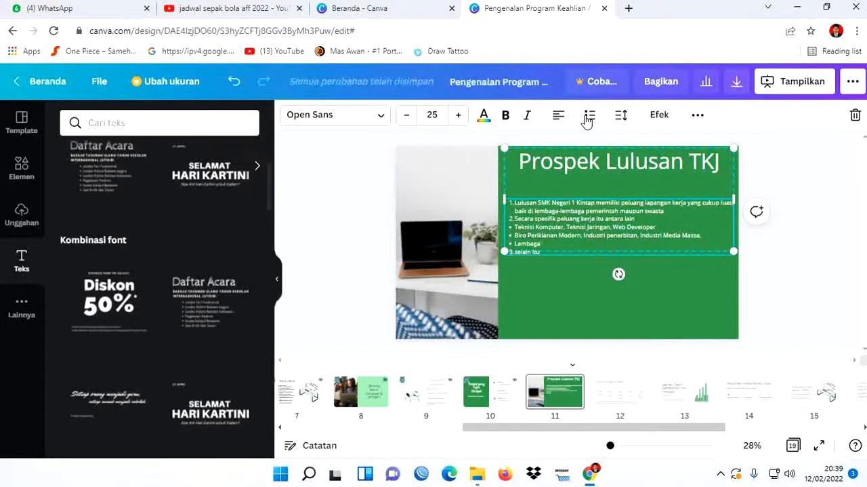
text( komputer)
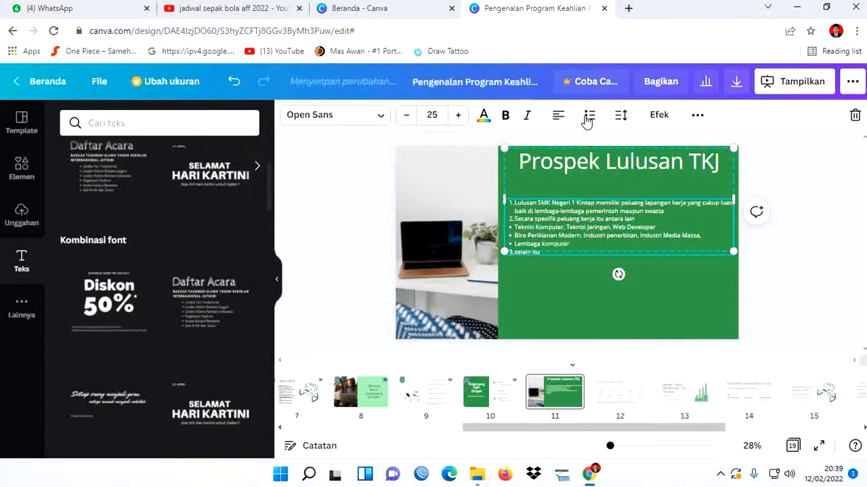
text( Umum, Setting dan Desainer Mandiri)
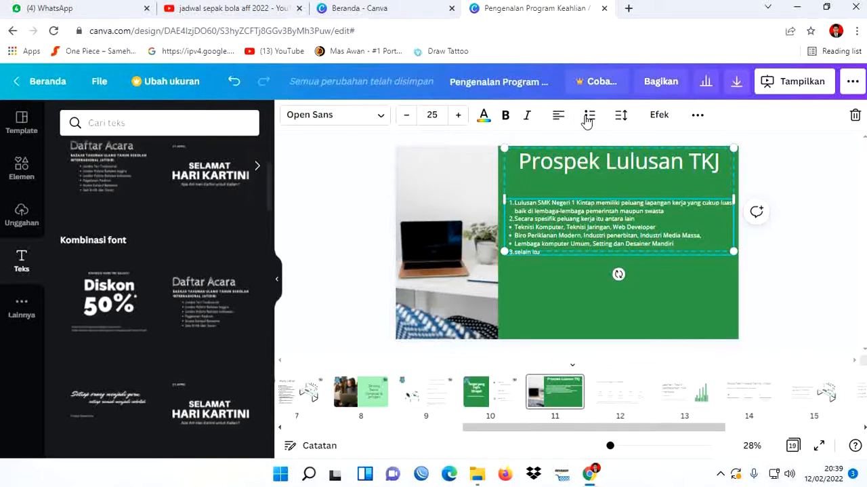
key(Return)
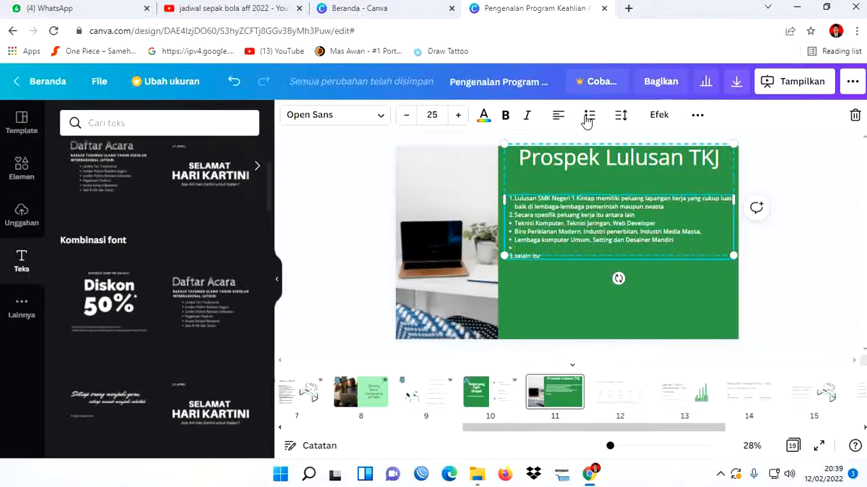
- Write "Programmer" as the last bullet under the second numbered item
text(Programmer)
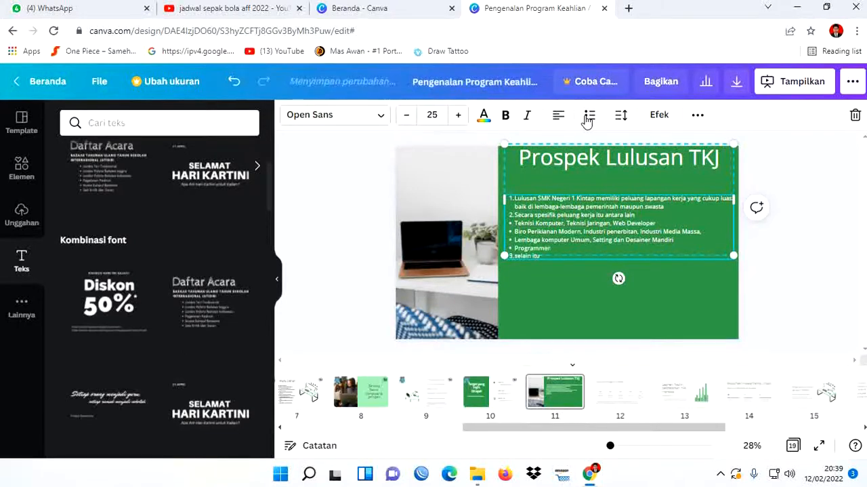
- Capitalize the third numbered item's first letter and extend it to read "Selain itu, lulusan SMK Negeri 1 Kintap"
click(588, 117)
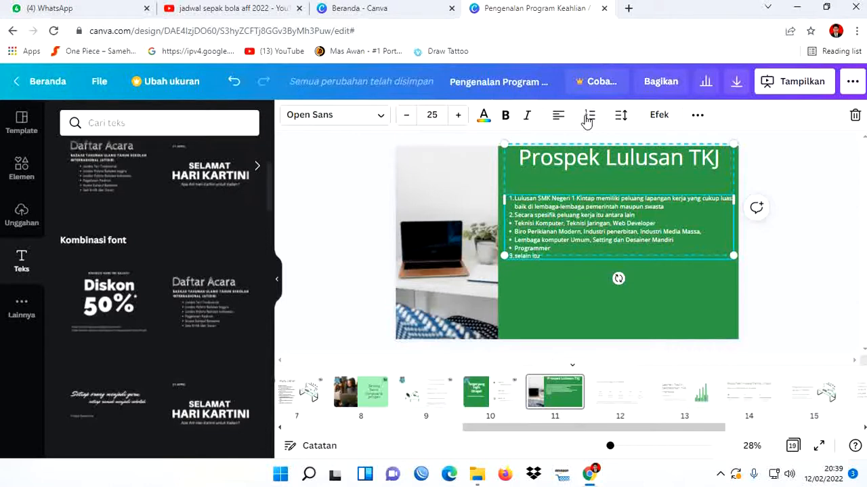
key(BackSpace)
text(S)
text(, lulusan)
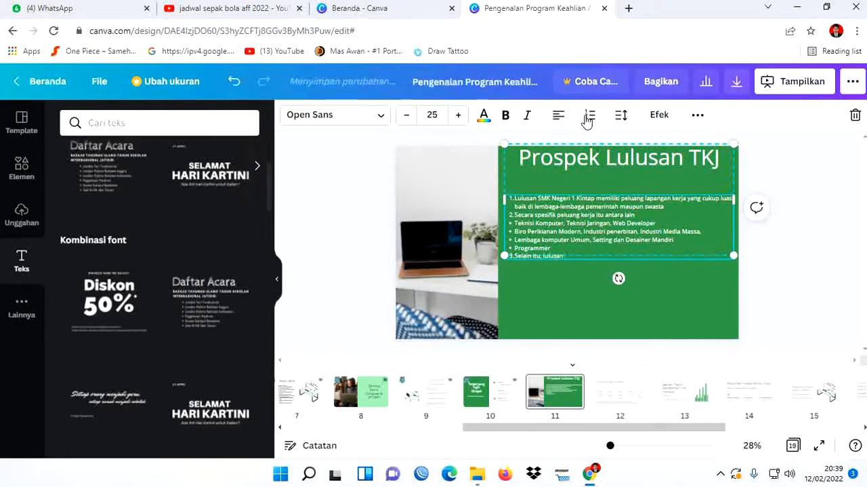
text( SMK Nege)
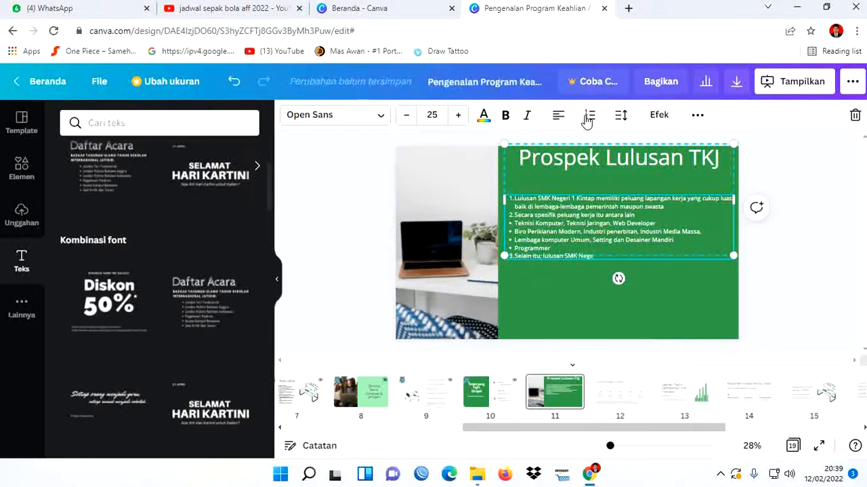
text(ri 1 Kini)
text(ap)
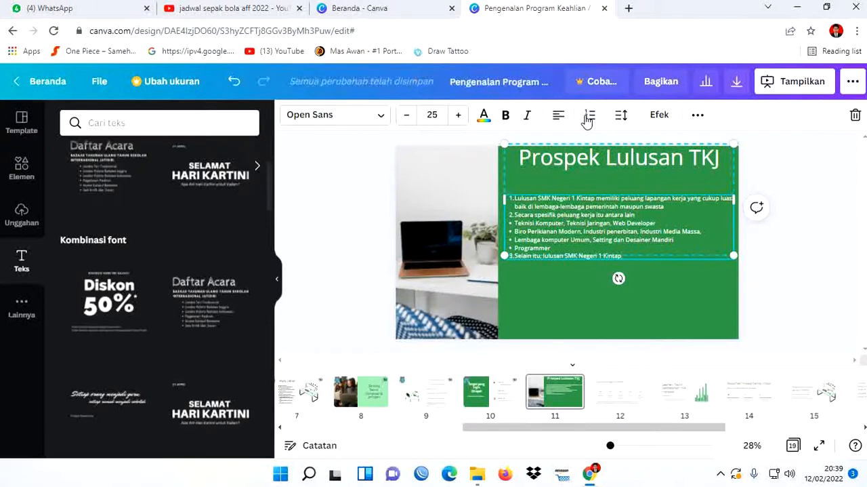
text( juga)
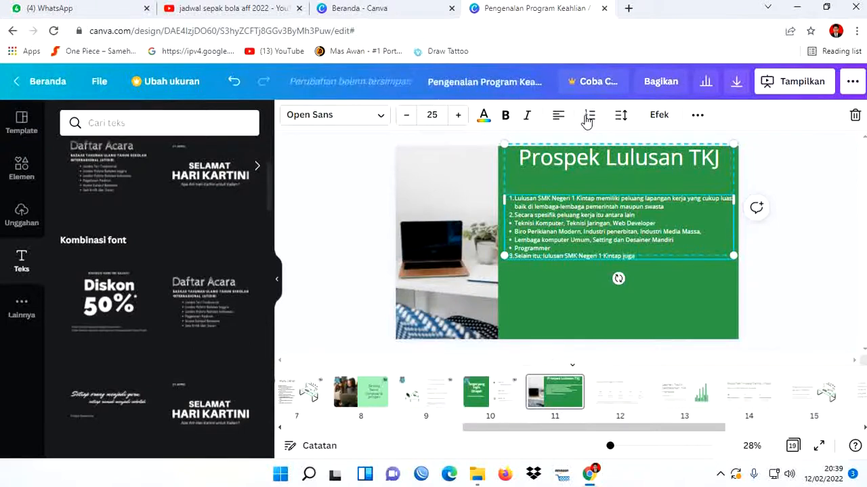
text( memiliki k)
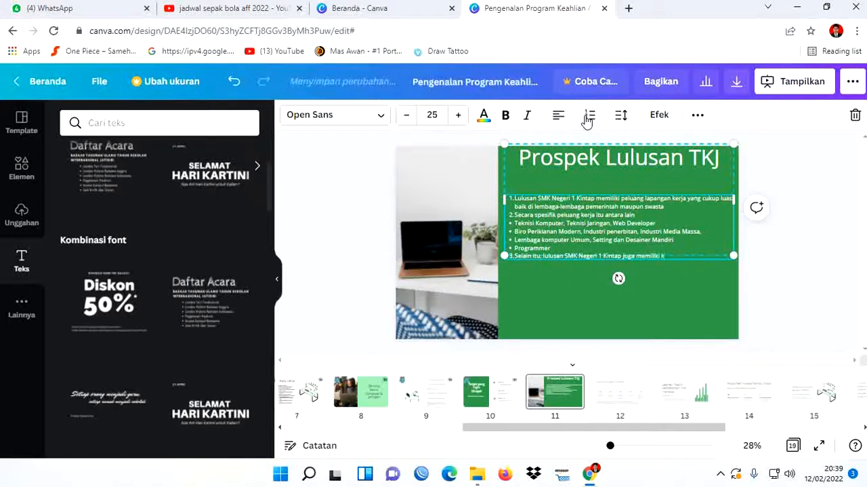
text(esempatan yang sama)
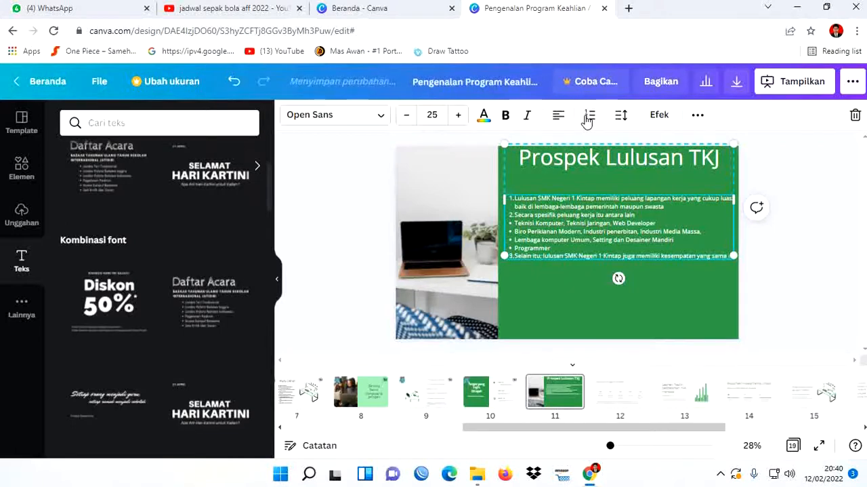
text( untuk m)
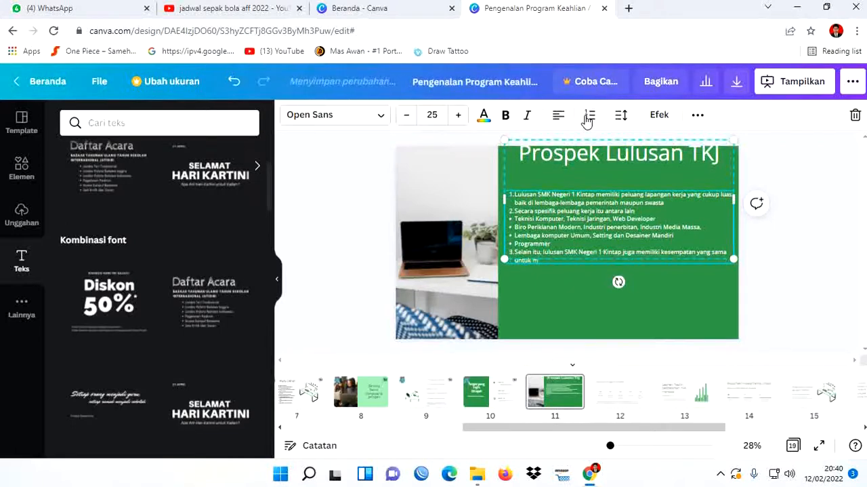
text(elanjutkan studi ke)
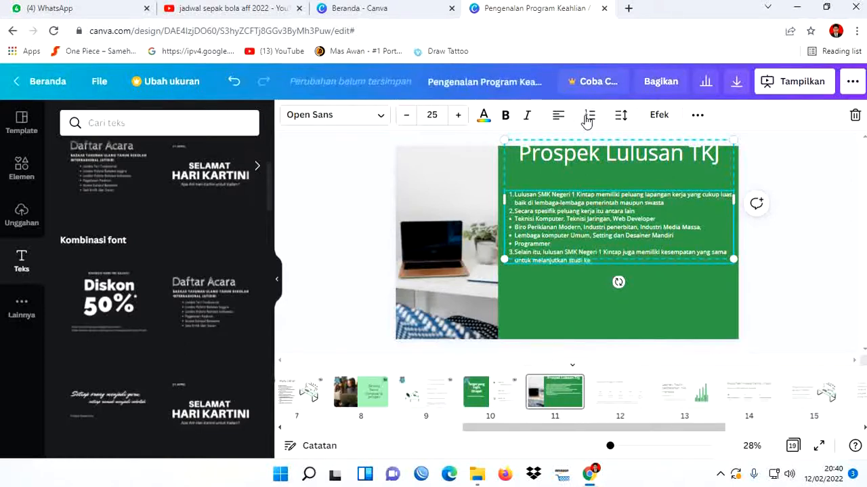
text( jenjang)
text( perg)
text(idika)
text(n)
text( yang)
text( lebi)
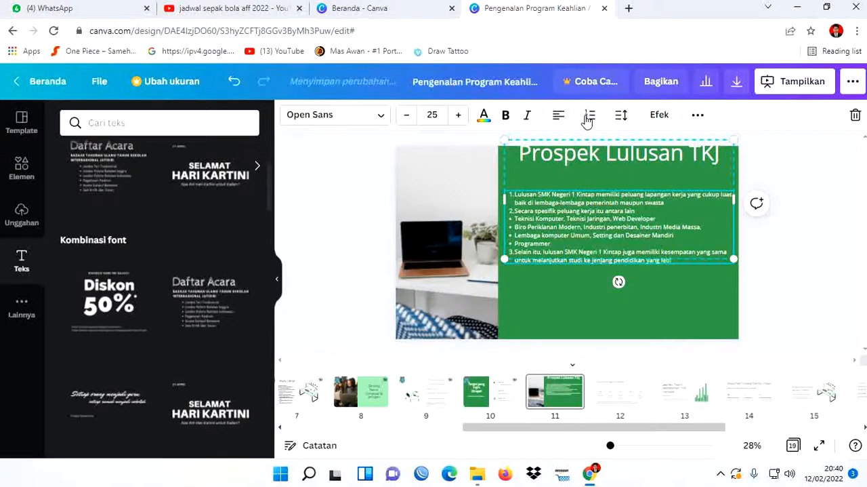
text(h tinggi)
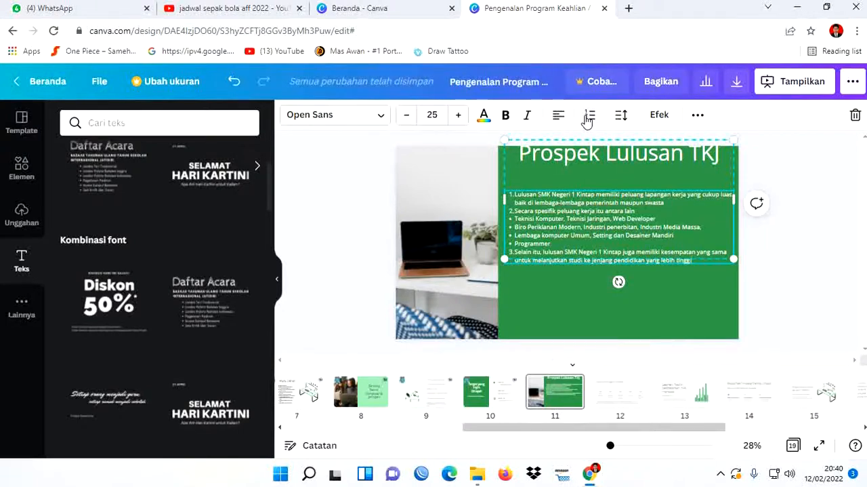
text(, baik D)
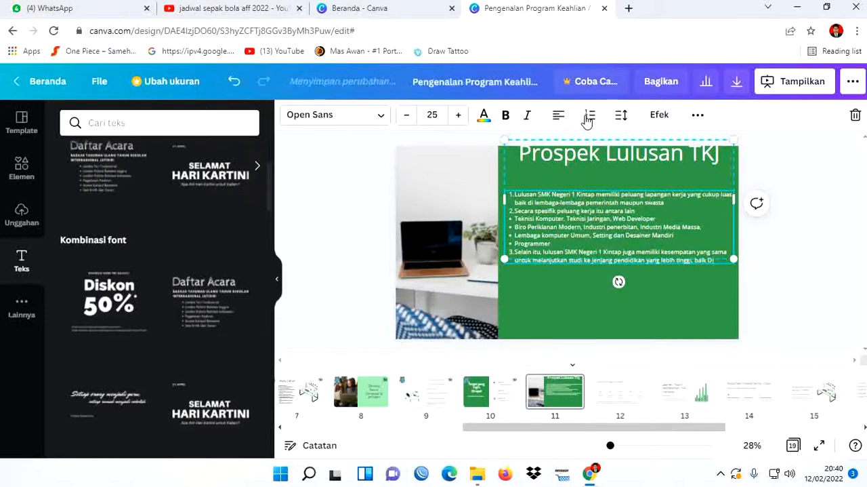
text(iploma)
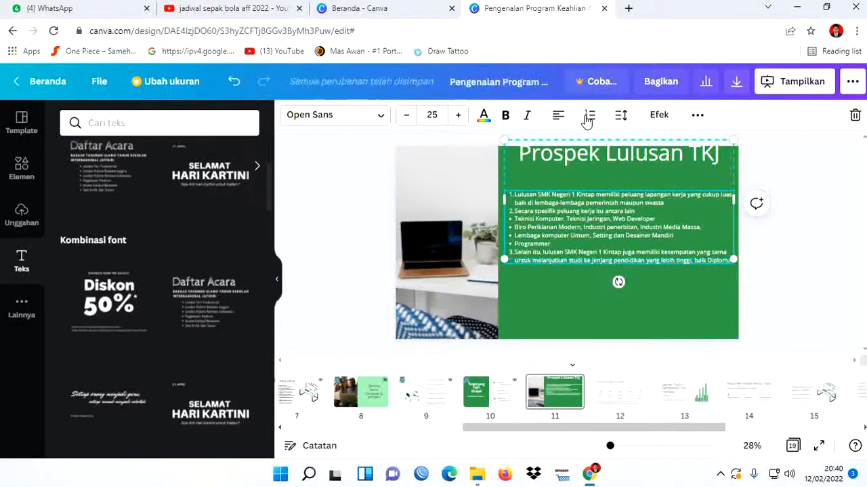
text( maupun)
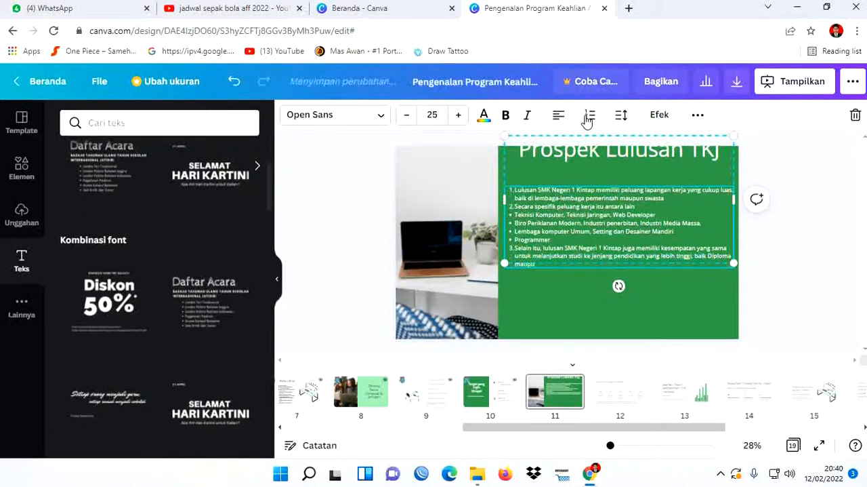
text( Strata Satu (S1)
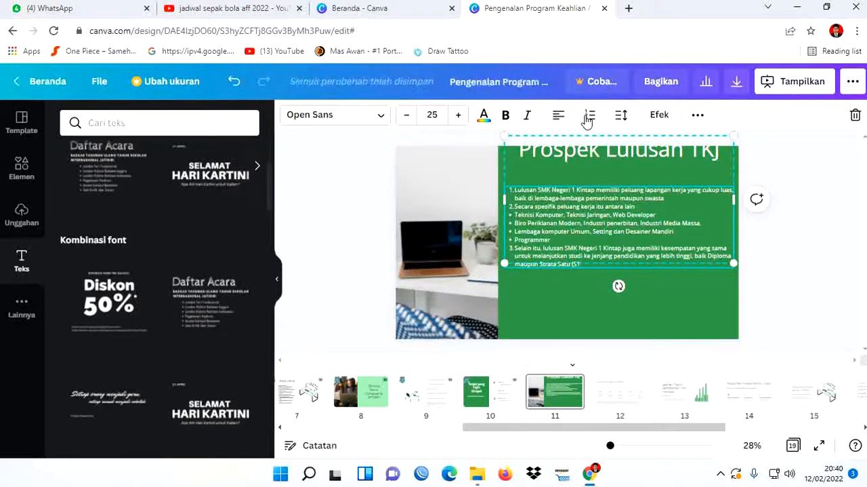
text())
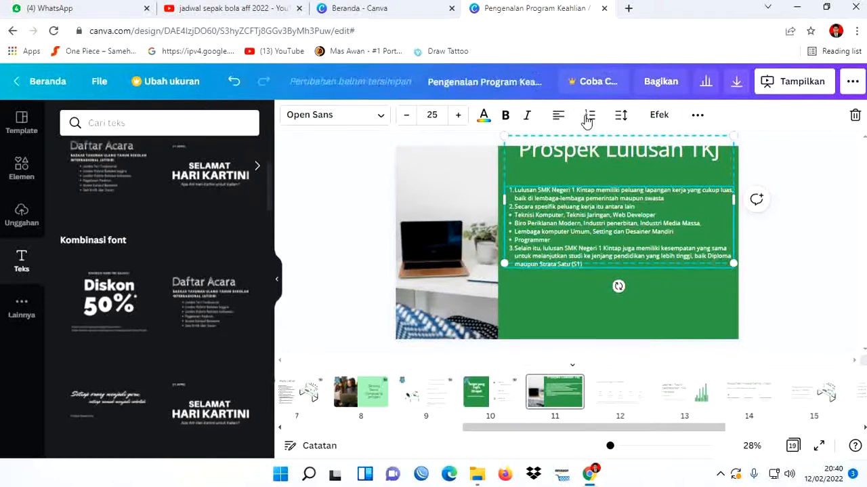
text( pada jurusan)
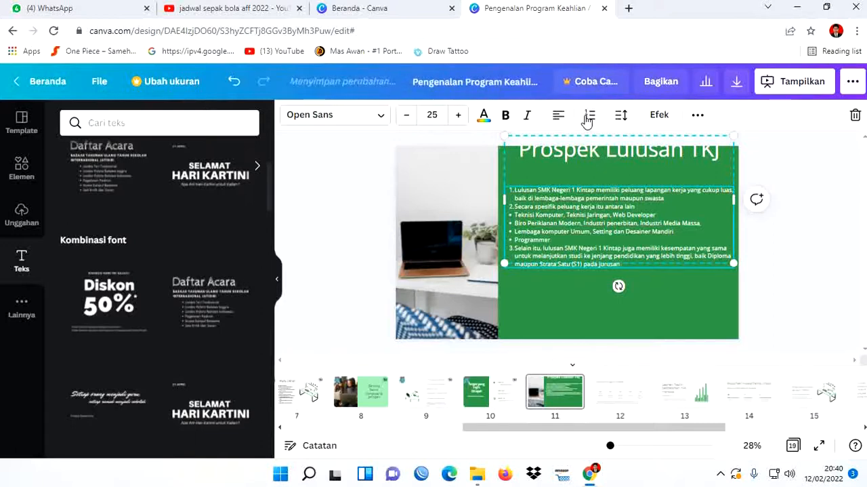
text( yang relevan)
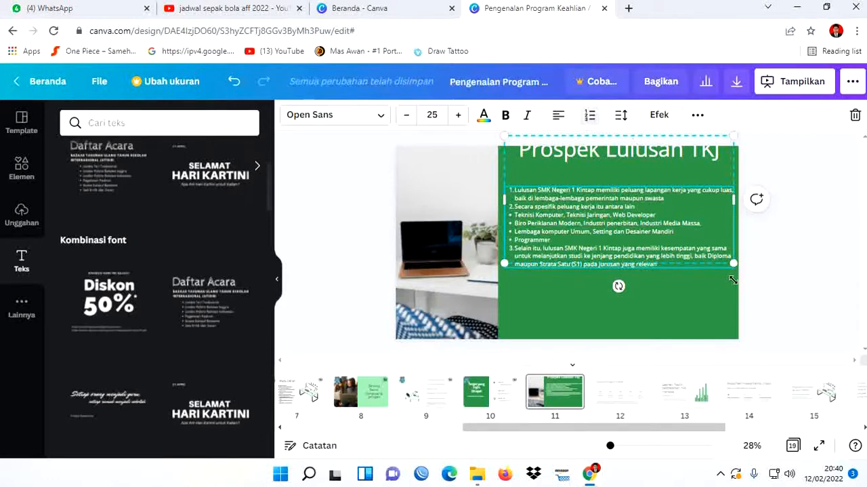
- Set the font size of the whole list text under the slide title to 30
drag(657, 264, 505, 194)
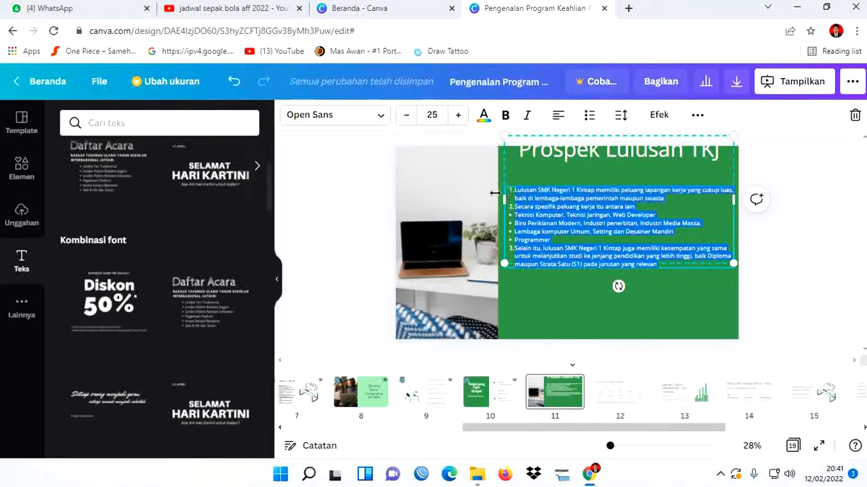
click(461, 116)
click(461, 115)
click(461, 116)
click(460, 115)
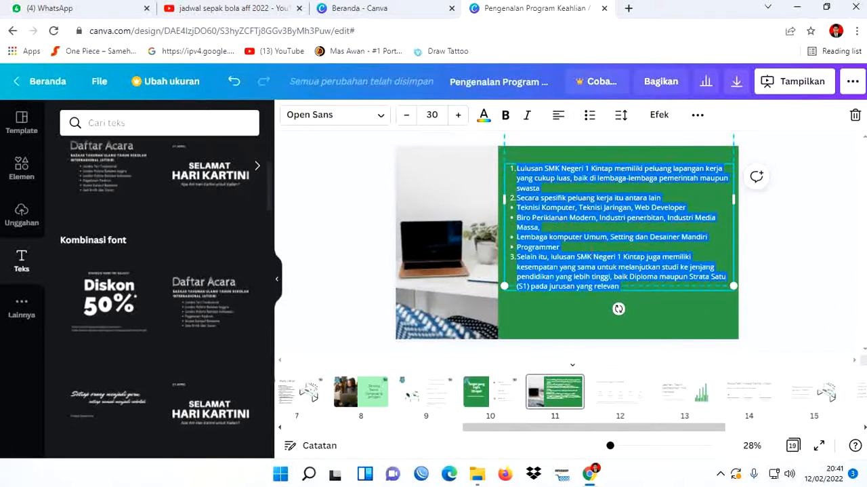
- Move the title and list text group down so that both fit inside the green area of slide 11, and deselect it
click(806, 291)
click(720, 283)
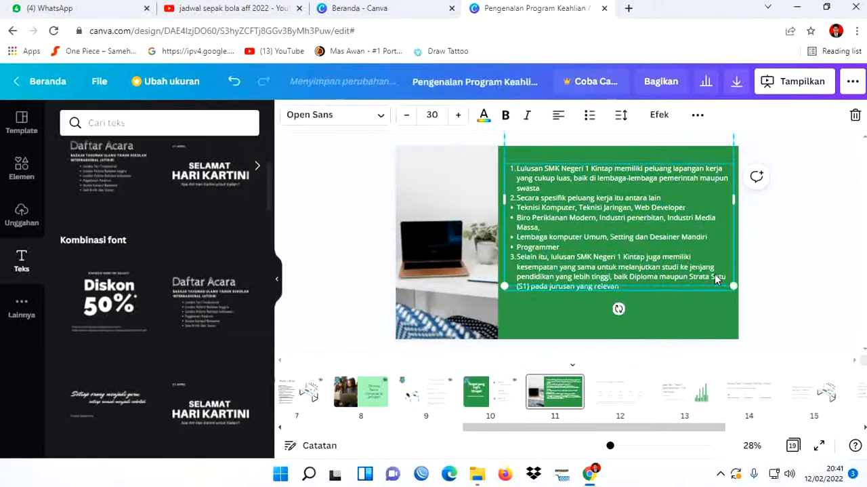
drag(717, 285, 708, 319)
click(788, 321)
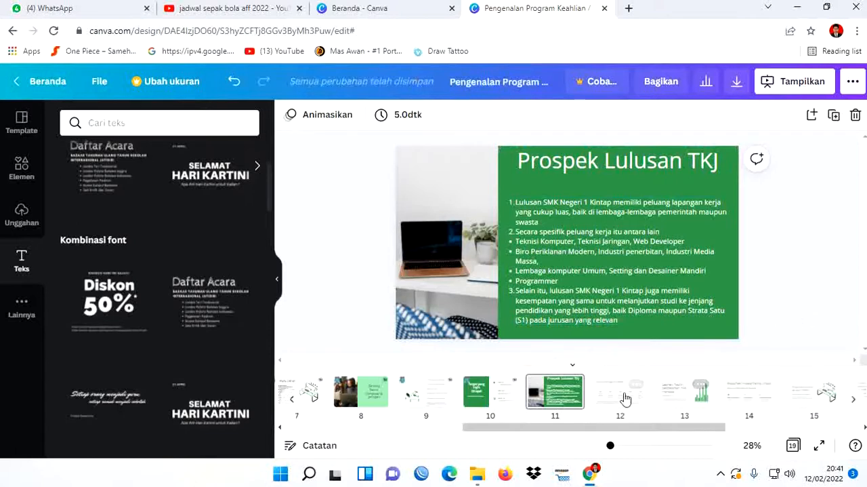
- Copy the school logo and the TKJ logo from slide 10 and paste both onto slide 11
click(490, 385)
click(403, 163)
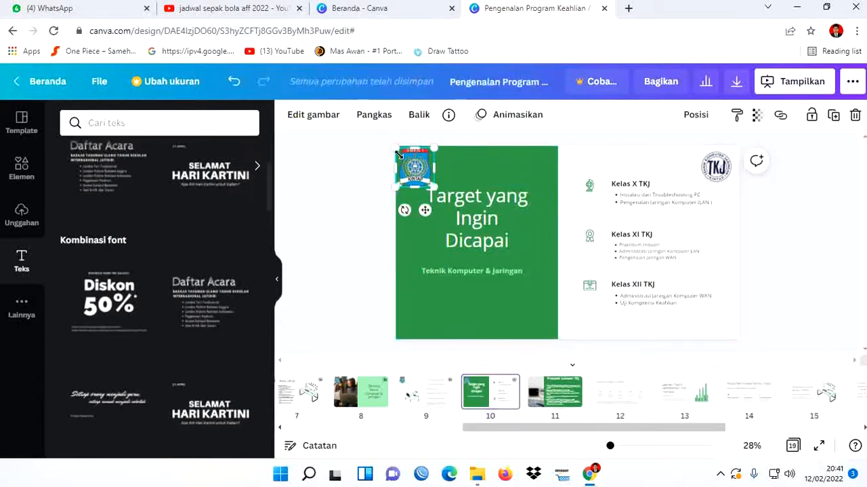
shift+click(715, 163)
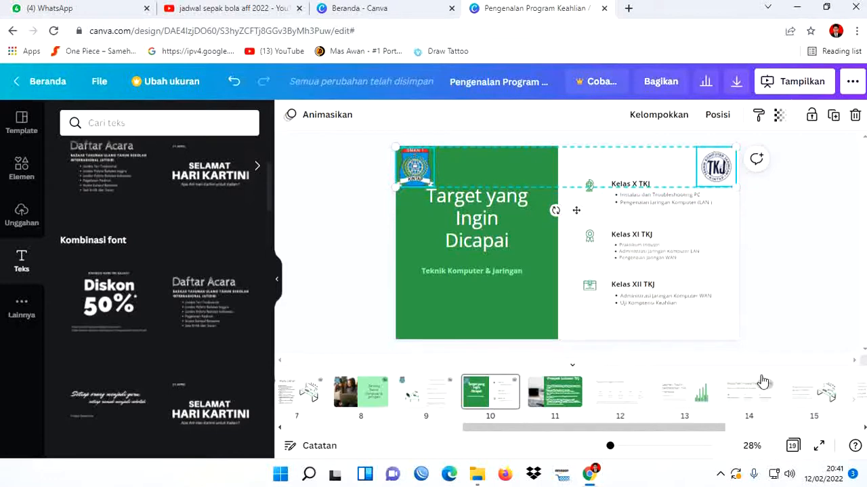
click(563, 385)
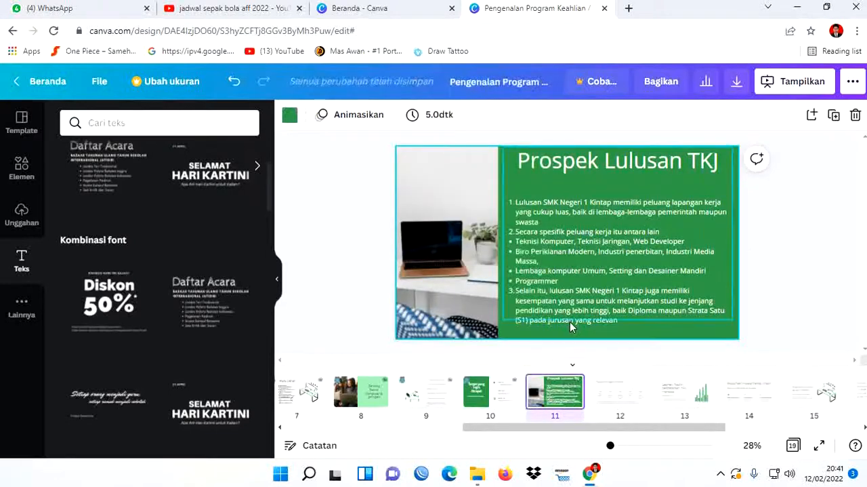
key(ctrl+v)
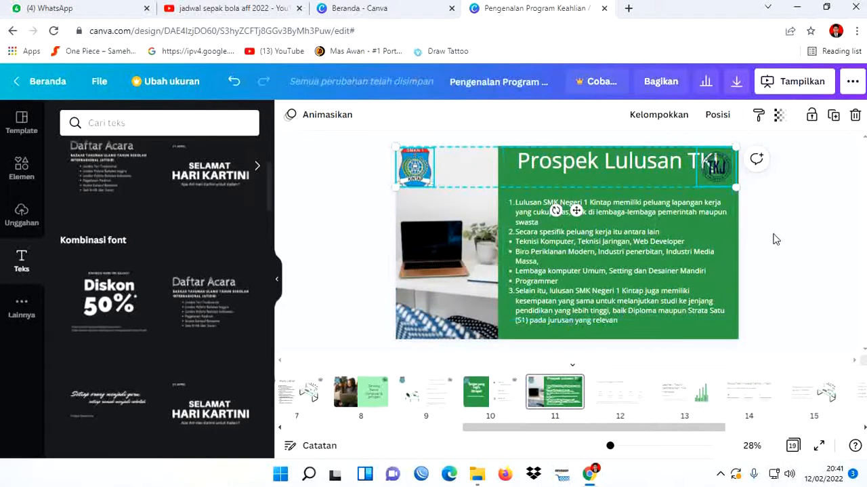
click(775, 239)
click(716, 166)
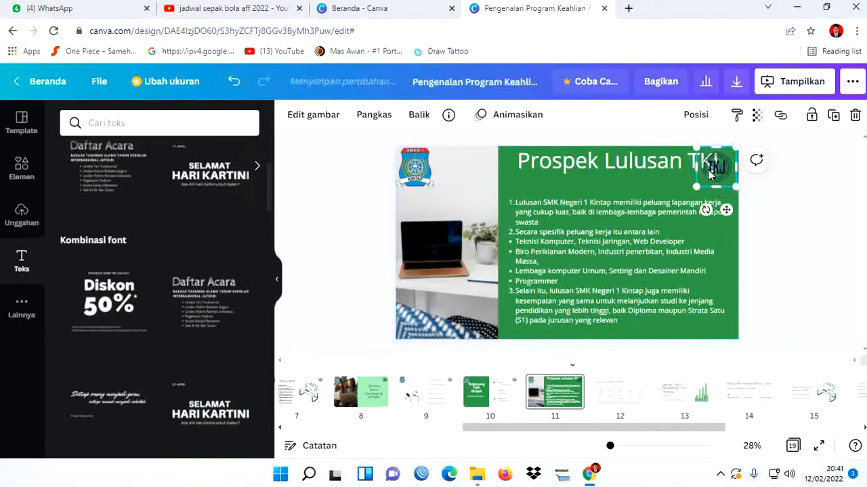
- Left-align the slide title "Prospek Lulusan TKJ" on slide 11 and deselect it
click(656, 164)
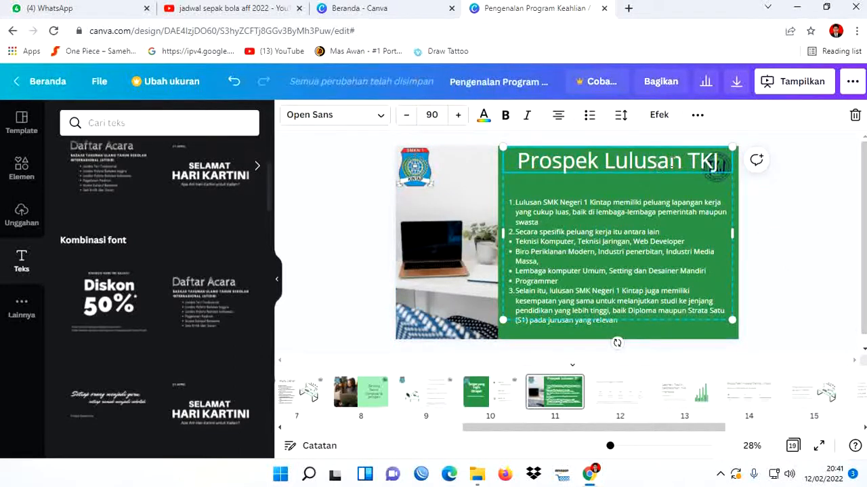
double_click(671, 162)
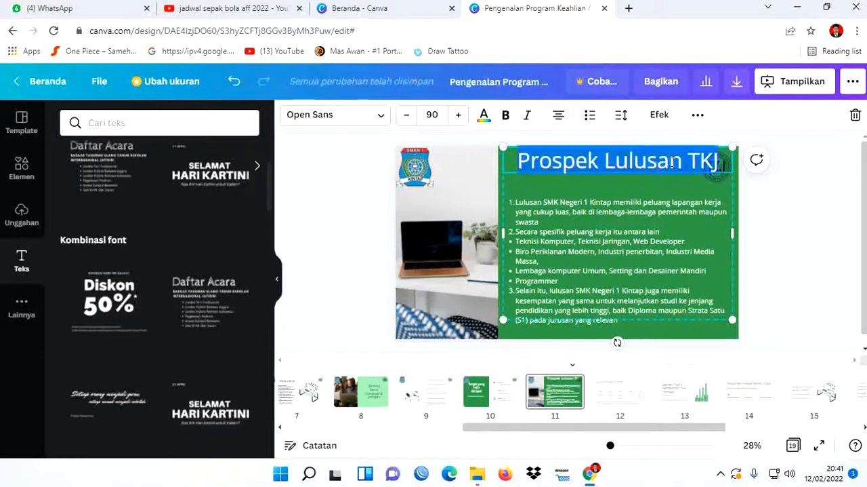
click(560, 116)
click(826, 226)
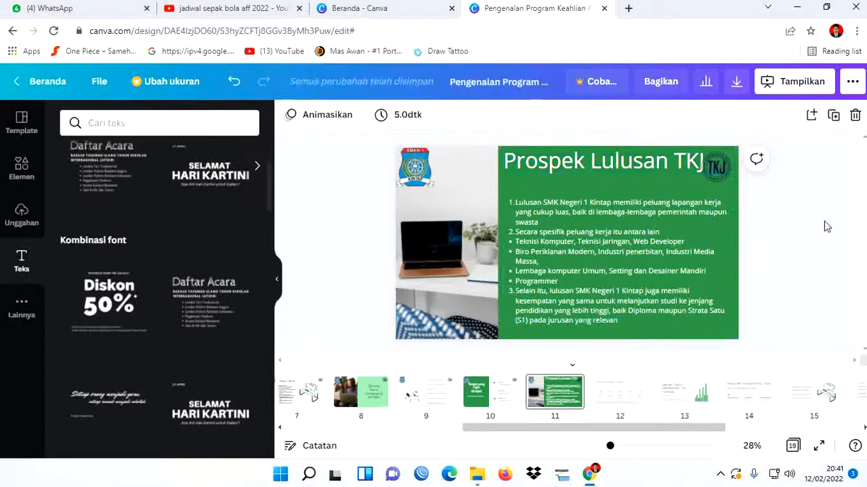
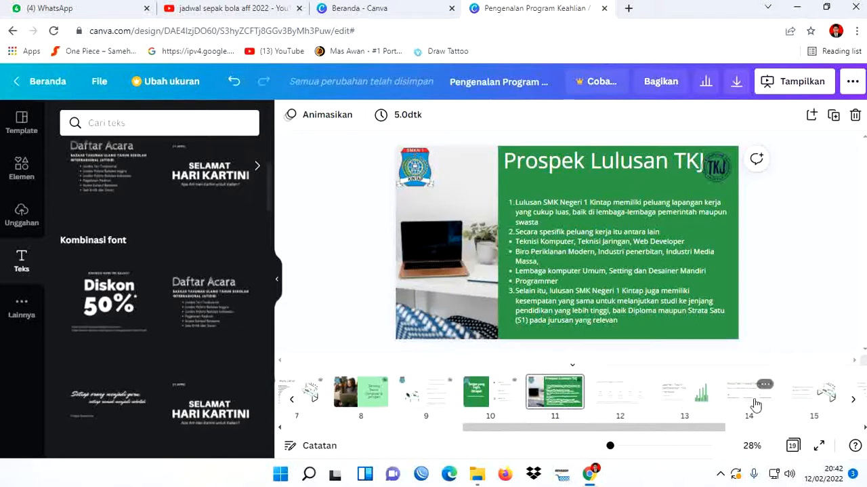
- Move the "Ada pertanyaan?" slide from position 18 to directly after slide 11
drag(715, 432, 779, 433)
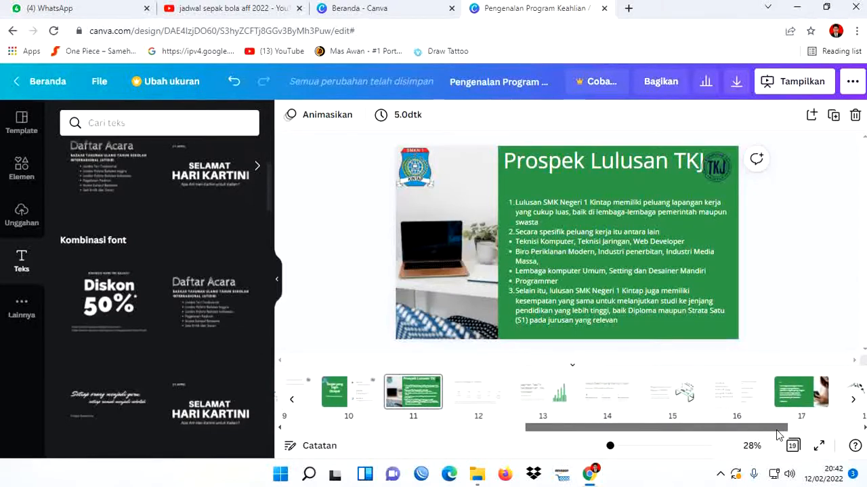
drag(779, 434, 822, 433)
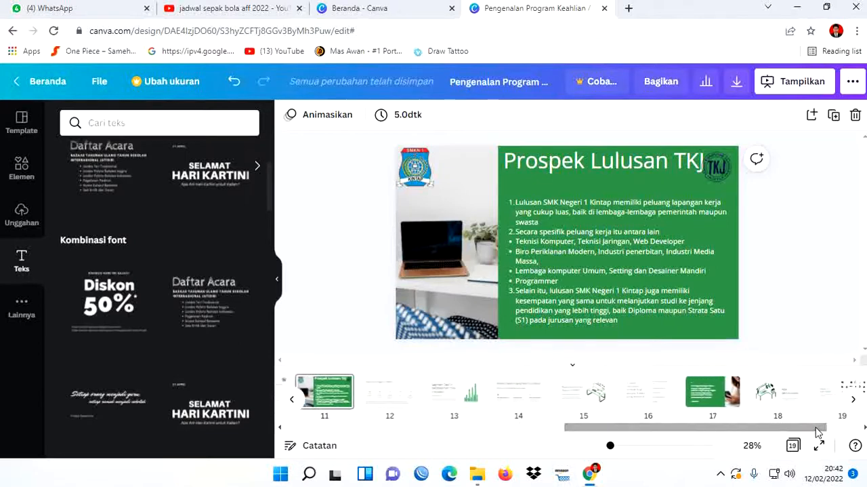
click(777, 399)
drag(777, 398, 382, 399)
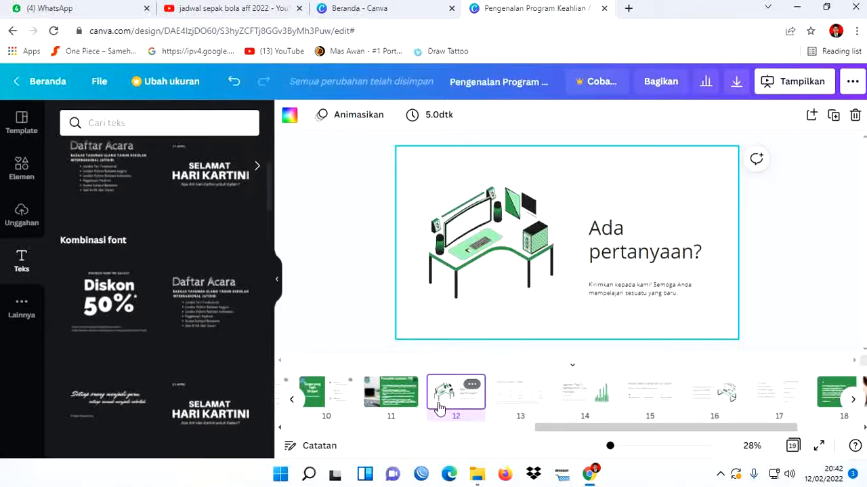
- Copy the school logo and the TKJ logo from slide 11 and paste both onto slide 12
click(401, 409)
click(419, 175)
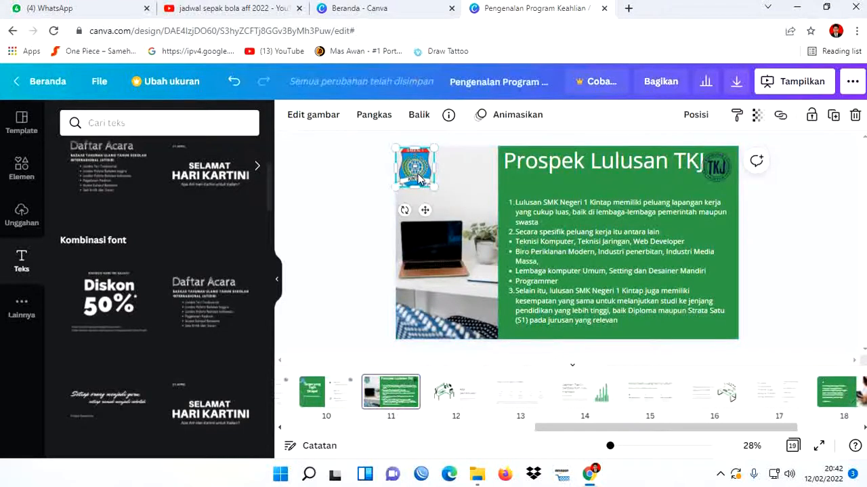
shift+click(715, 171)
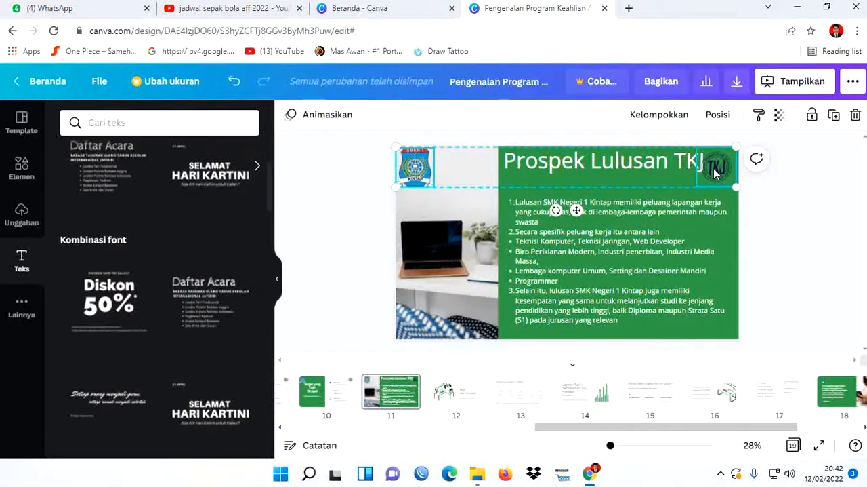
click(463, 387)
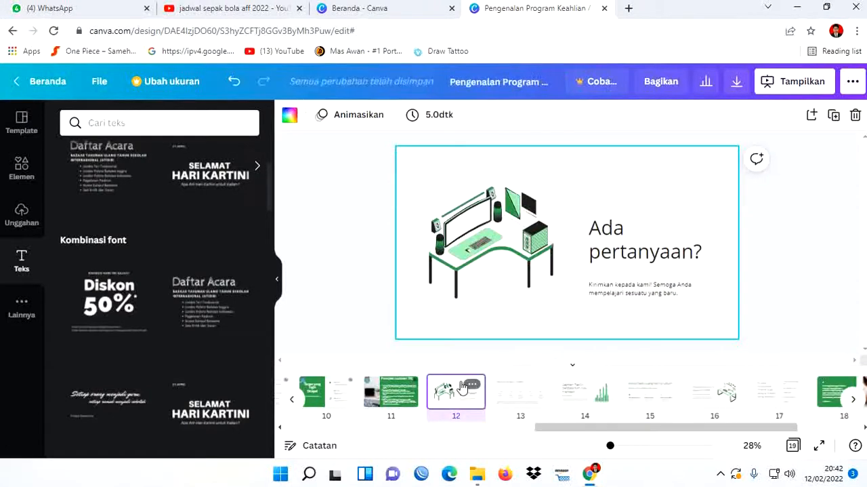
key(ctrl+v)
click(796, 254)
- Move the heading and body text group on slide 12 up beside the desk illustration and widen it to near the slide's edge
click(649, 252)
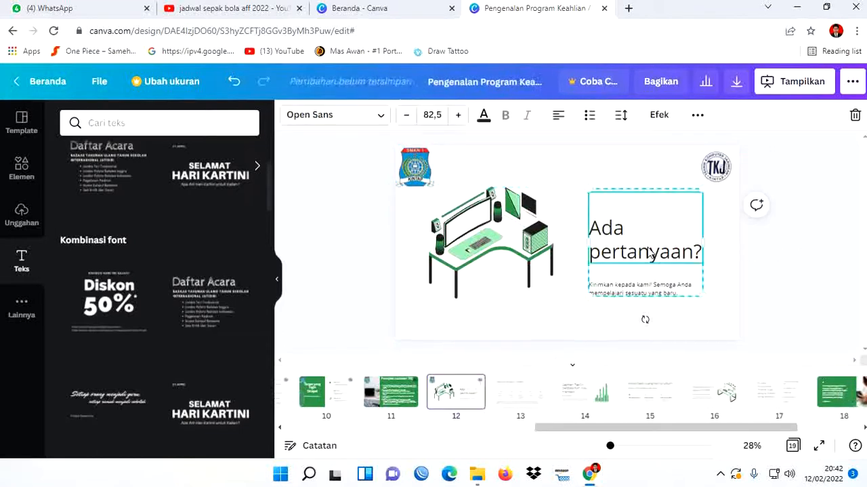
drag(641, 219, 612, 172)
drag(677, 223, 727, 203)
- Remove the empty line above the slide 12 heading and replace the heading text with "Tenaga Pengajar"
double_click(647, 210)
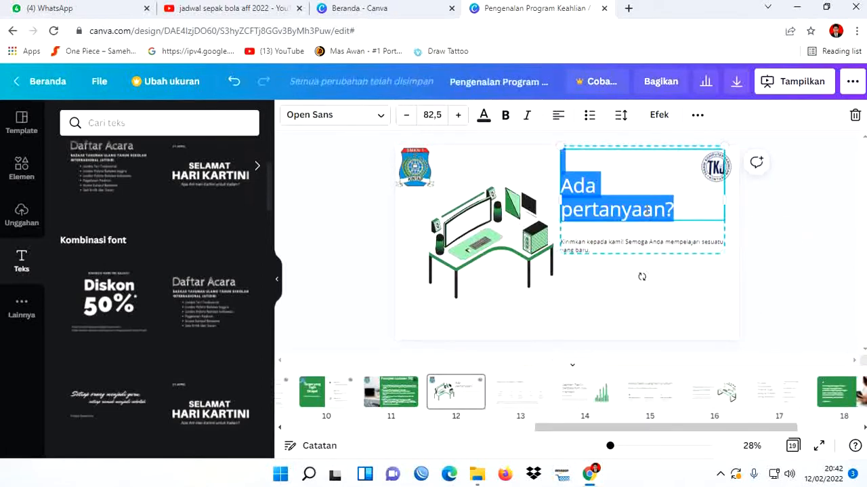
click(568, 157)
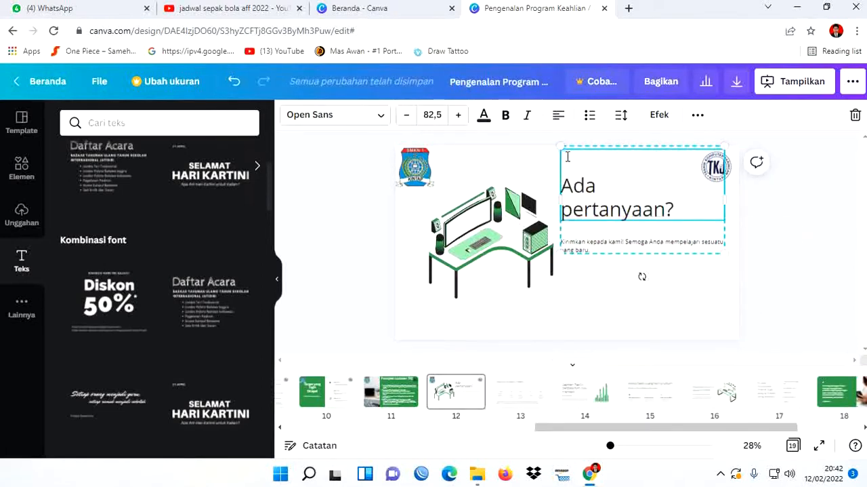
key(Delete)
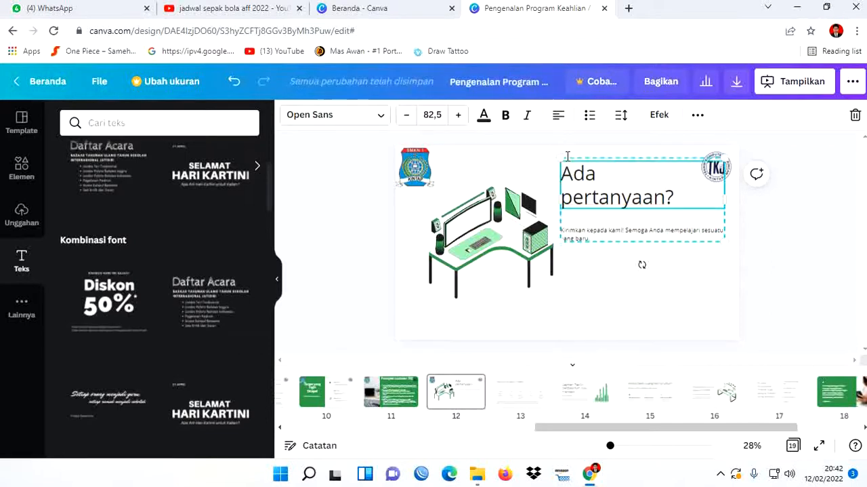
drag(687, 198, 565, 173)
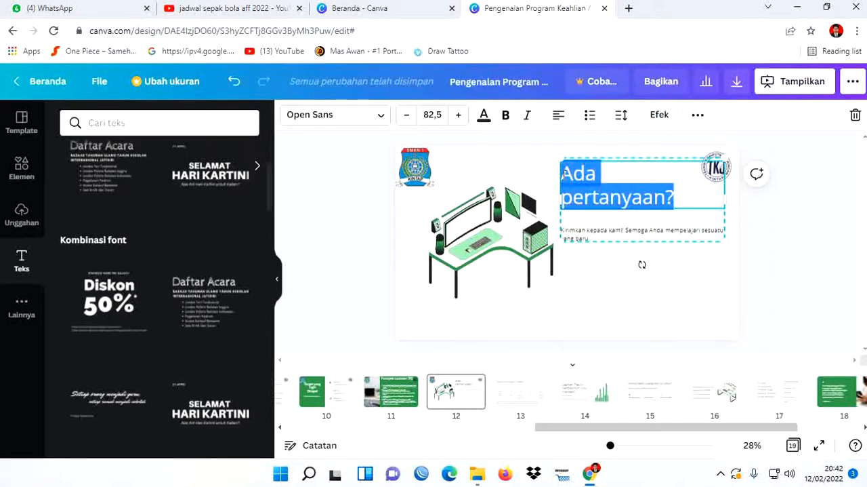
text(Tenaga)
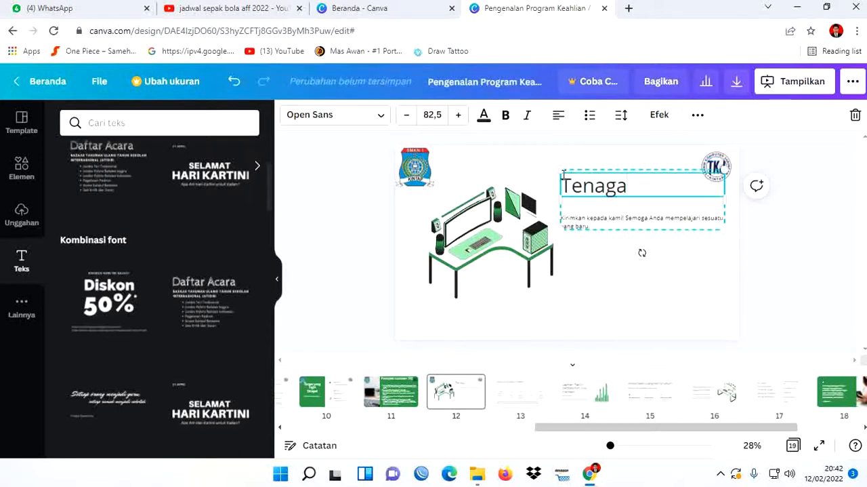
text( Pengajar)
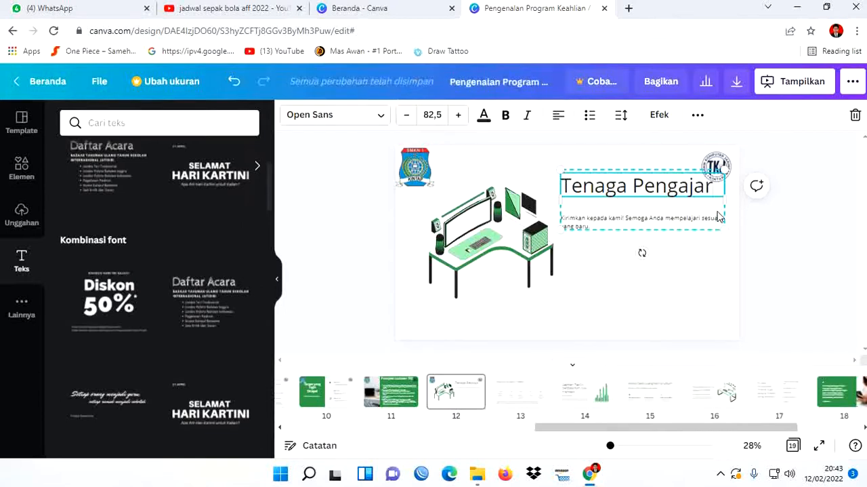
click(749, 228)
- Replace the body text under the heading with a numbered list and enter the first teacher's name with the degree S.Kom
click(670, 224)
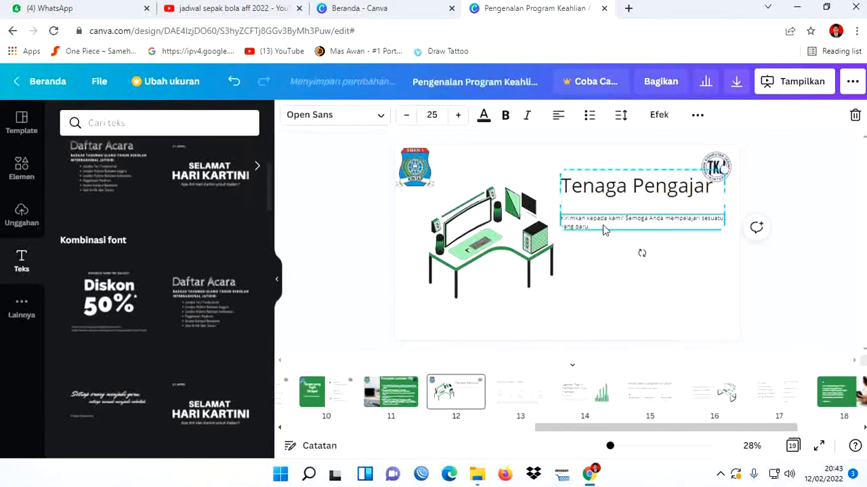
click(605, 226)
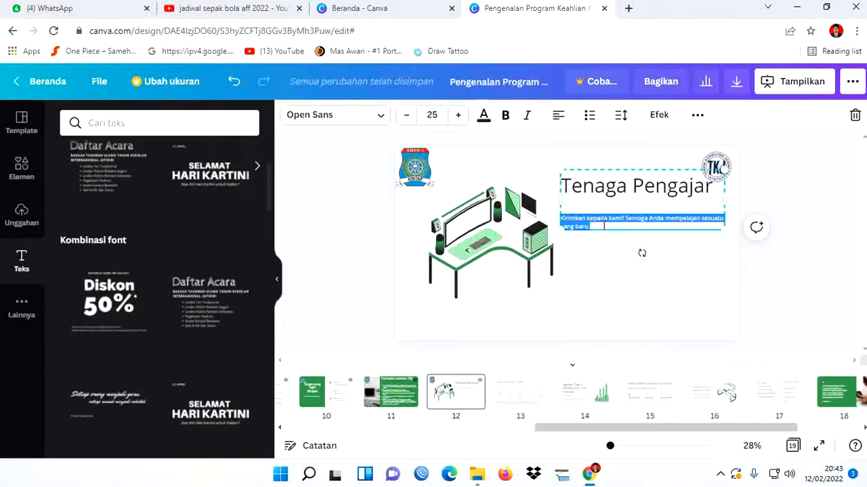
key(BackSpace)
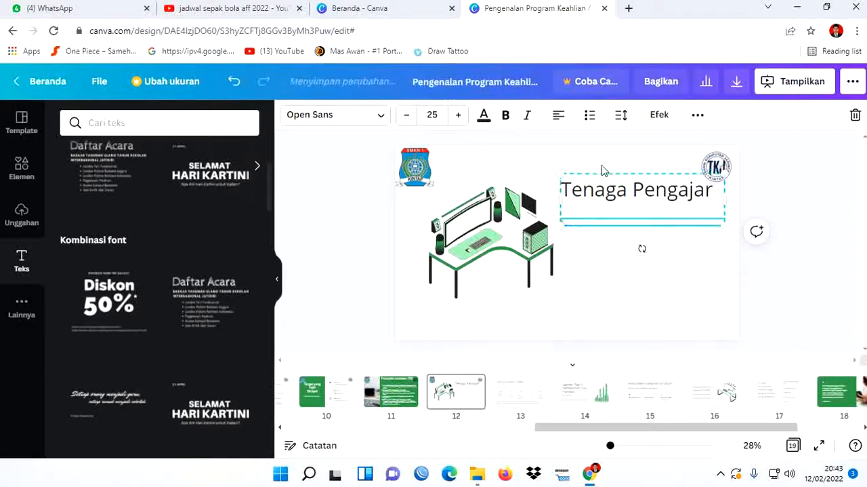
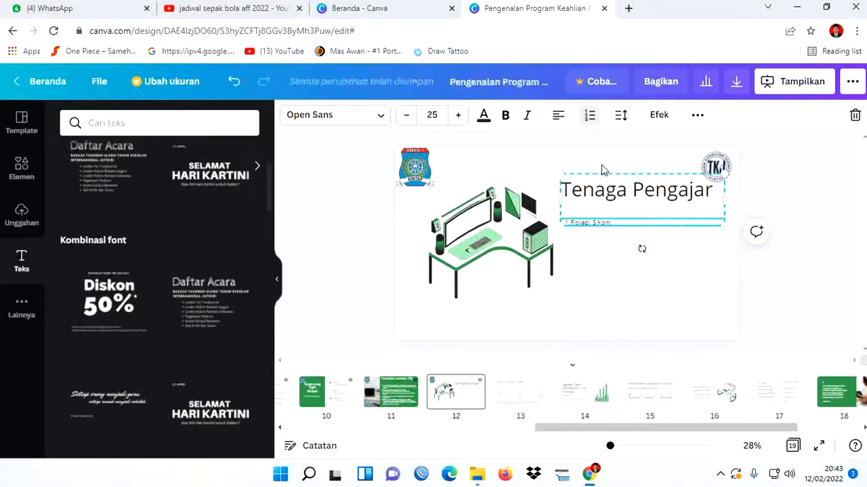
key(Return)
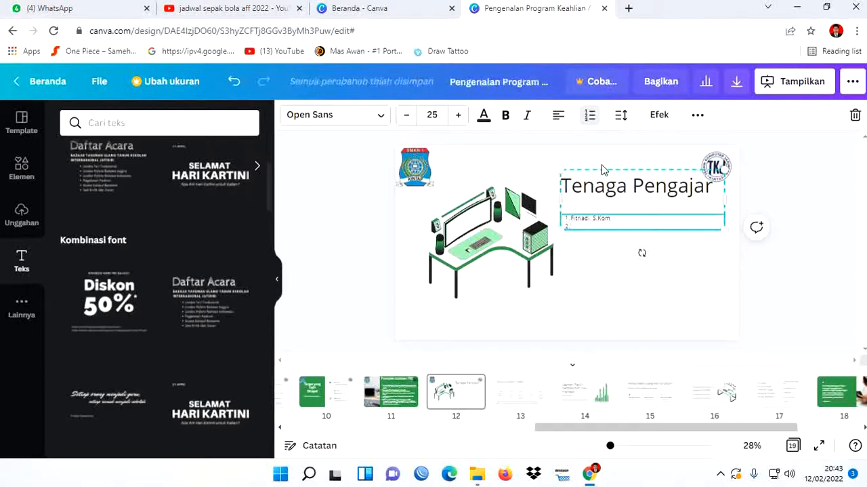
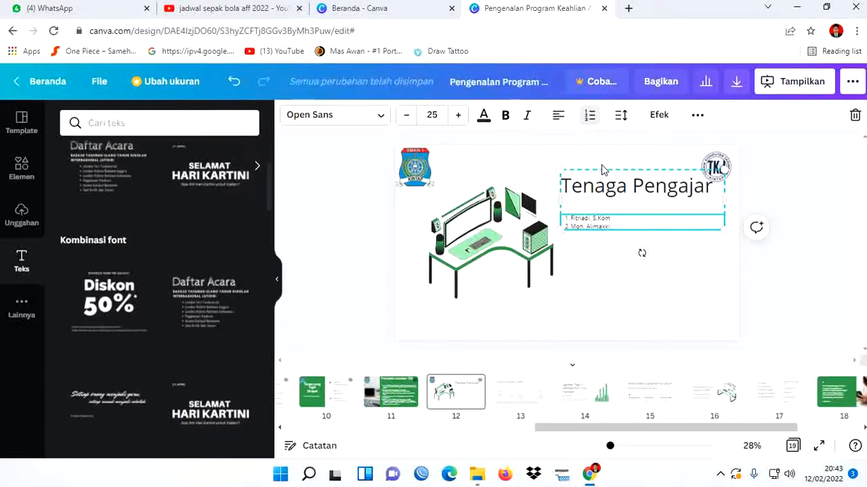
- Enter the second teacher's name and the first letter of the degree as list item 2
text(, S)
click(721, 474)
click(708, 387)
drag(670, 339, 731, 482)
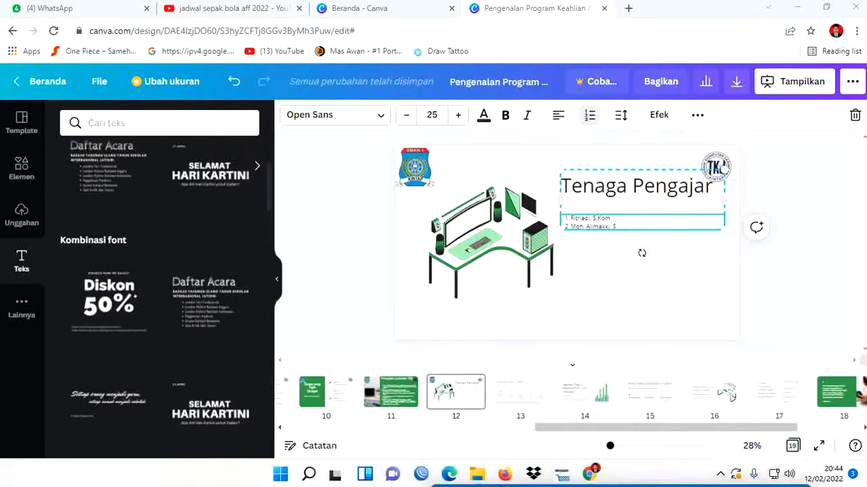
- Complete the second teacher's degree as S.IP and add the third teacher's name with the degree S.Kom as item 3
click(622, 225)
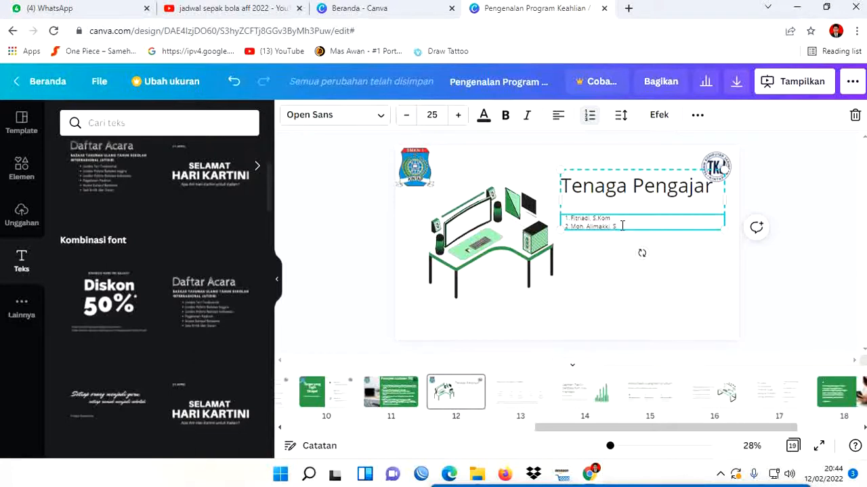
key(Return)
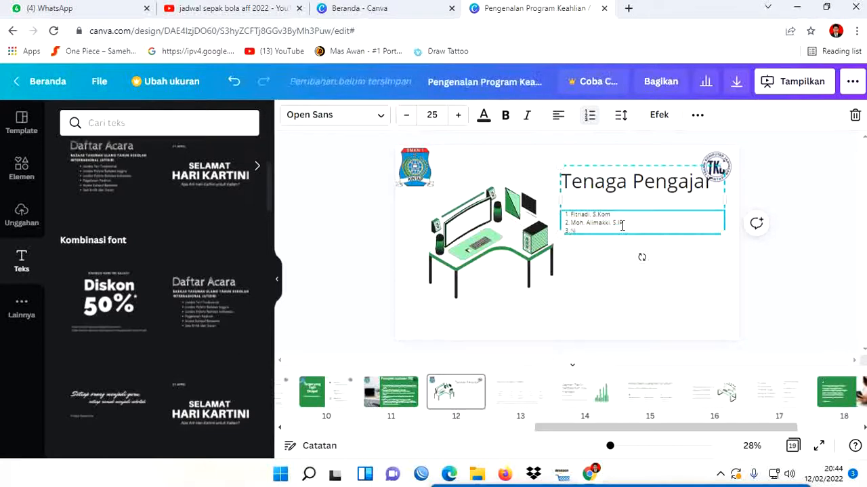
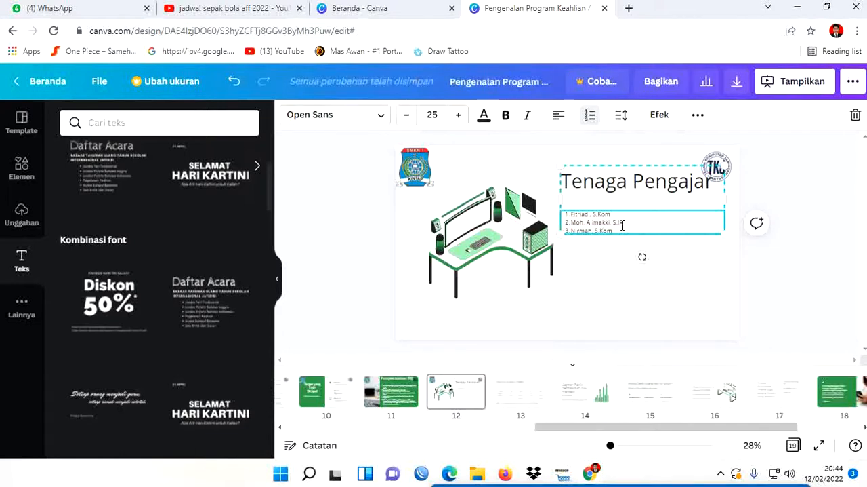
key(Return)
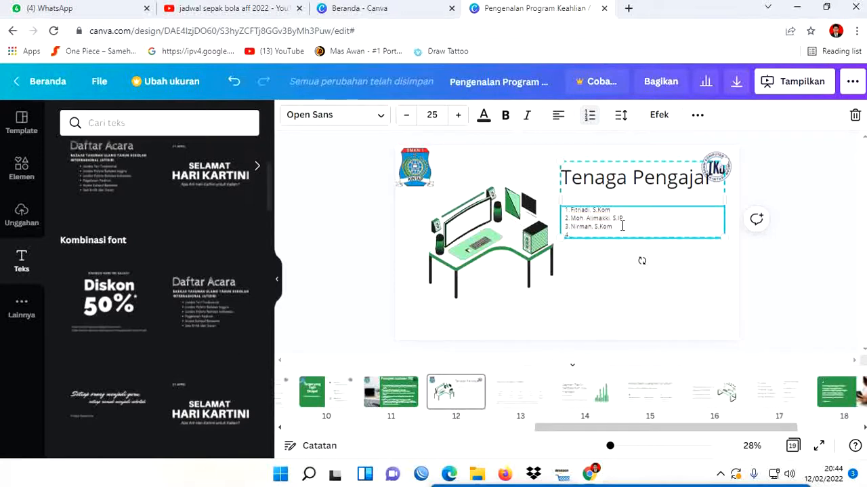
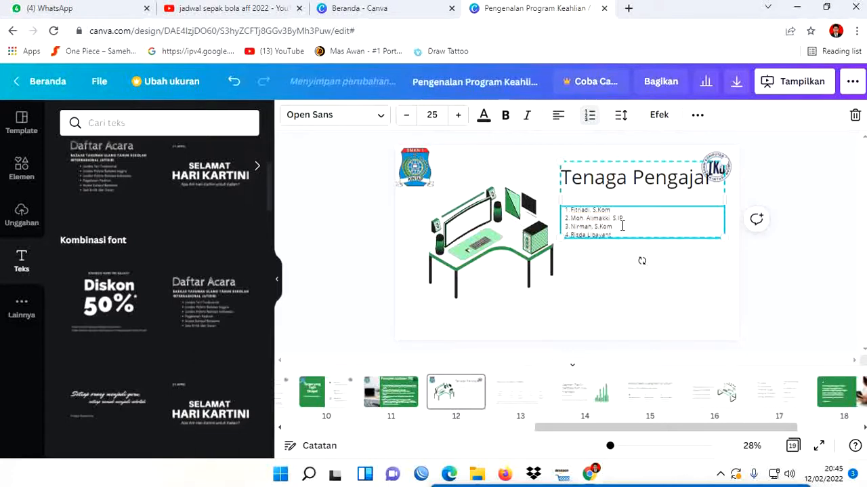
- Add the fourth teacher's name with the degree S.Pd as item 4 and start a fifth list item
key(Return)
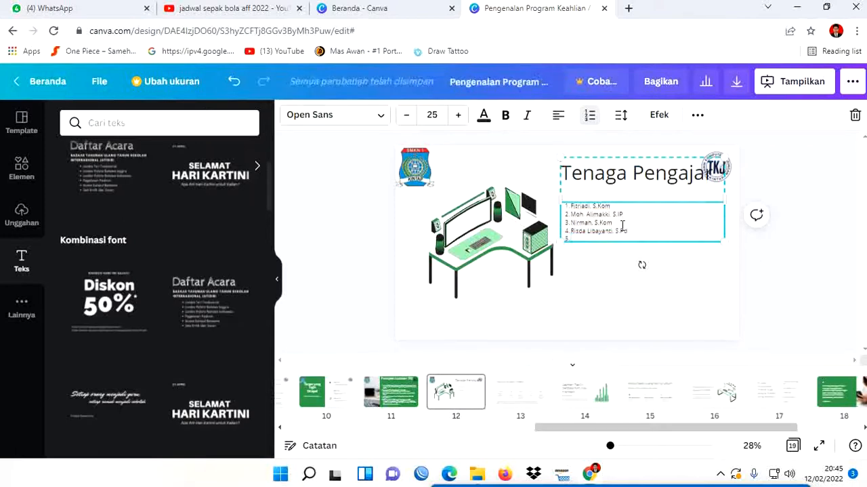